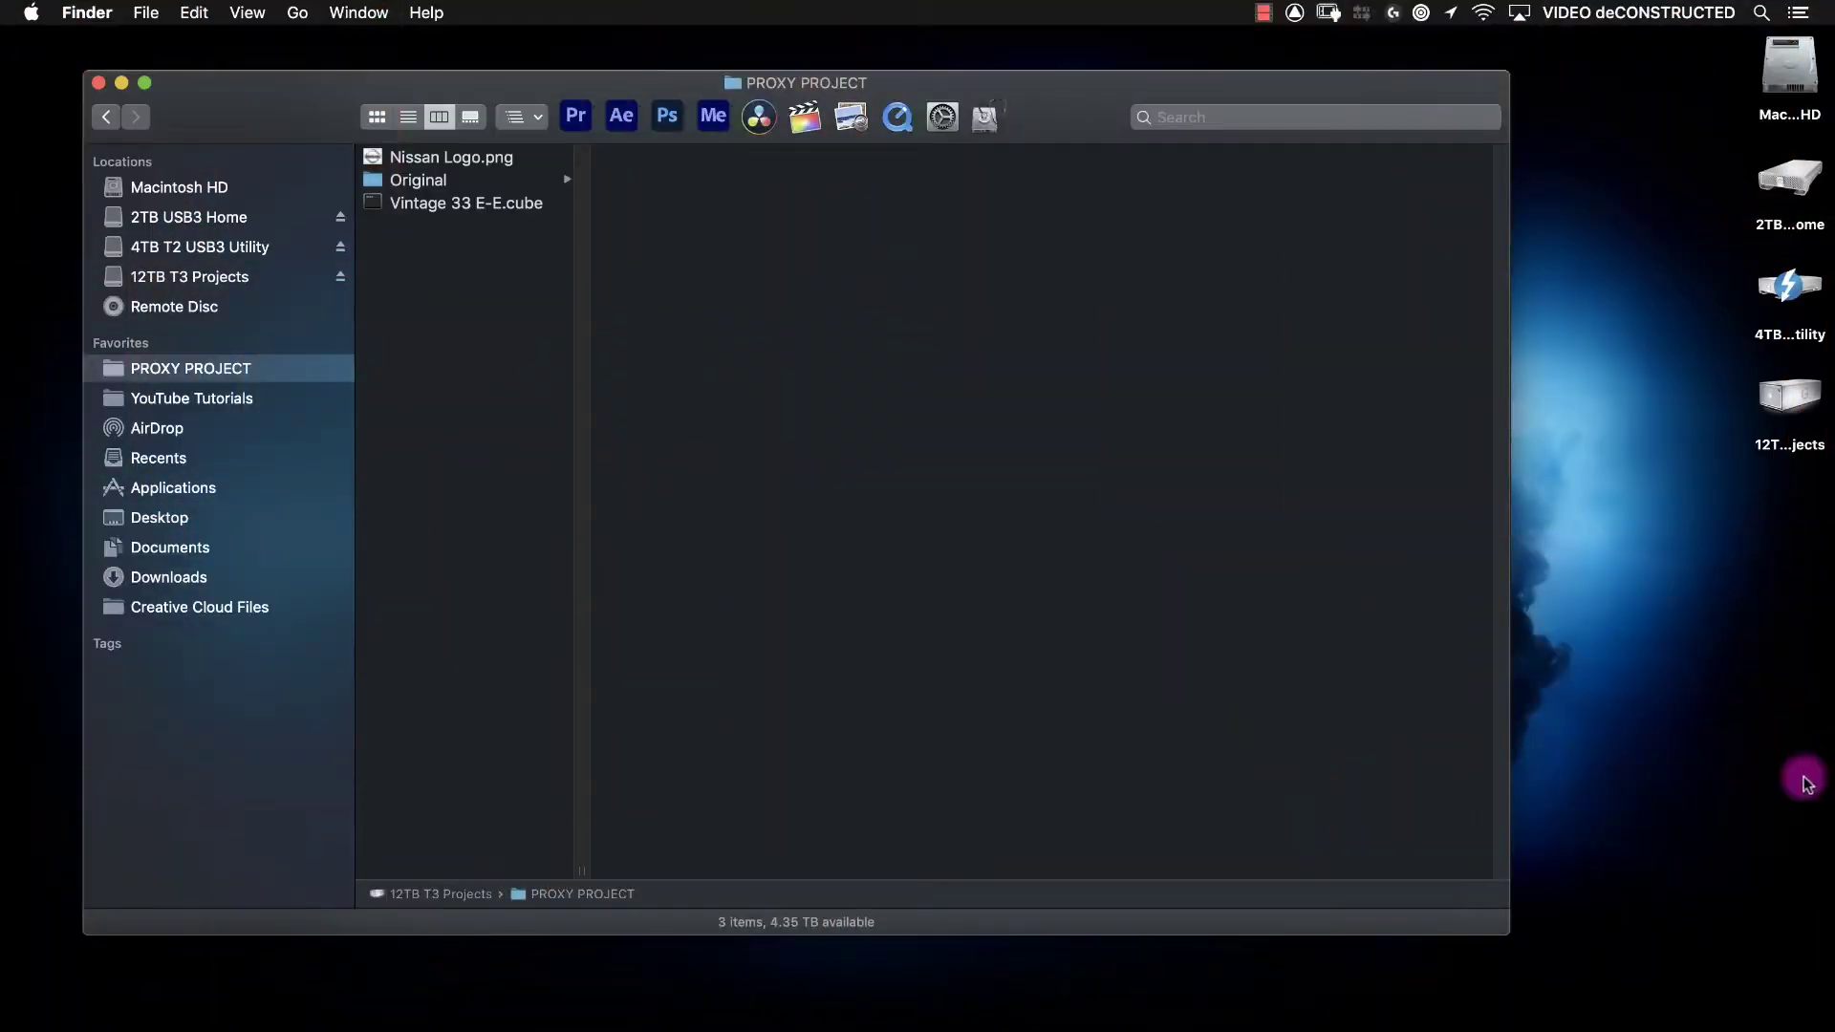
Step: Show the ten .MOV clips in the Original folder with full names, and select them all
click(449, 180)
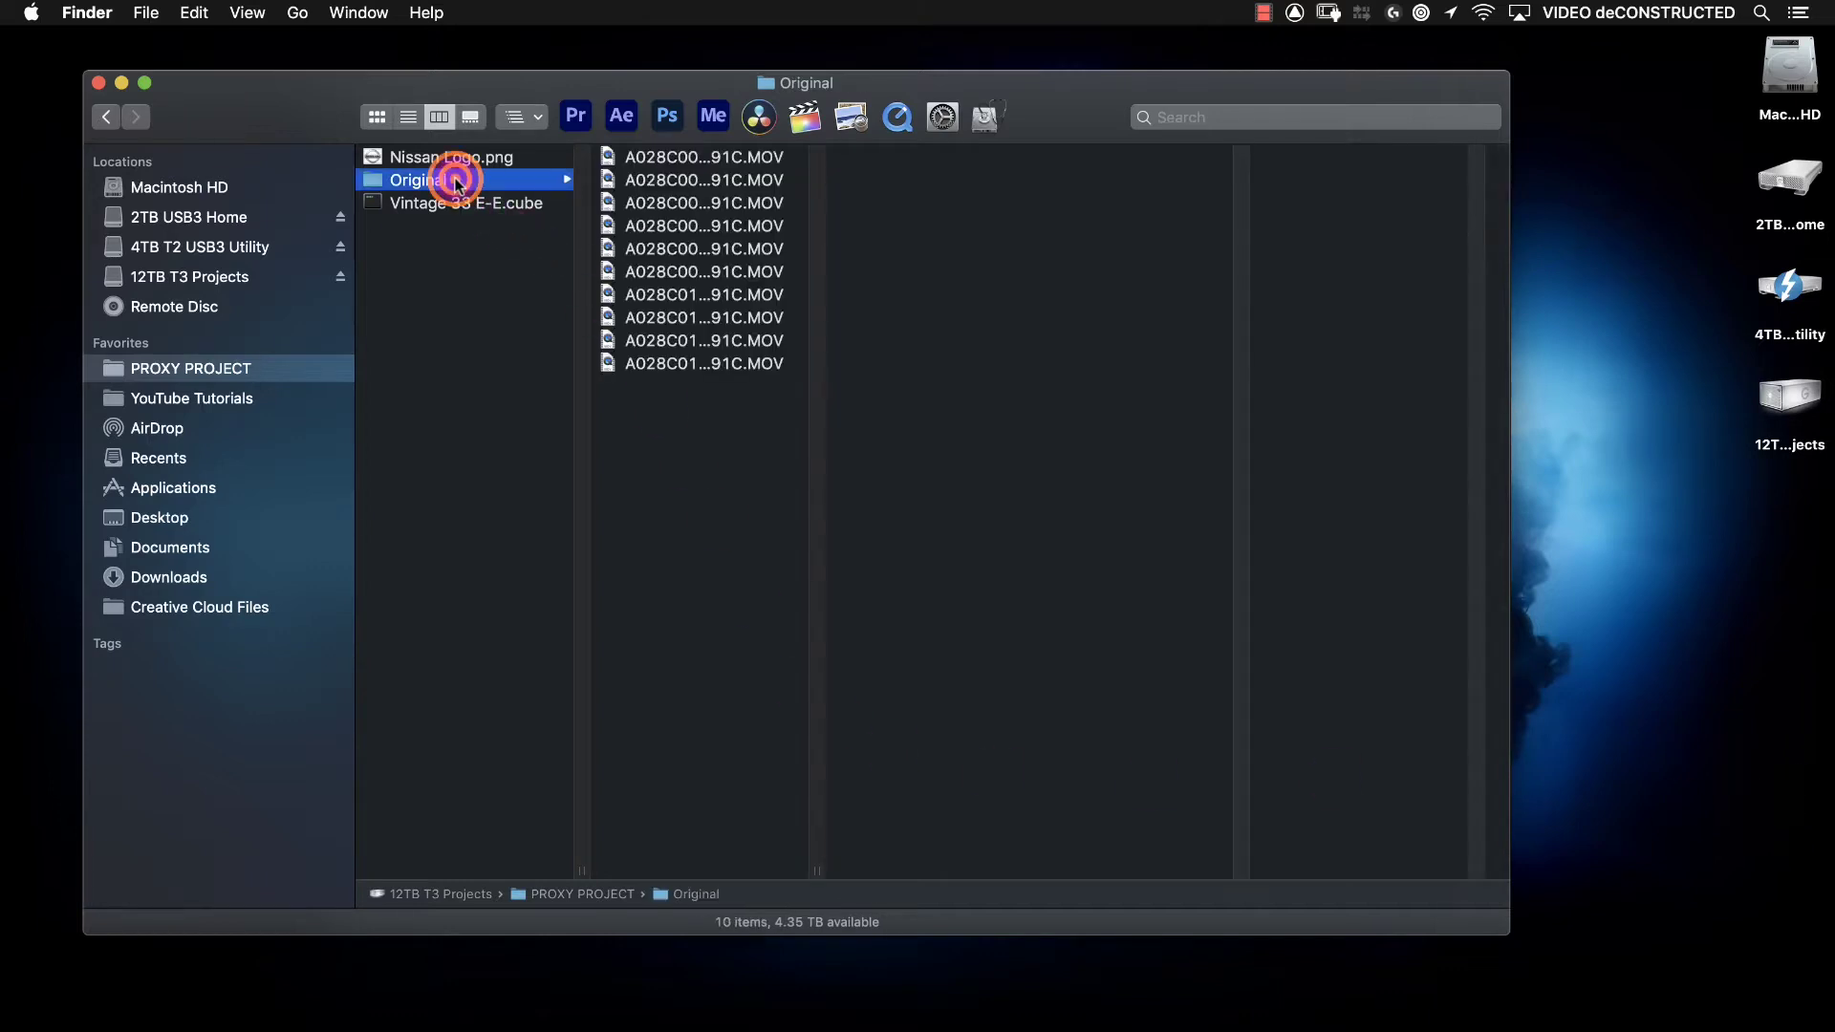
drag(823, 876, 1137, 870)
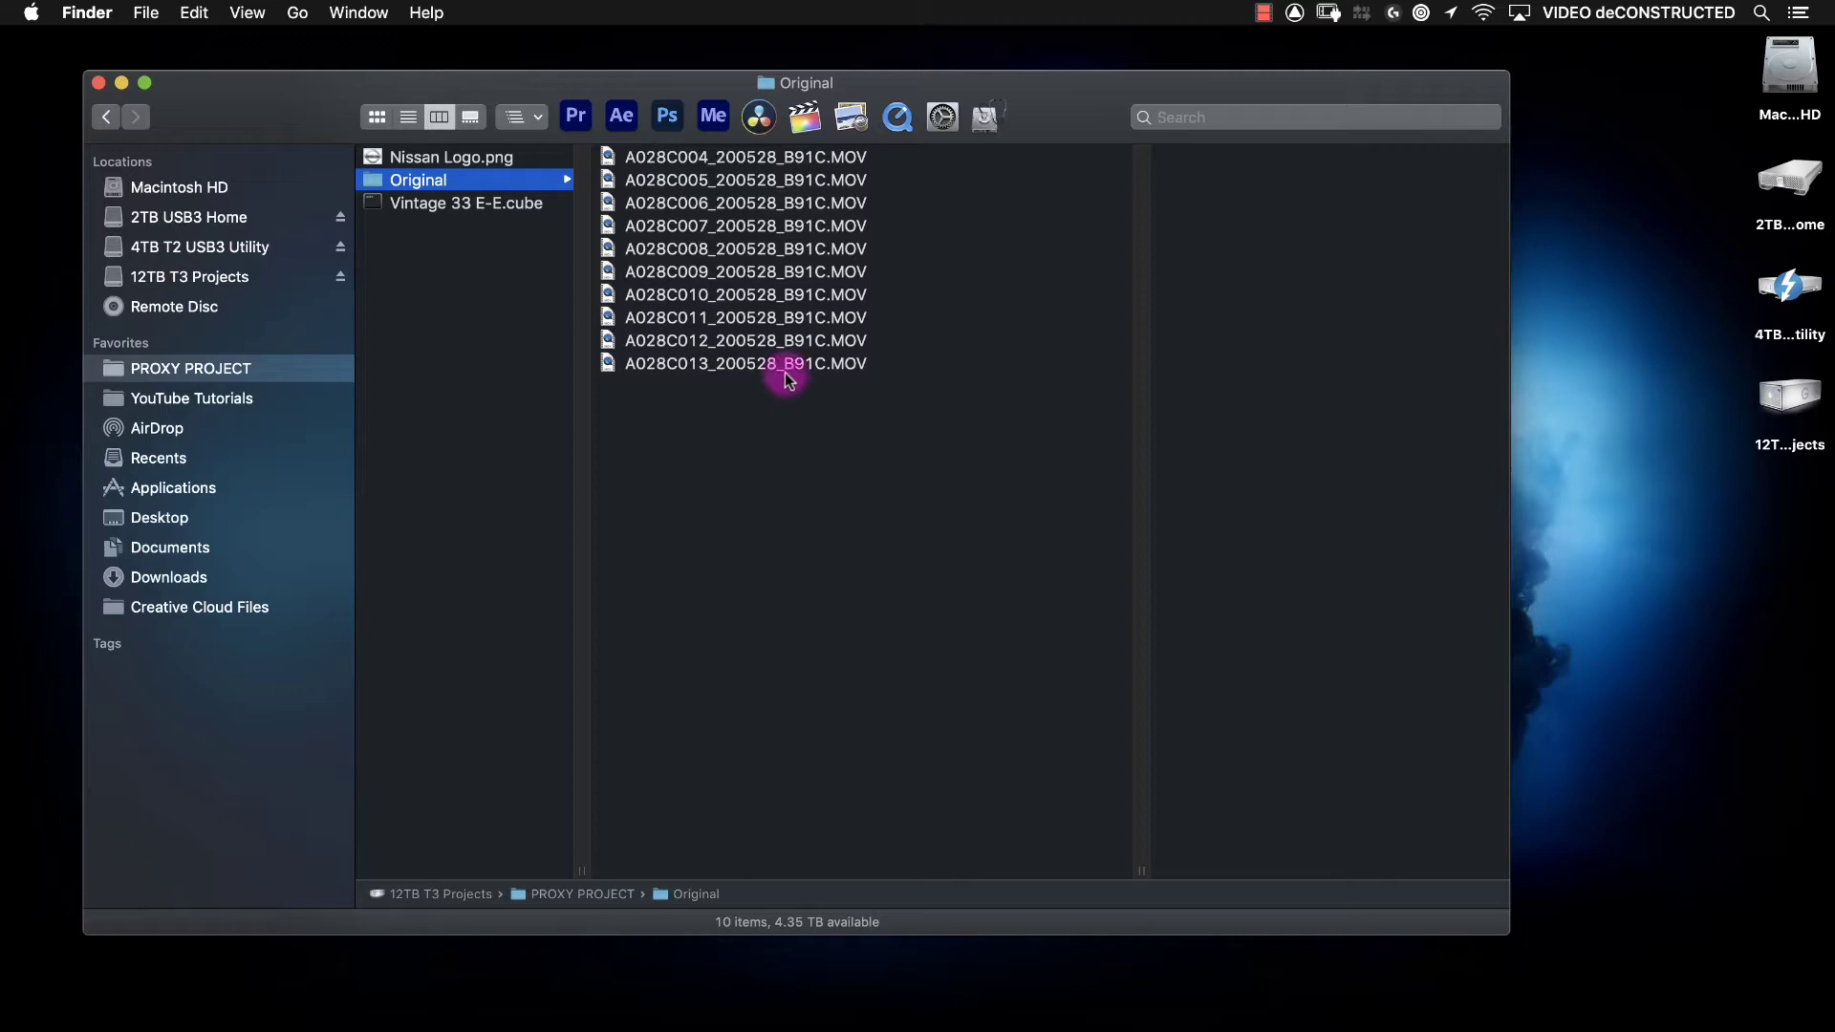
drag(790, 391, 789, 131)
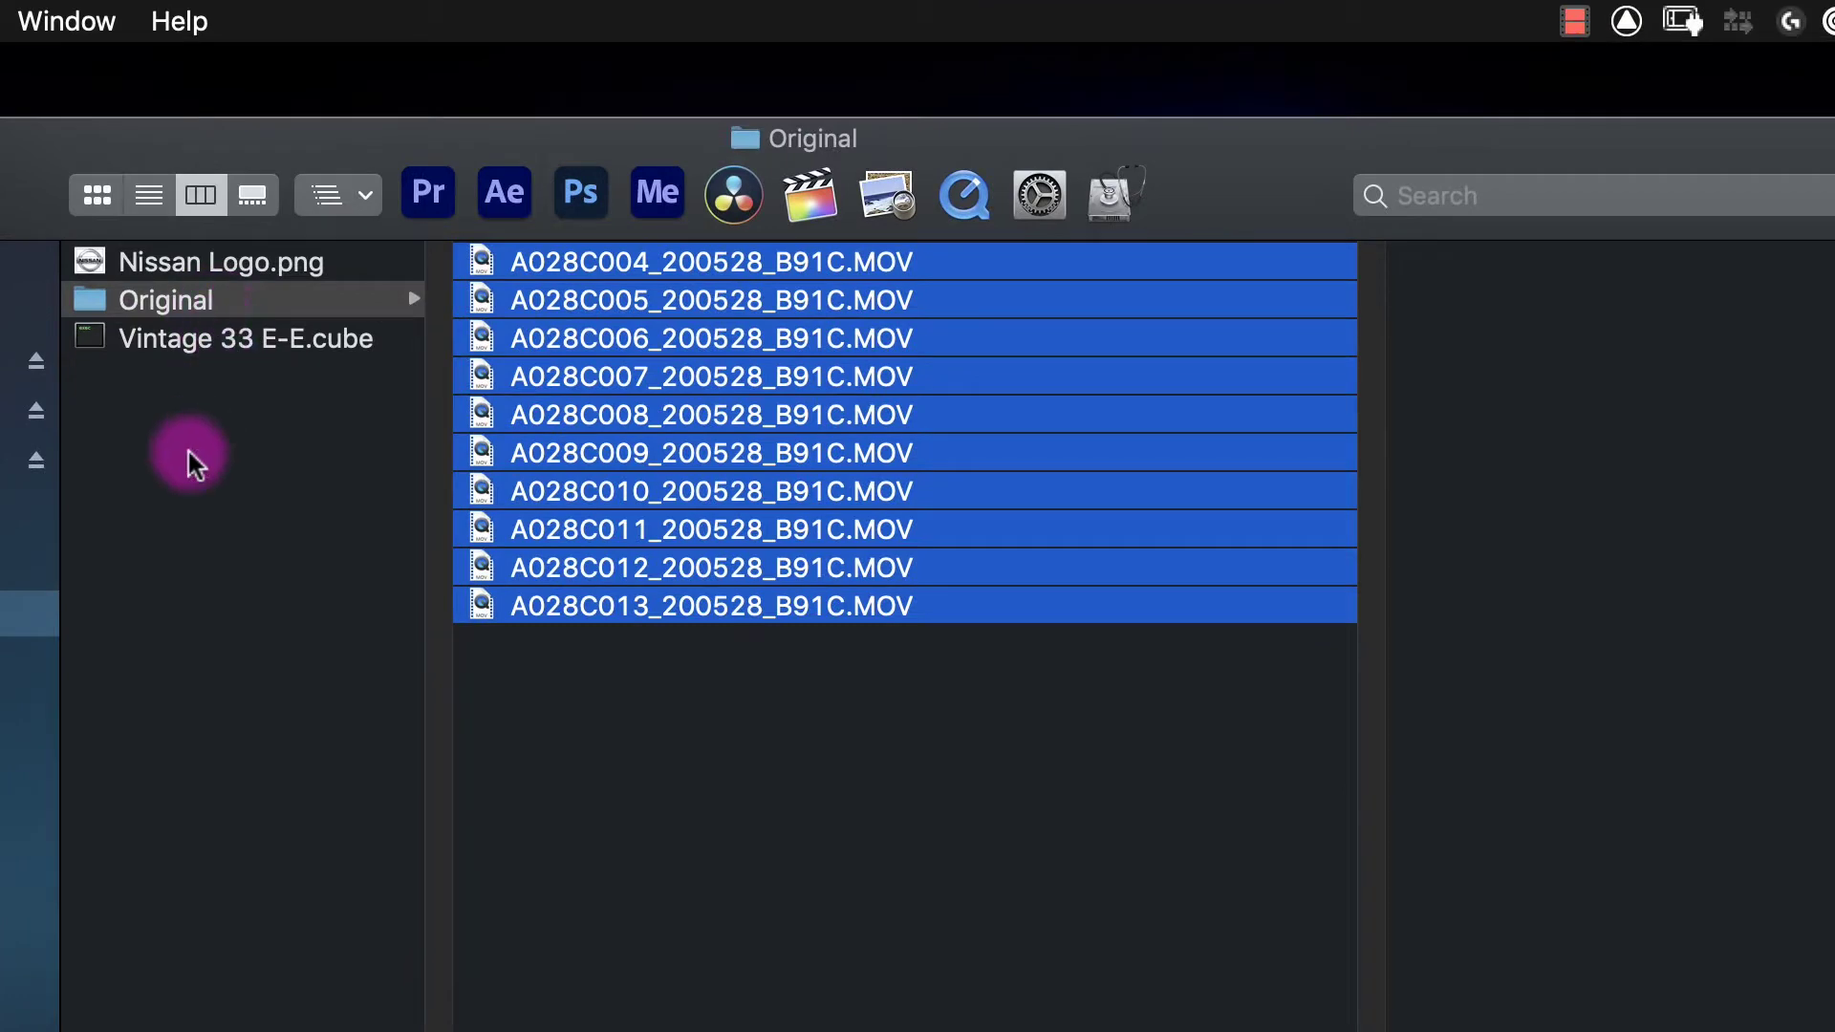
Step: Create a new folder named Proxy inside PROXY PROJECT
click(181, 478)
right_click(196, 491)
click(206, 496)
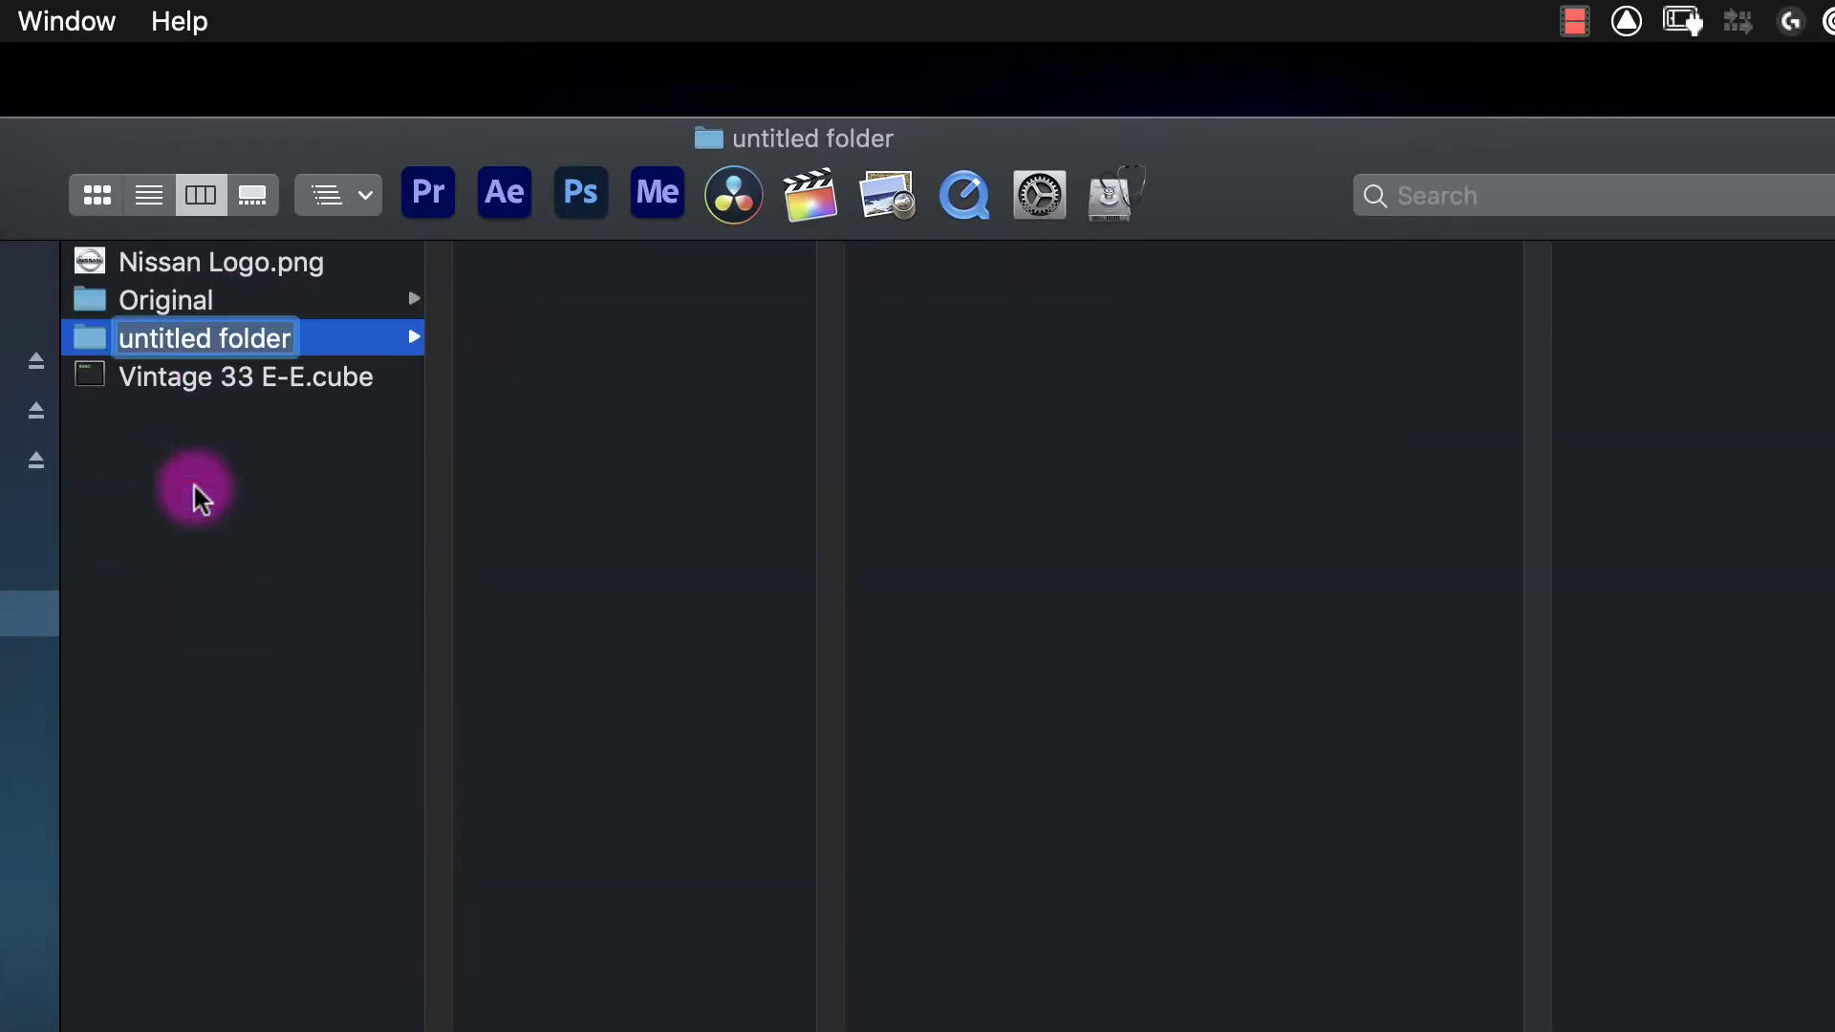
text(Proxy)
key(Return)
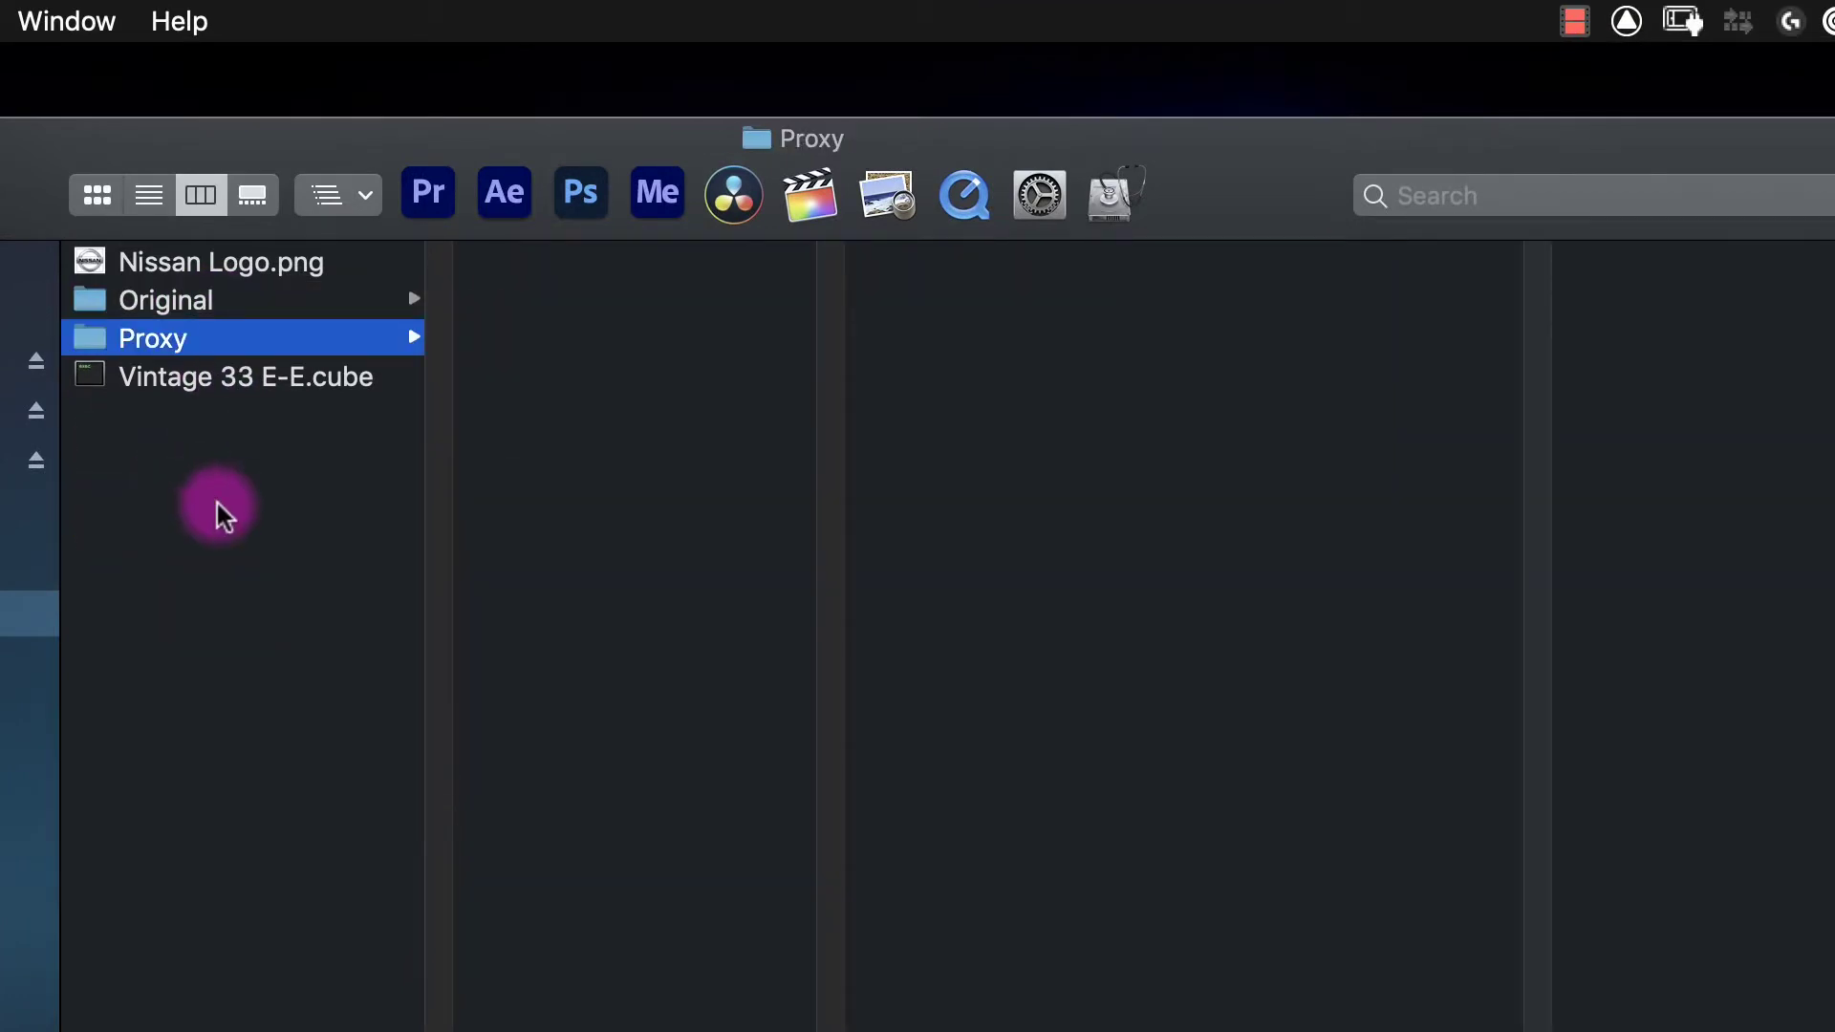
Step: Preview the Vintage 33 E-E.cube LUT and the Nissan Logo.png image
click(235, 387)
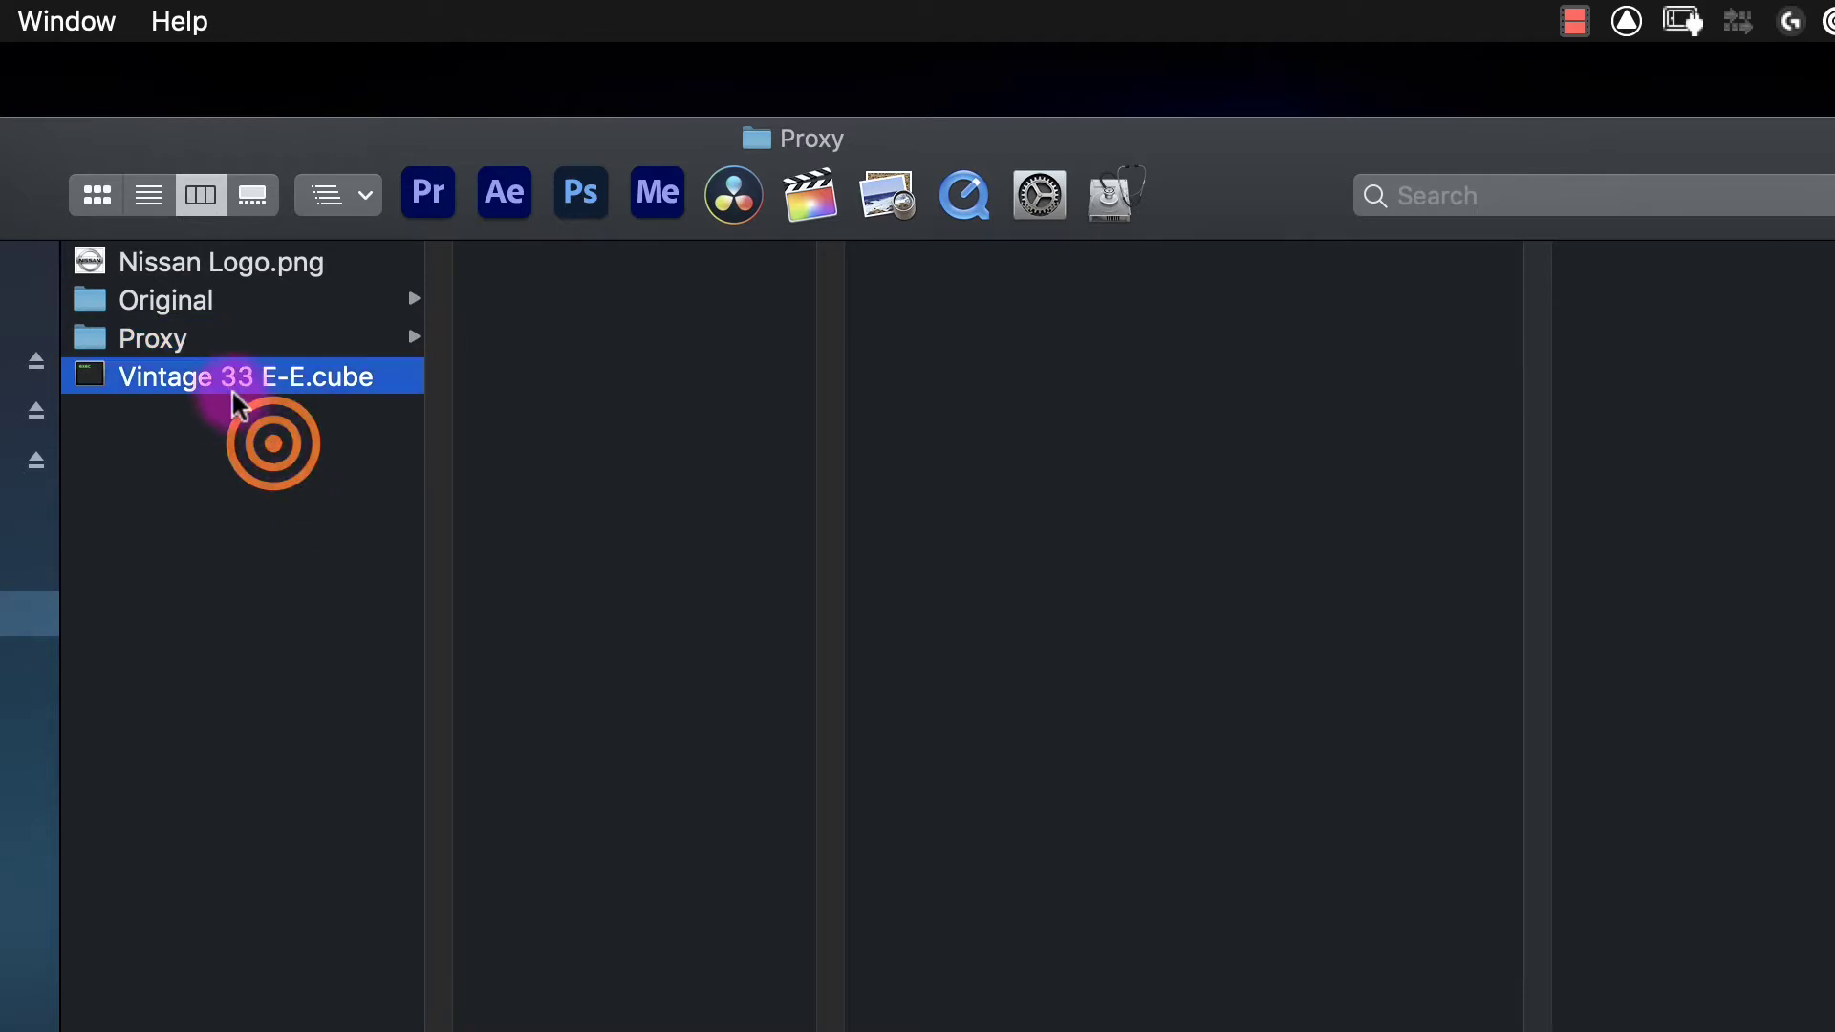
click(259, 511)
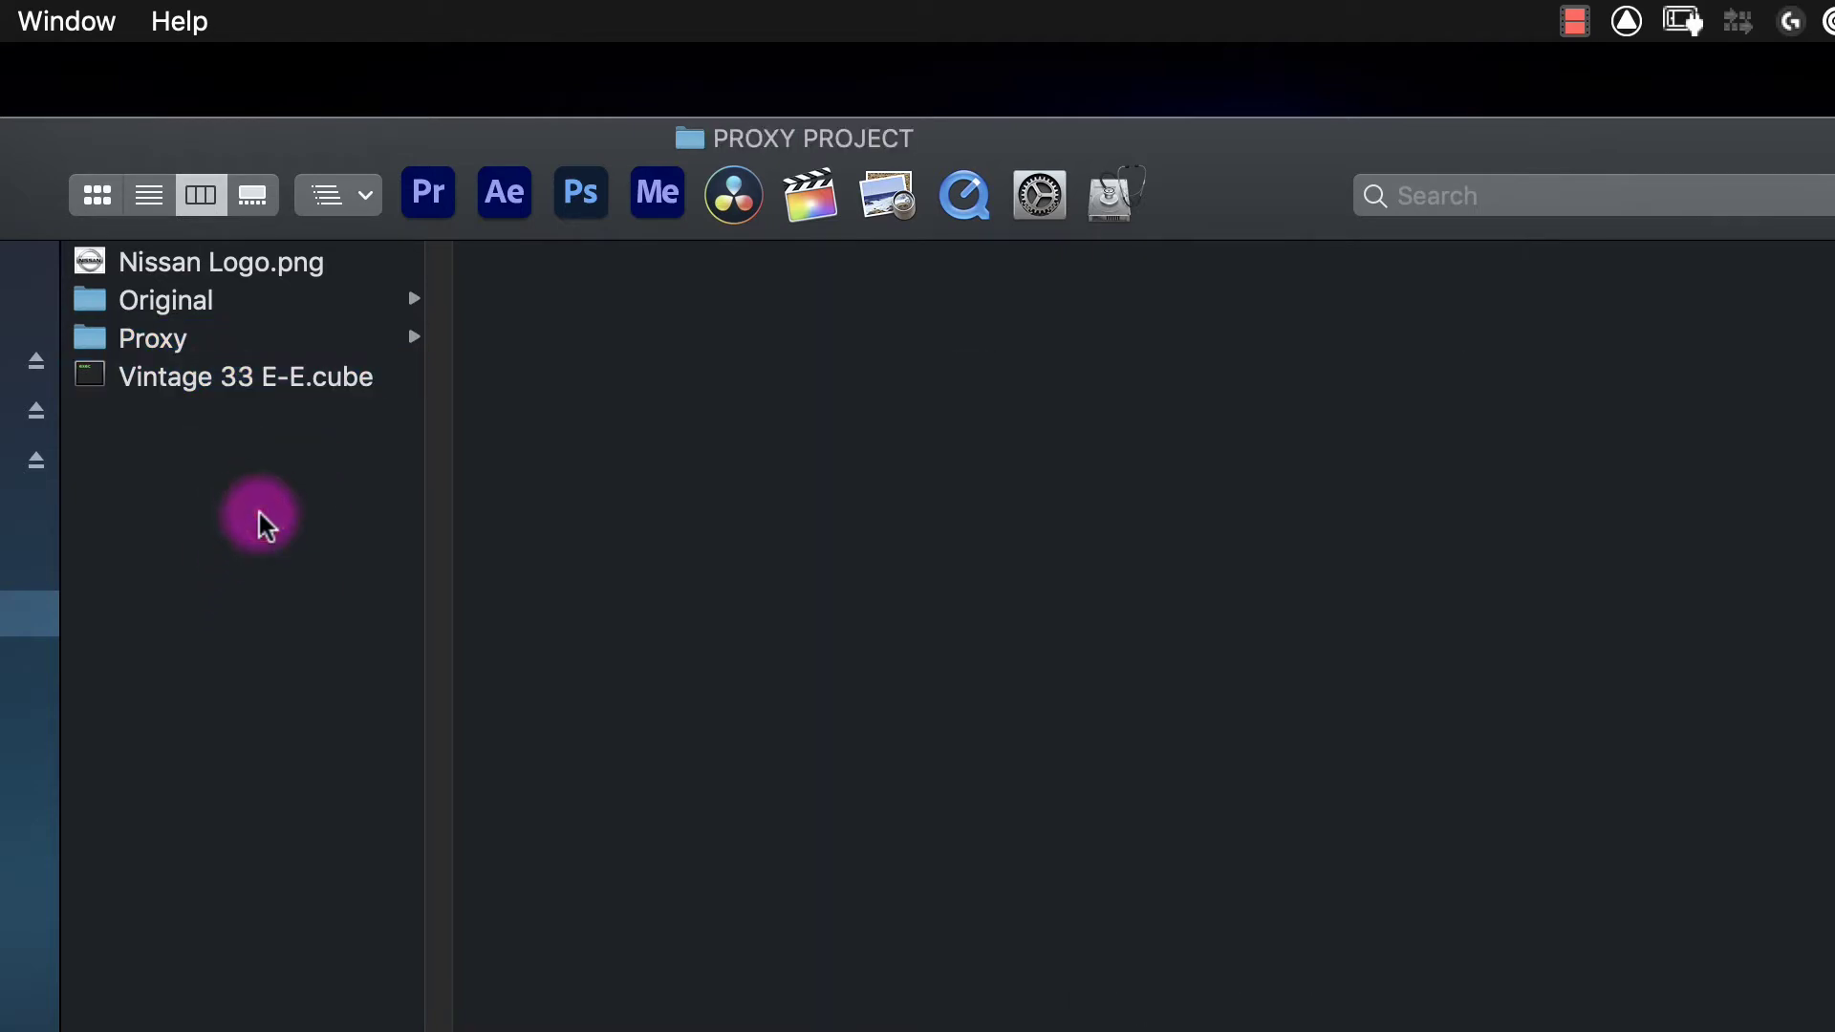
click(335, 277)
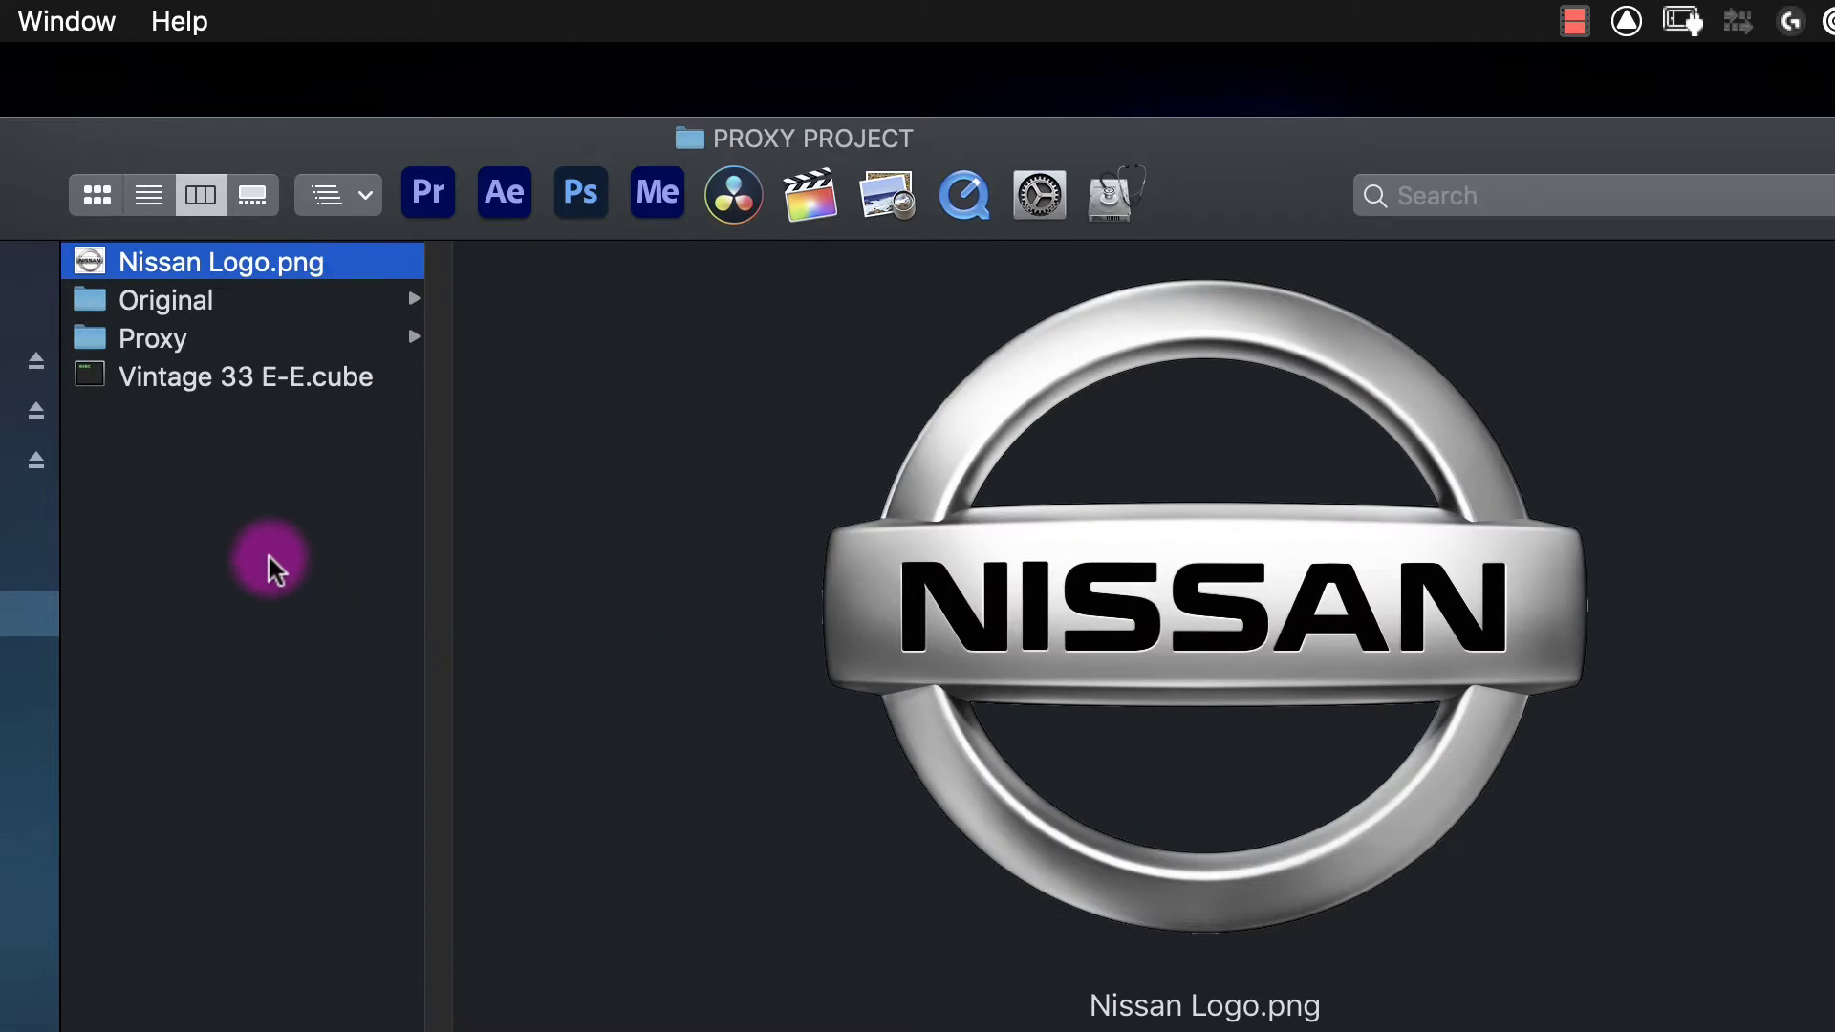
click(250, 483)
Step: Drag the Original folder into Premiere's Project panel and expand the bin to list its ten A028 clips
key(super+Tab)
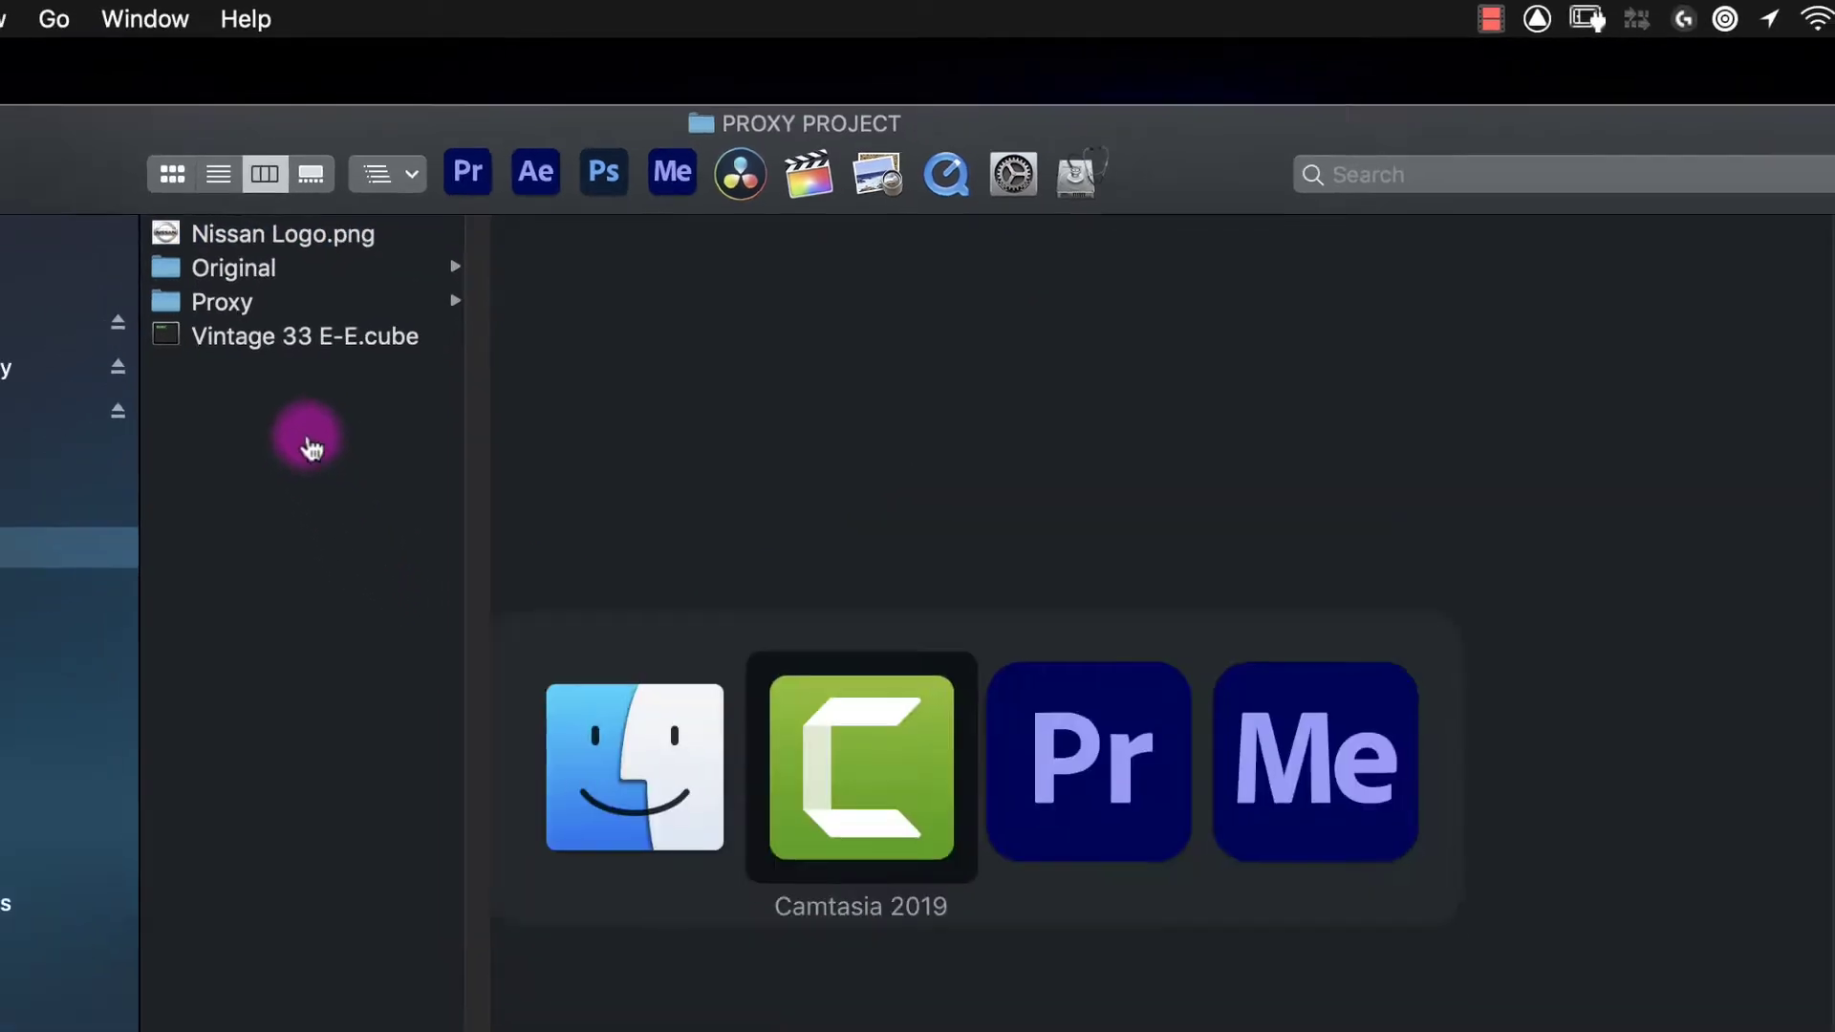
key(super+Tab)
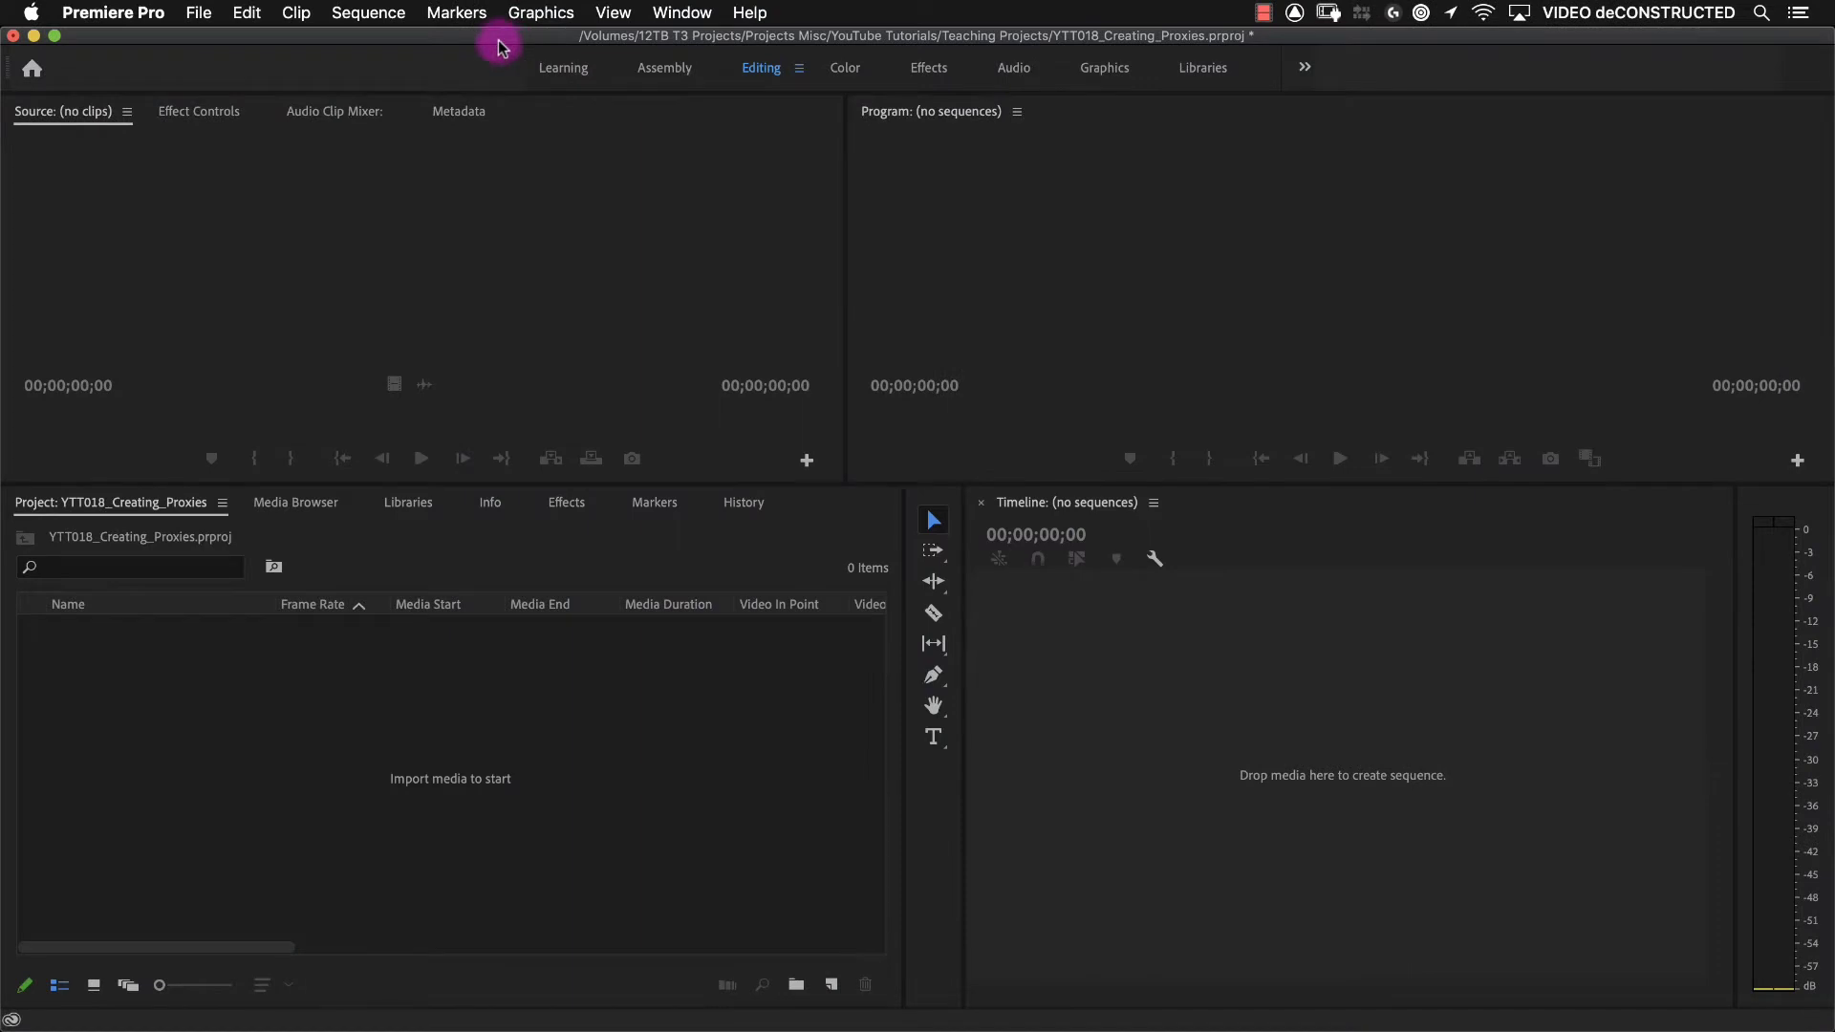
drag(499, 45, 478, 251)
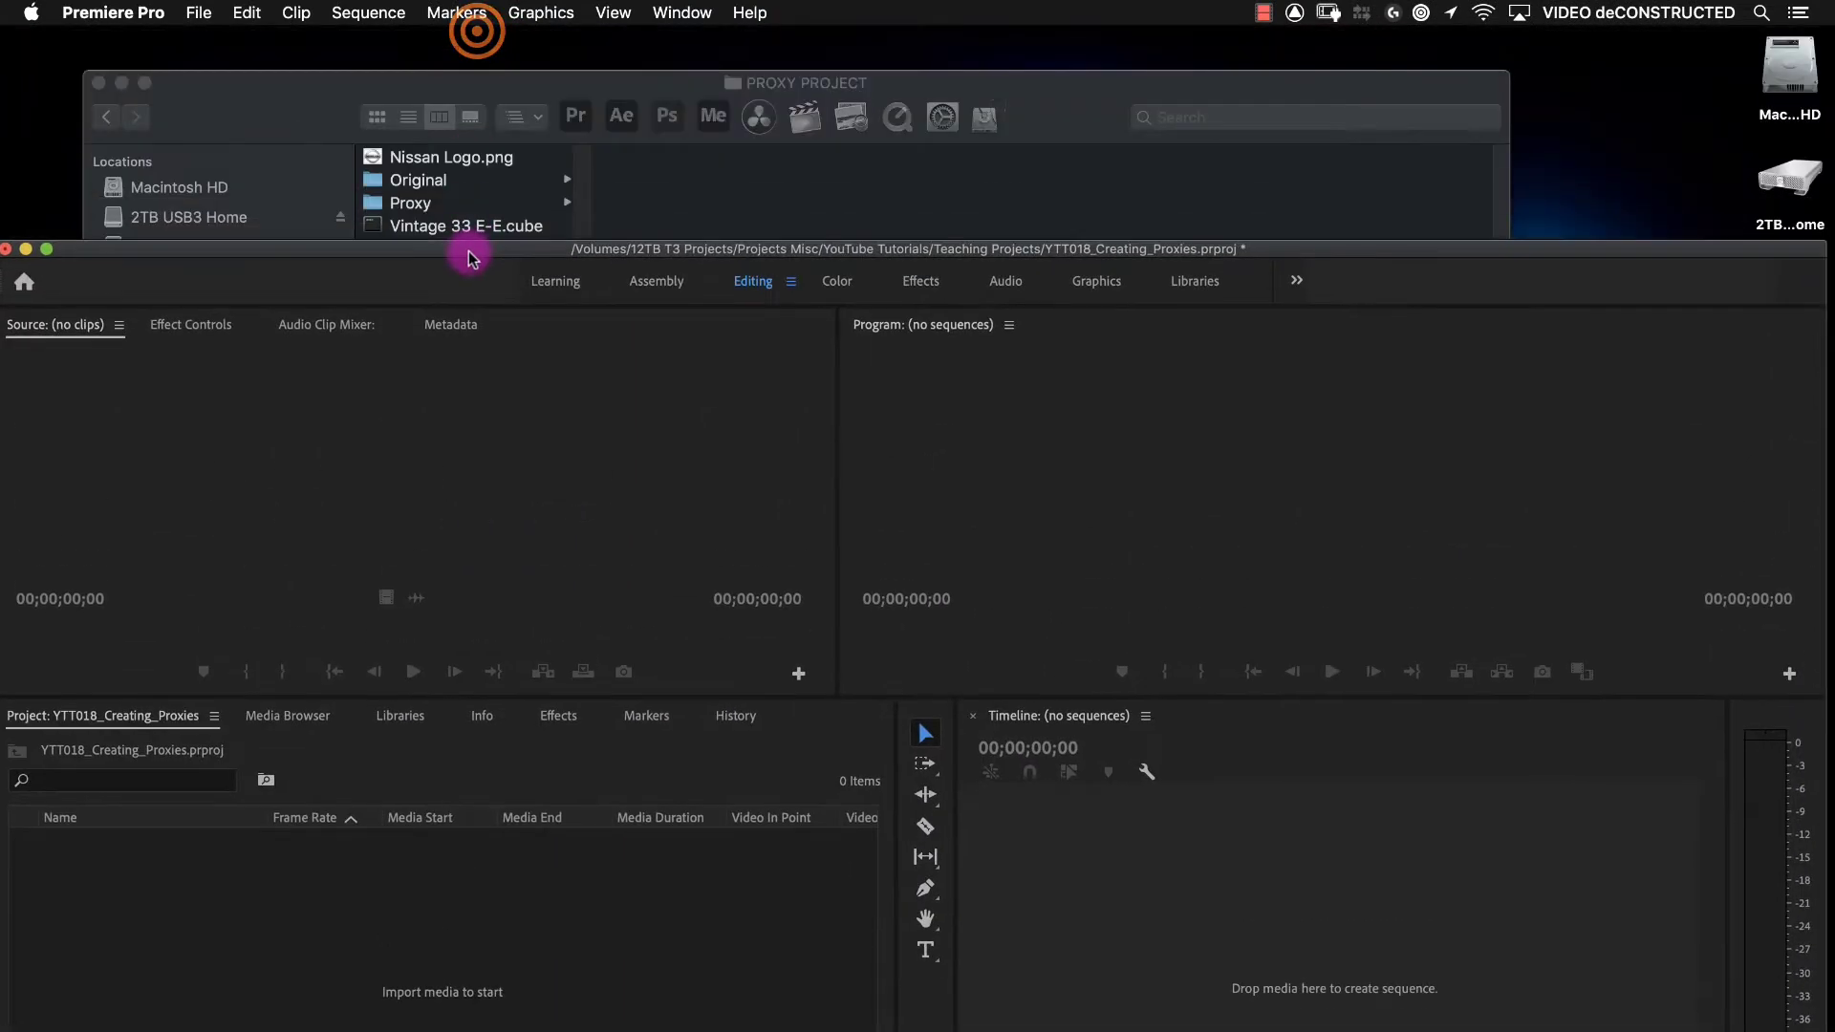
drag(406, 179, 309, 933)
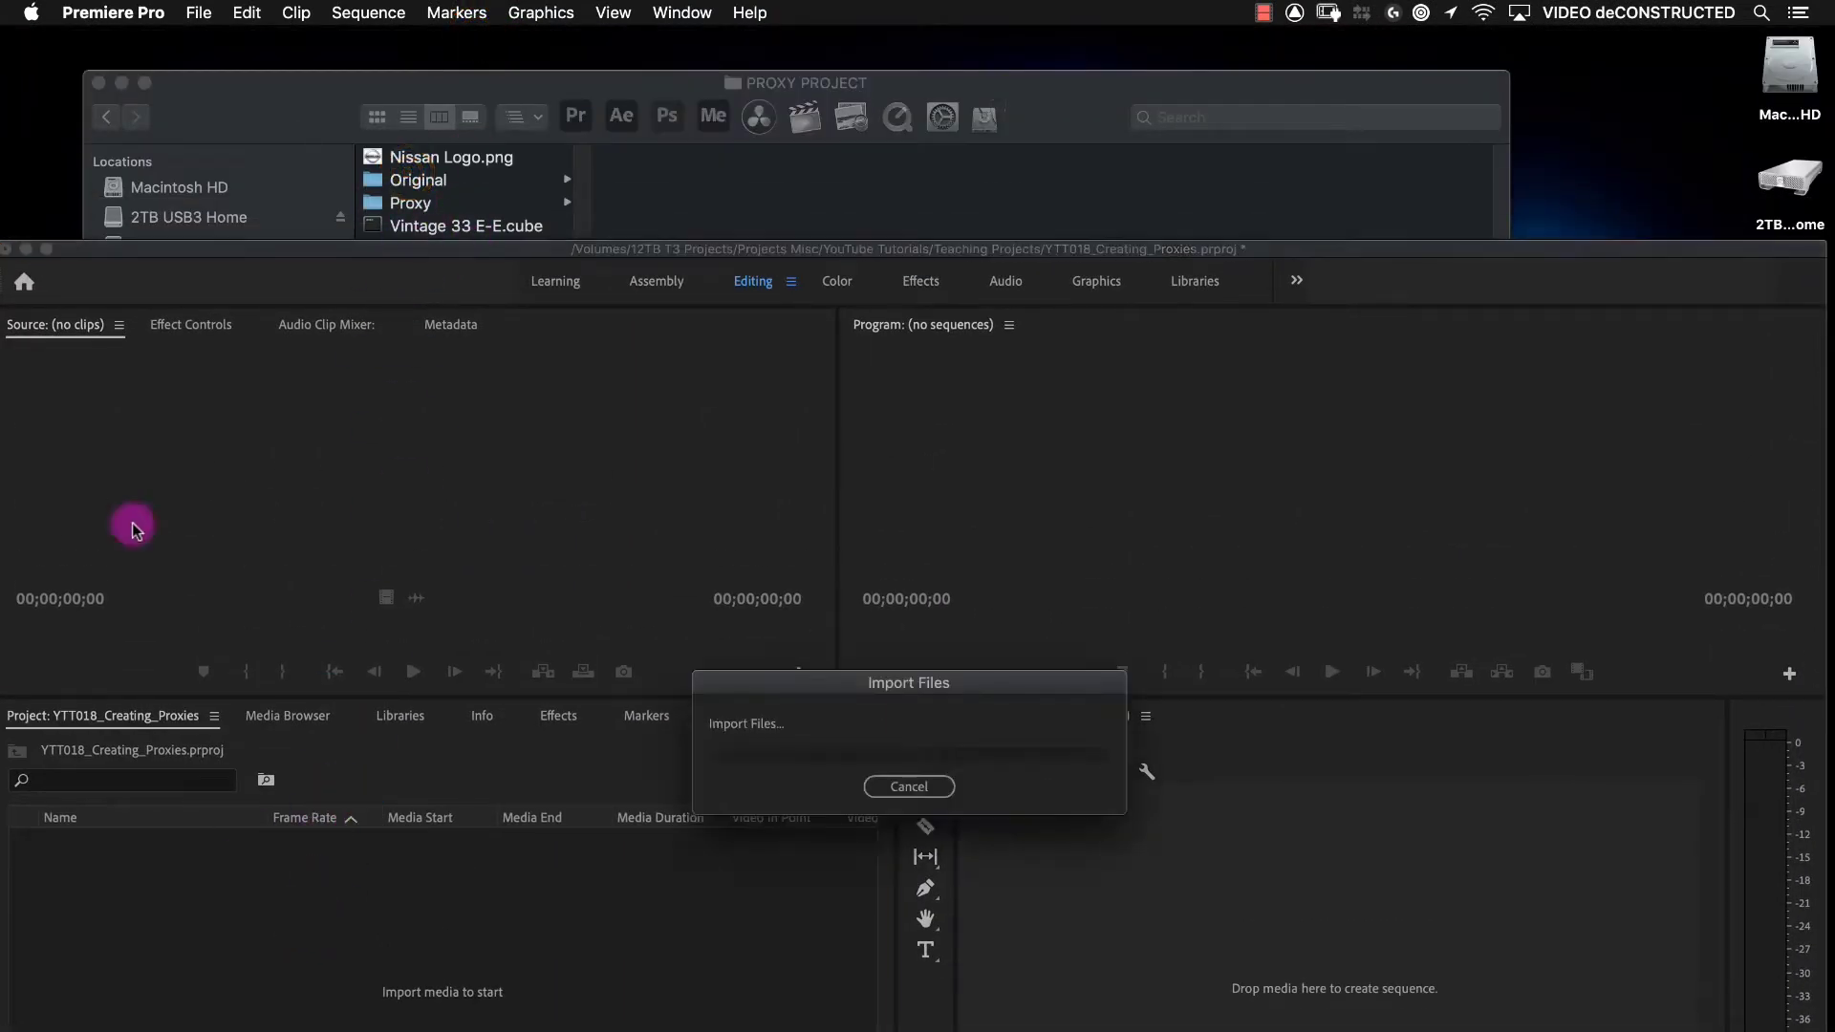
double_click(210, 251)
click(171, 623)
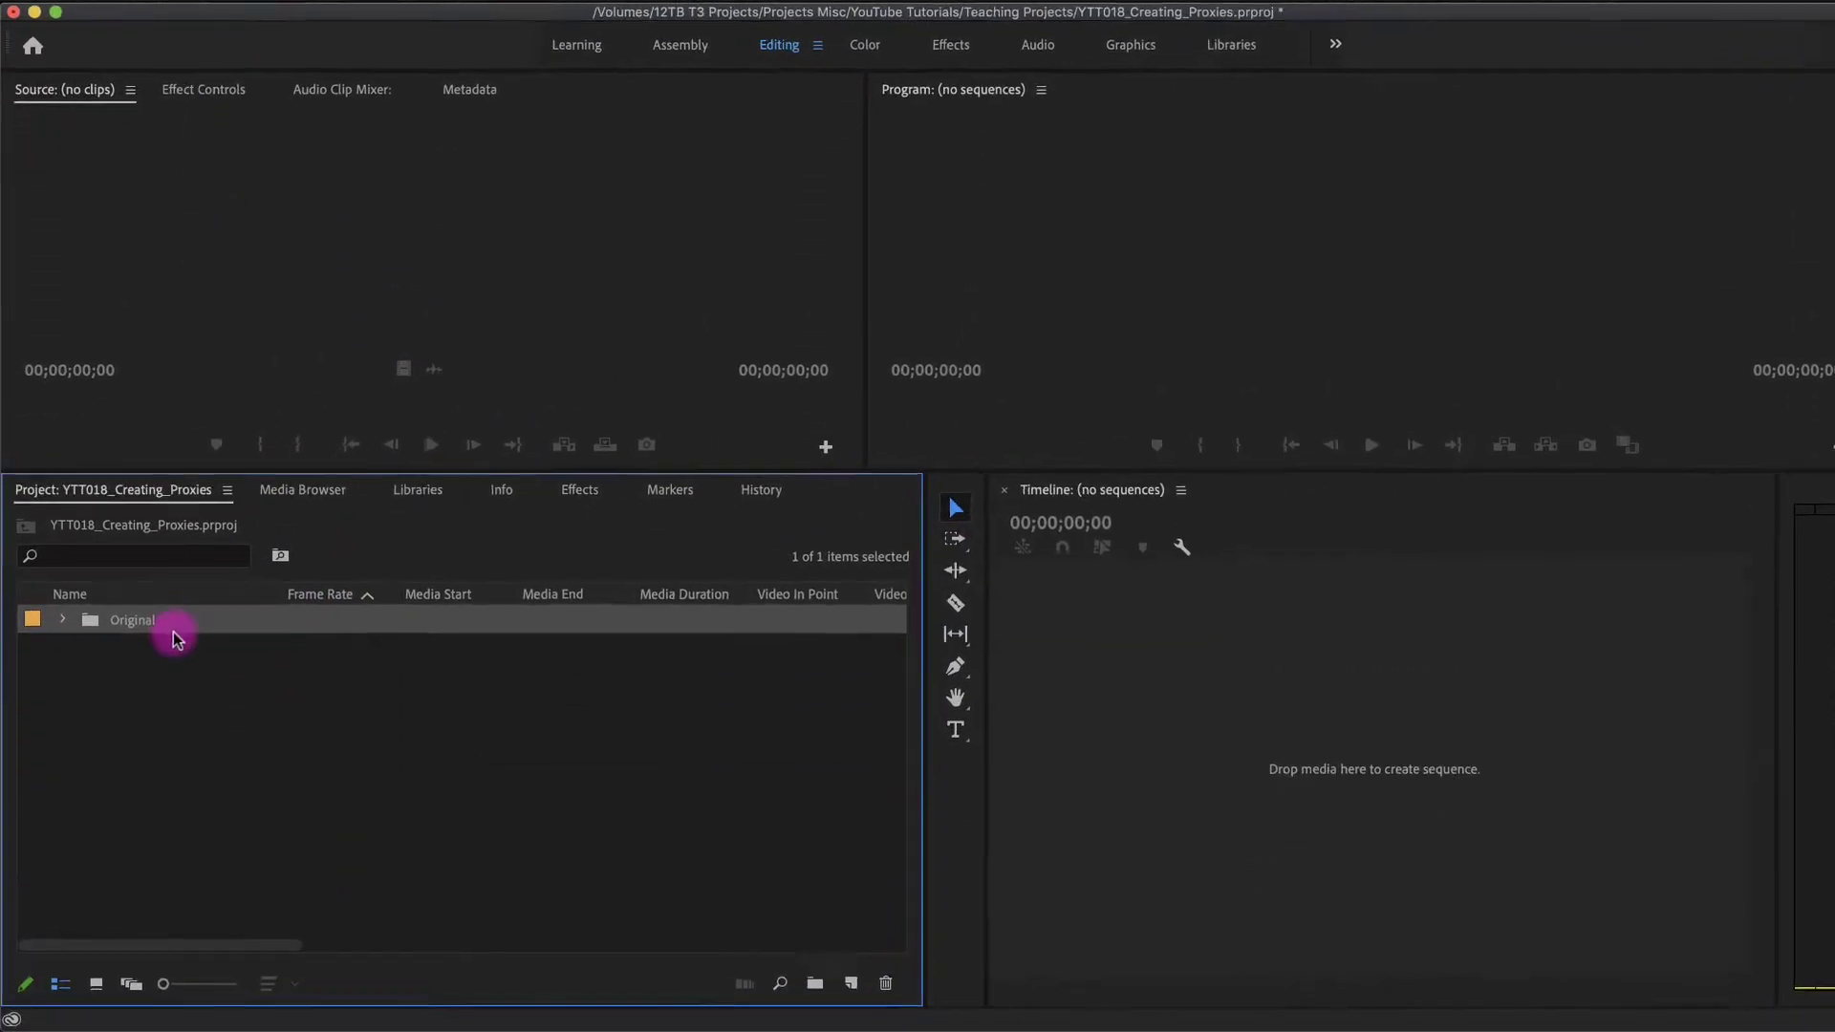
click(67, 622)
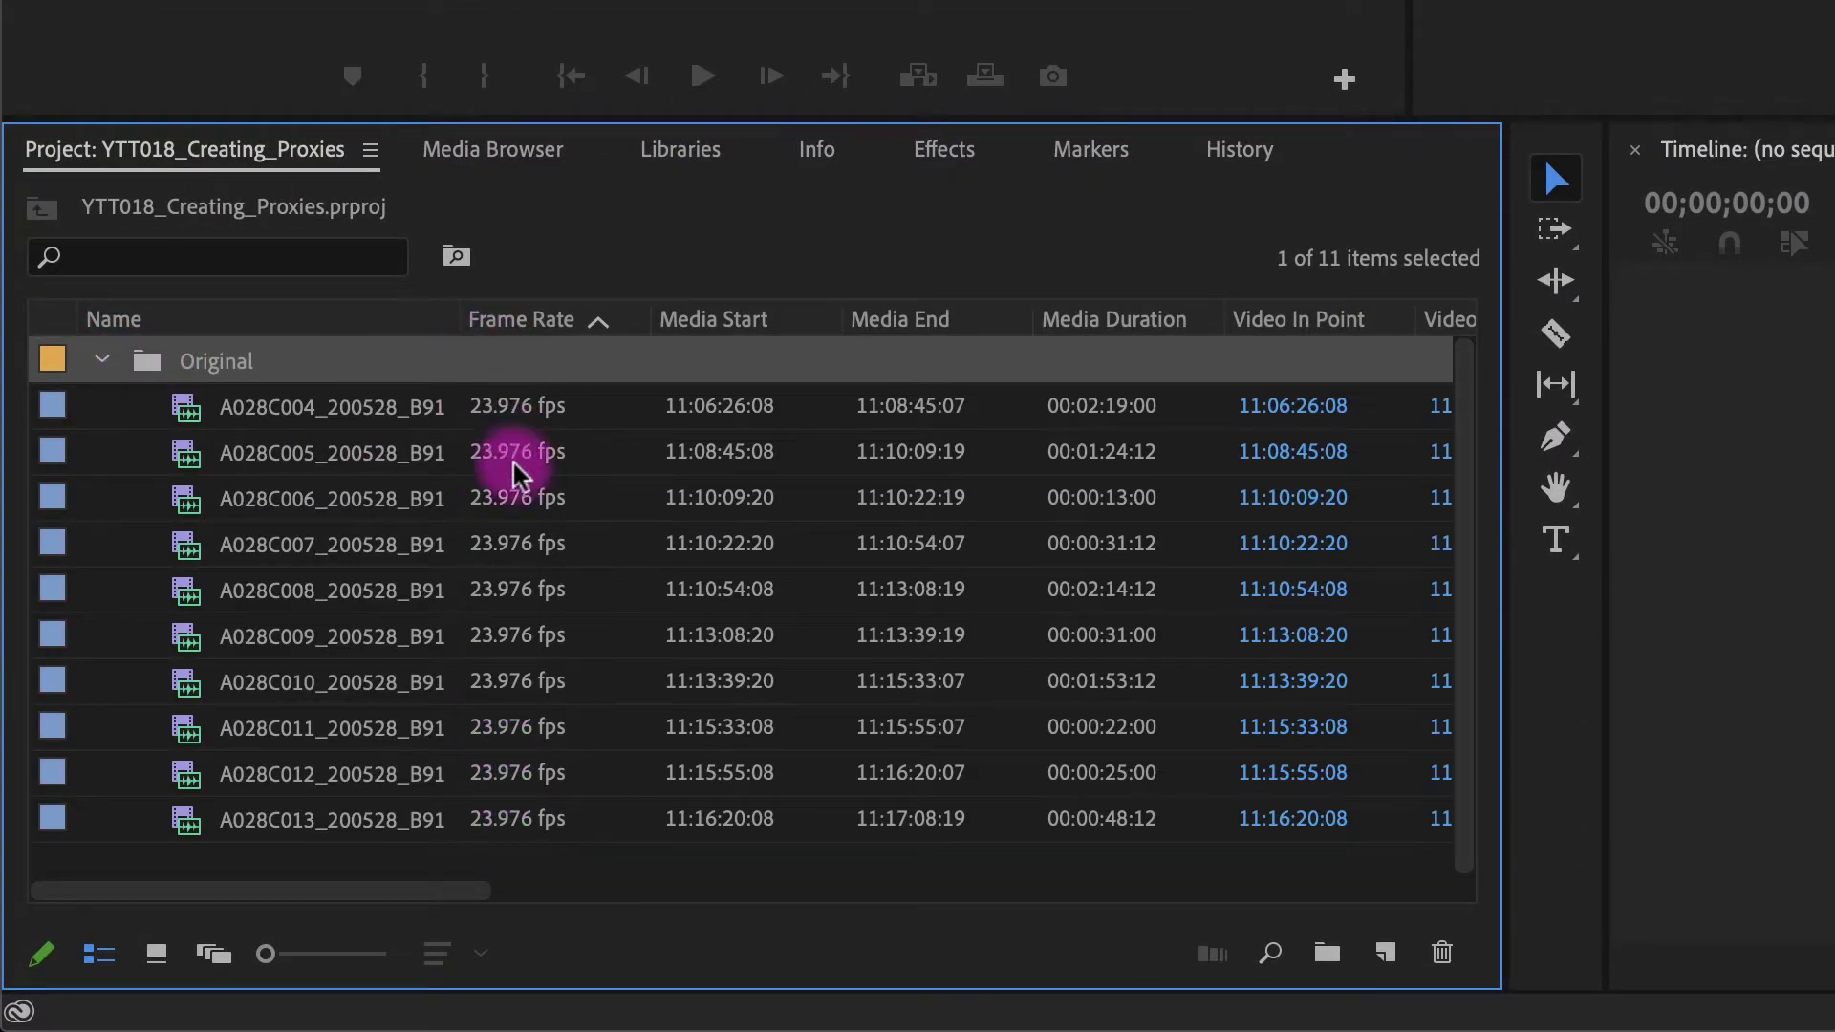
drag(460, 319, 572, 319)
drag(425, 894, 950, 918)
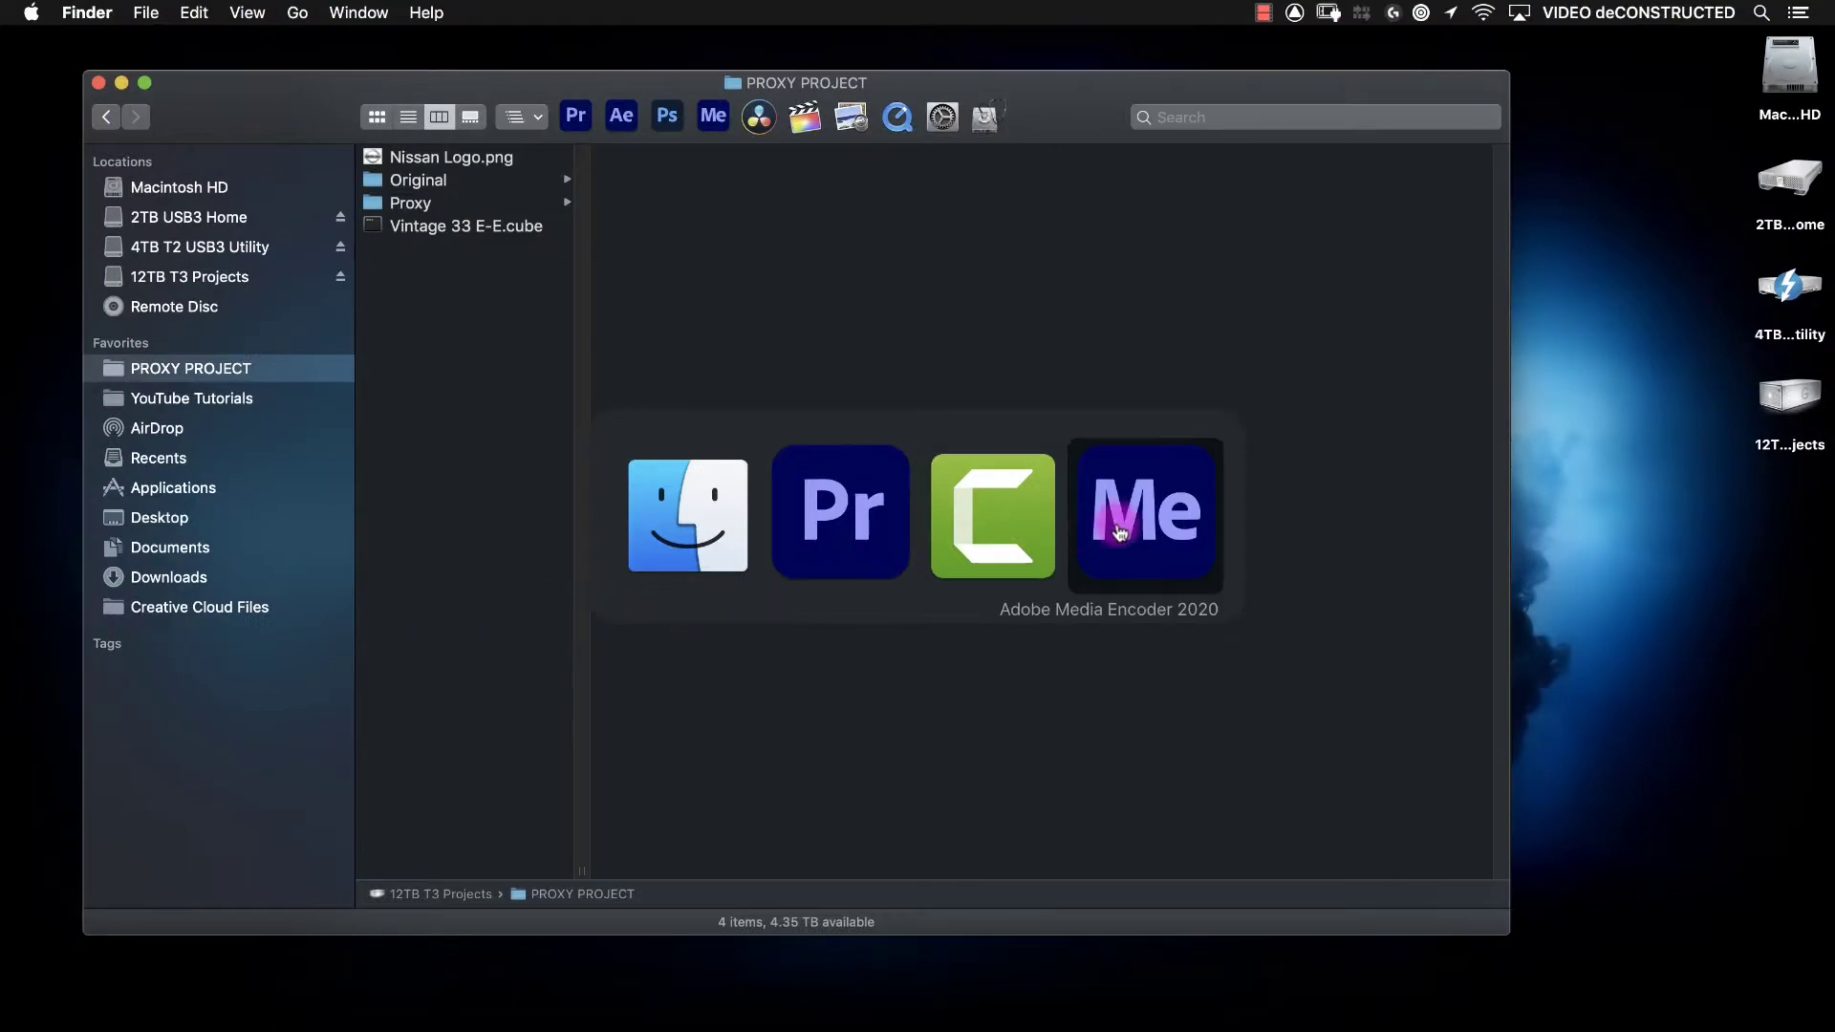
Step: Drag all ten Original .MOV clips from Finder into a maximized Media Encoder queue
click(1114, 512)
drag(691, 62, 723, 250)
click(421, 182)
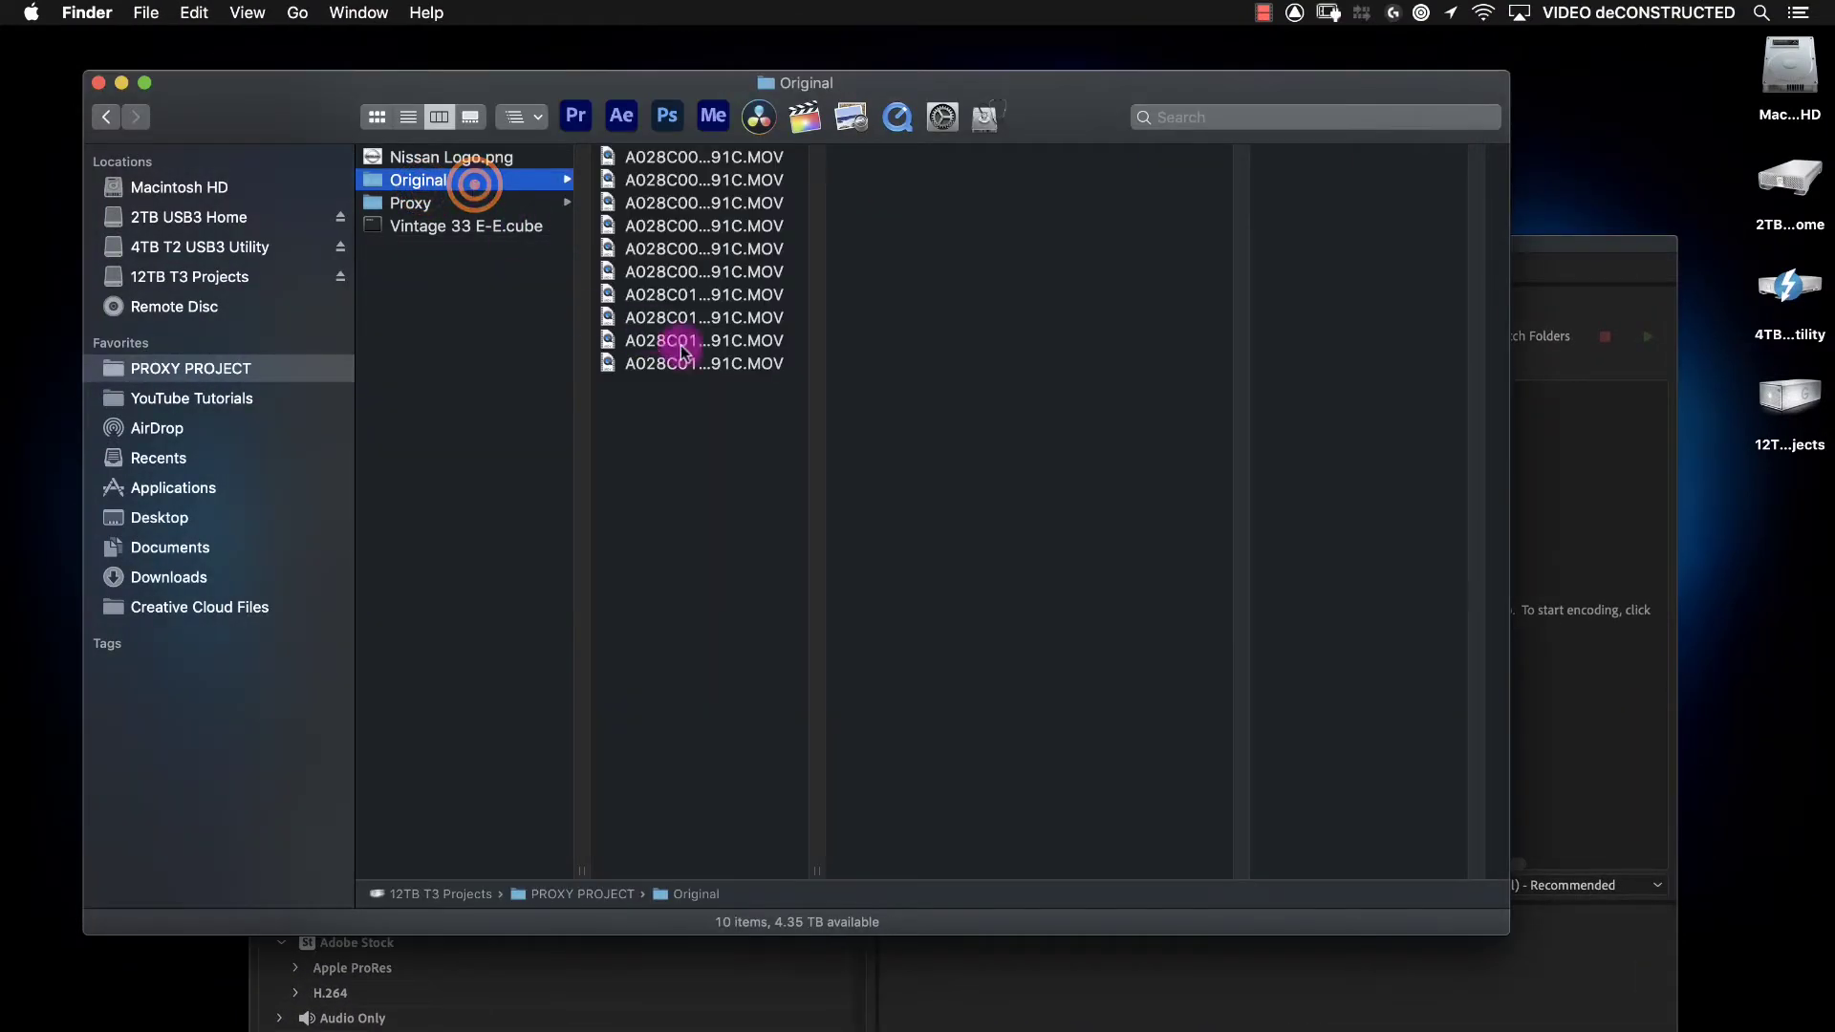
drag(737, 450, 1510, 508)
click(1524, 256)
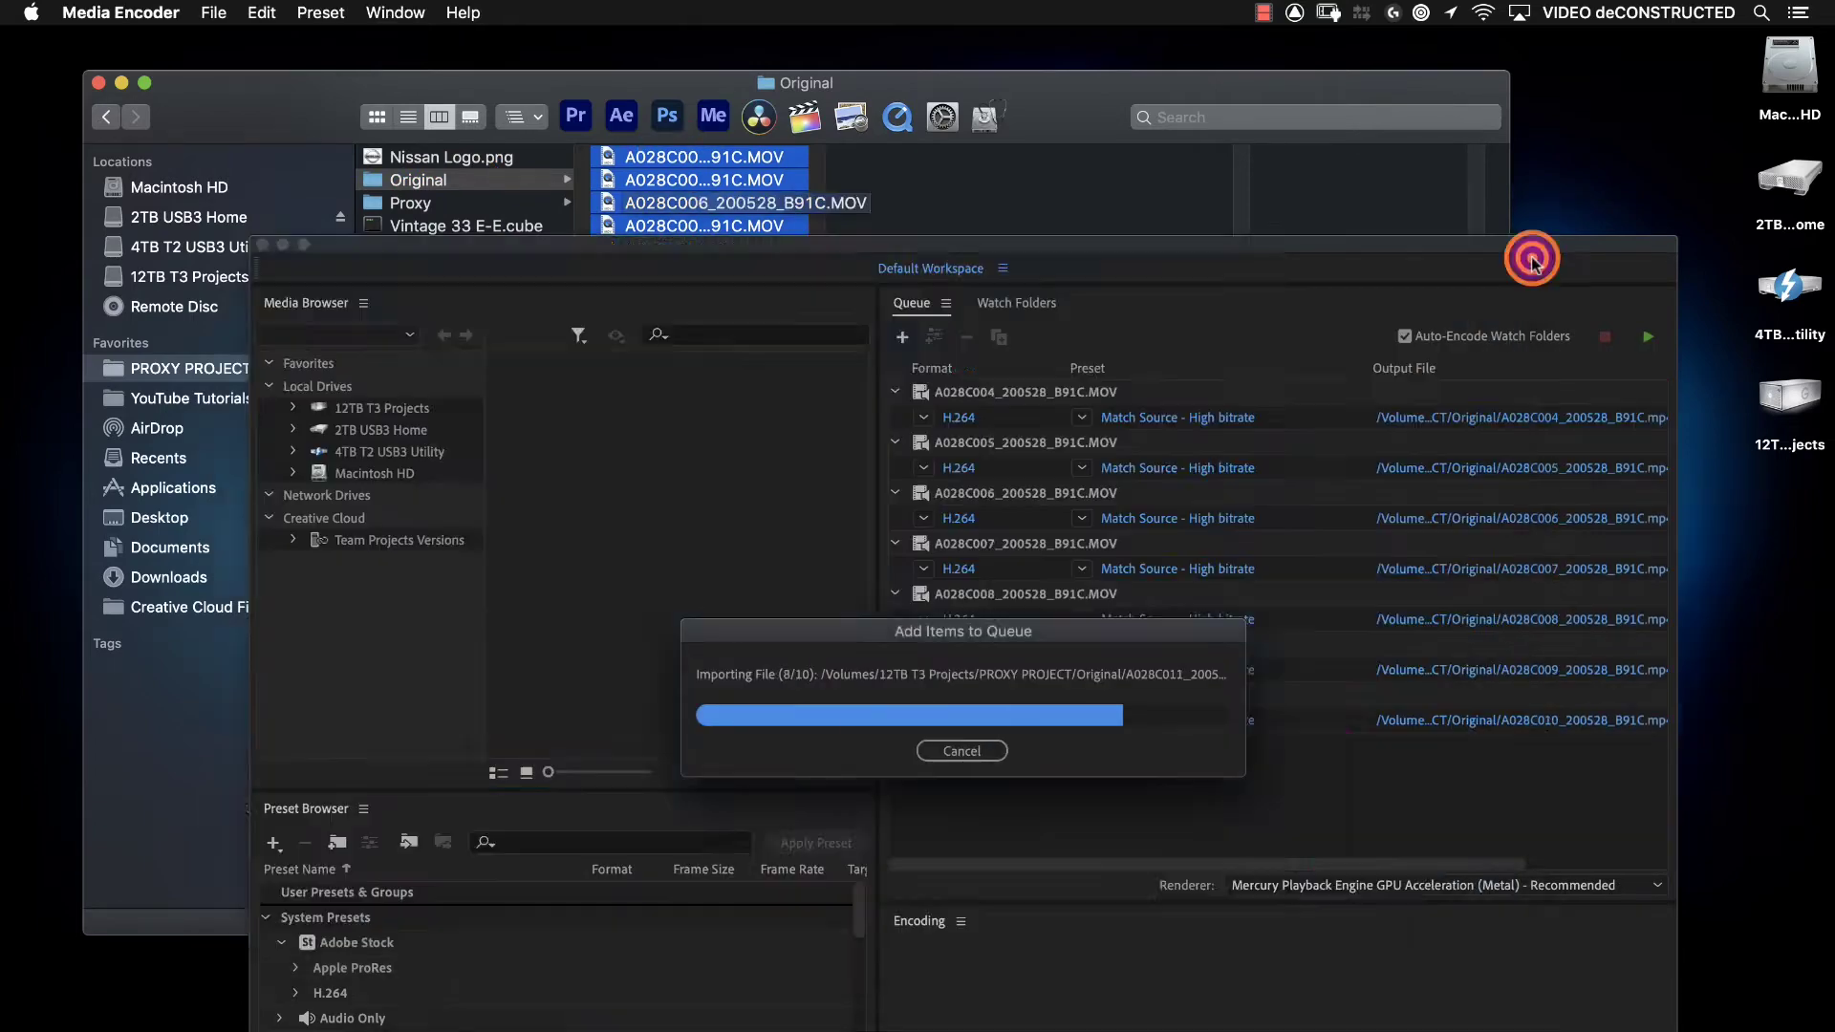
double_click(1524, 256)
drag(1672, 1000, 1677, 1008)
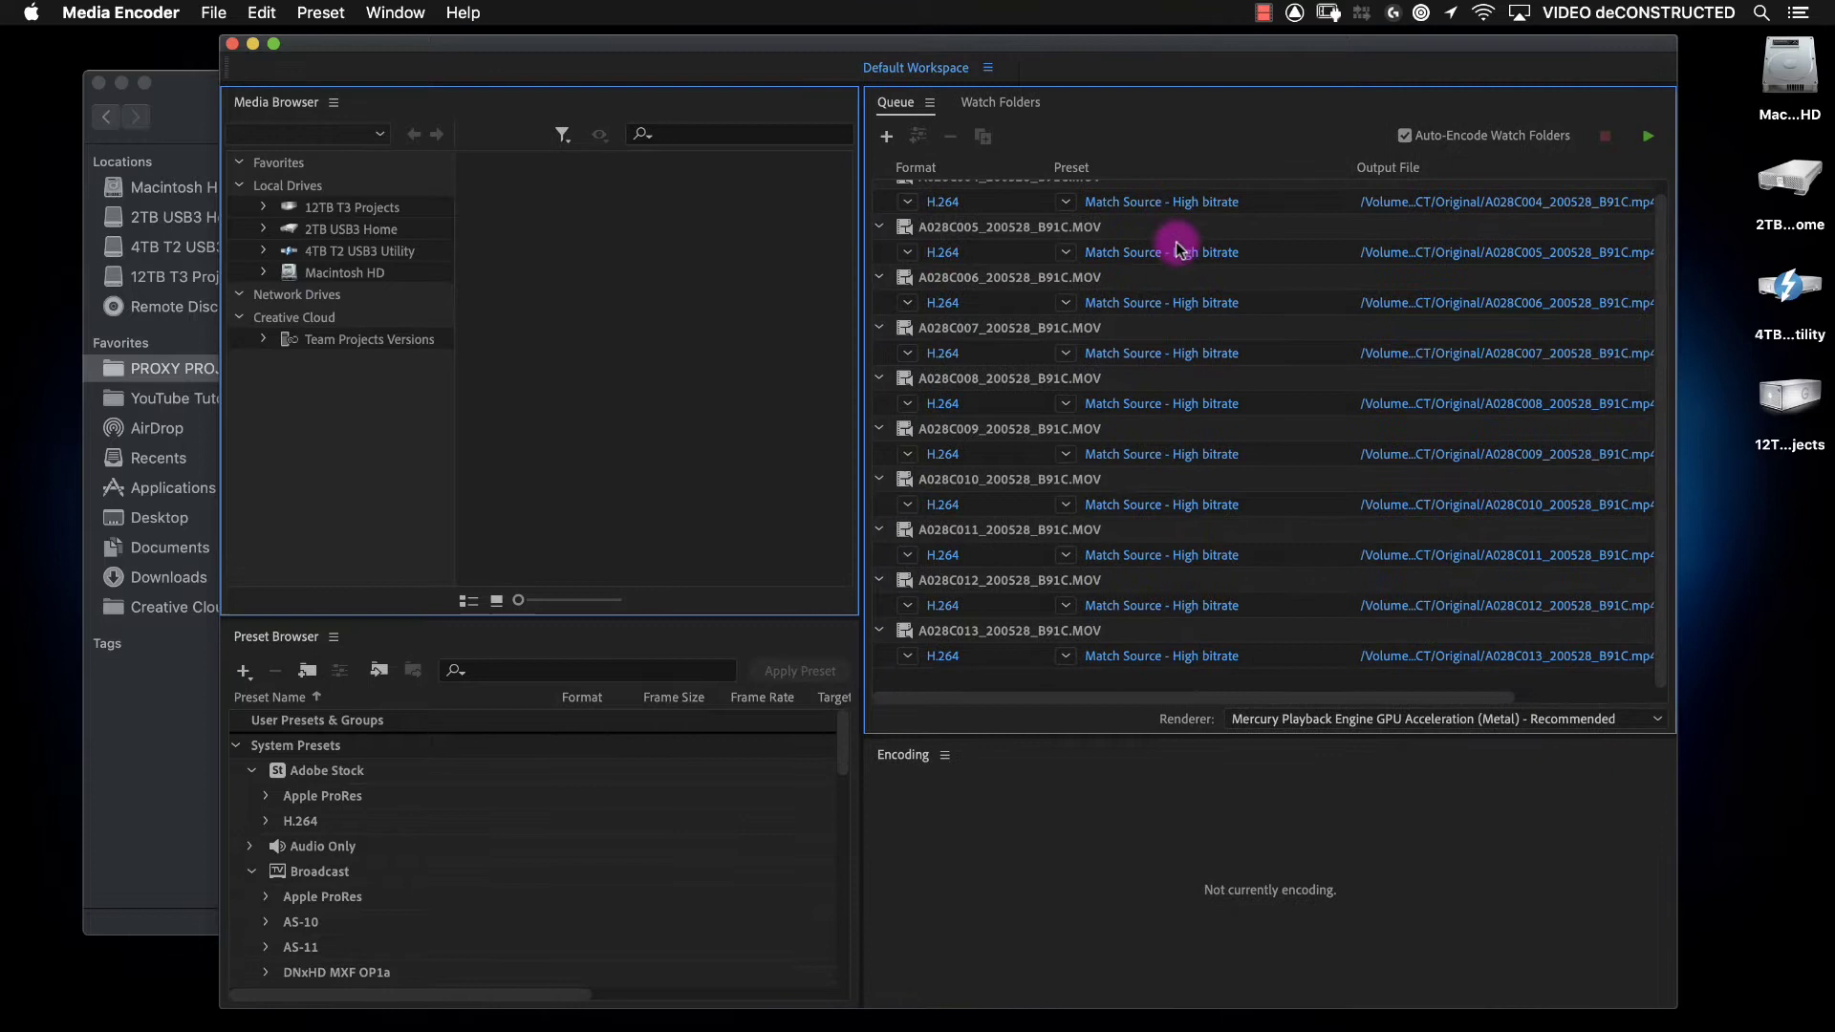
mouse_move(1131, 223)
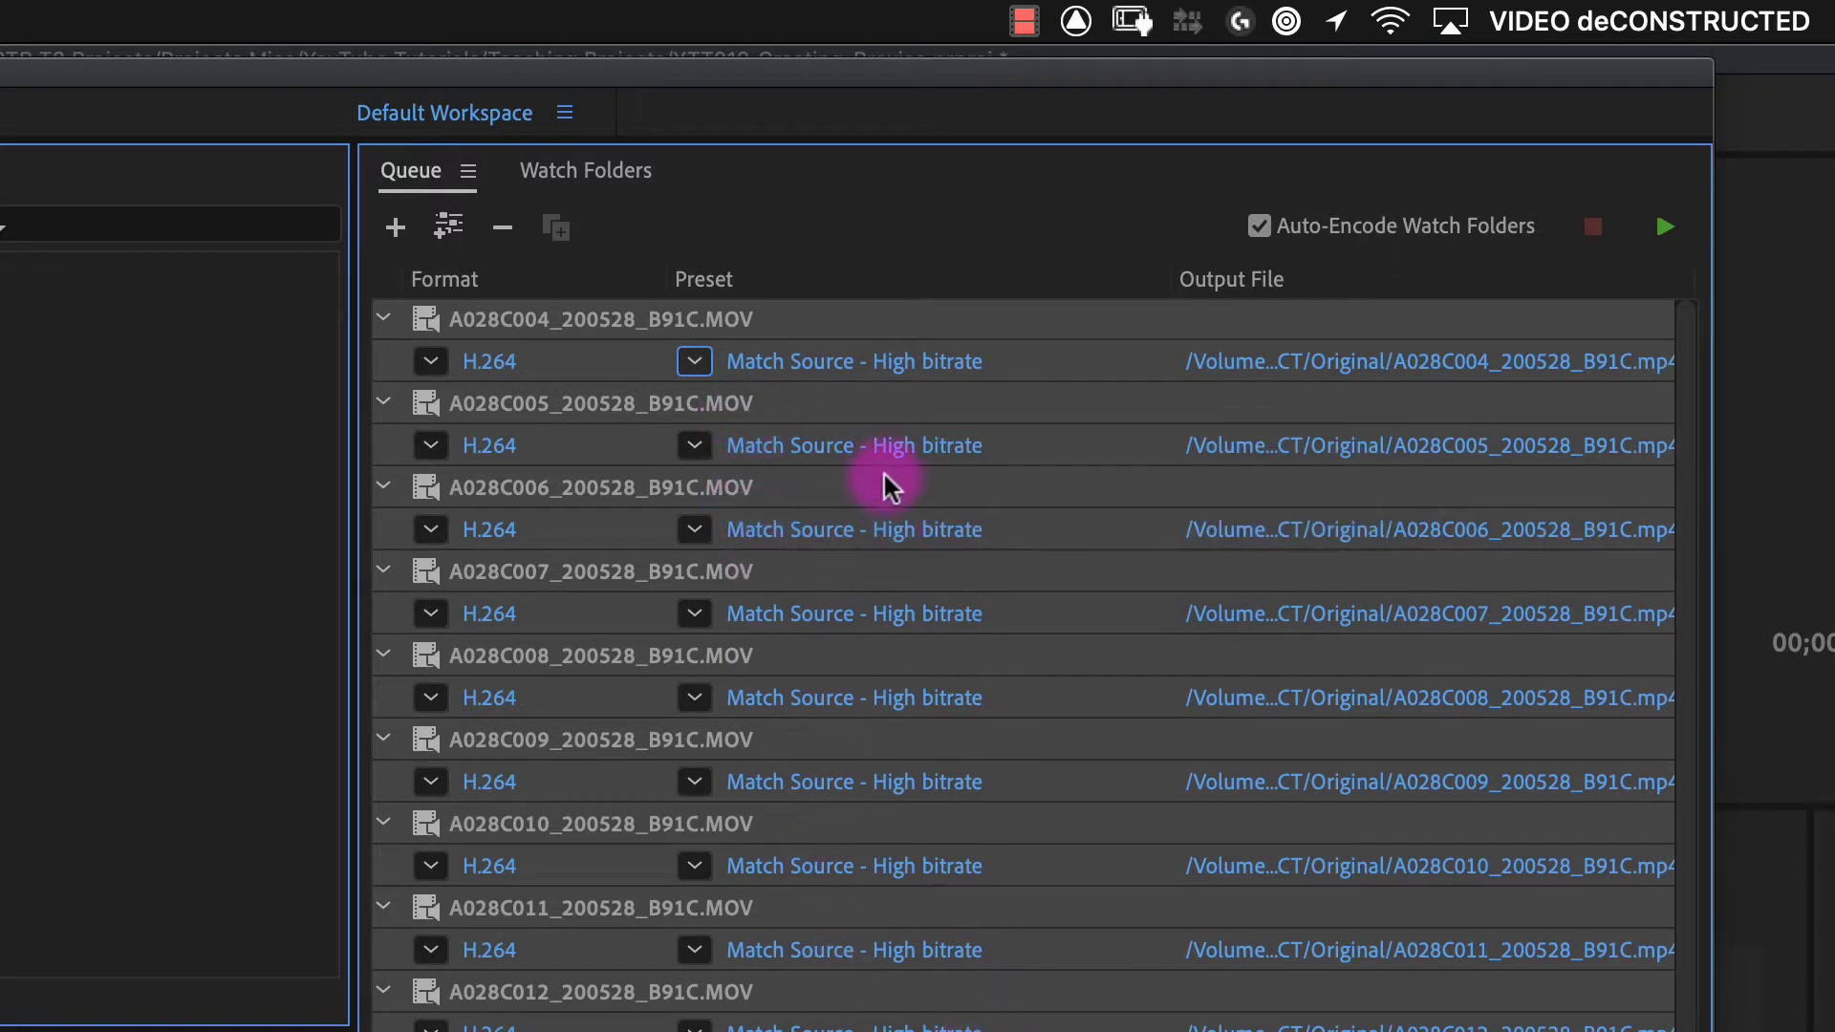
Step: Open clip A028C004's export settings on the Effects tab with every effect section collapsed
click(820, 363)
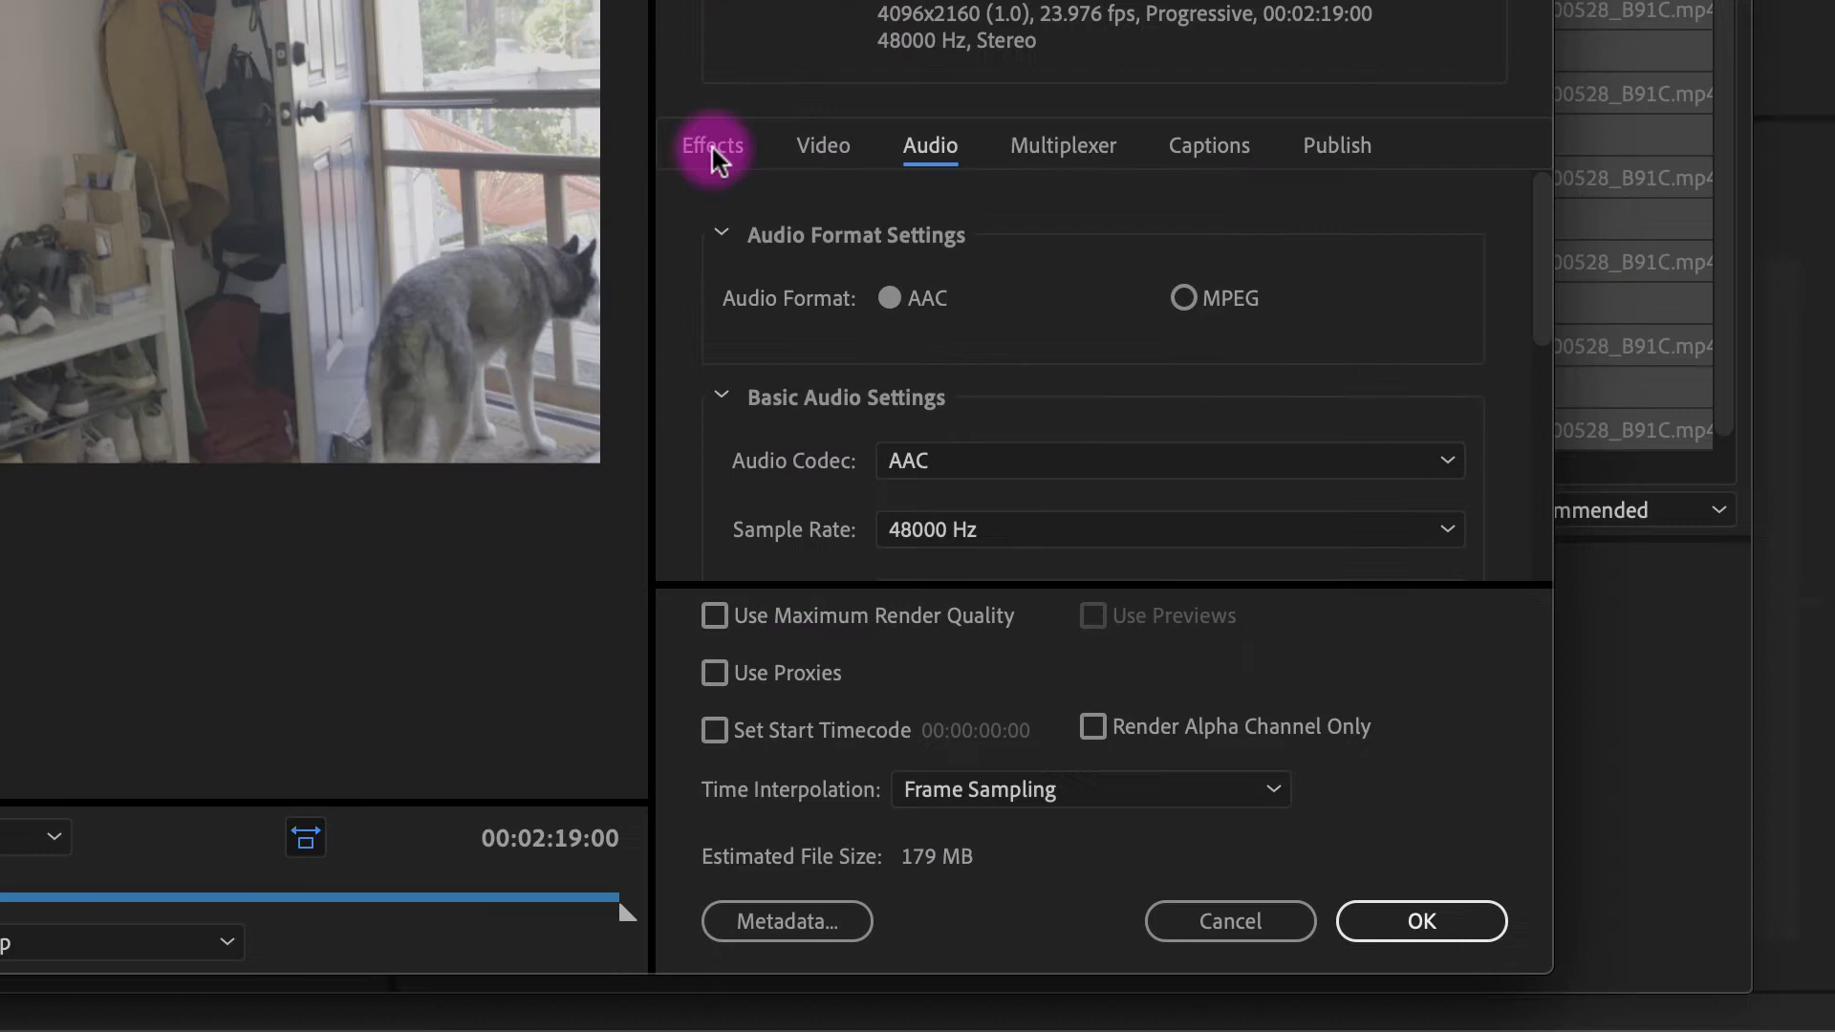
click(713, 151)
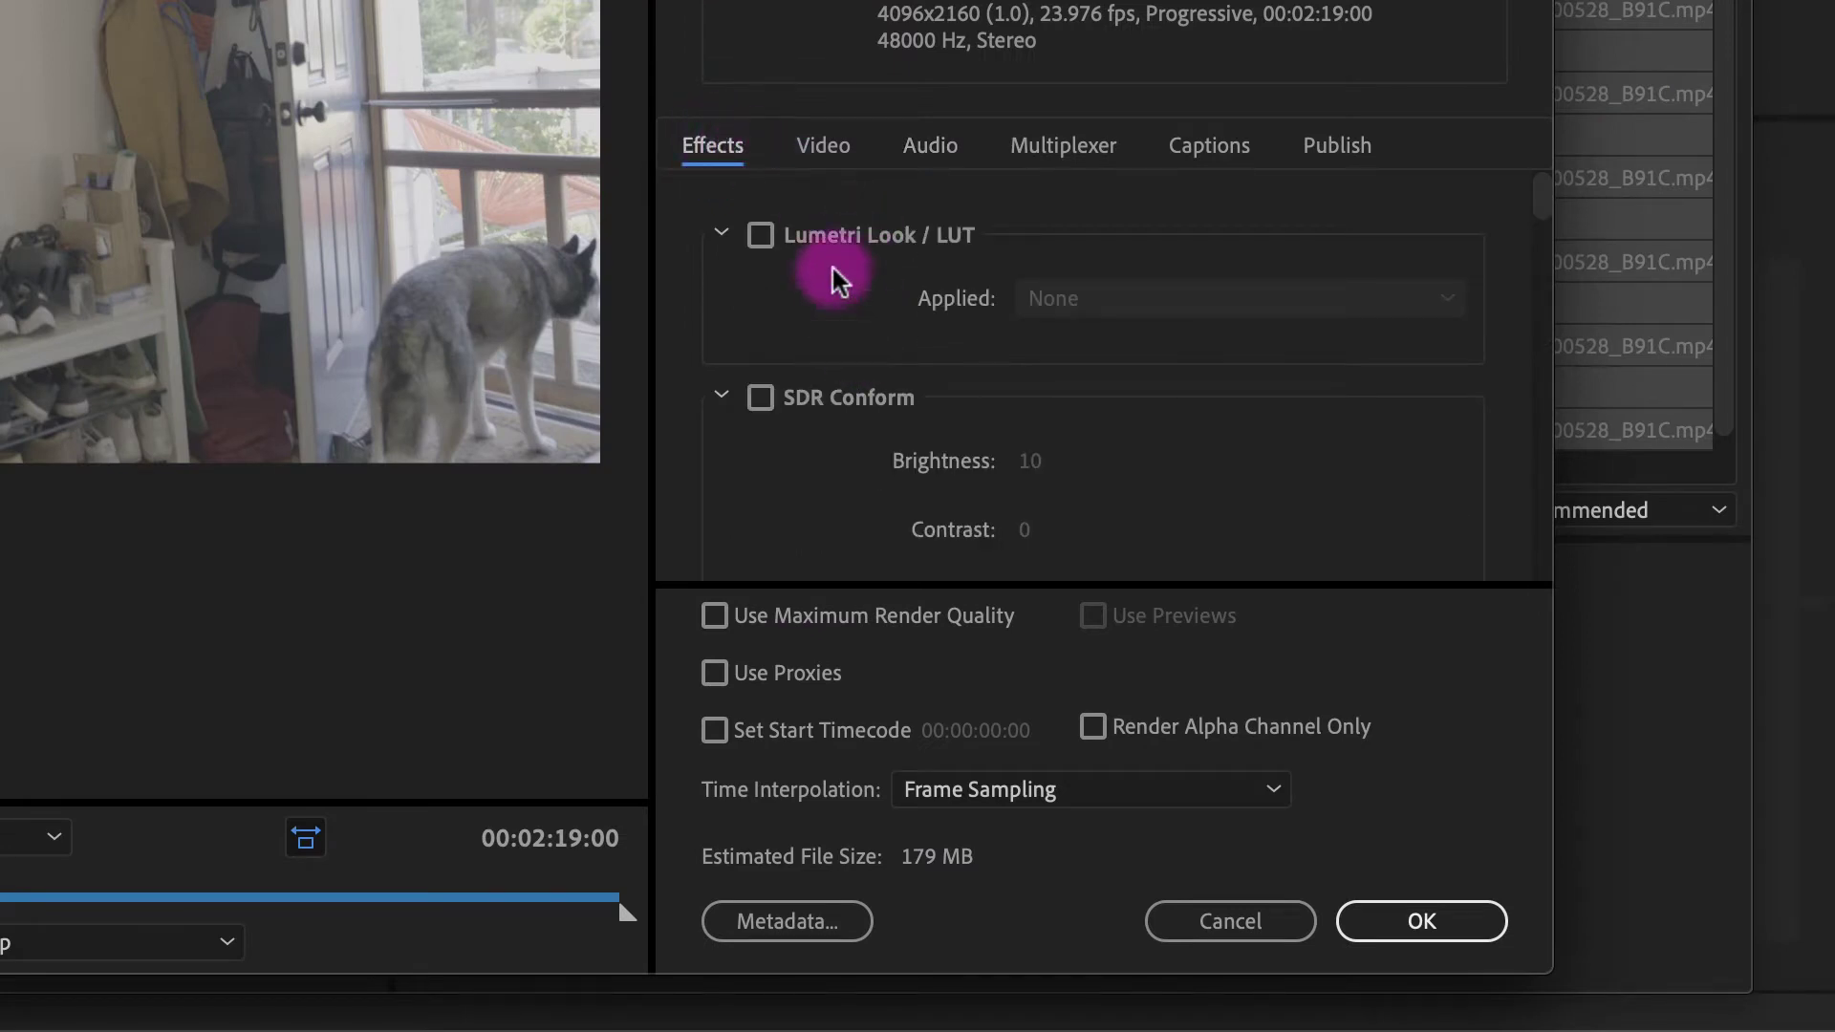
click(721, 232)
click(718, 297)
click(721, 357)
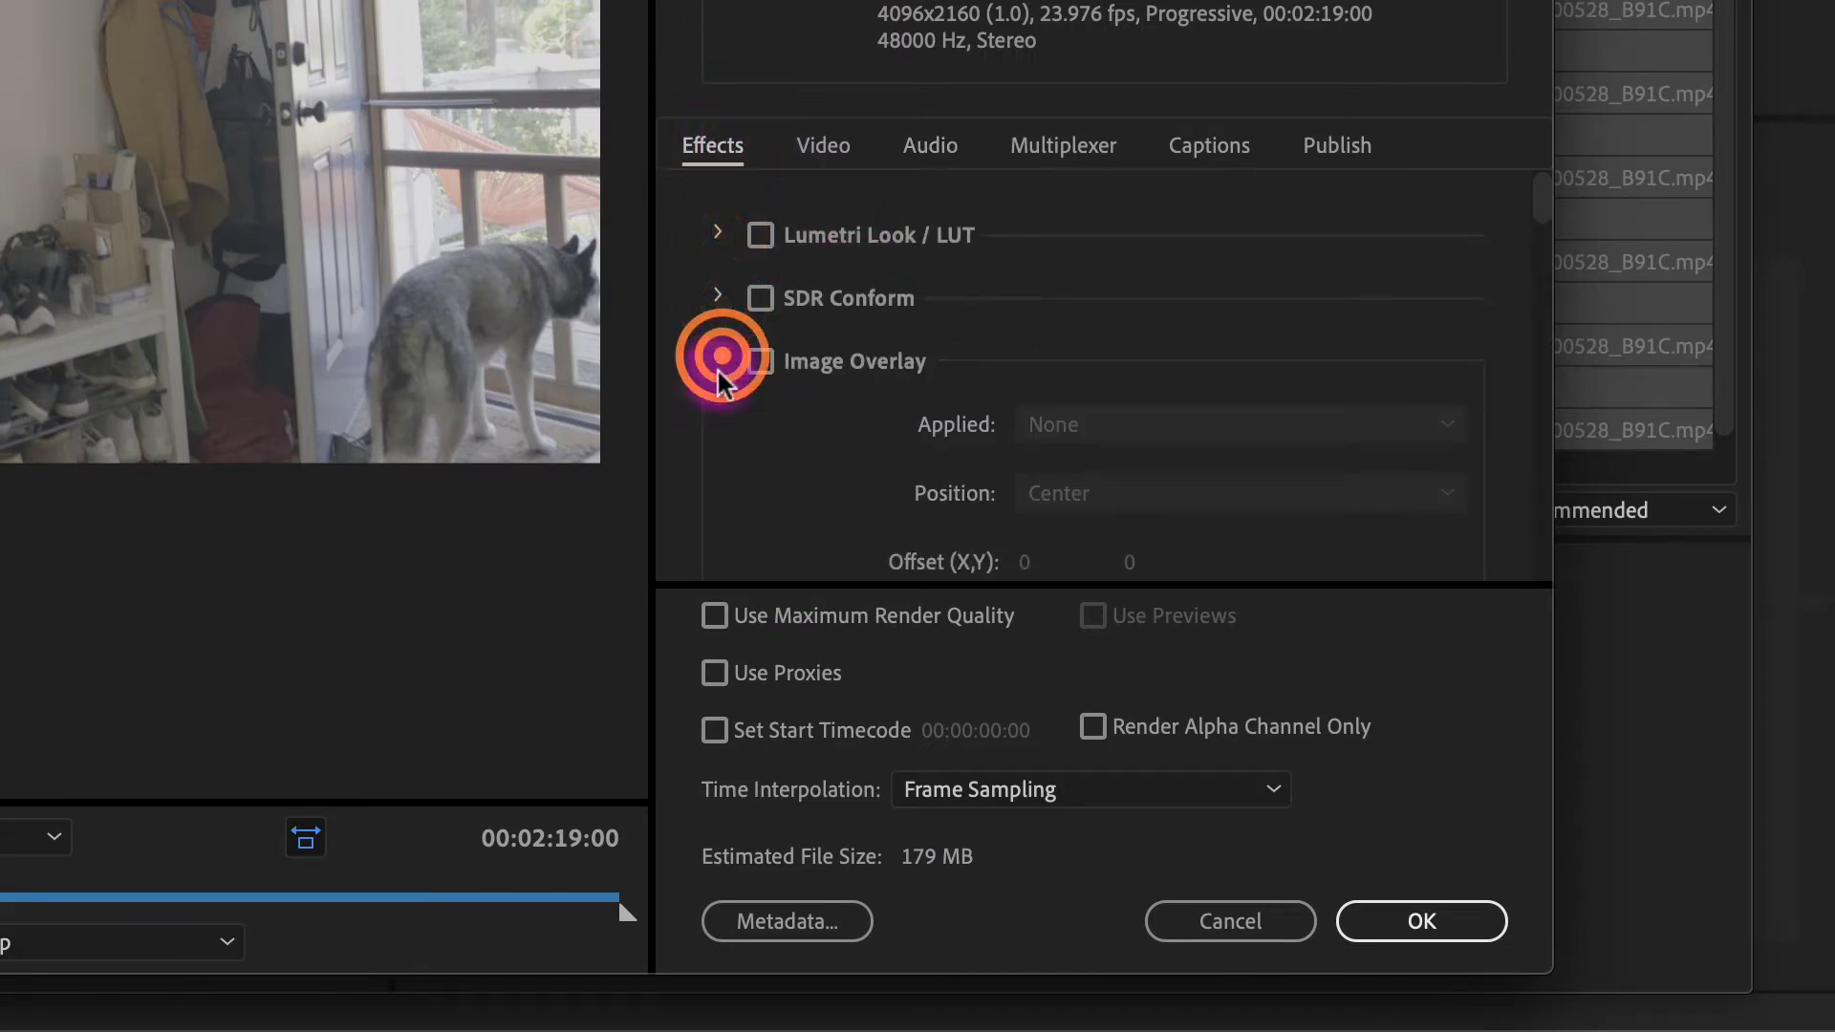
click(719, 420)
click(719, 484)
click(718, 548)
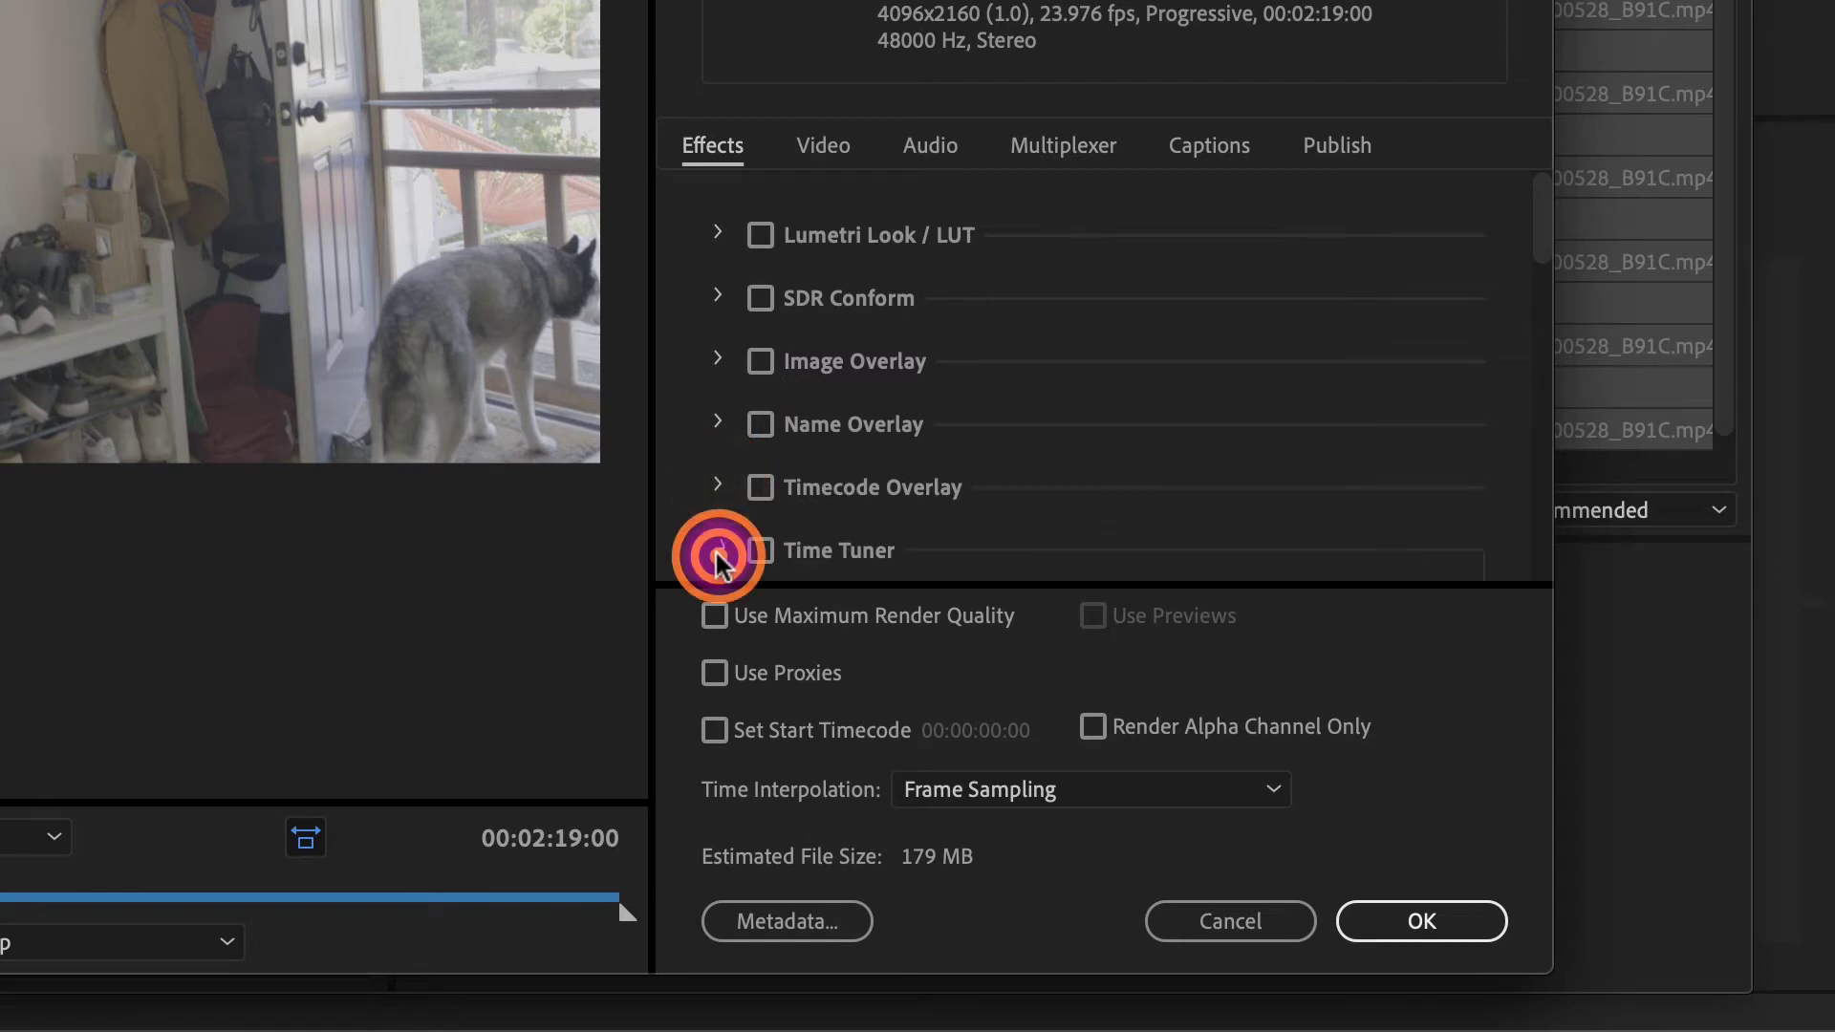
Step: Enable Lumetri Look / LUT and load the Vintage 33 E-E.cube file
click(886, 239)
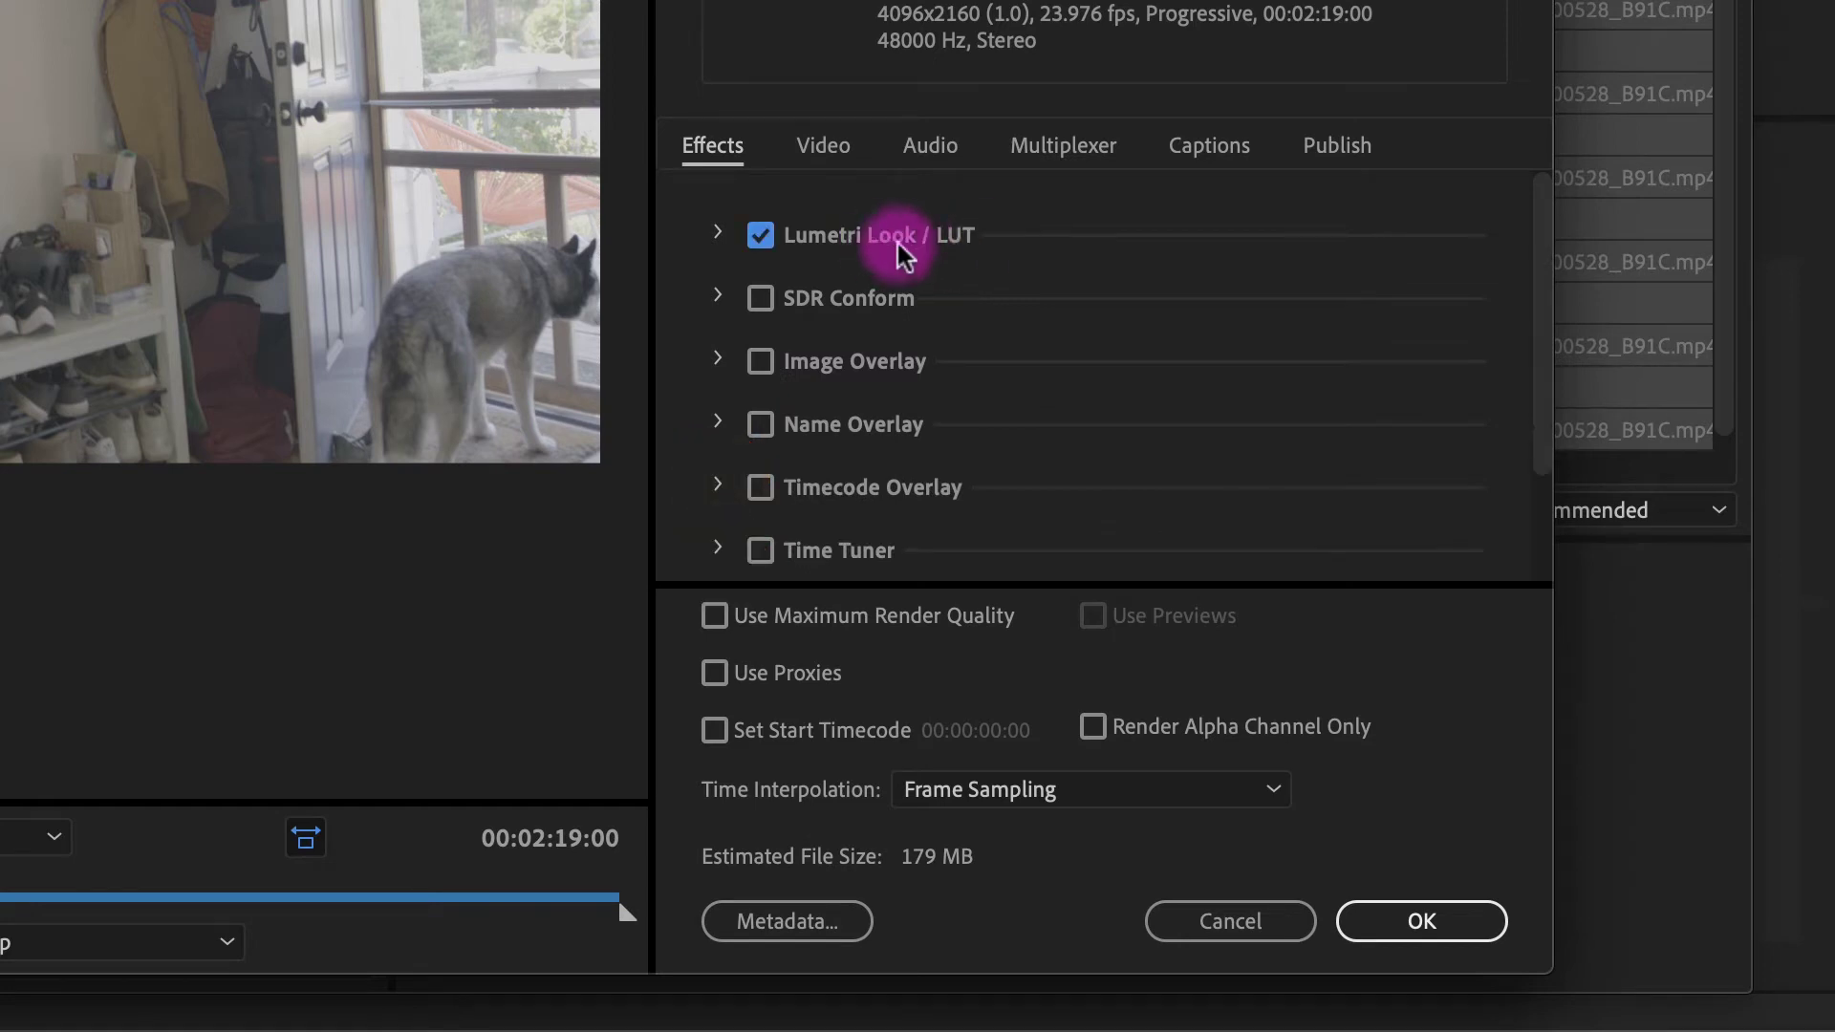
click(720, 239)
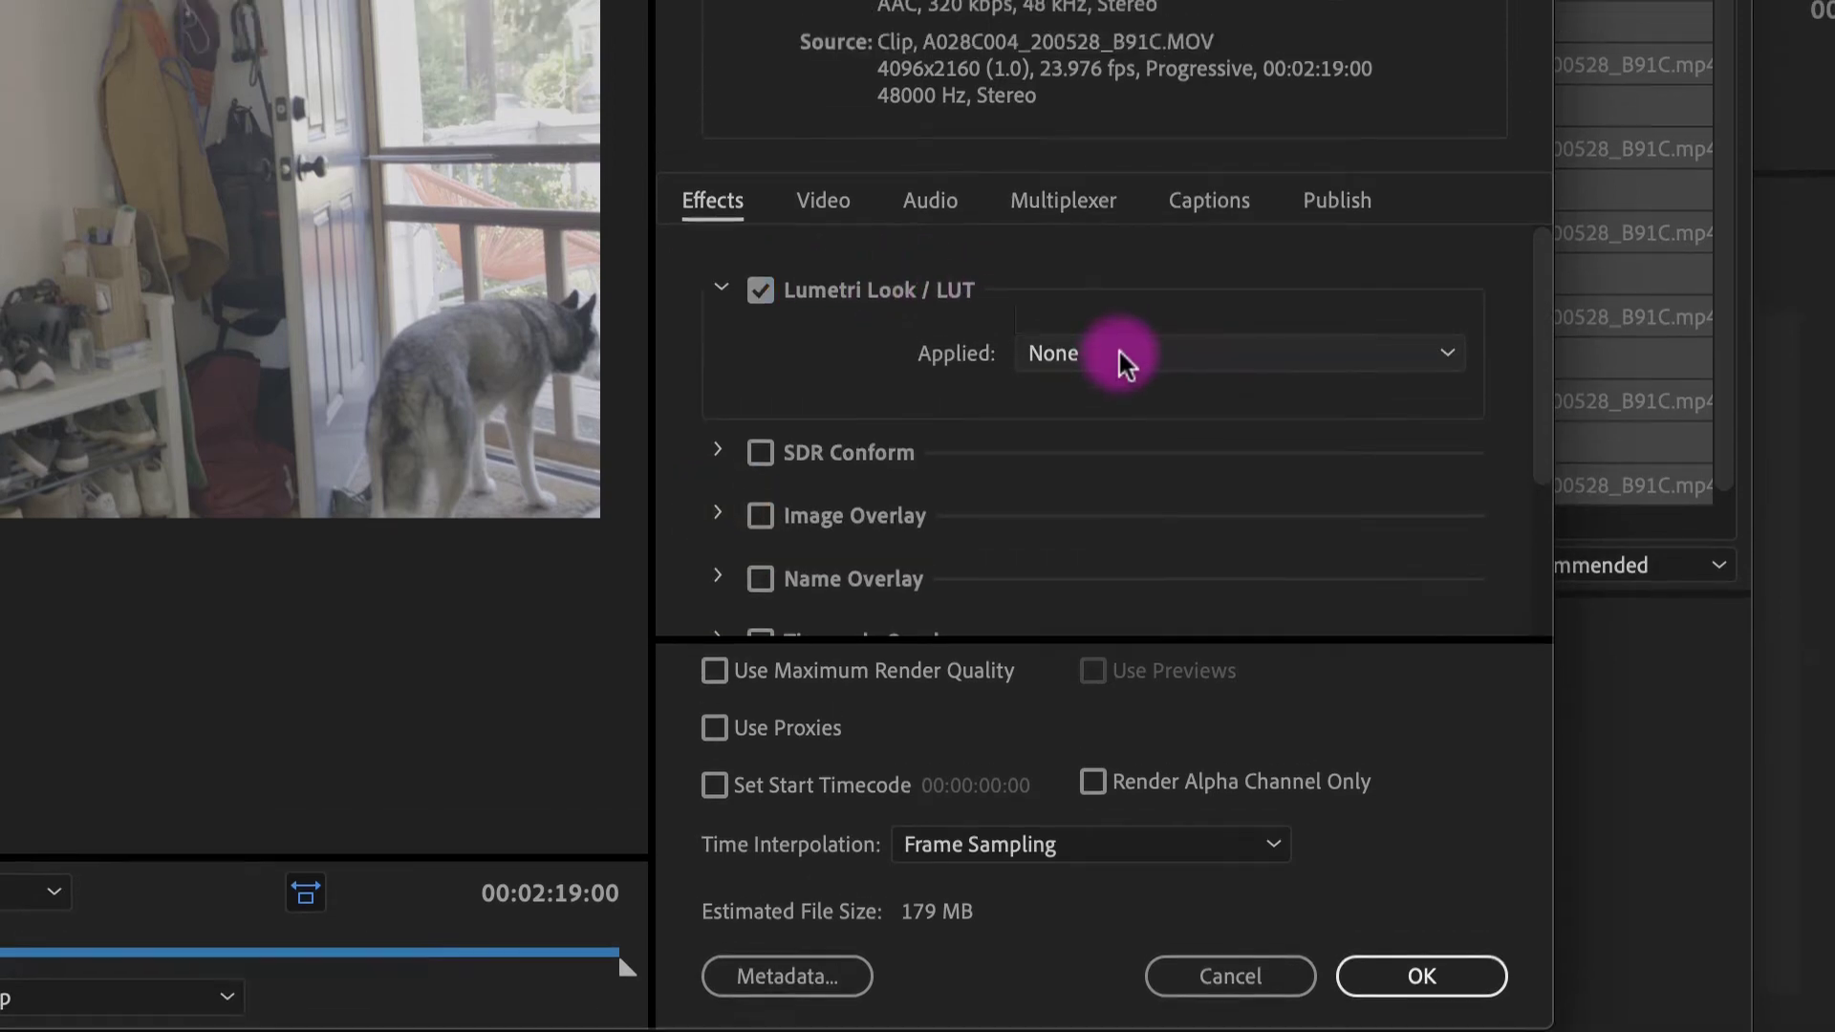
click(1118, 307)
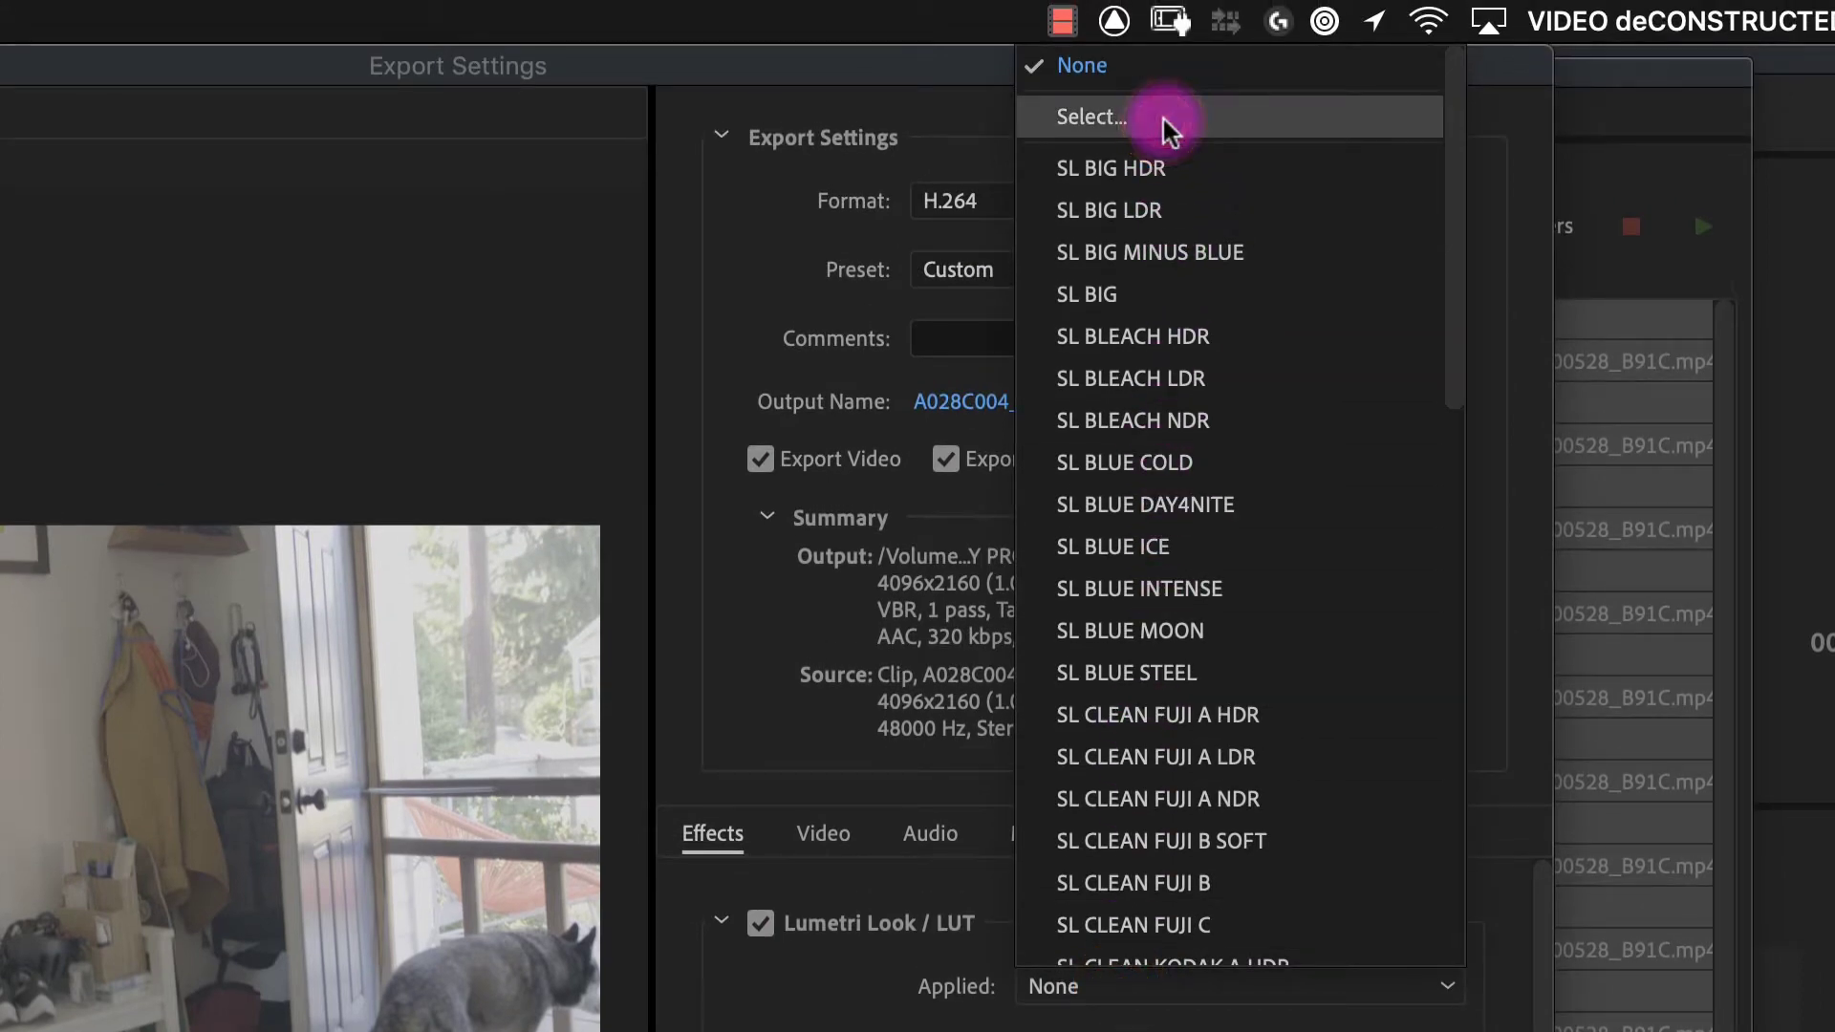
click(1162, 118)
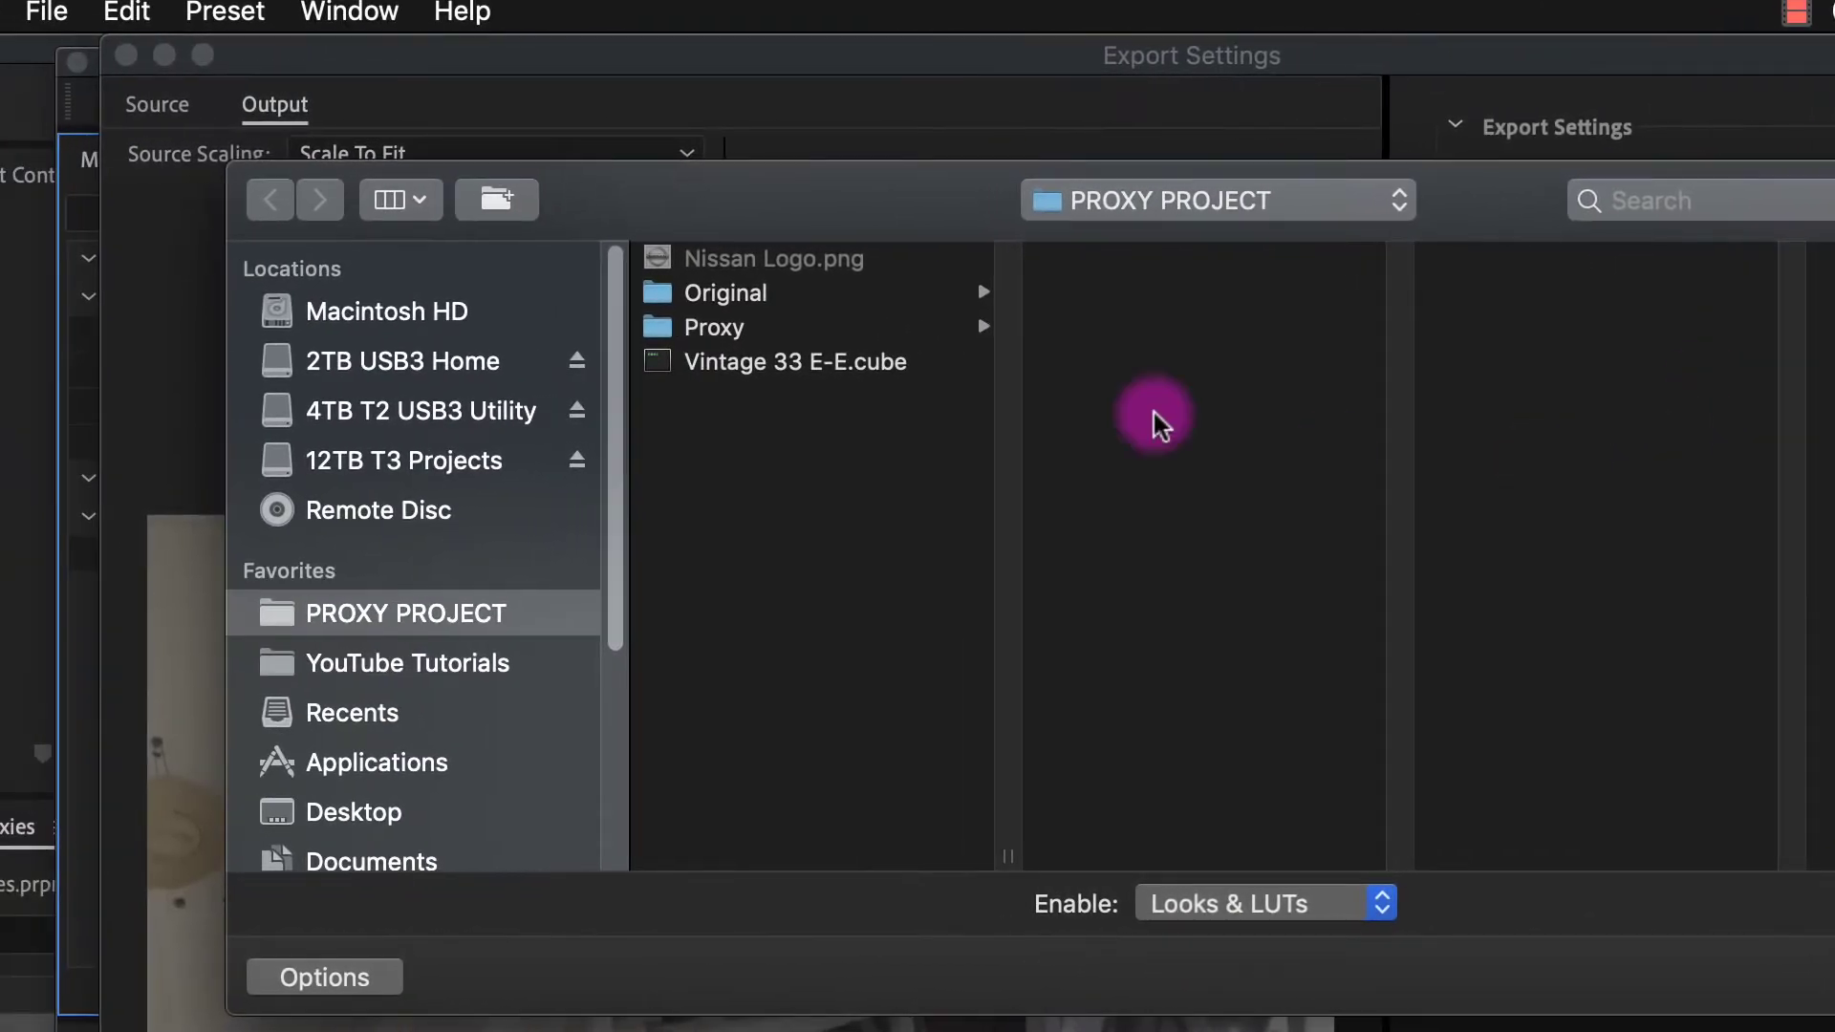
click(748, 361)
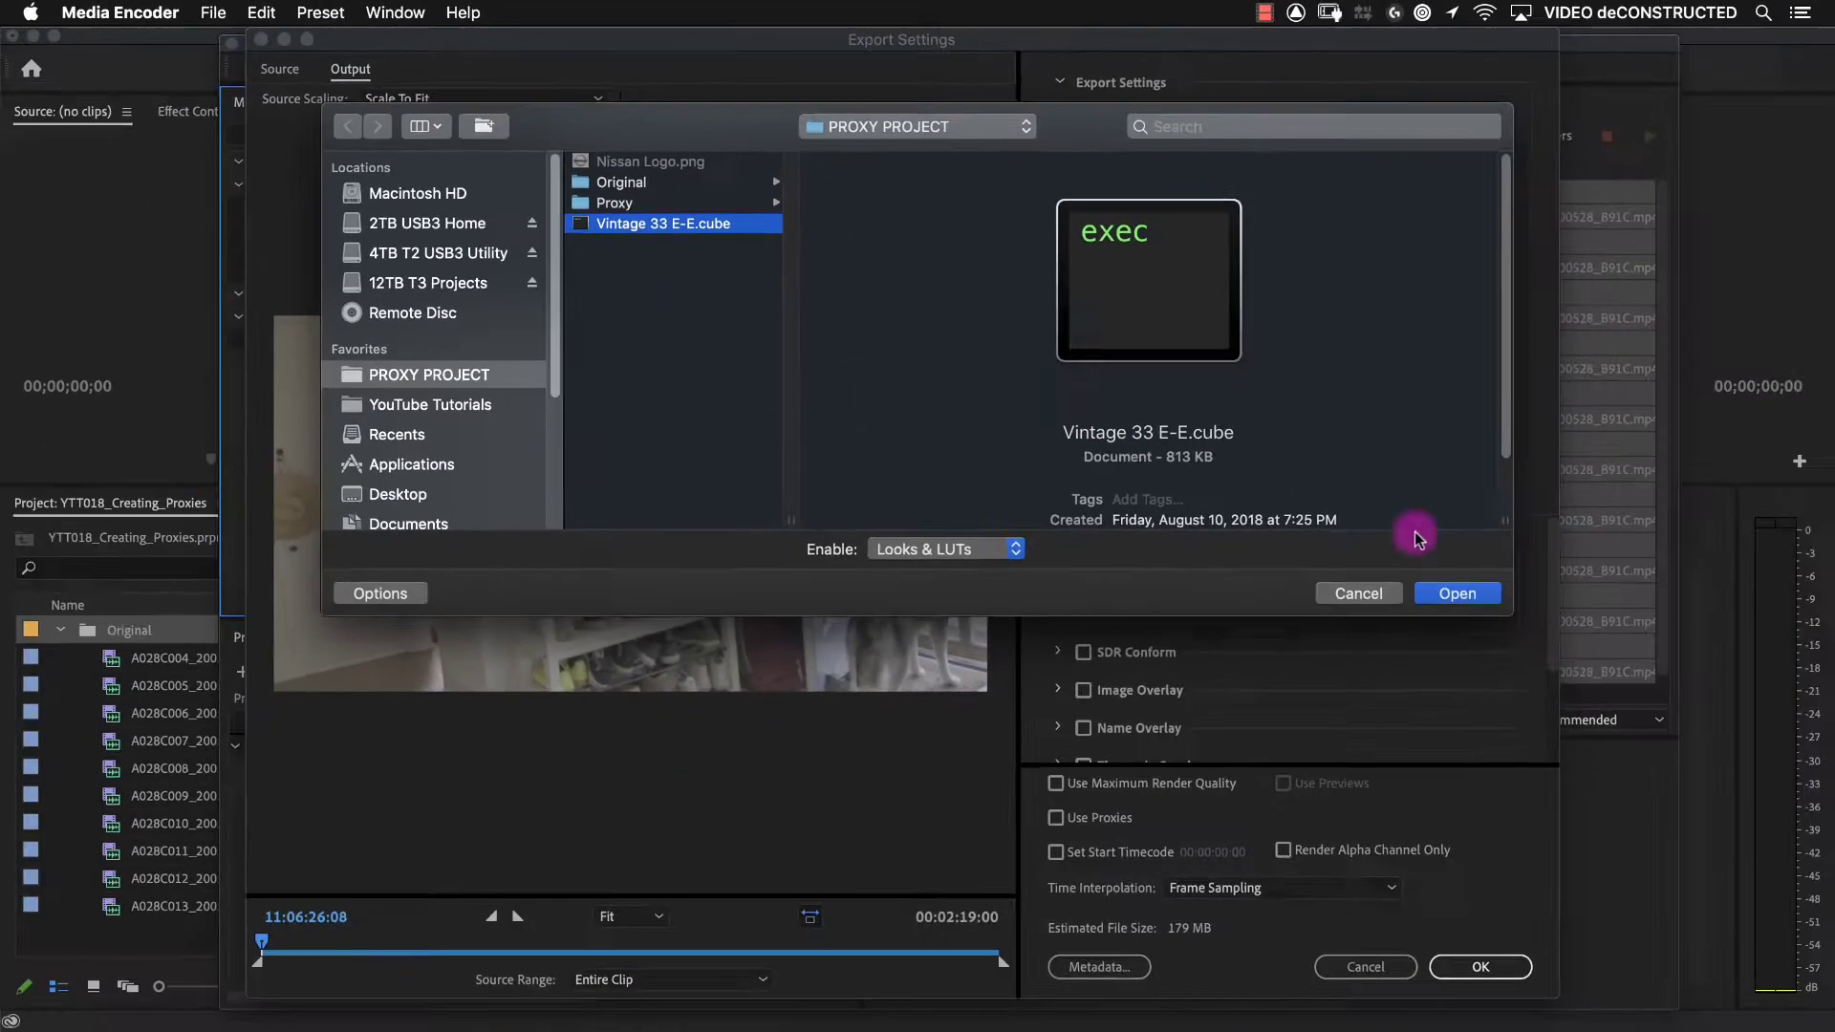
click(1456, 593)
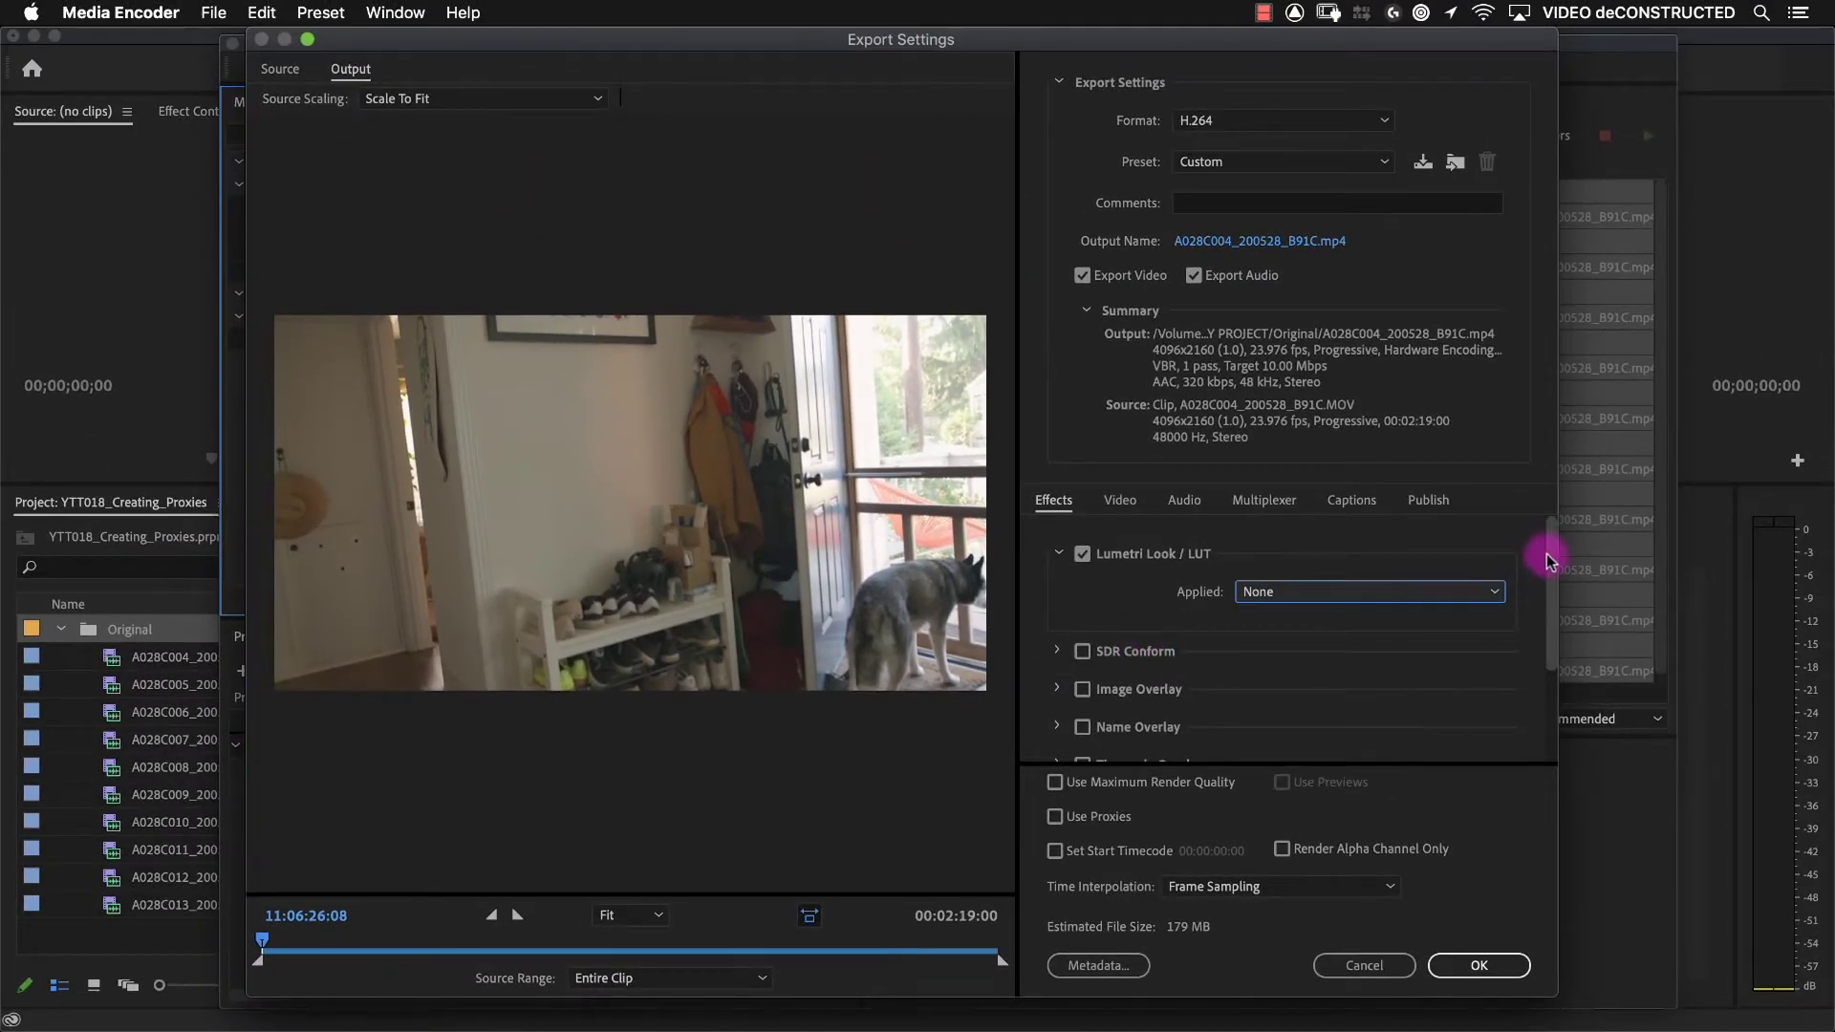
Step: Enable Image Overlay and load Nissan Logo.png as the overlay image
scroll(1540, 562, down, 3)
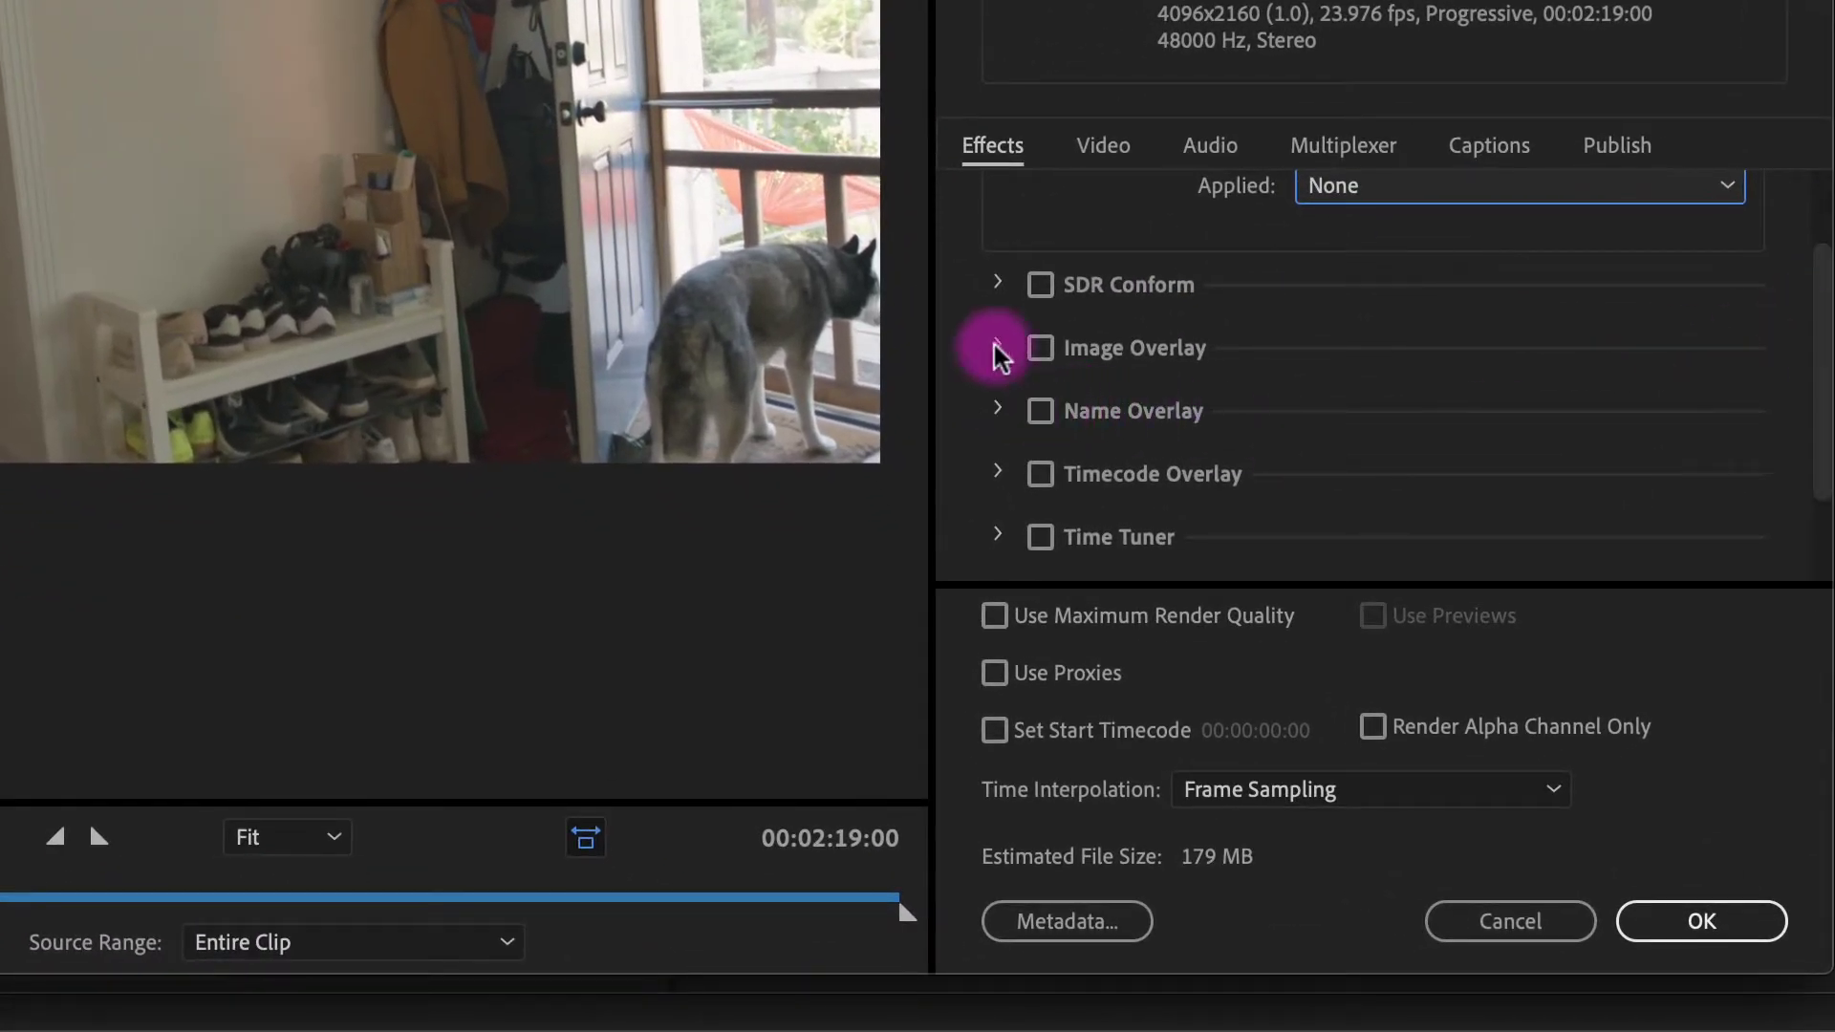
click(996, 348)
click(1040, 350)
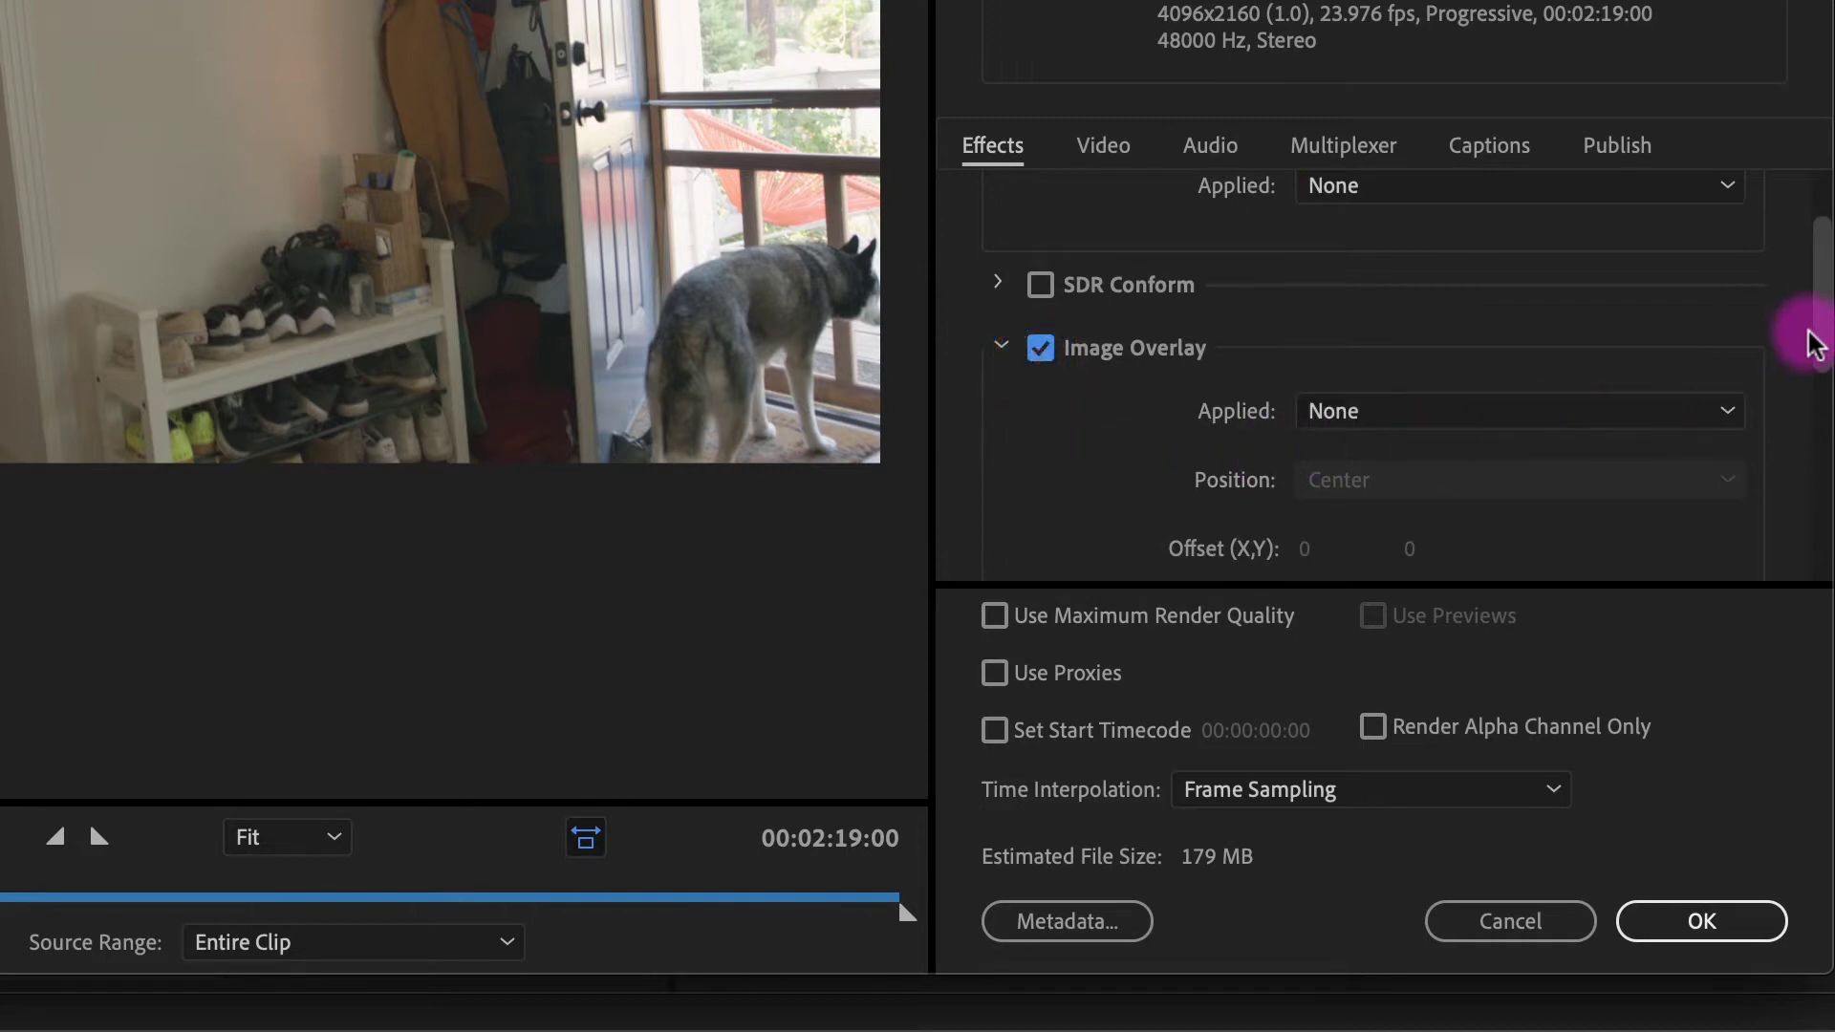
scroll(1811, 294, down, 2)
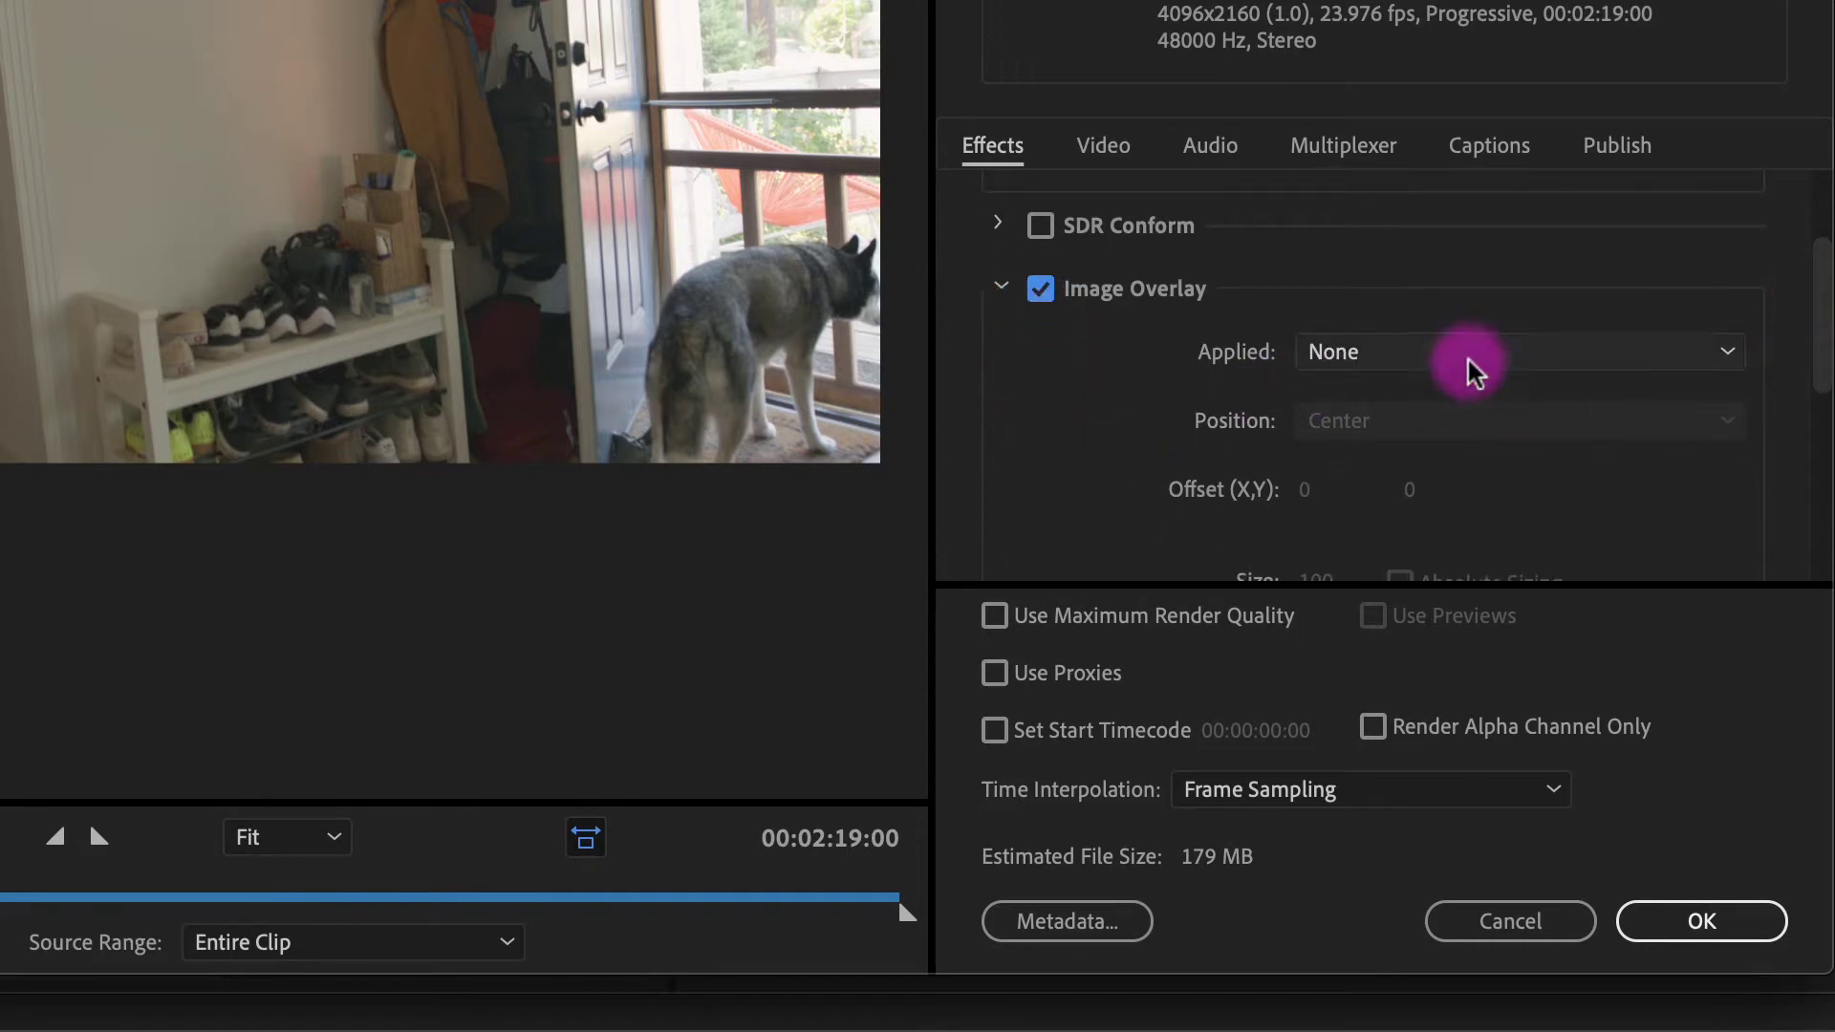
click(1472, 368)
click(1381, 439)
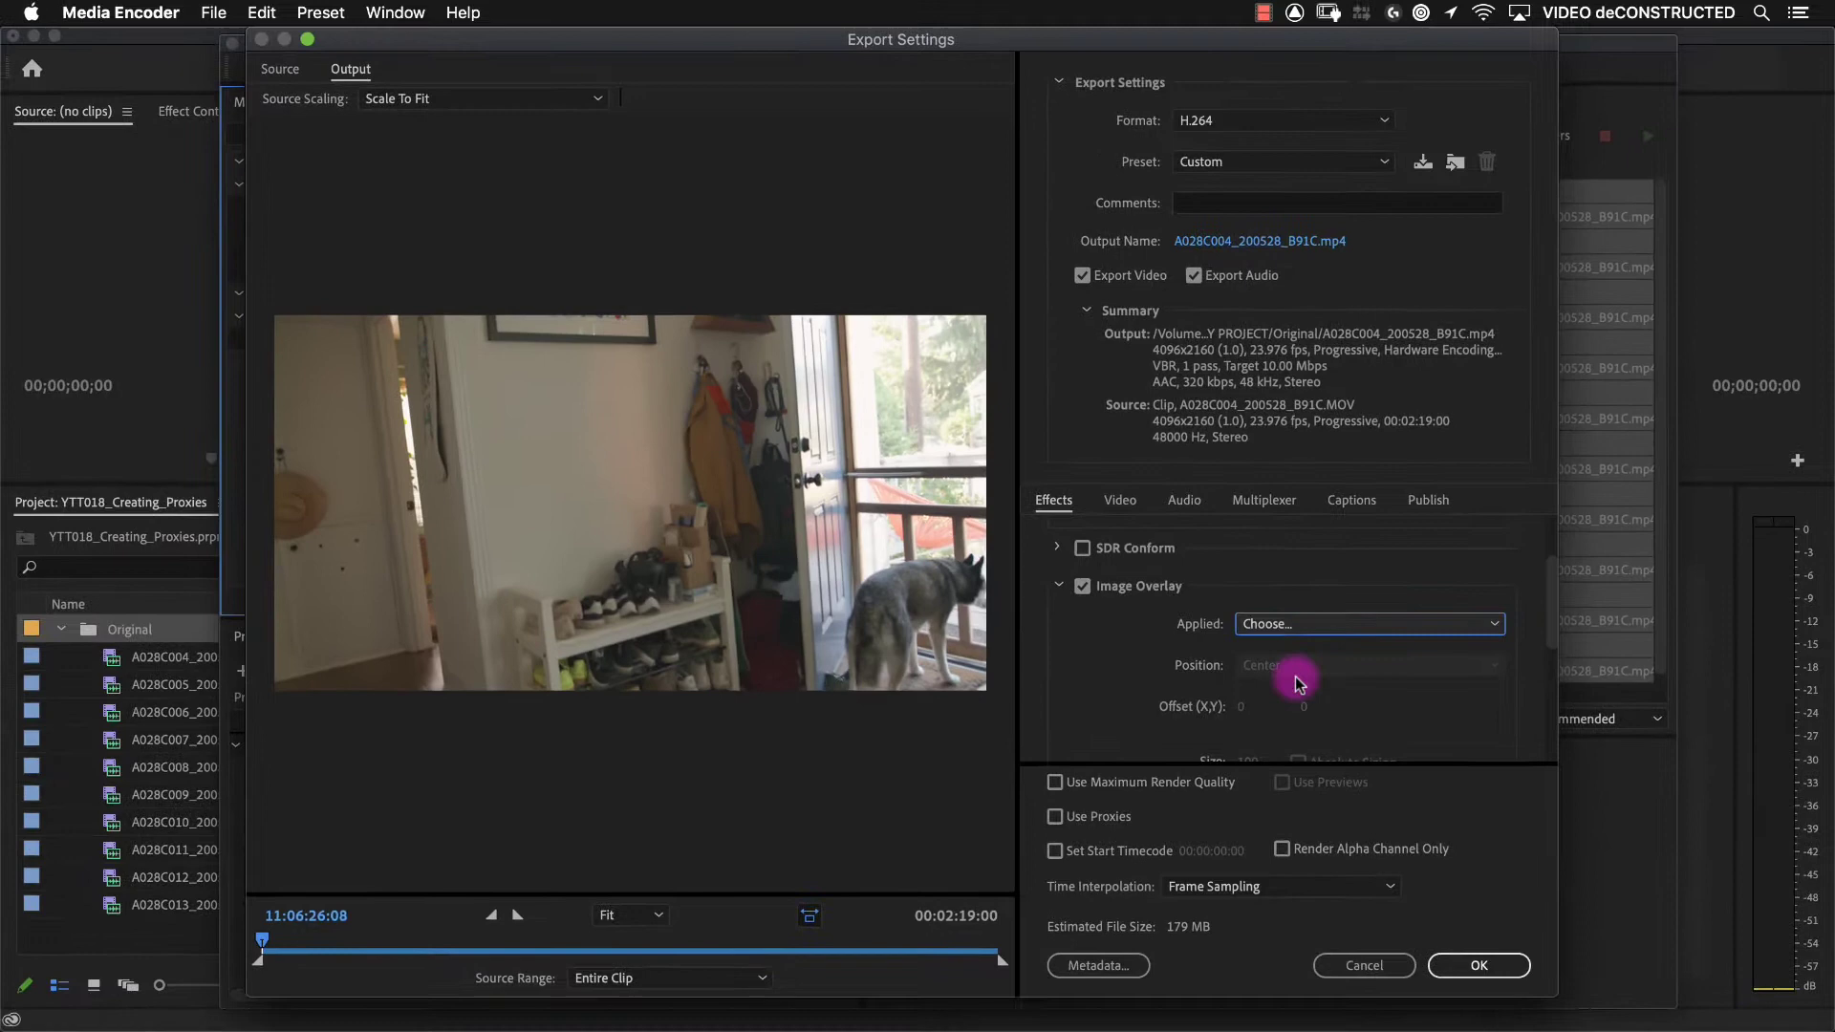
click(675, 168)
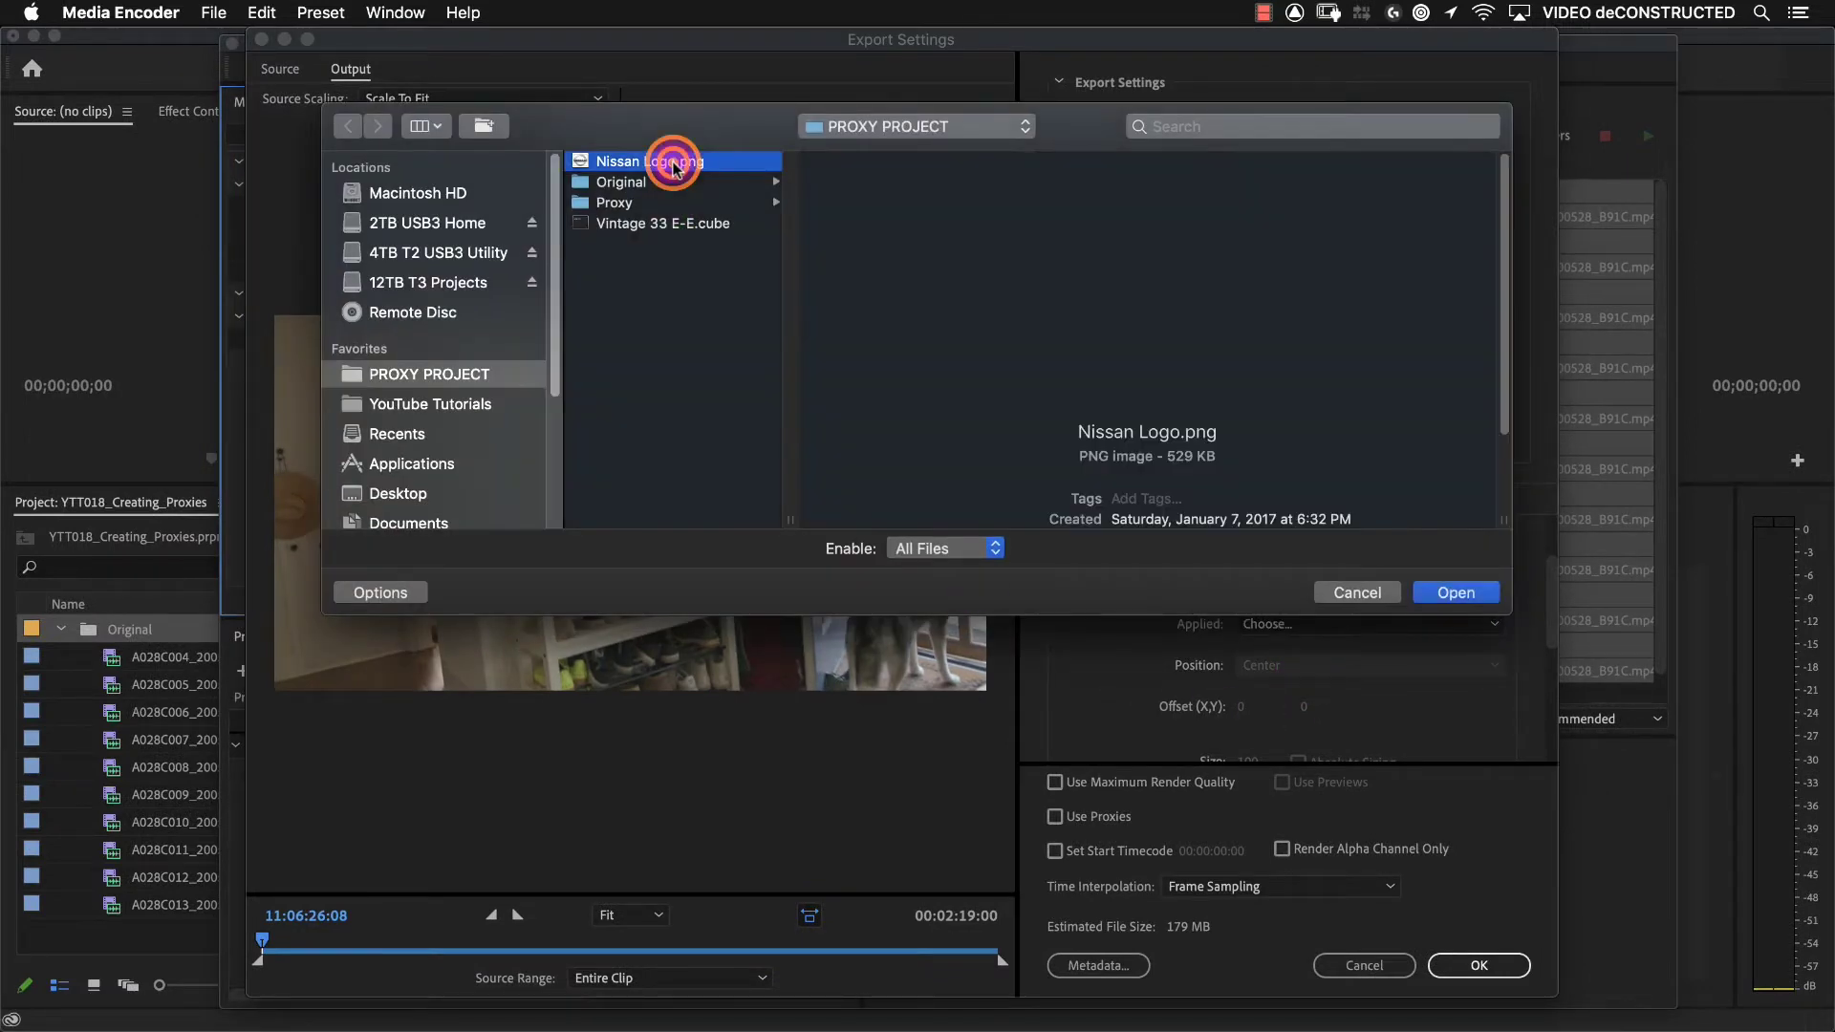
click(1452, 592)
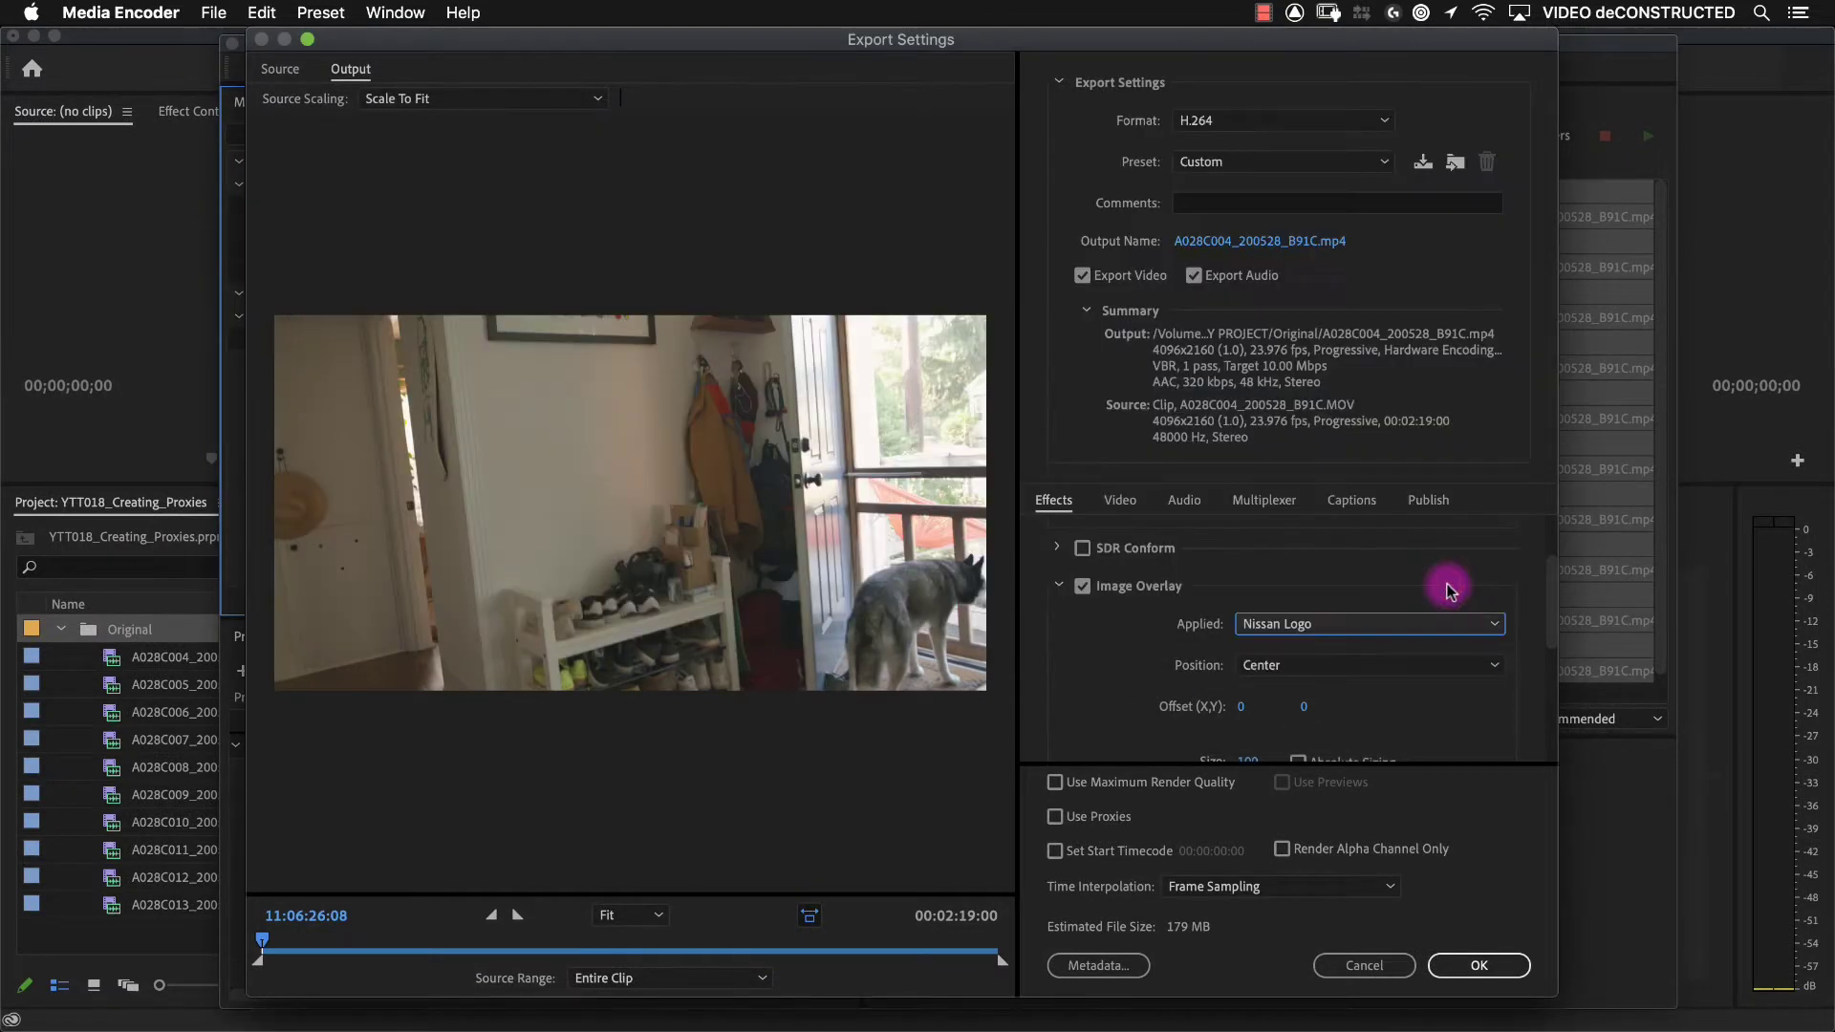
Step: Place the logo overlay at Bottom Right with size 20
scroll(1442, 582, down, 1)
click(1373, 616)
click(1309, 842)
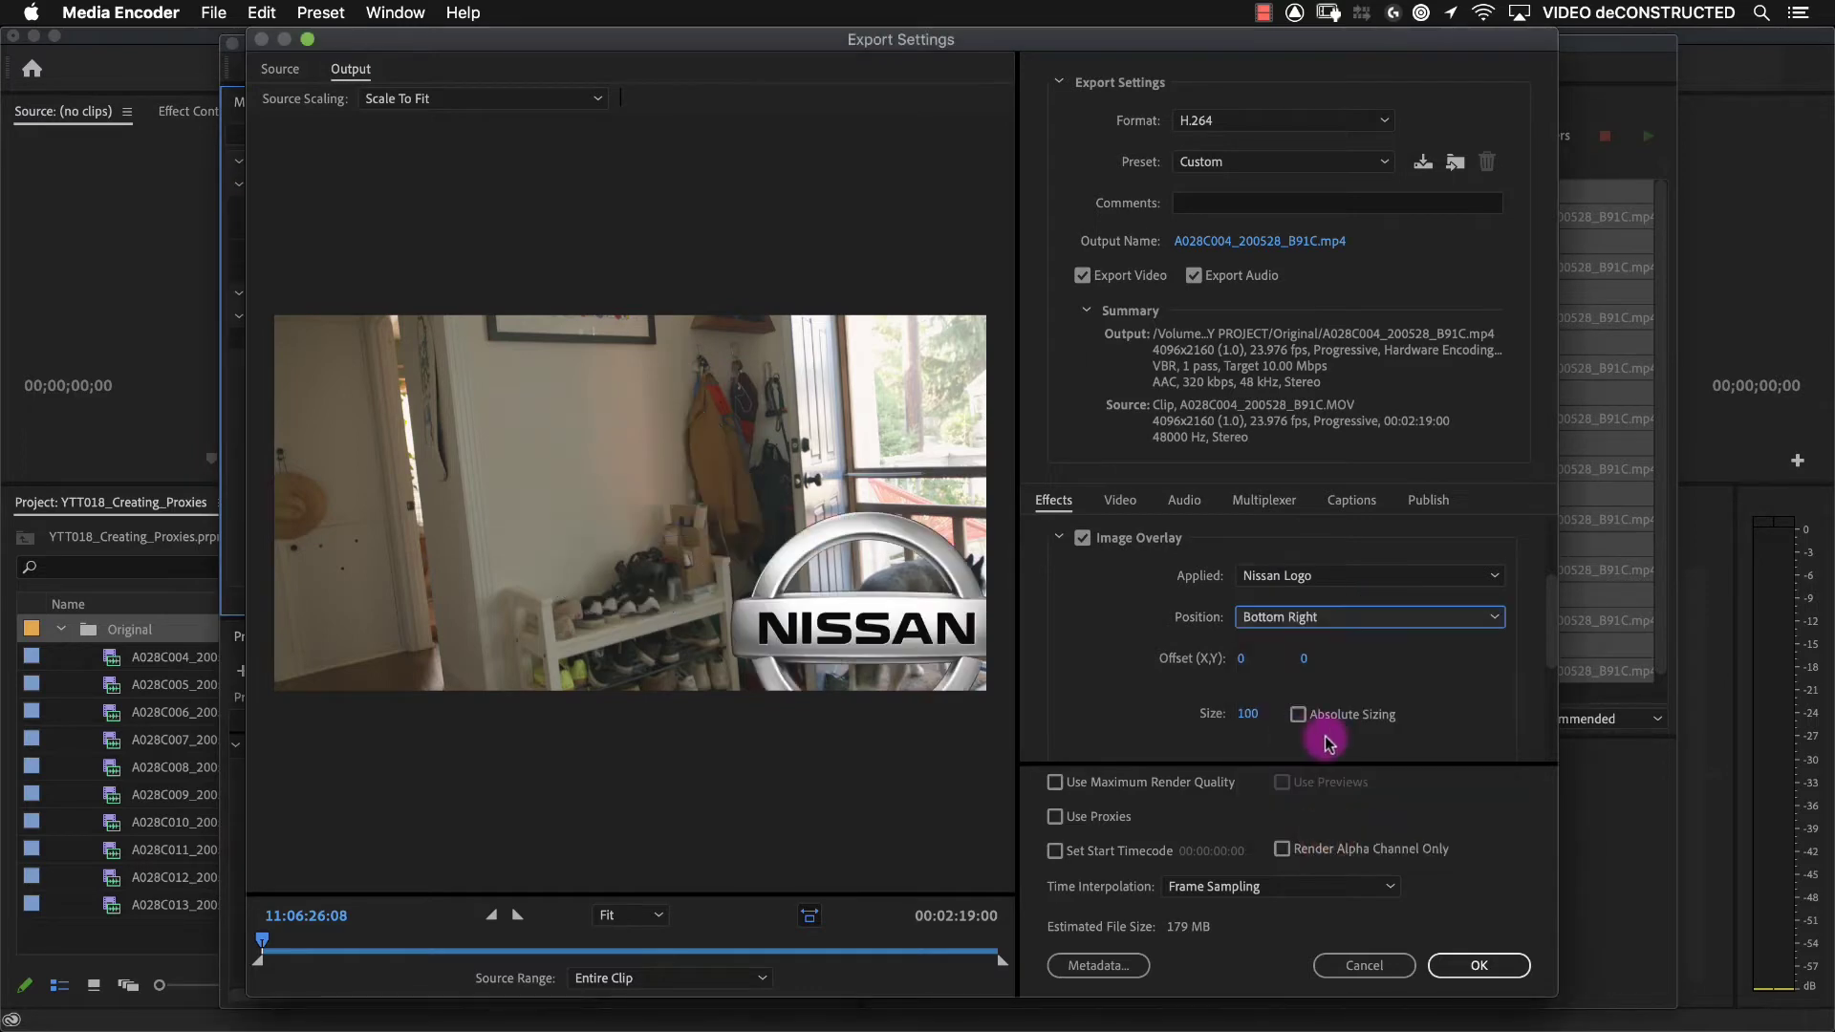
click(1247, 712)
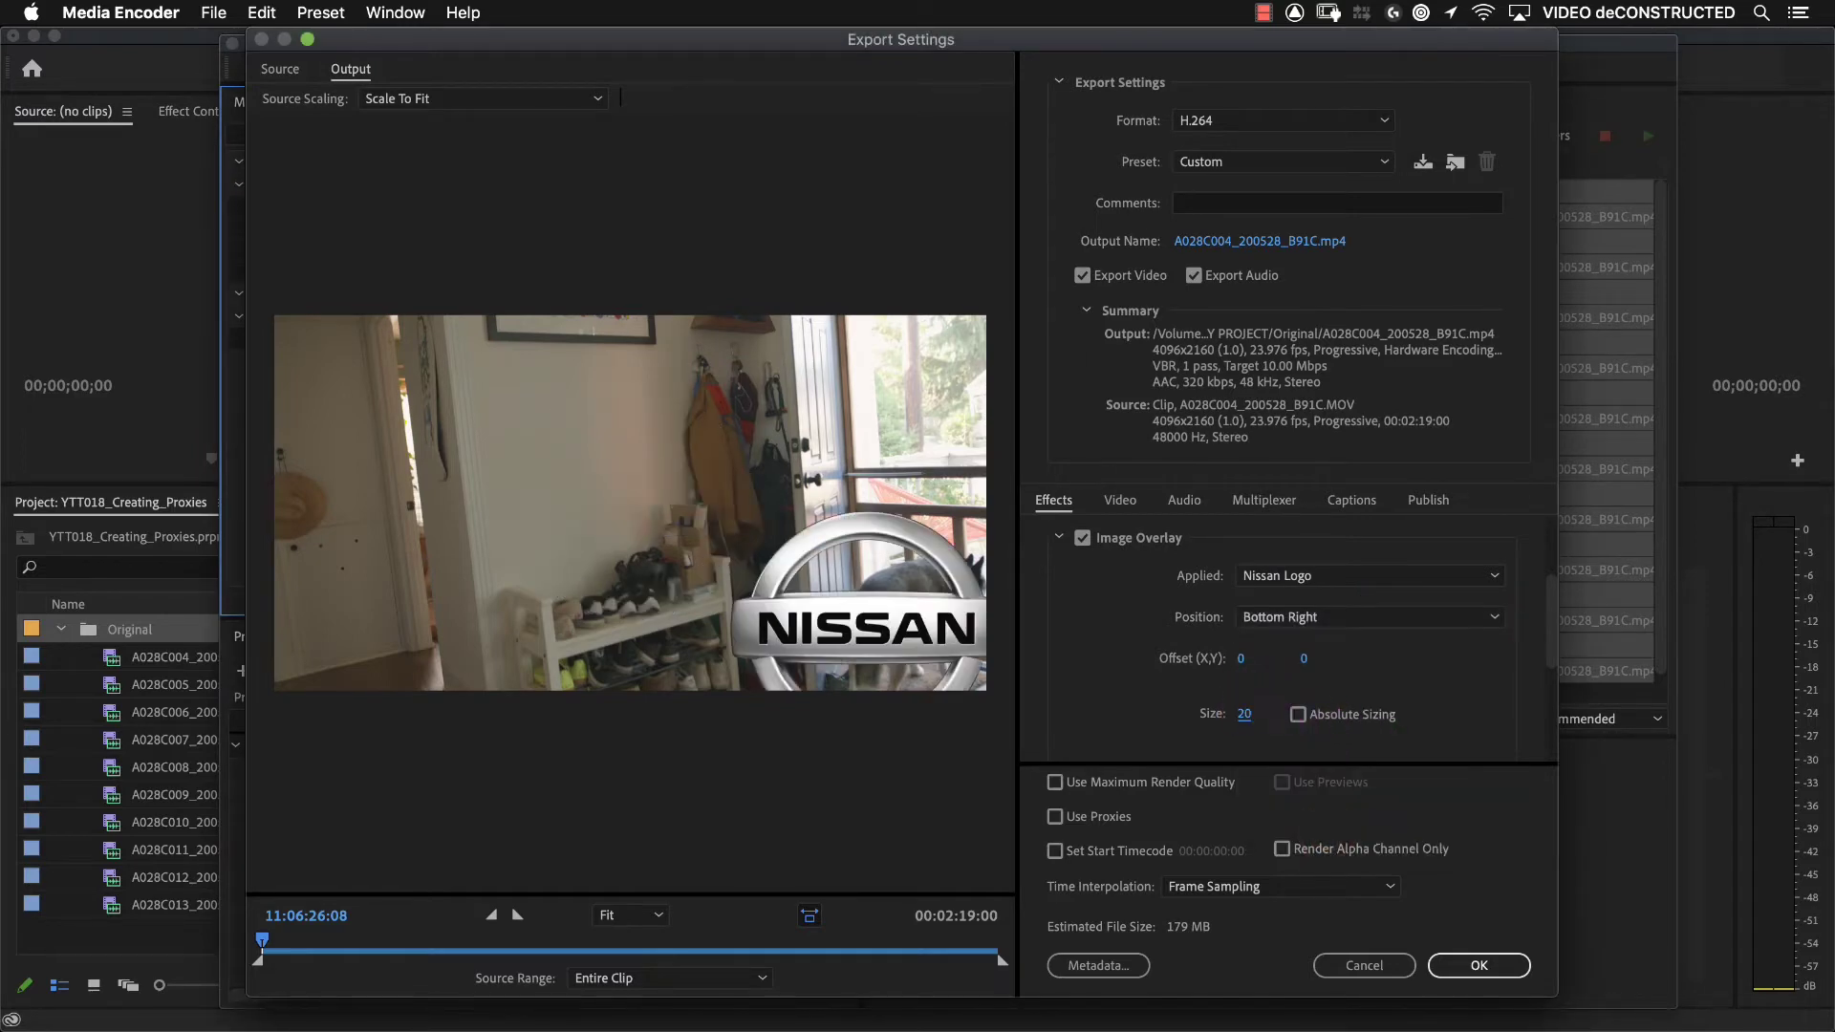
drag(1240, 658, 1174, 591)
Step: Enable Name Overlay with the file name positioned at Bottom Left
click(1064, 541)
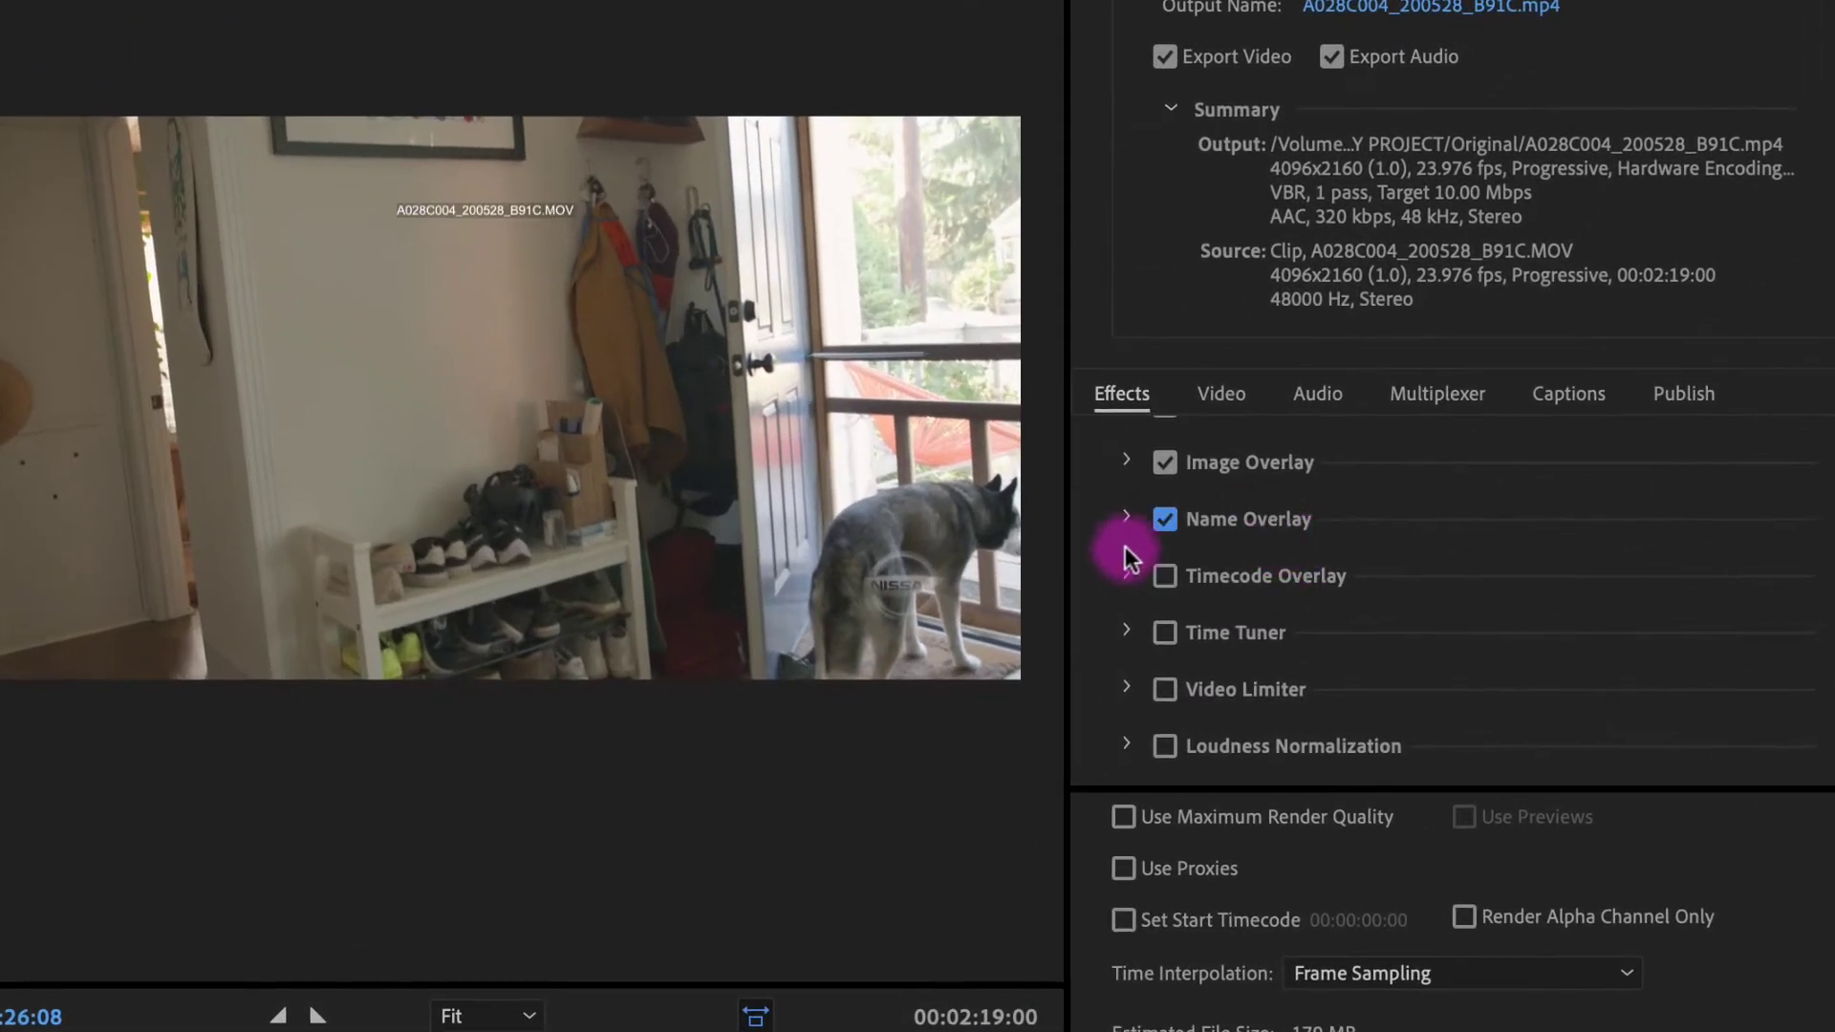
click(1166, 519)
scroll(1319, 650, down, 3)
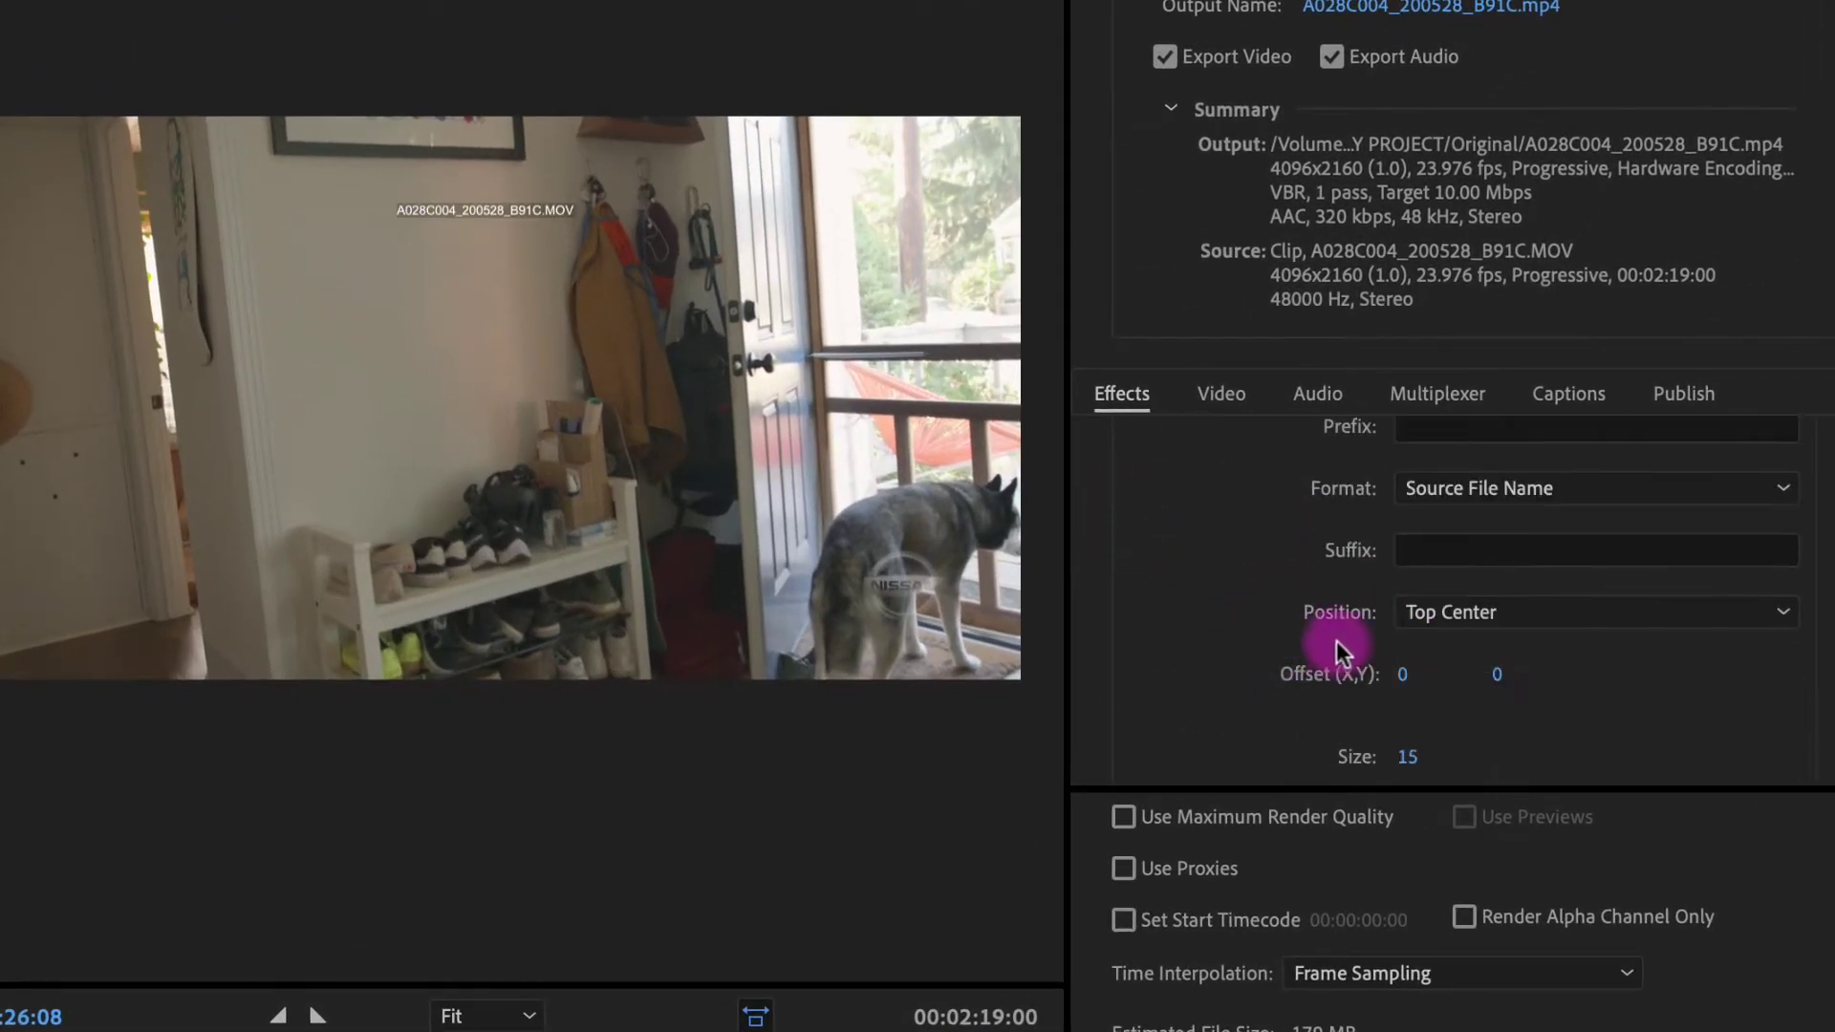
click(1530, 612)
click(1539, 910)
click(1552, 880)
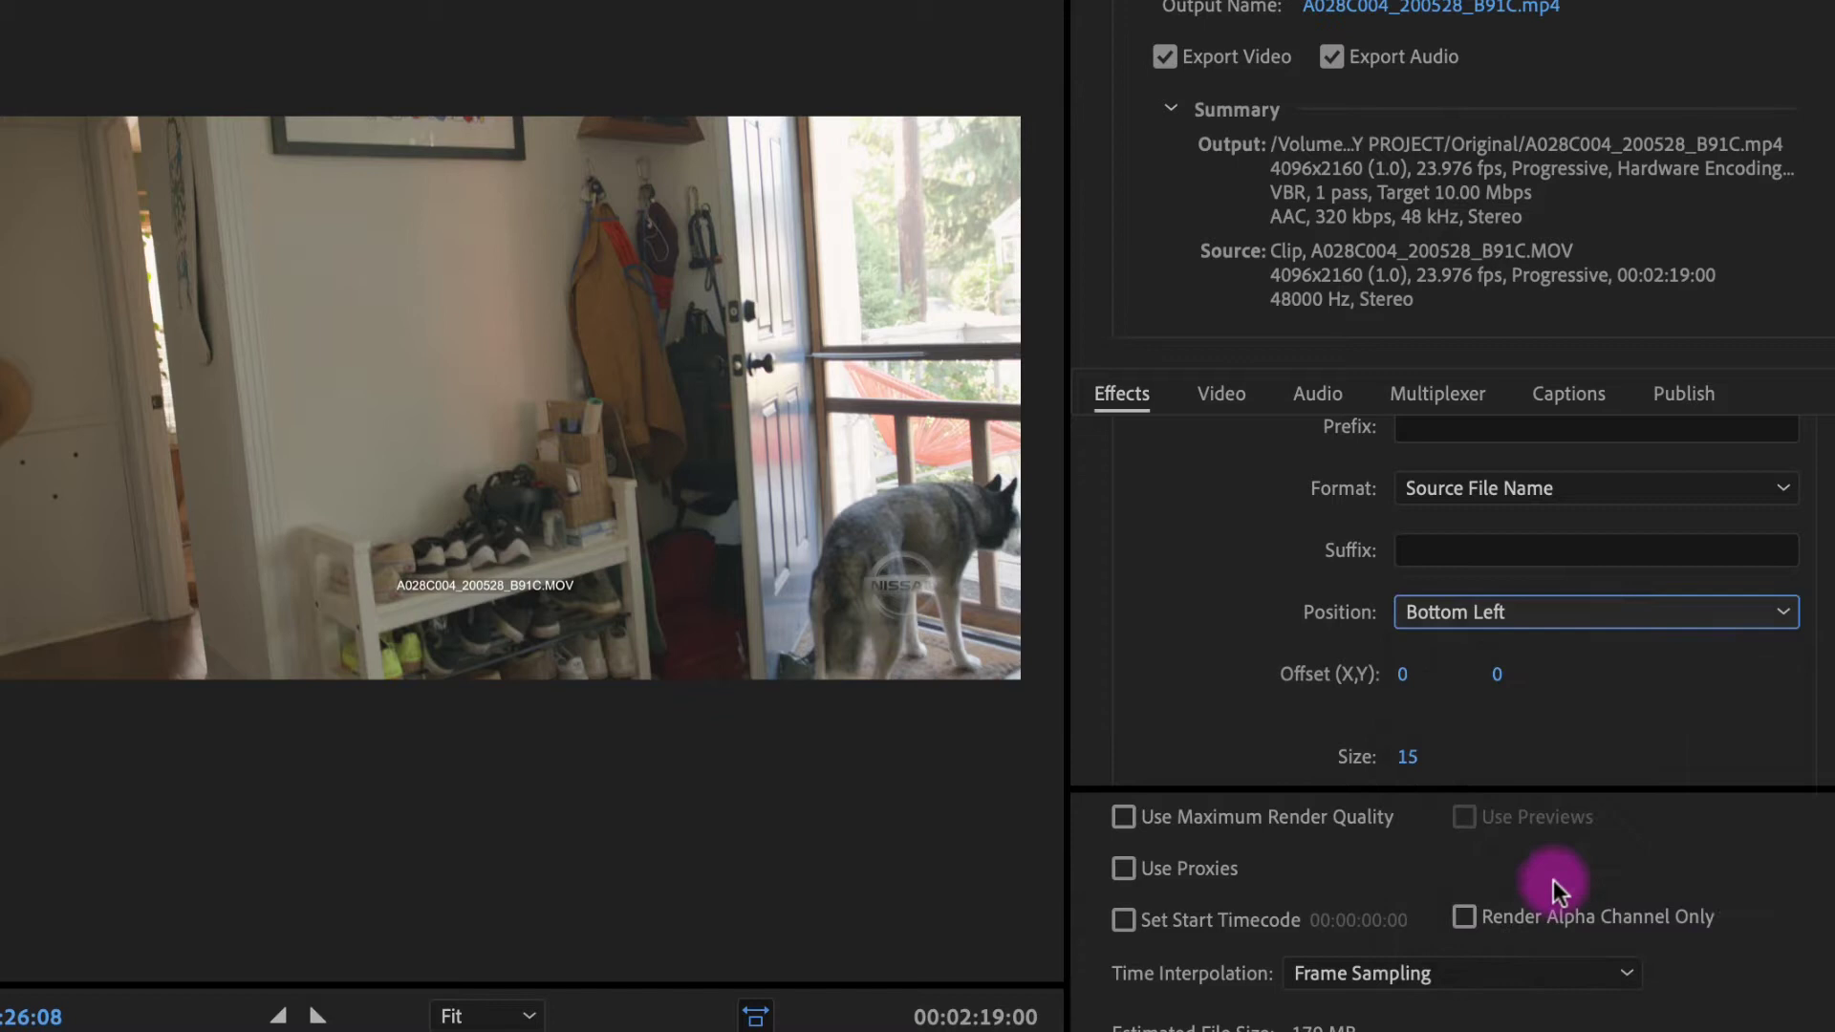
scroll(1304, 564, up, 3)
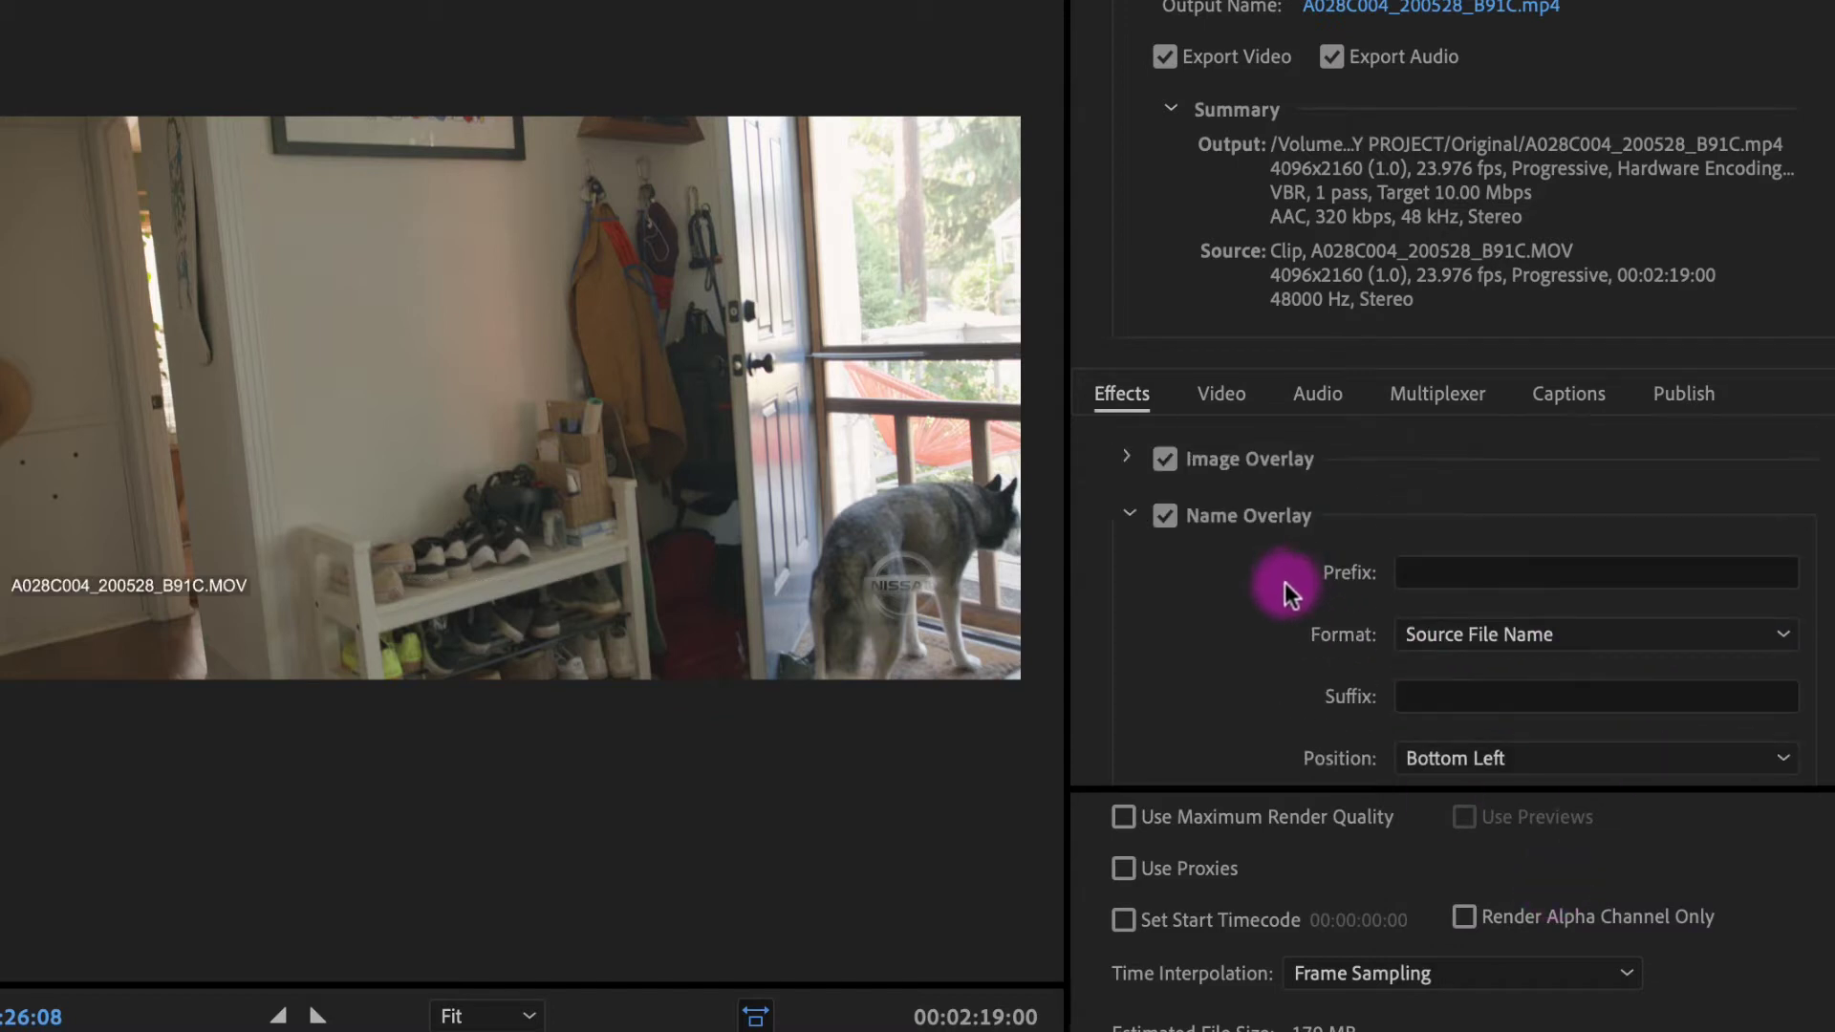
Step: Enable Timecode Overlay at size 20
click(1129, 514)
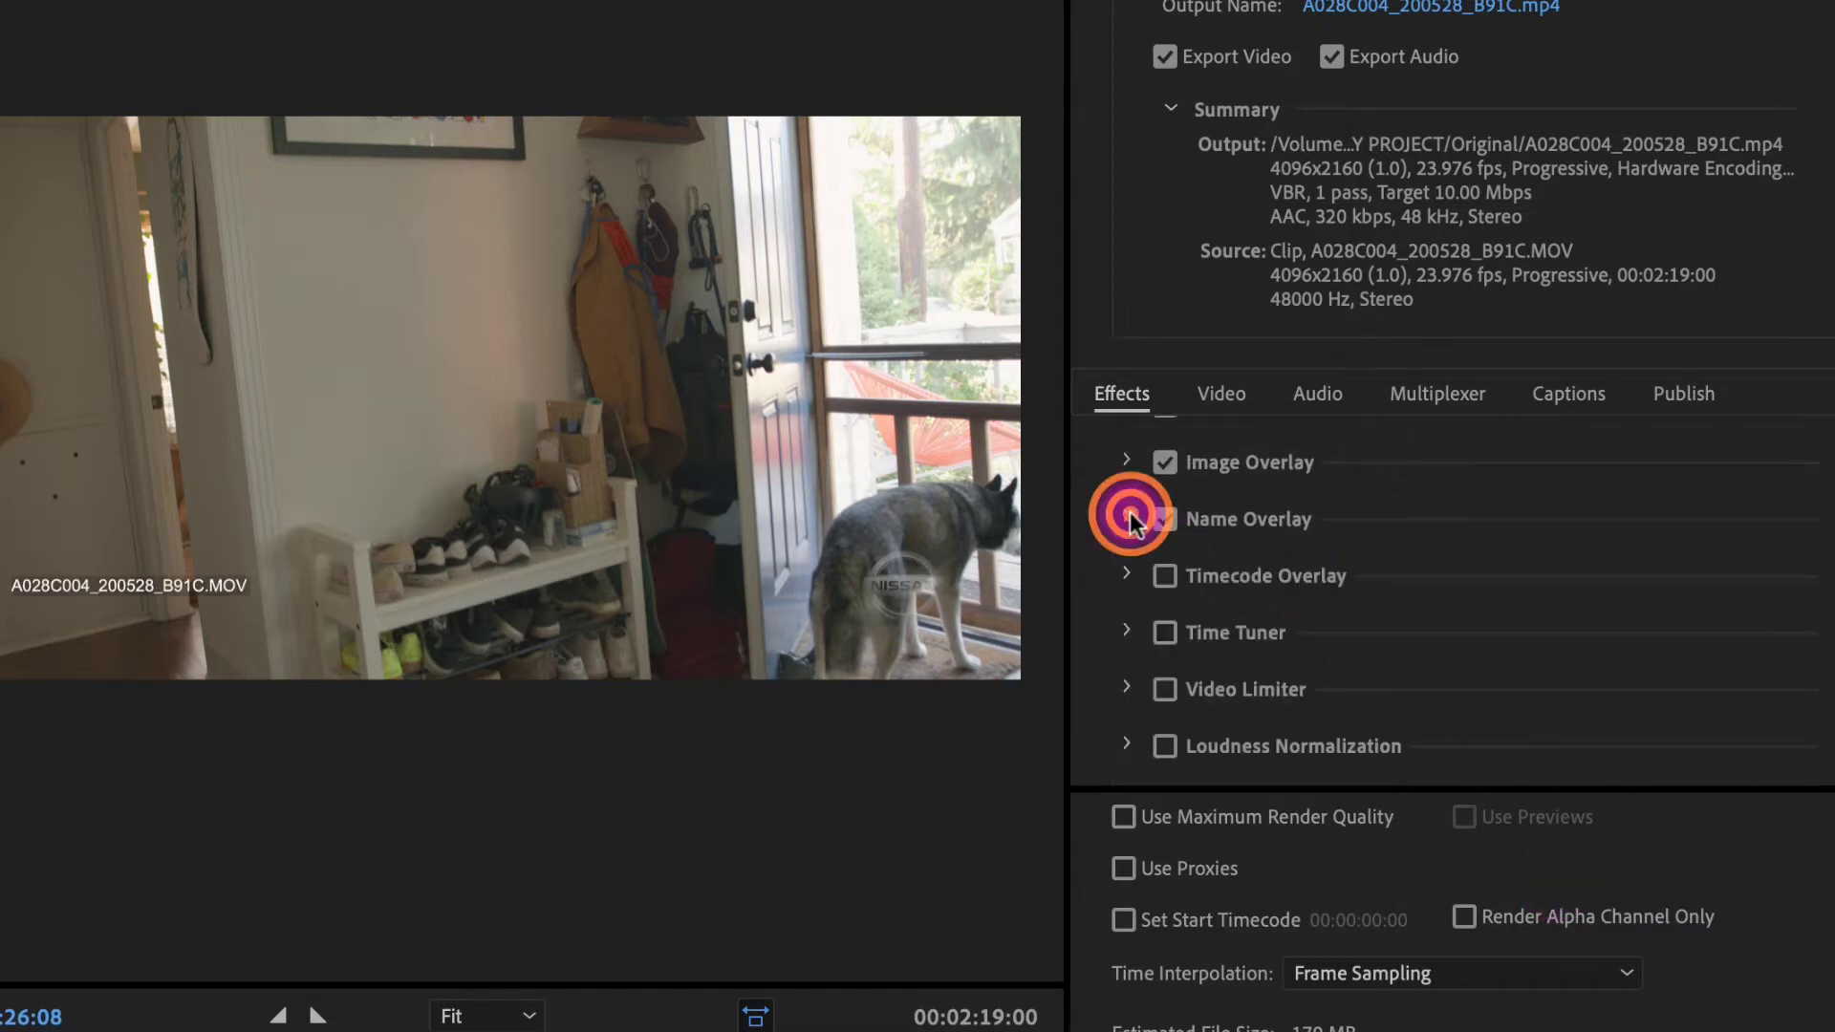
click(1130, 574)
click(1420, 703)
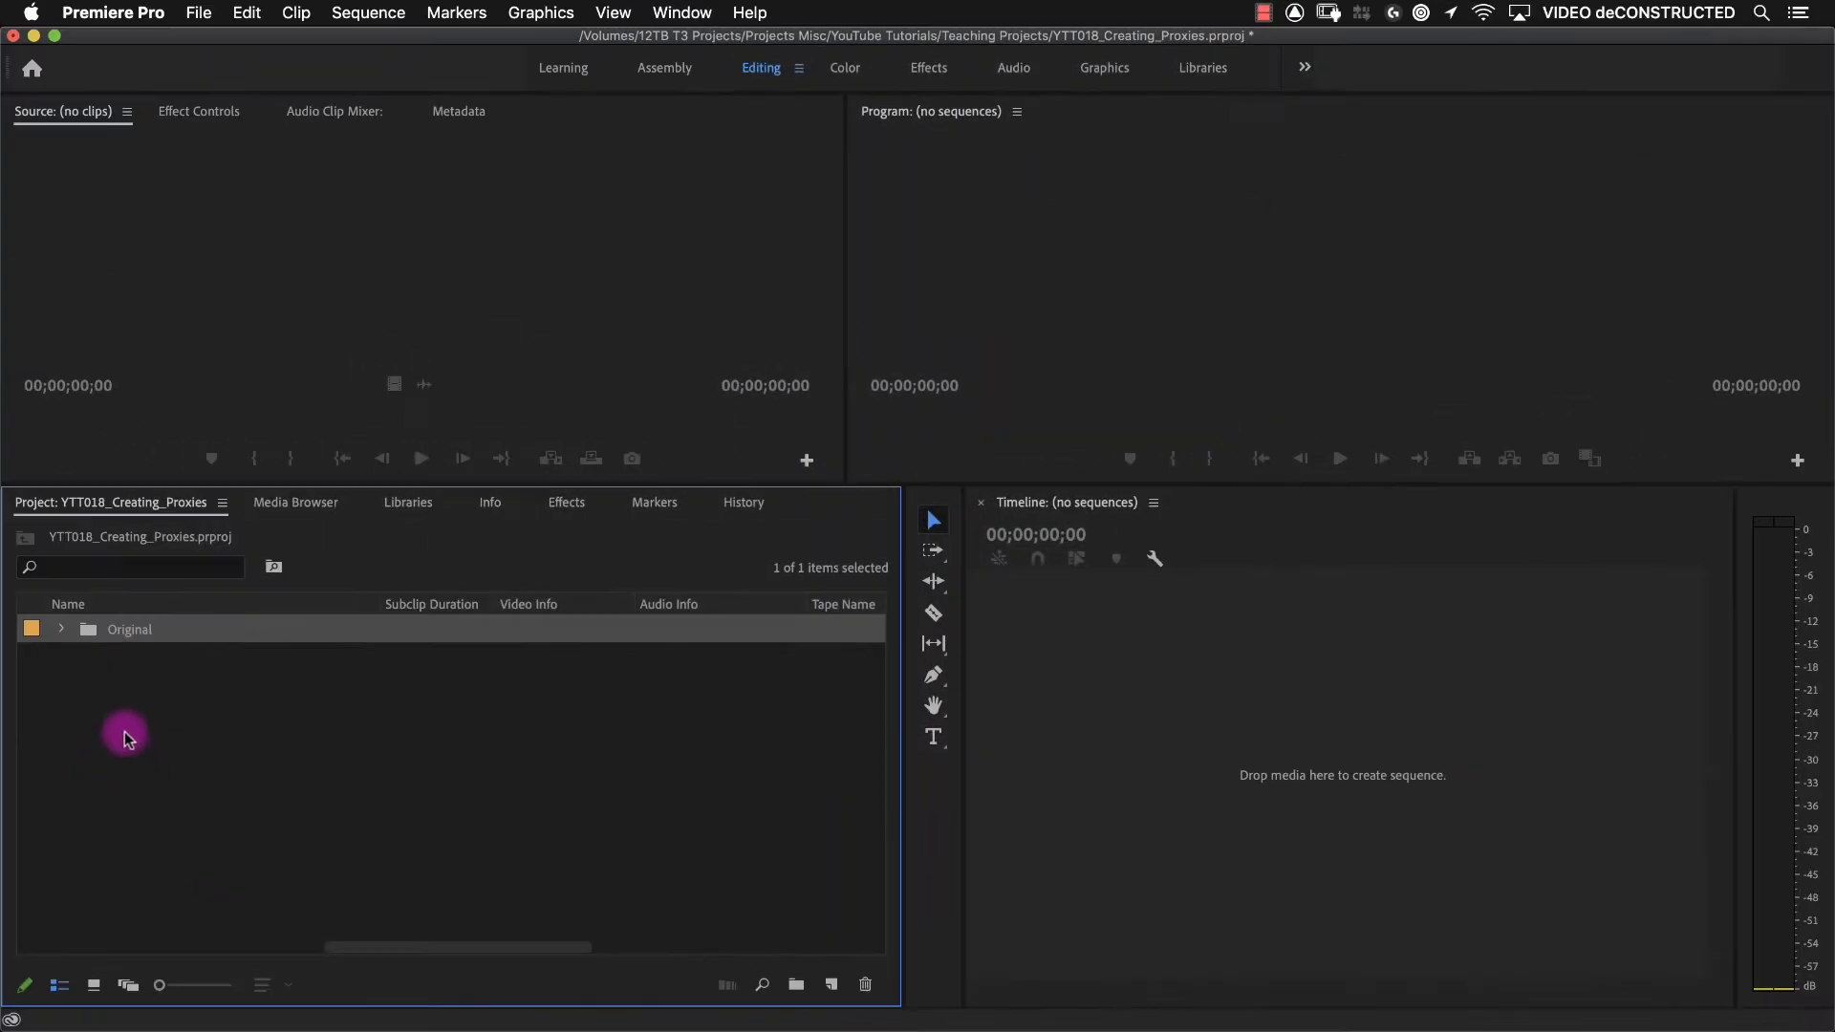
Step: Expand the Original bin, select all ten clips, and bring up their Proxy submenu
drag(387, 944, 144, 946)
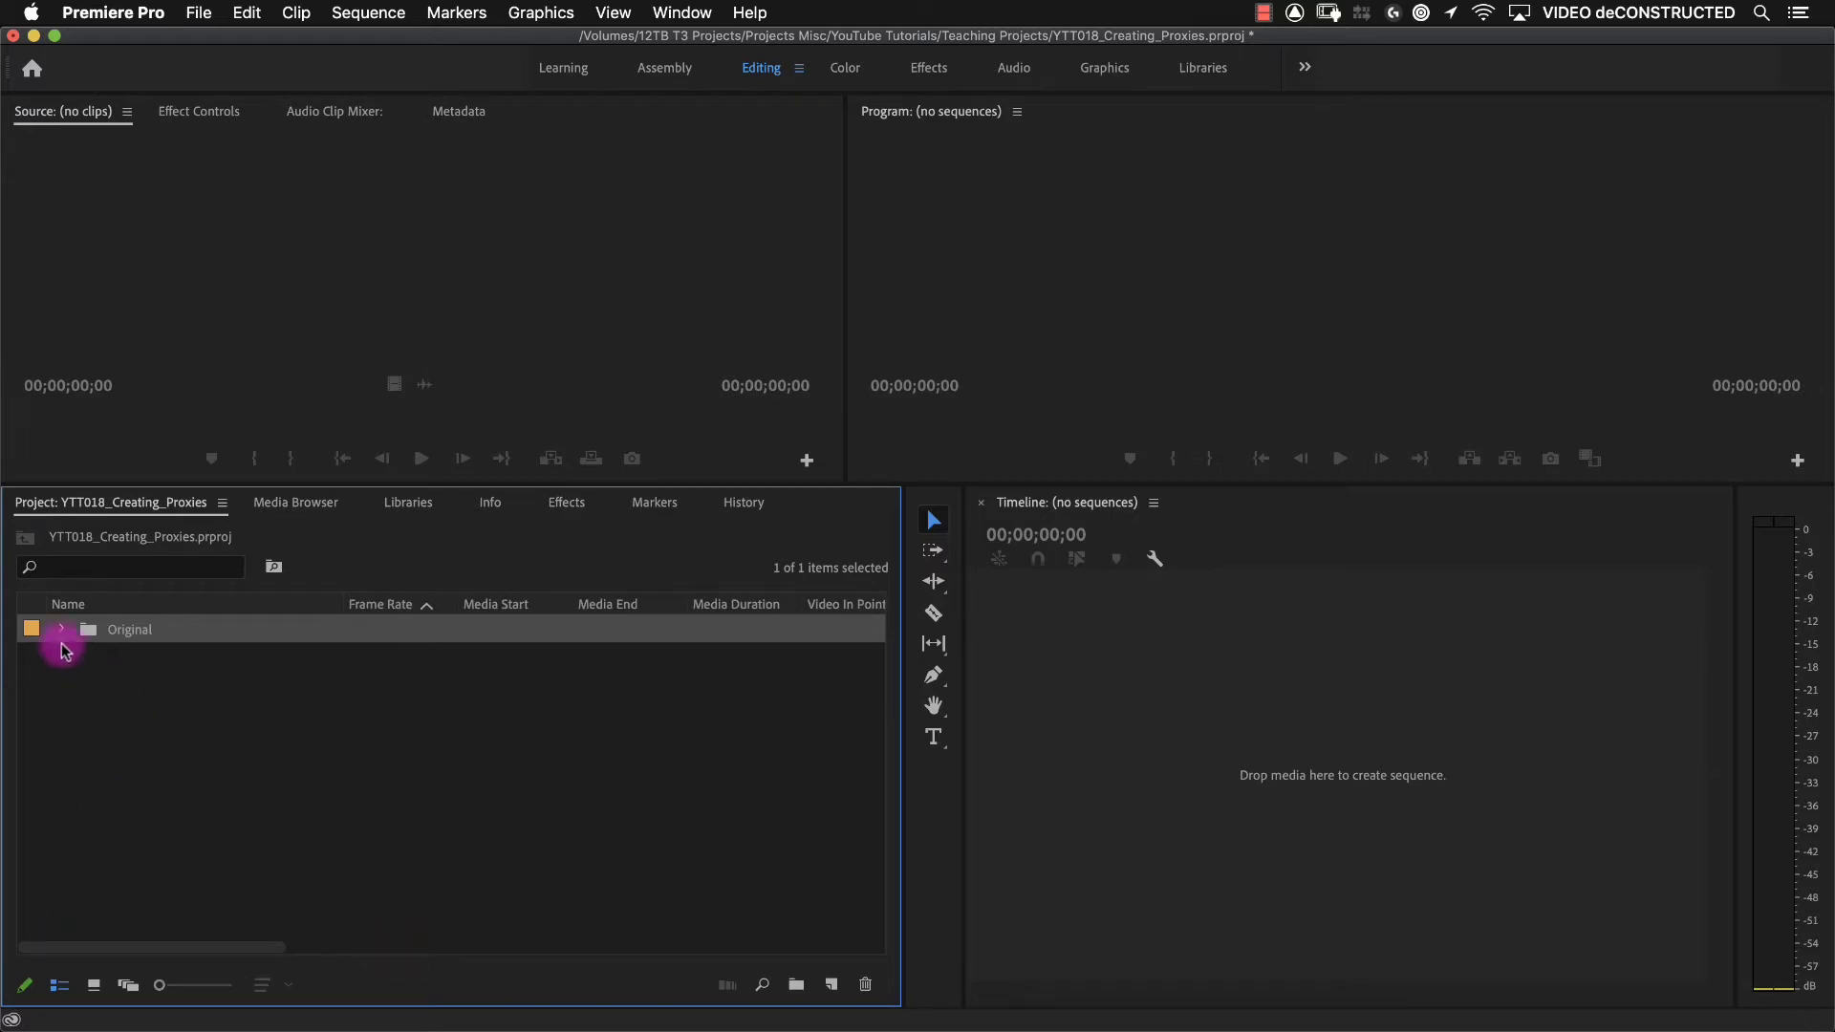
click(62, 632)
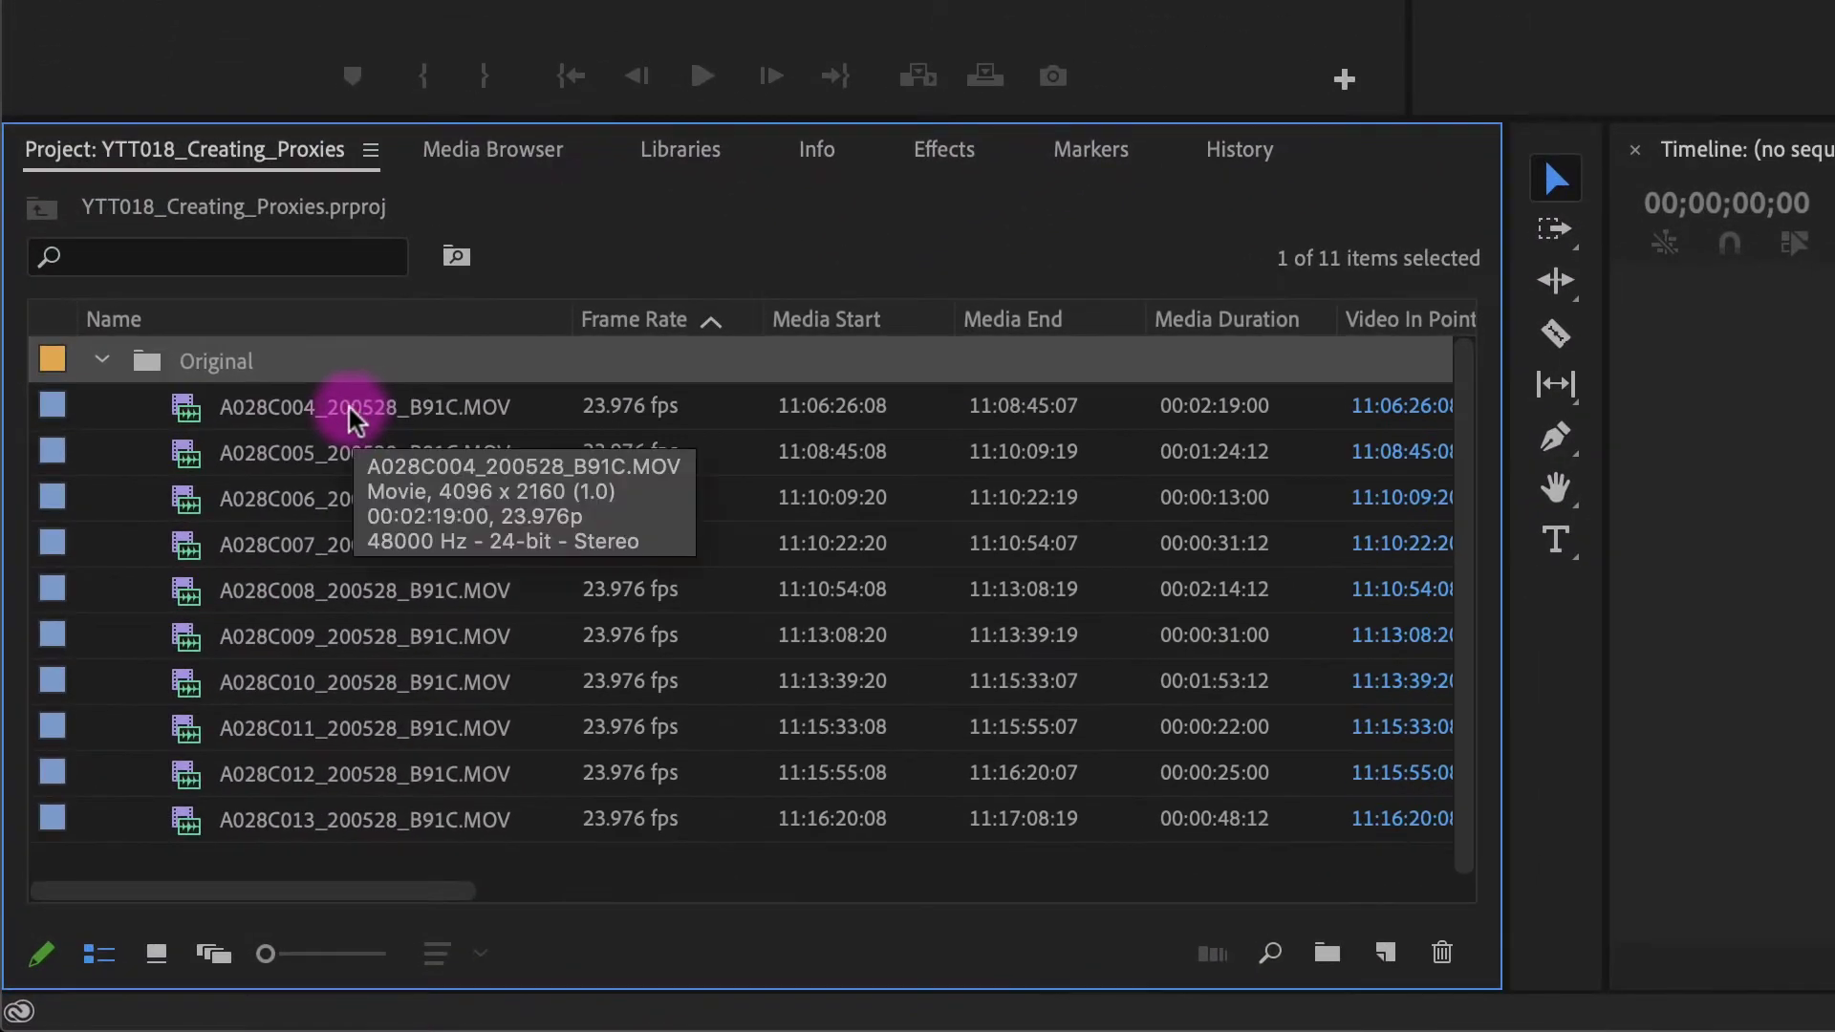
key(super+a)
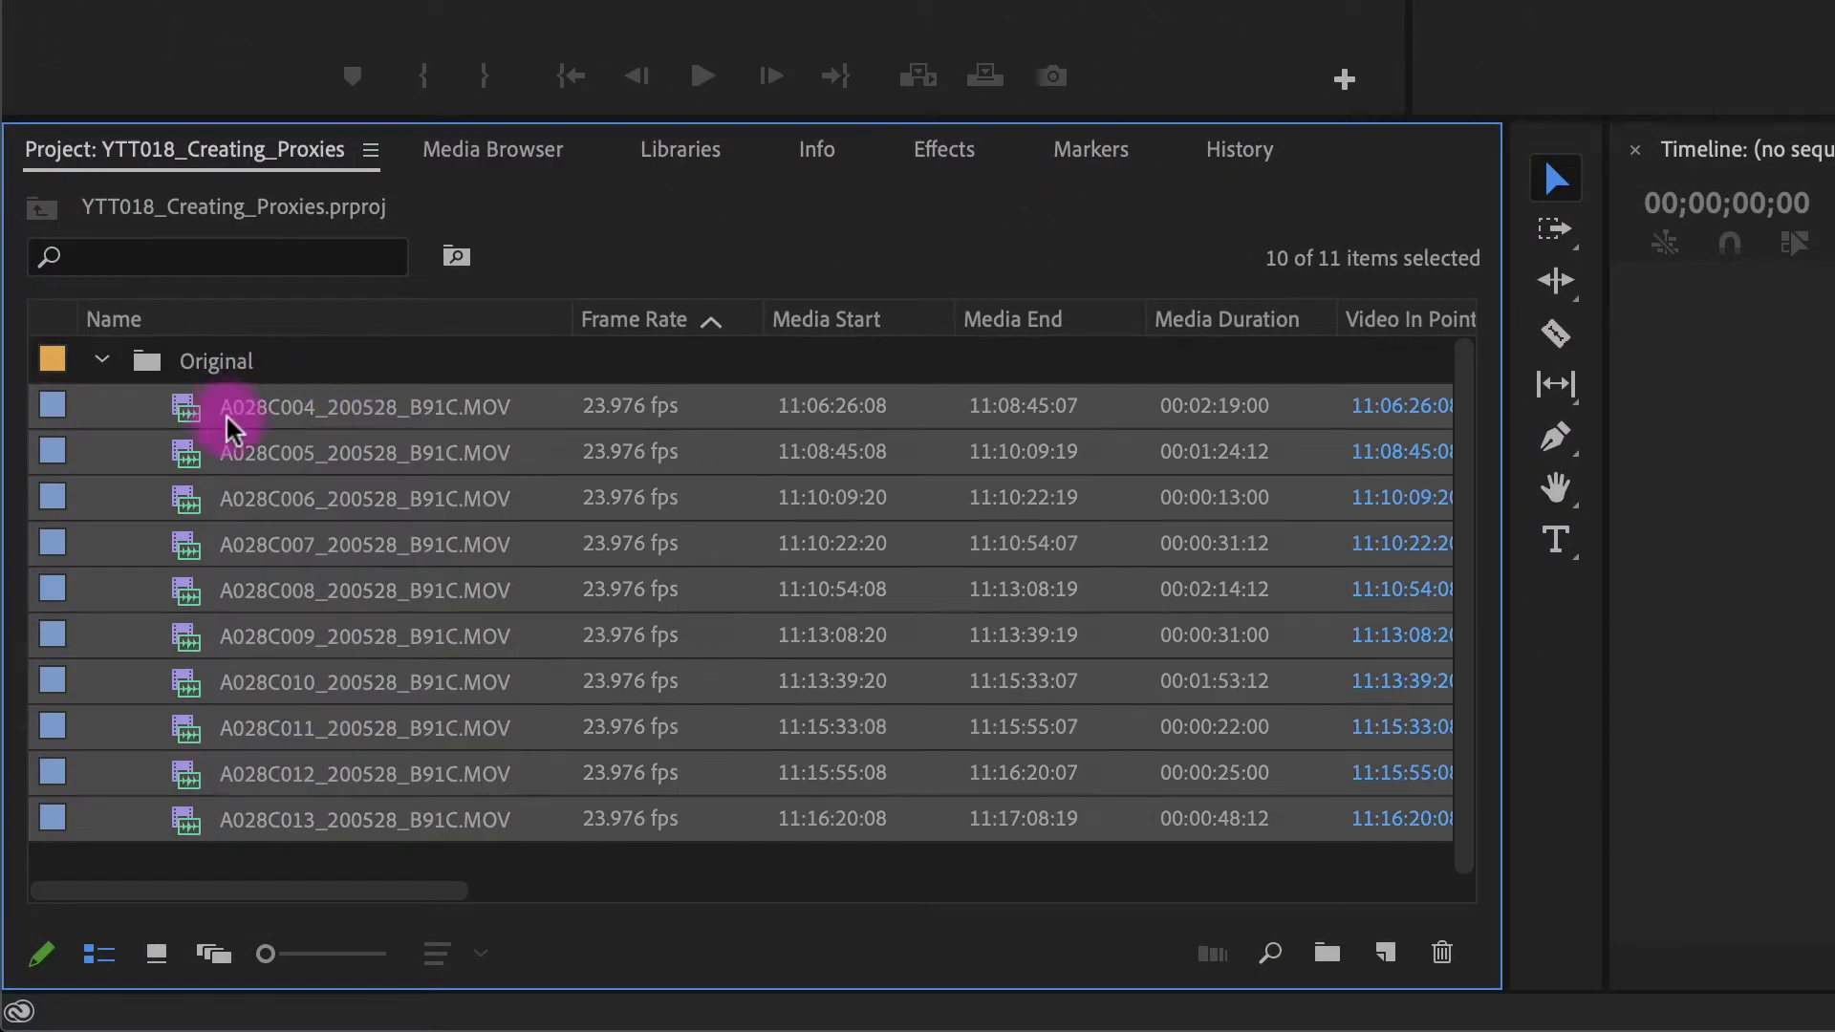
right_click(363, 416)
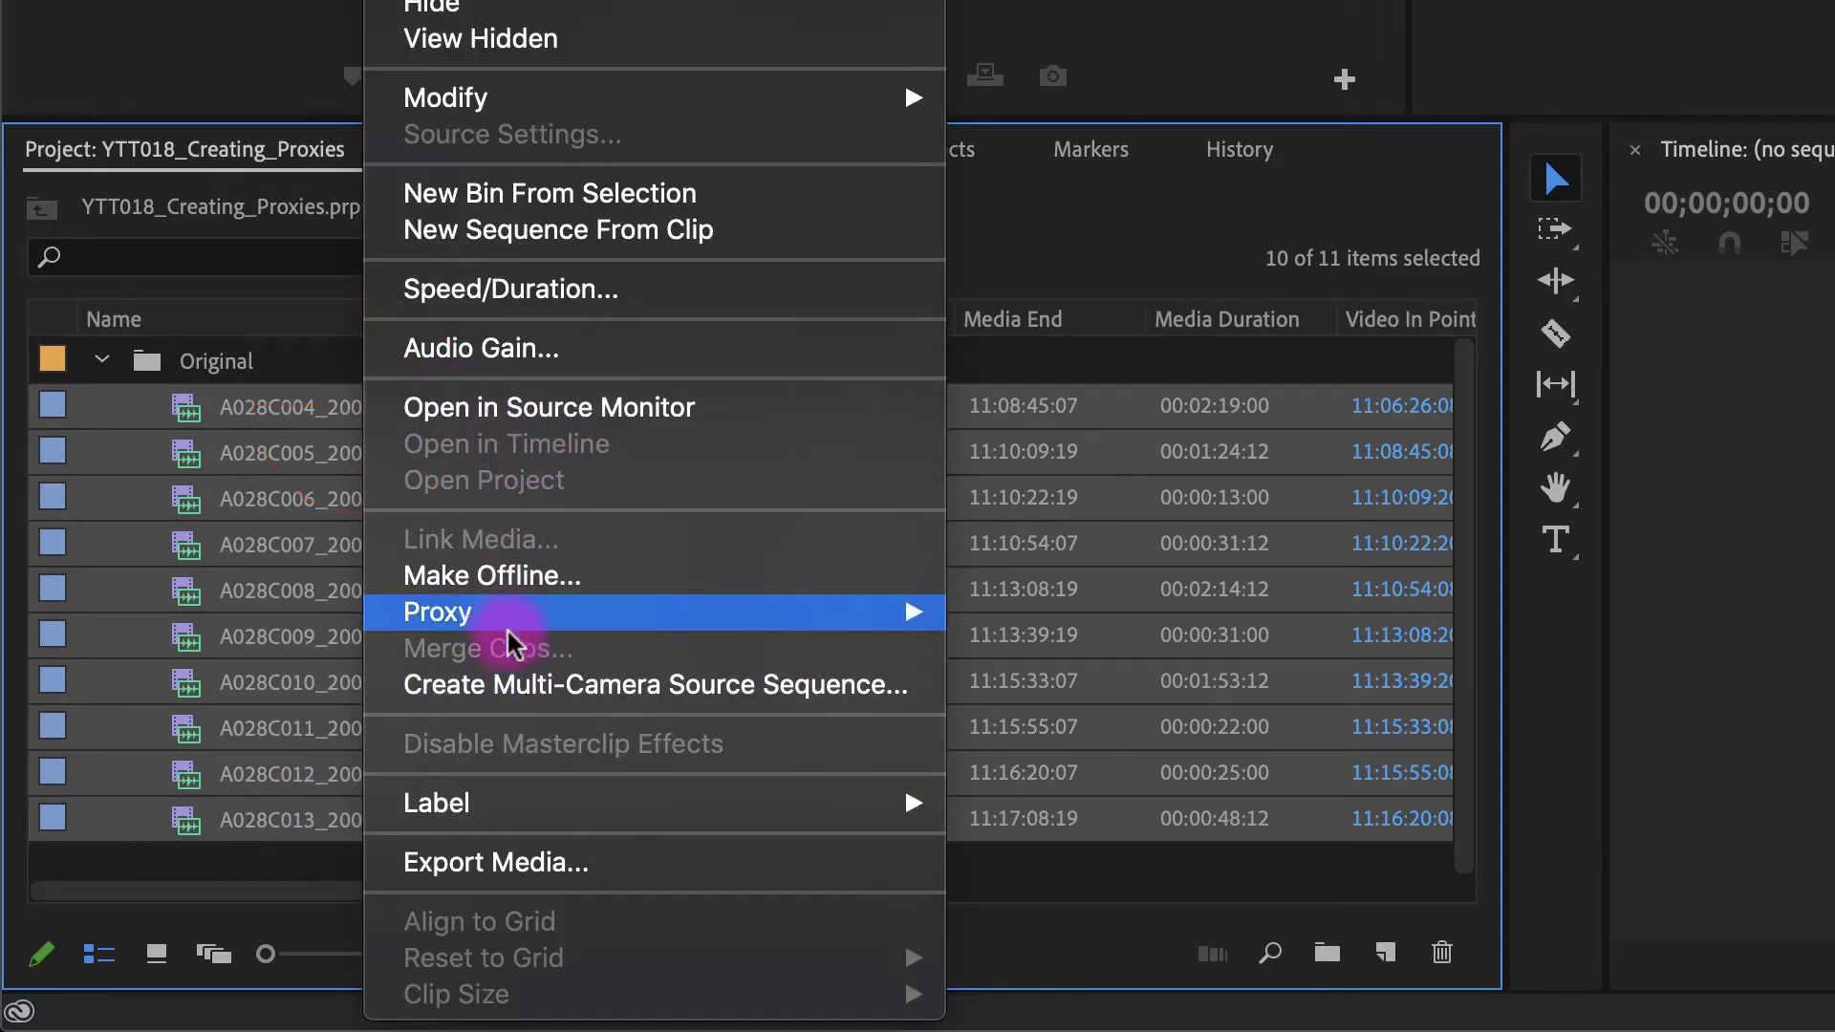
mouse_move(504, 628)
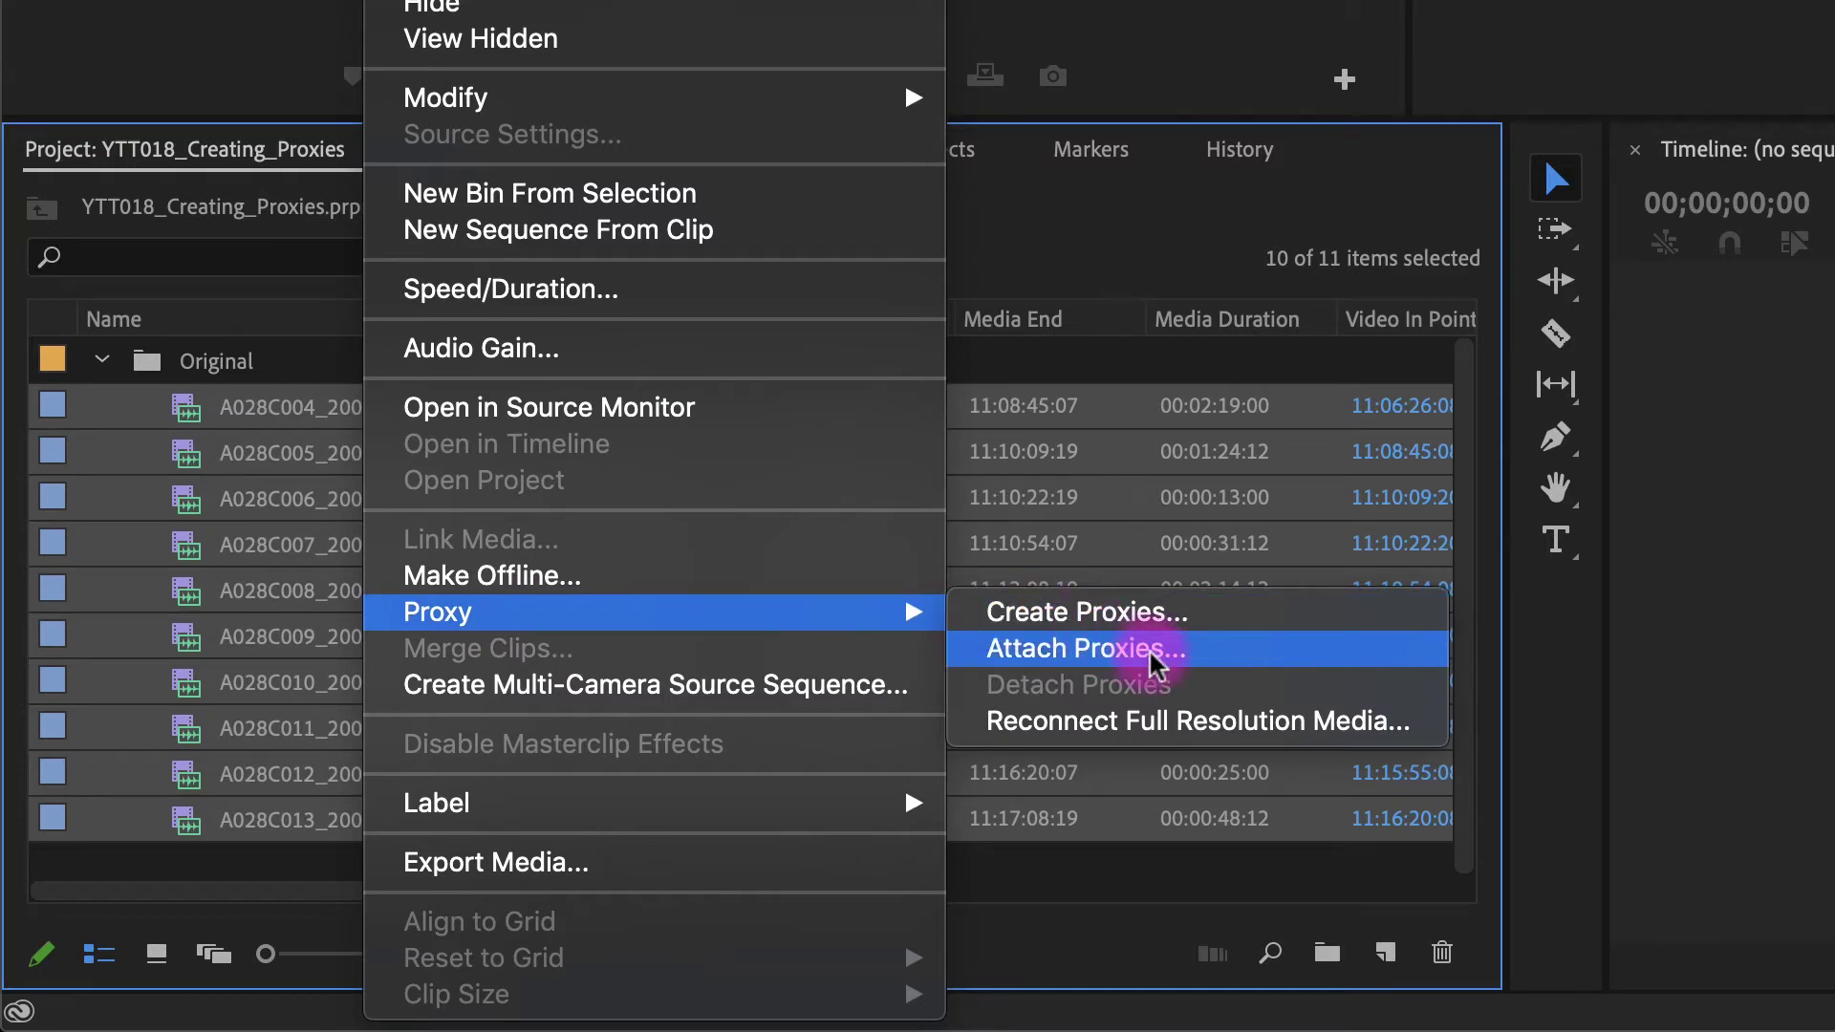
Step: Open Create Proxies and keep the H.264 Low Resolution Proxy preset
click(1114, 617)
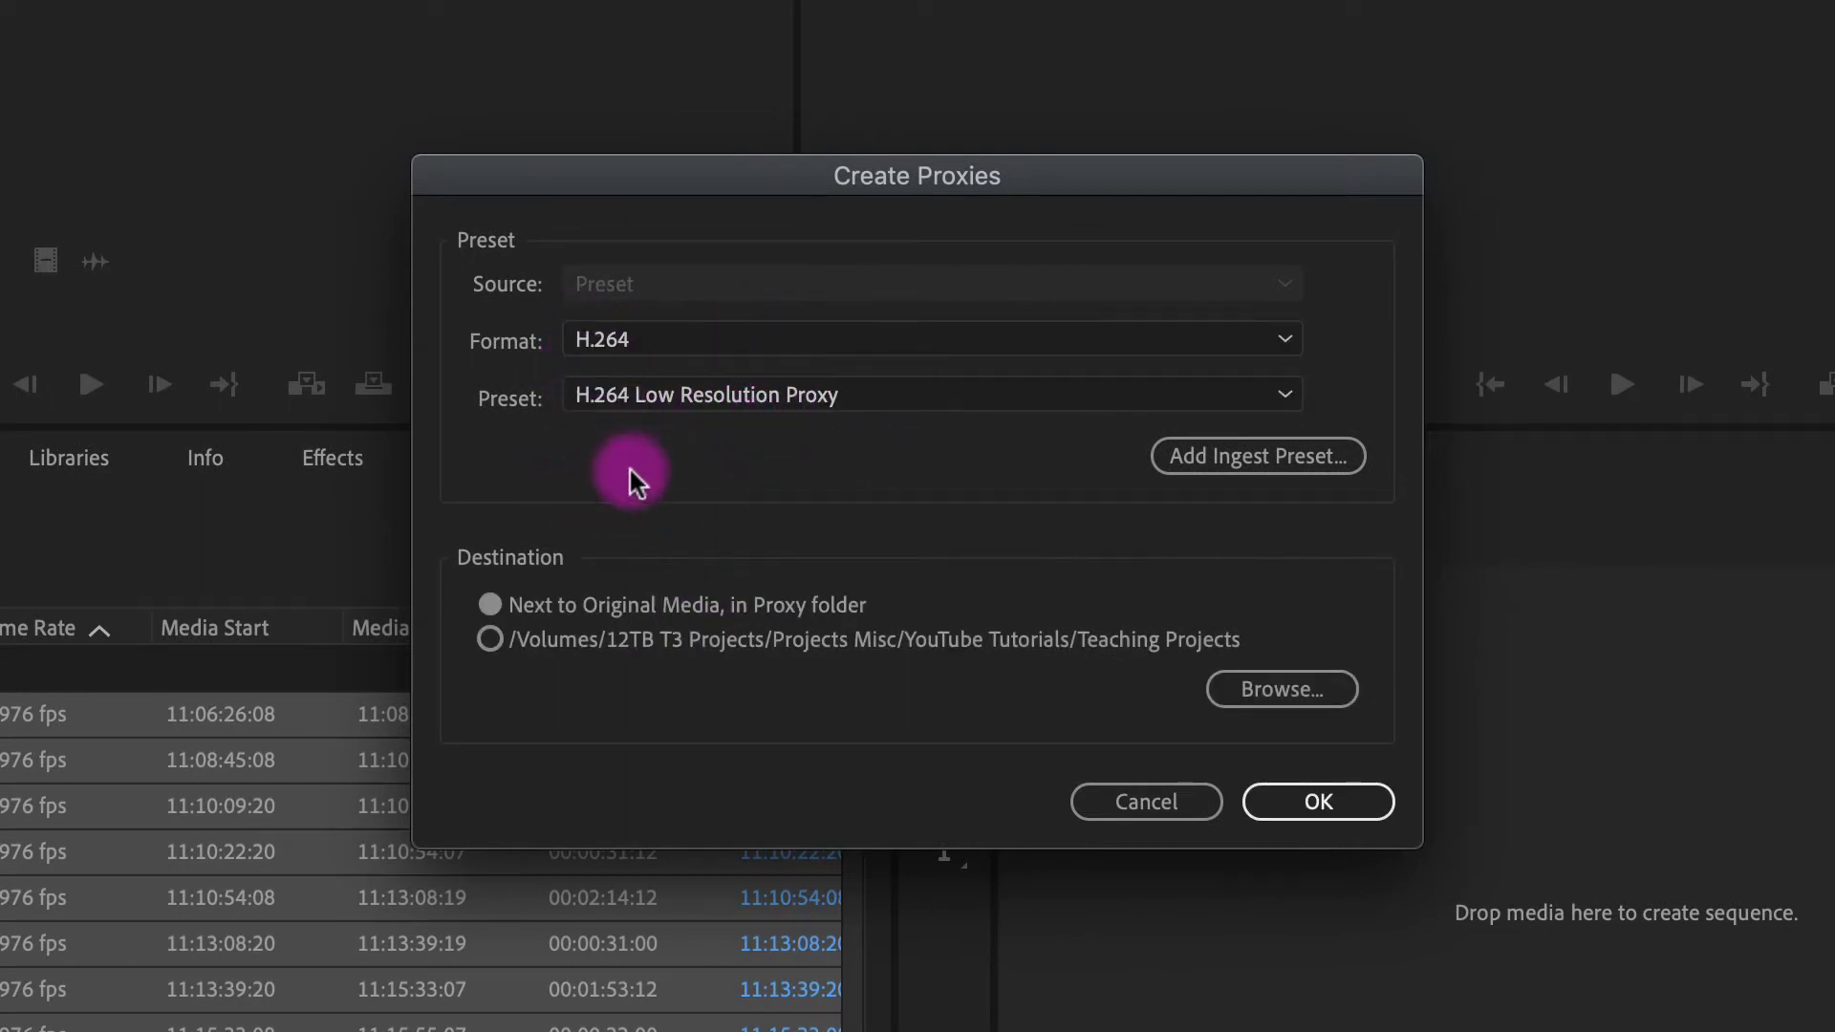
click(763, 402)
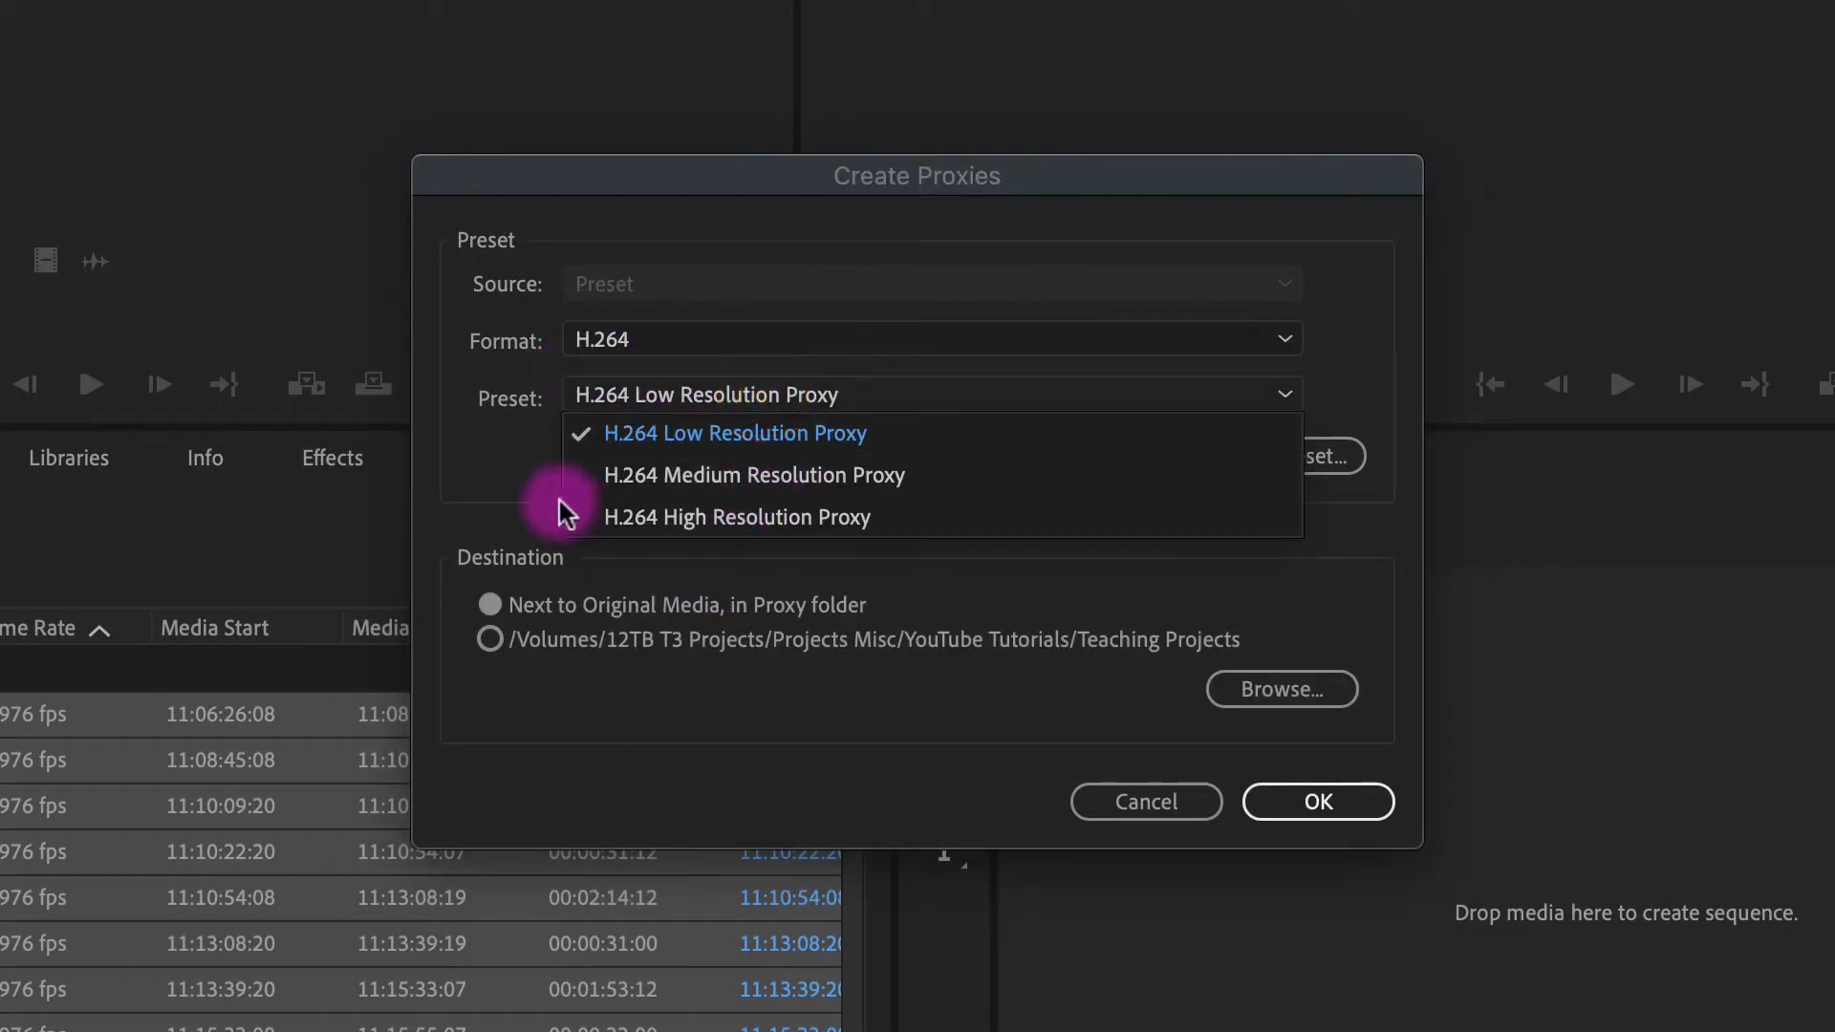
click(508, 476)
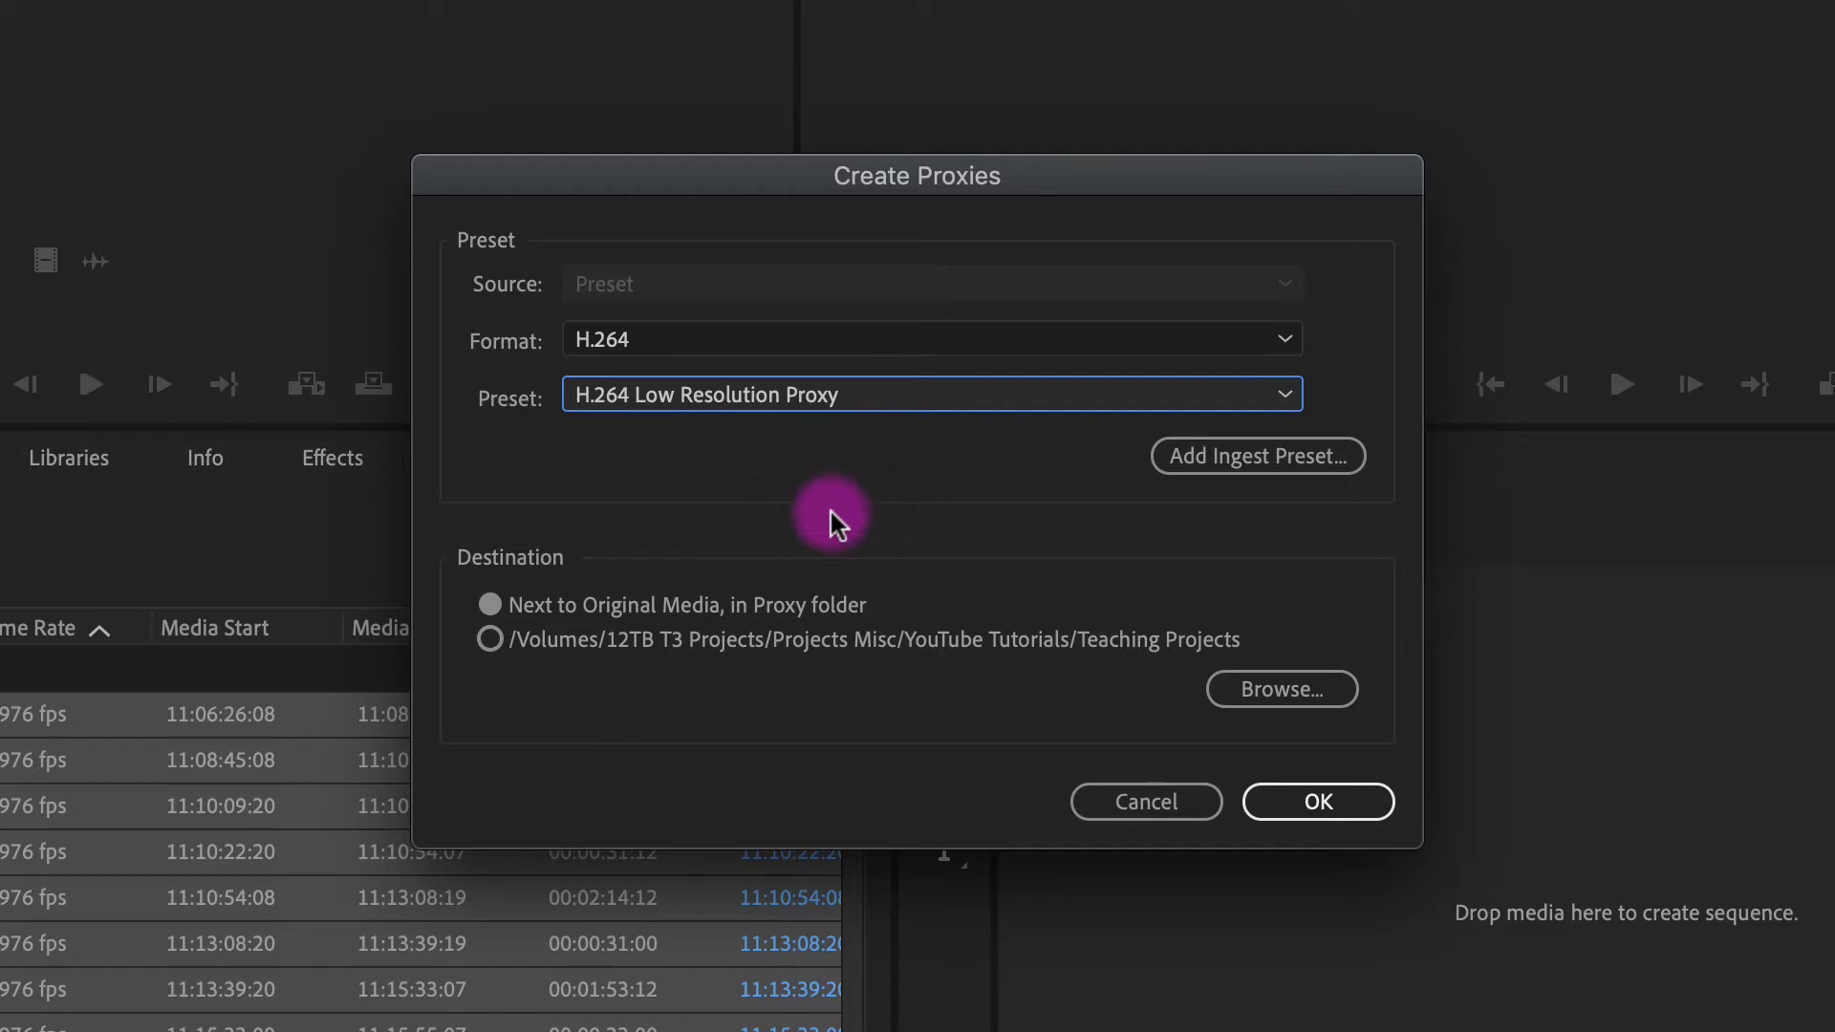
Step: Cancel Create Proxies and choose Proxy > Attach Proxies for the ten selected clips
click(1146, 802)
right_click(553, 405)
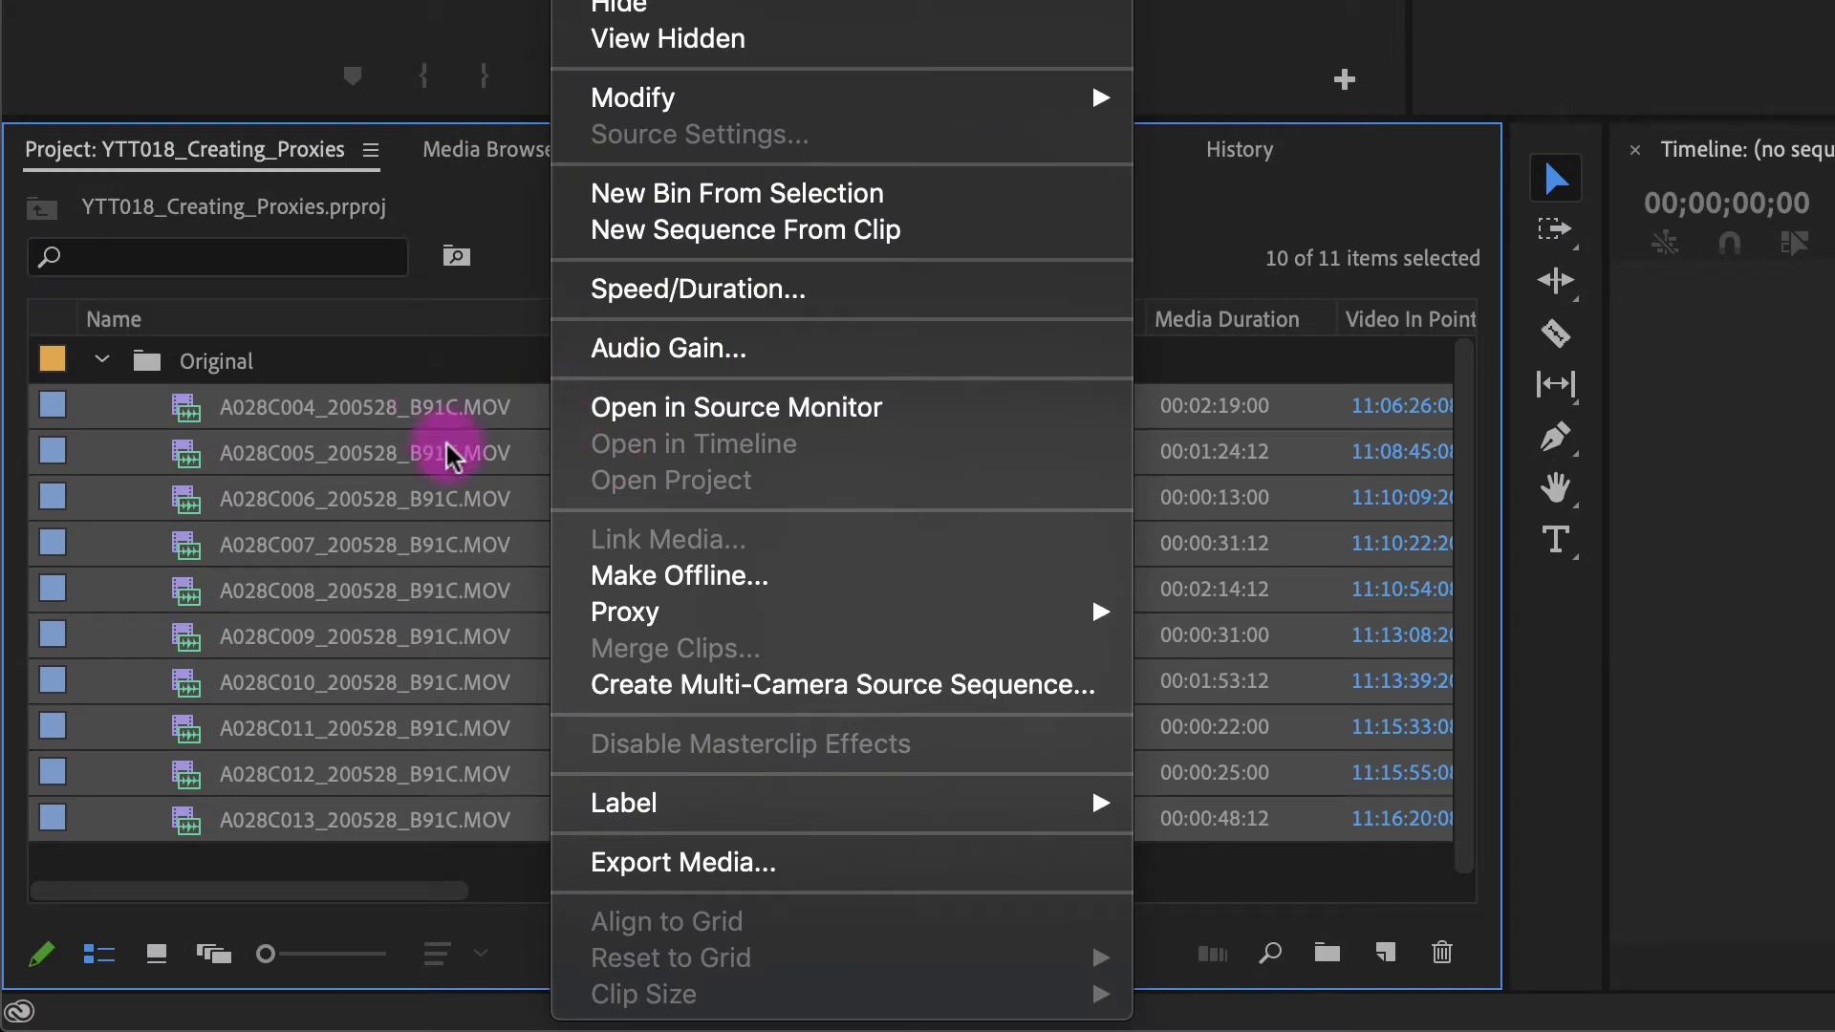
mouse_move(626, 616)
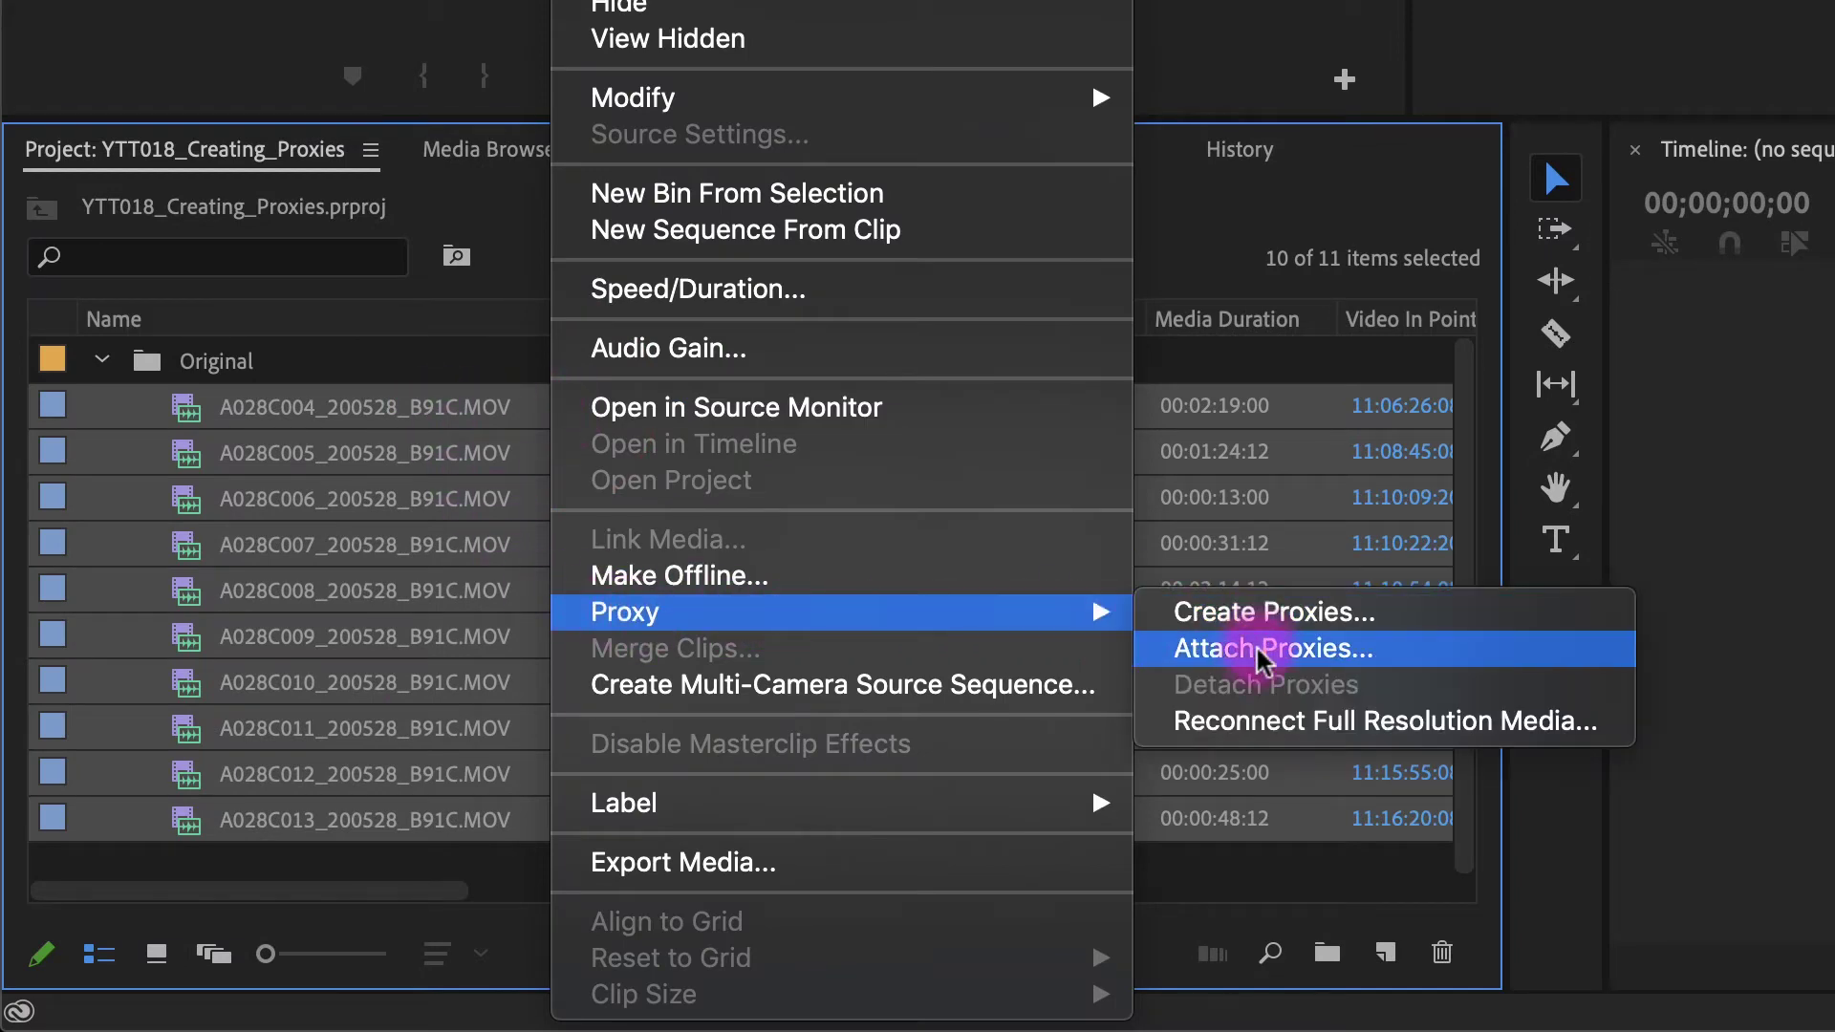
click(1204, 653)
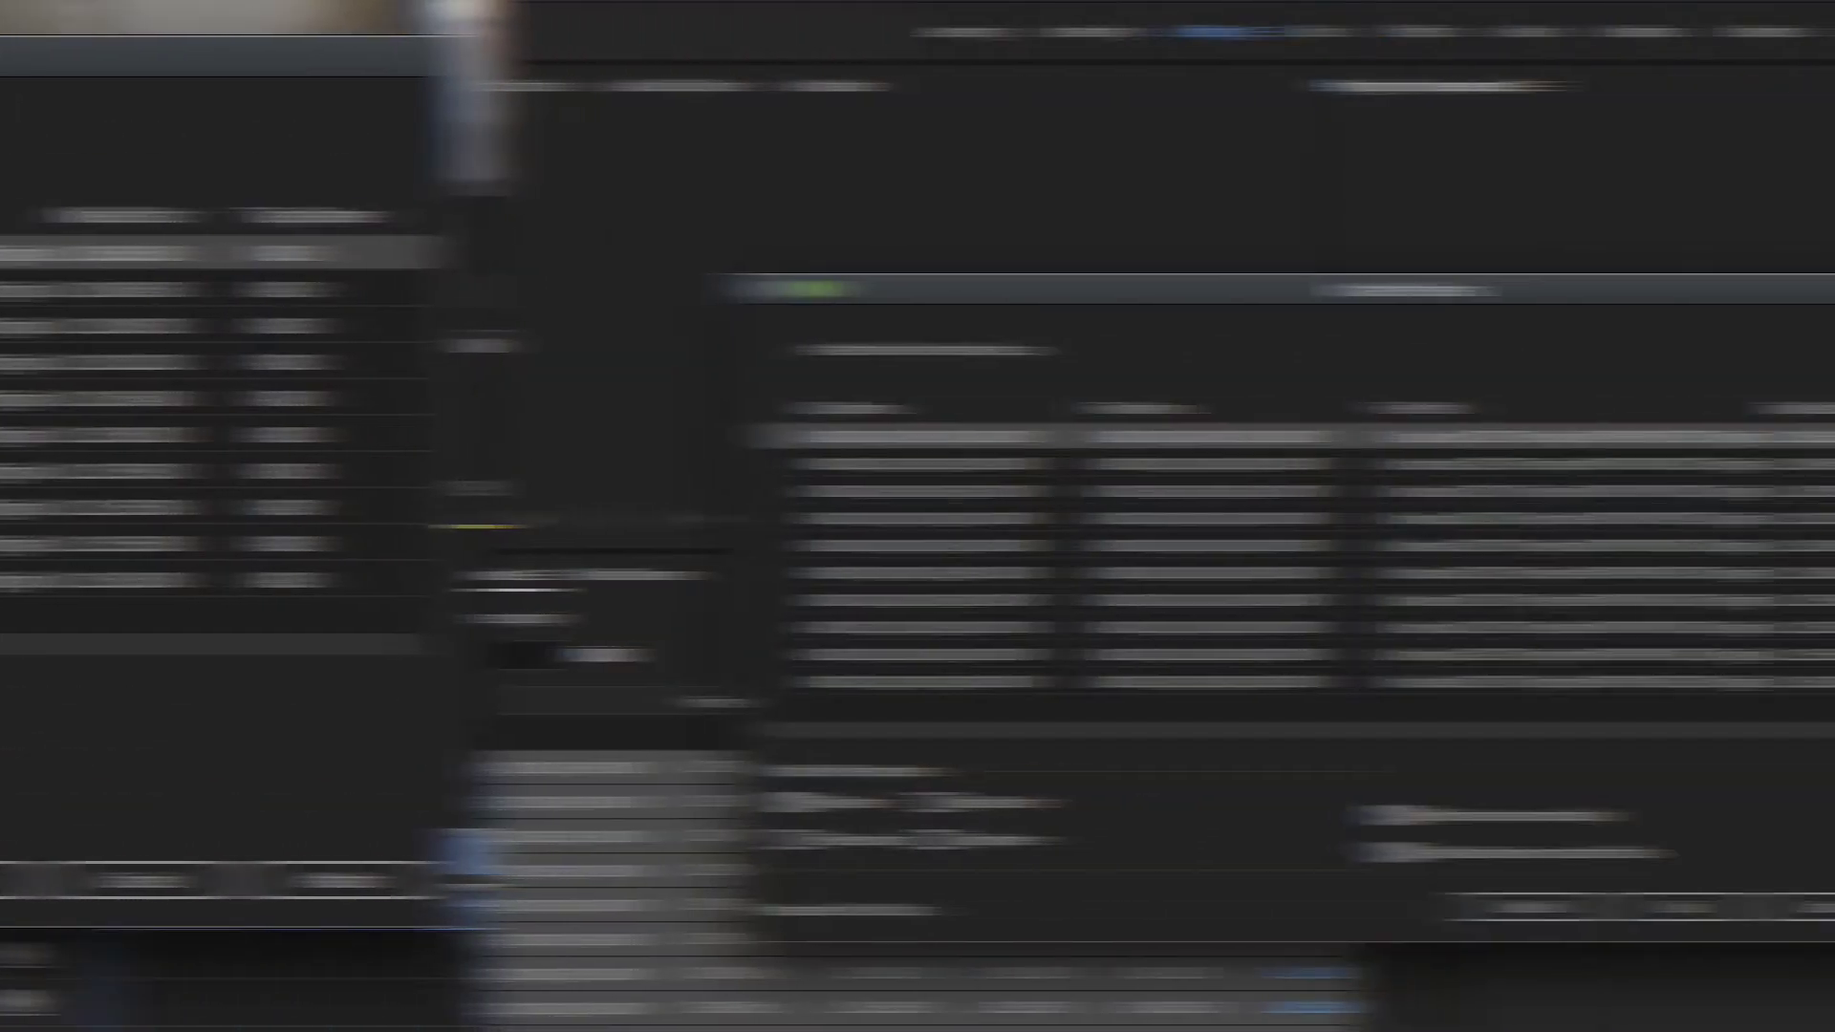
Step: Attach proxies from the Proxy folder, picking A028C004_200528_B91C.mp4 as the first match, and confirm
click(1708, 882)
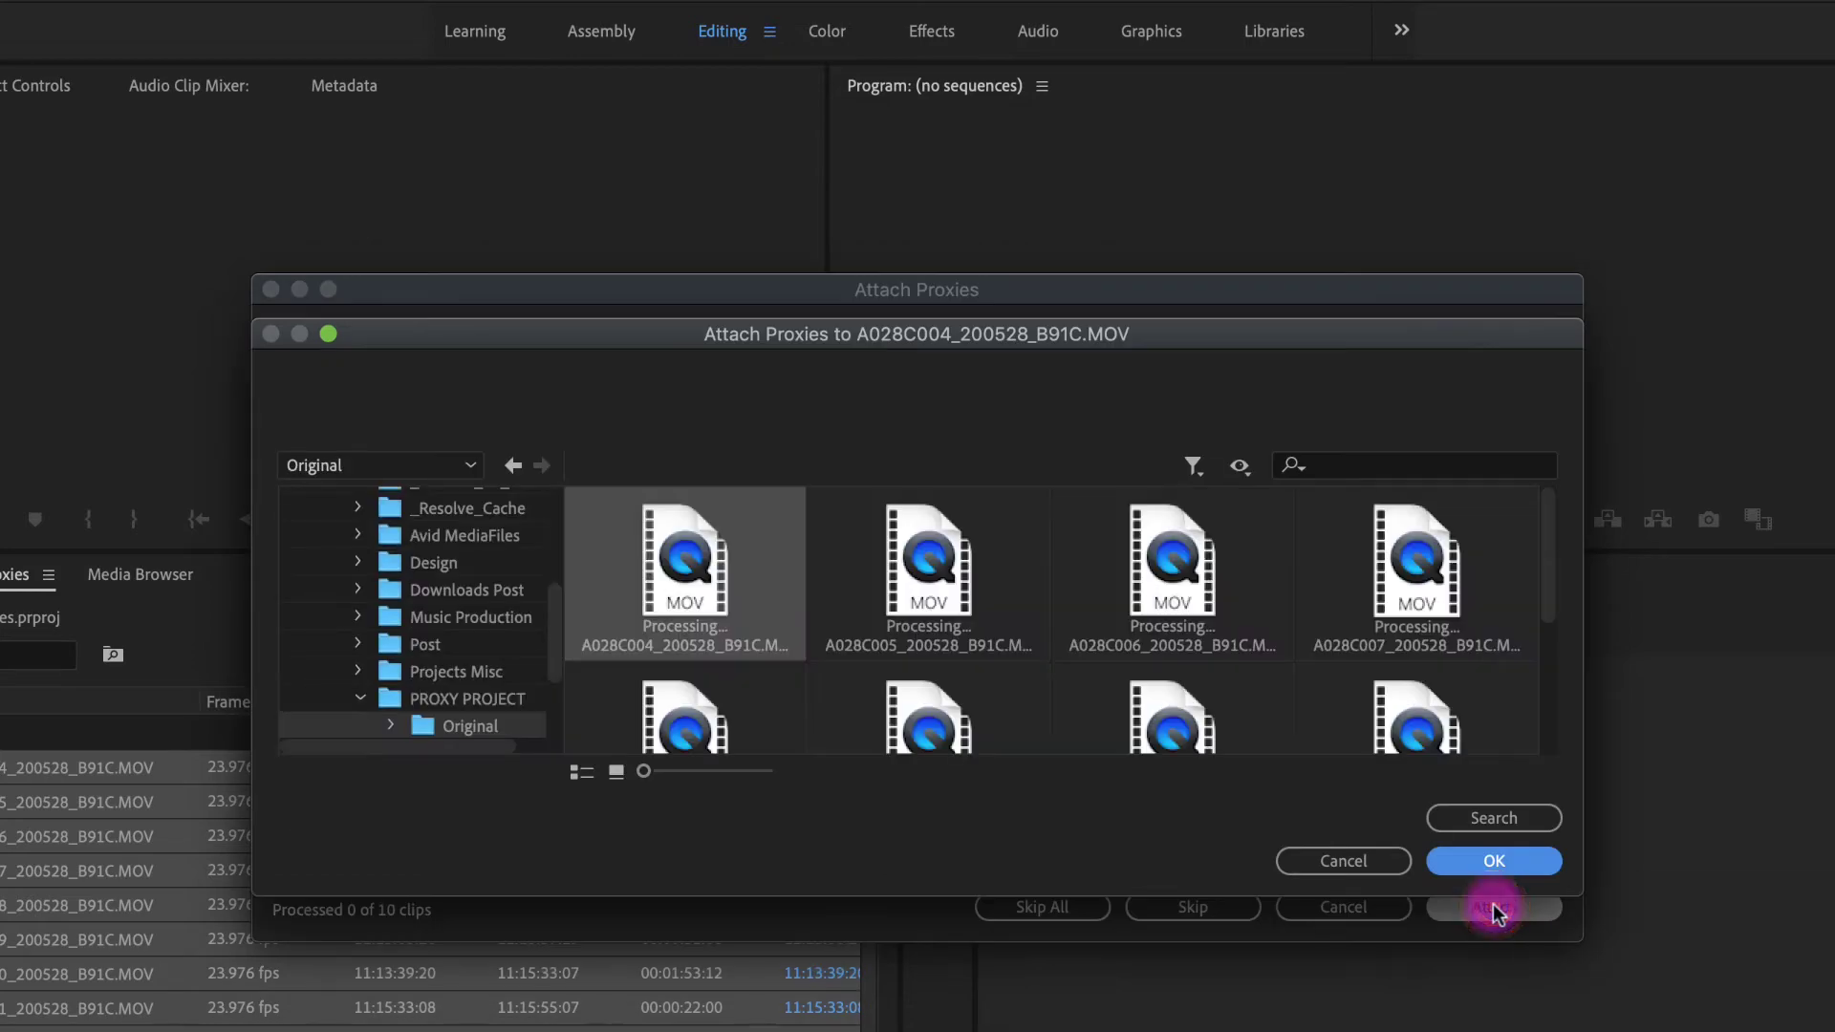
click(1049, 314)
click(1078, 336)
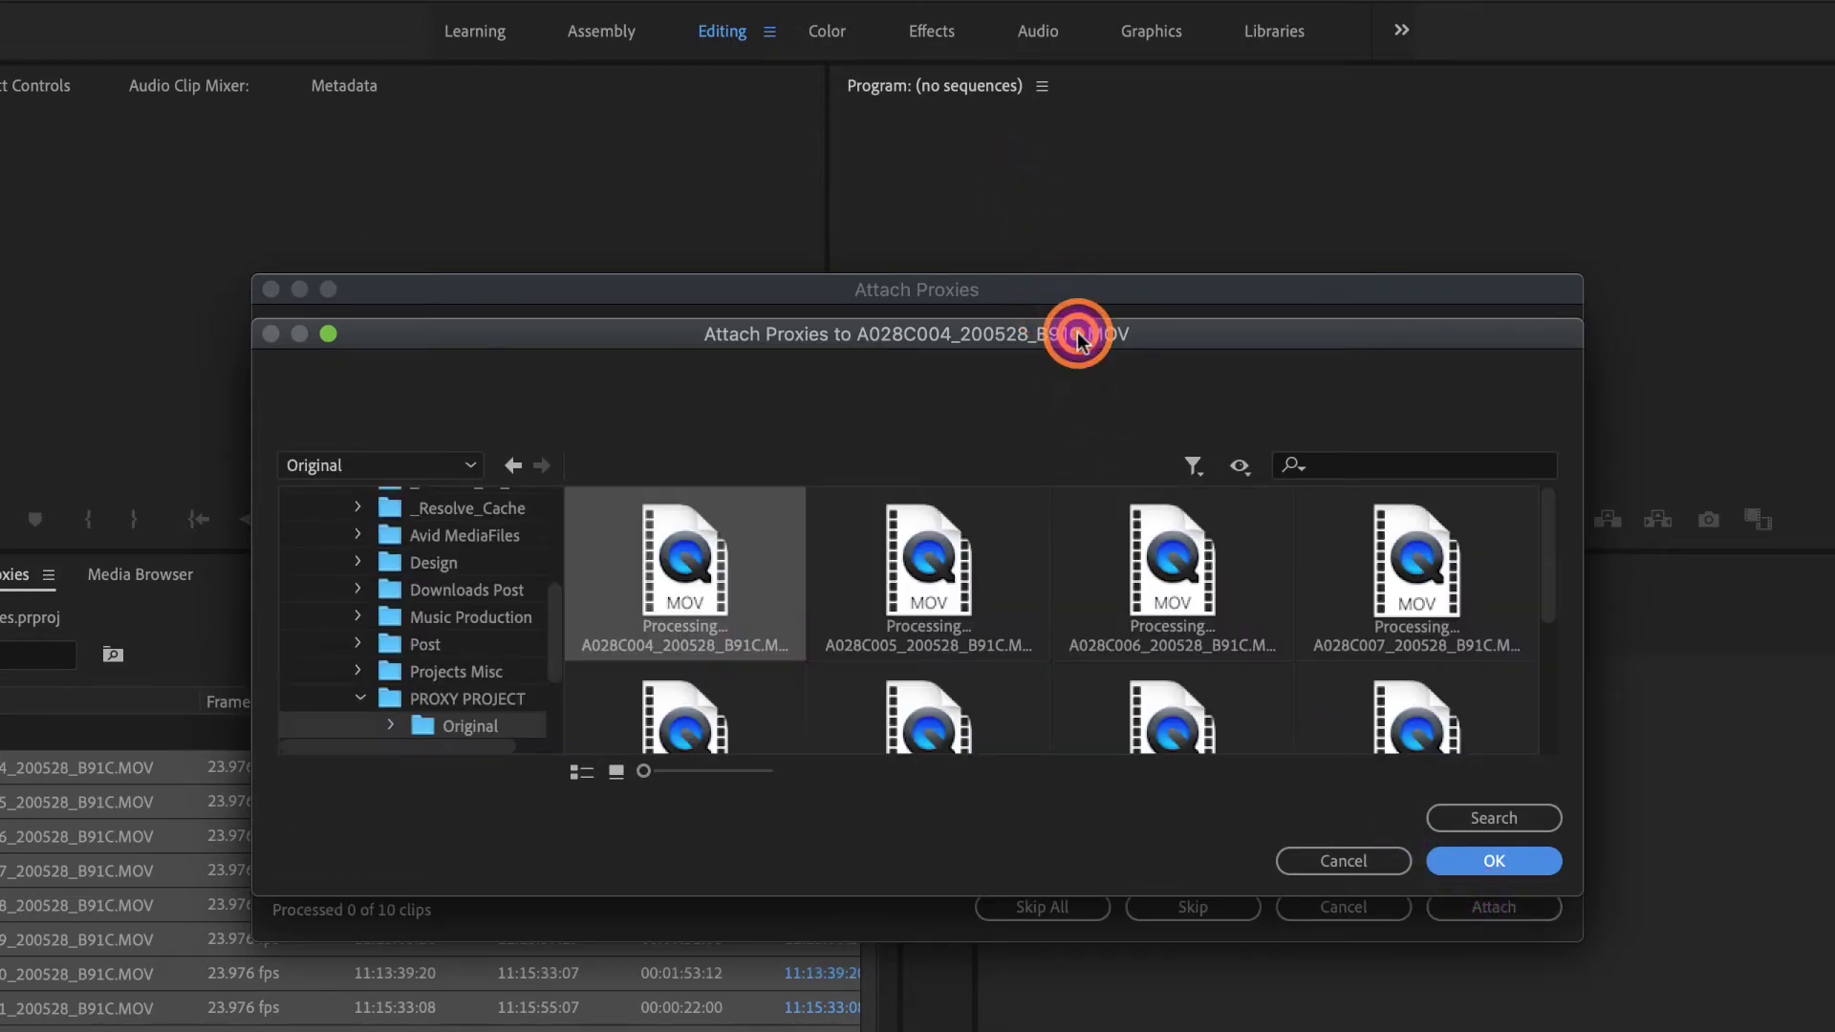
drag(1078, 339, 1139, 230)
drag(1534, 631, 1690, 999)
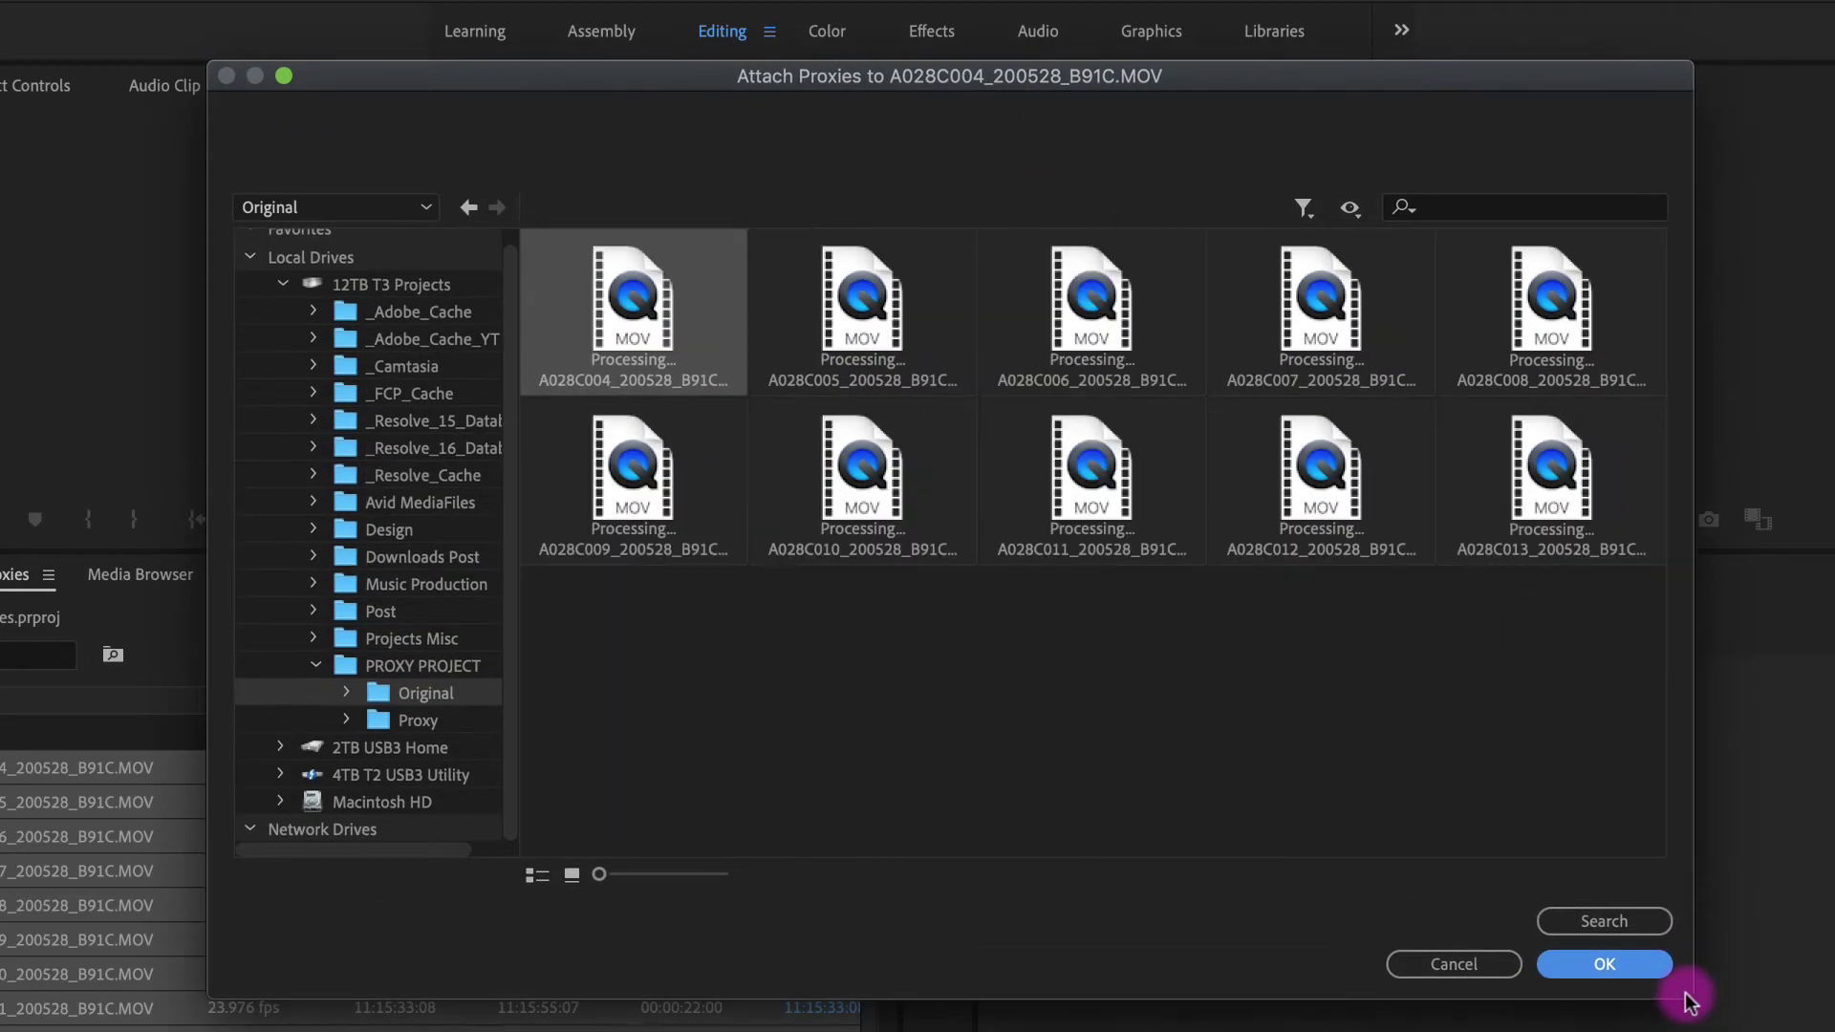
click(423, 722)
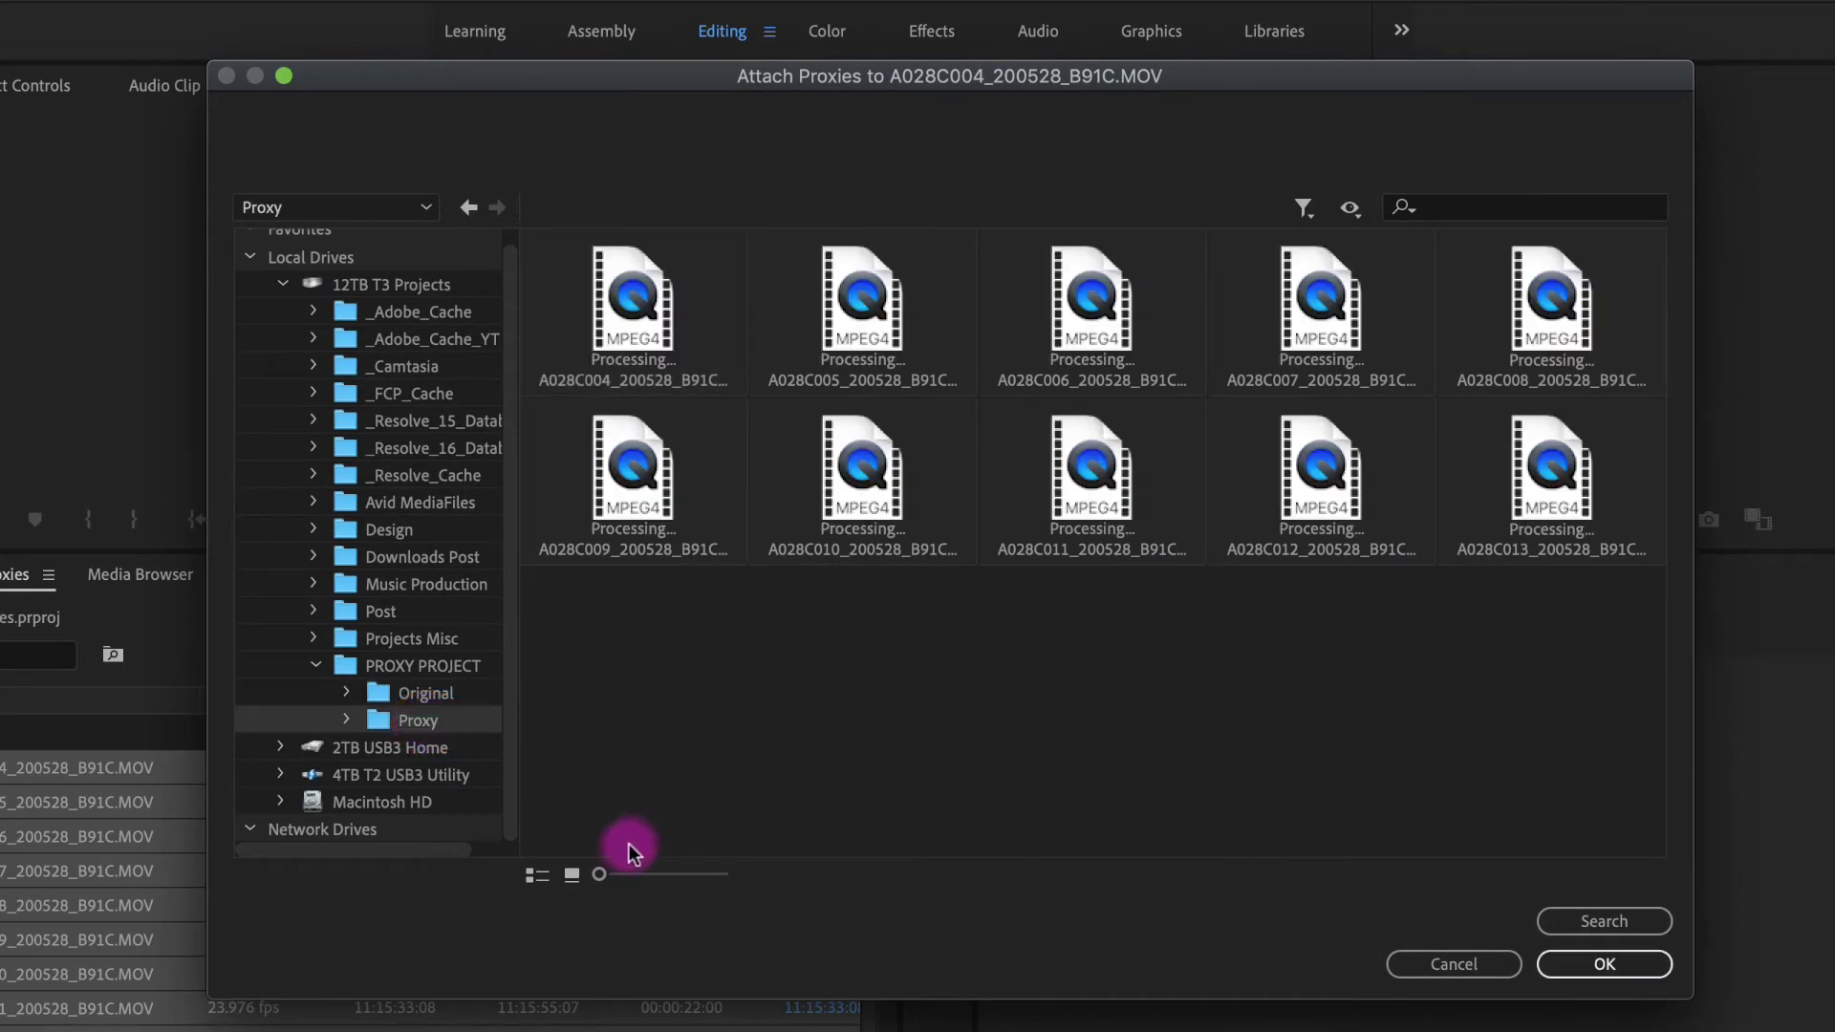
click(535, 875)
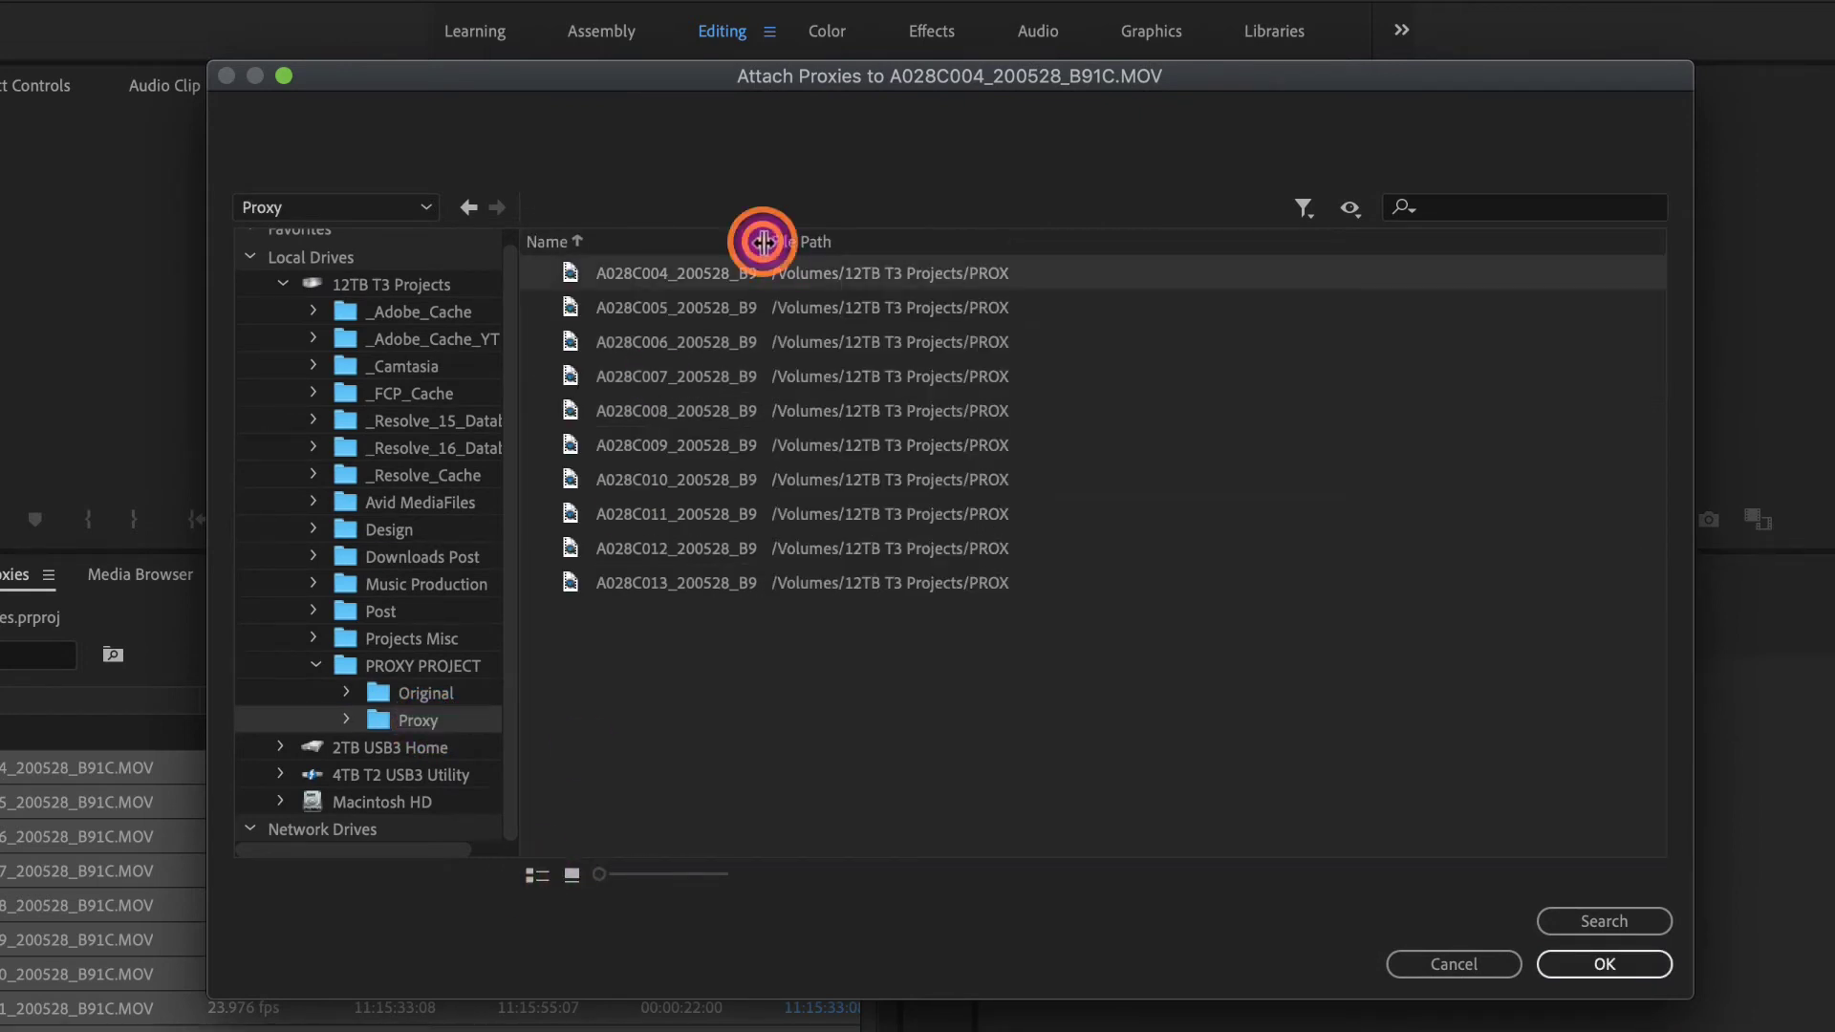
drag(771, 249, 1088, 251)
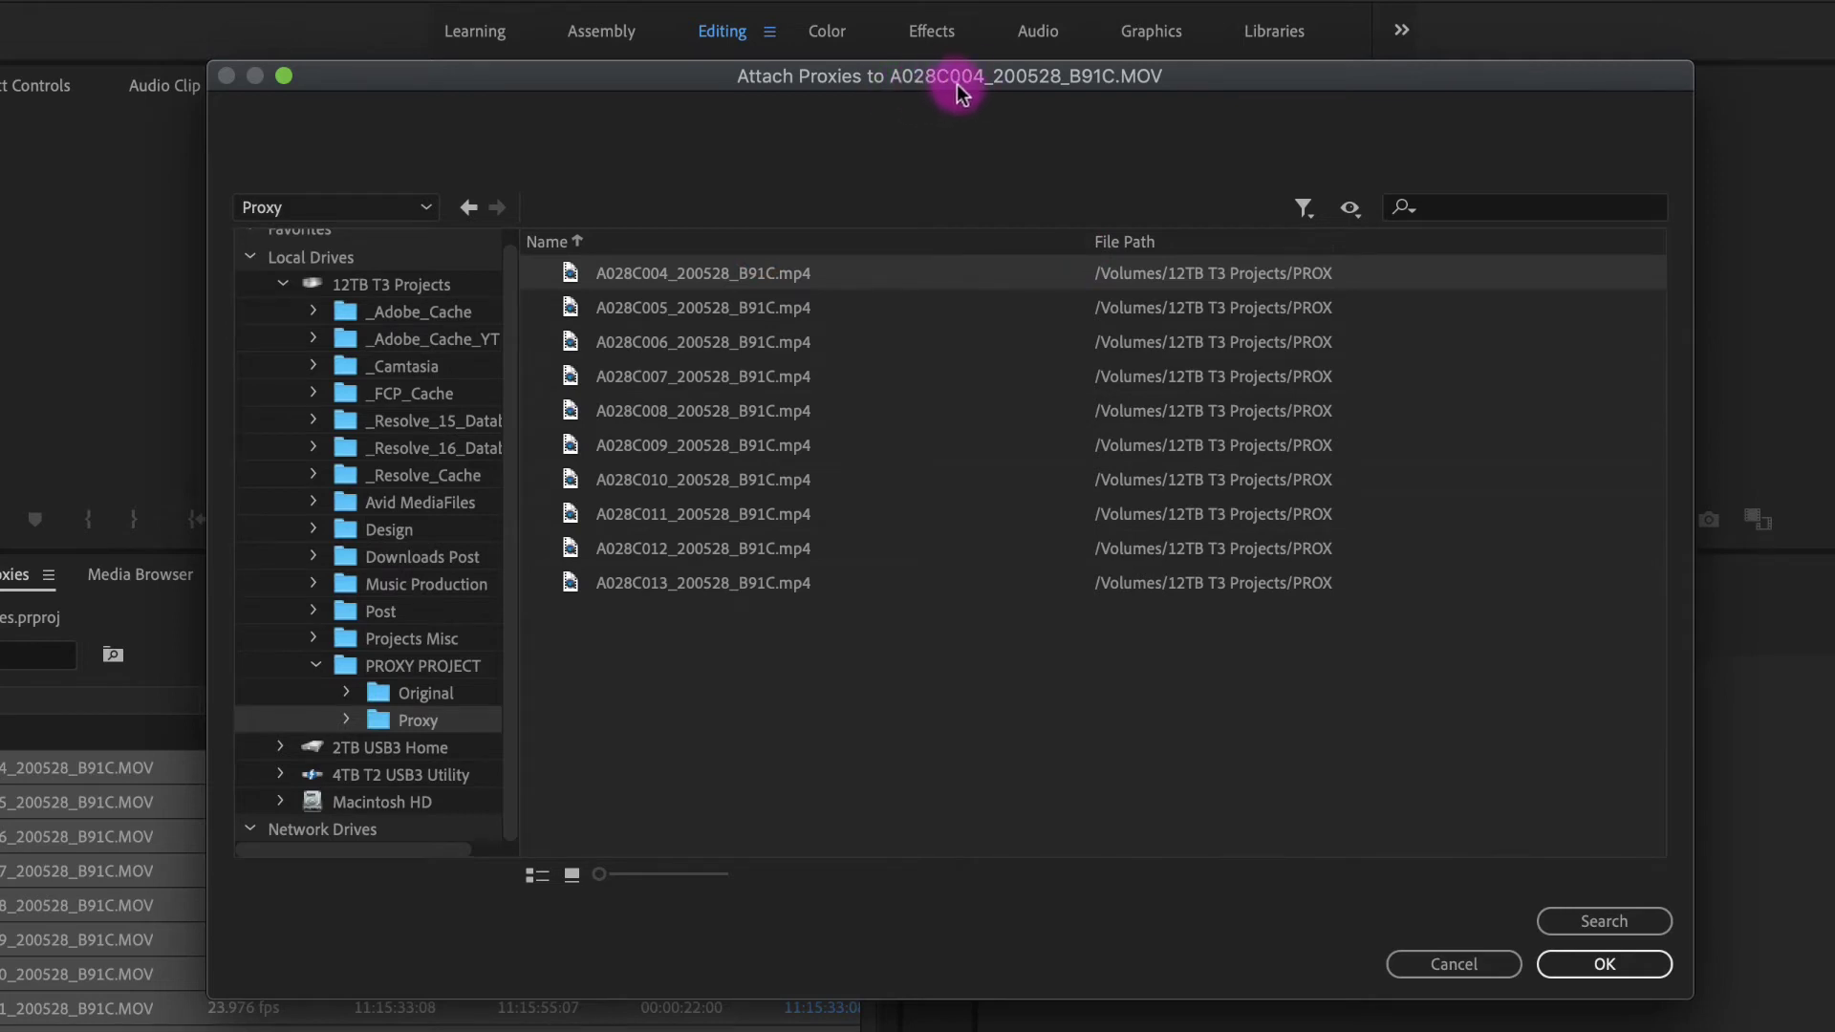
click(646, 277)
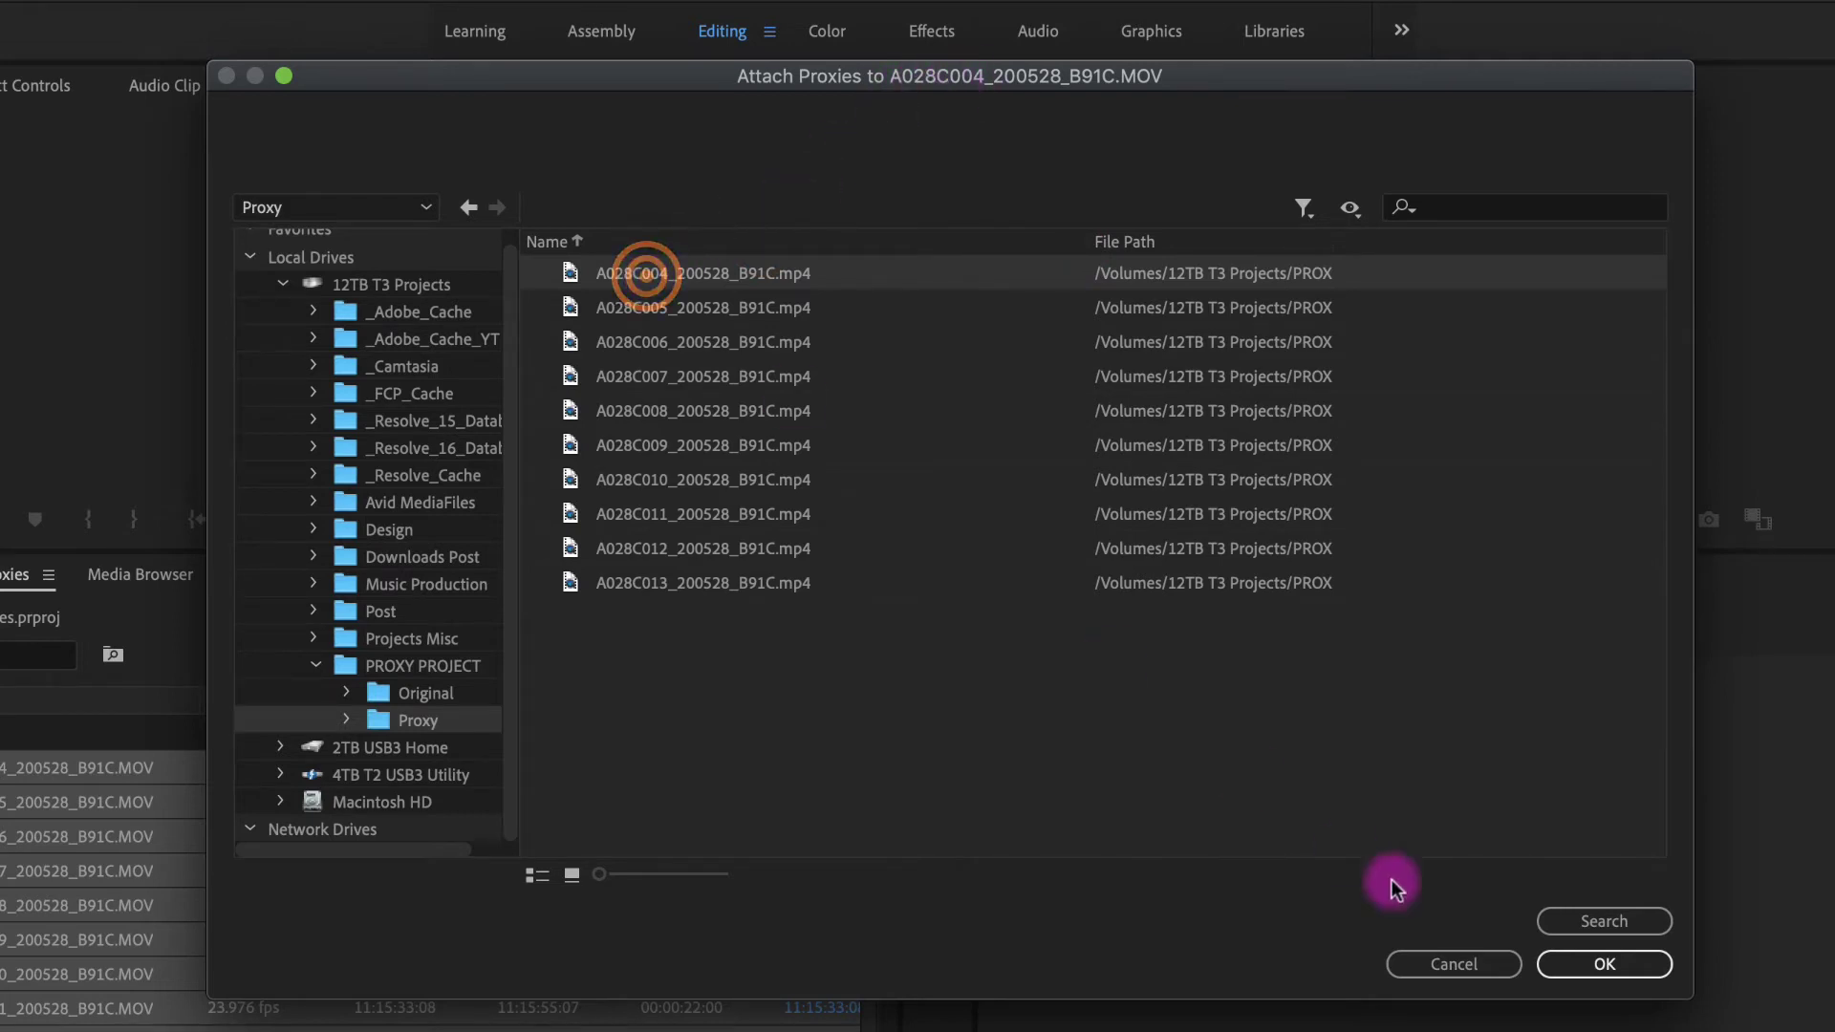
click(1620, 962)
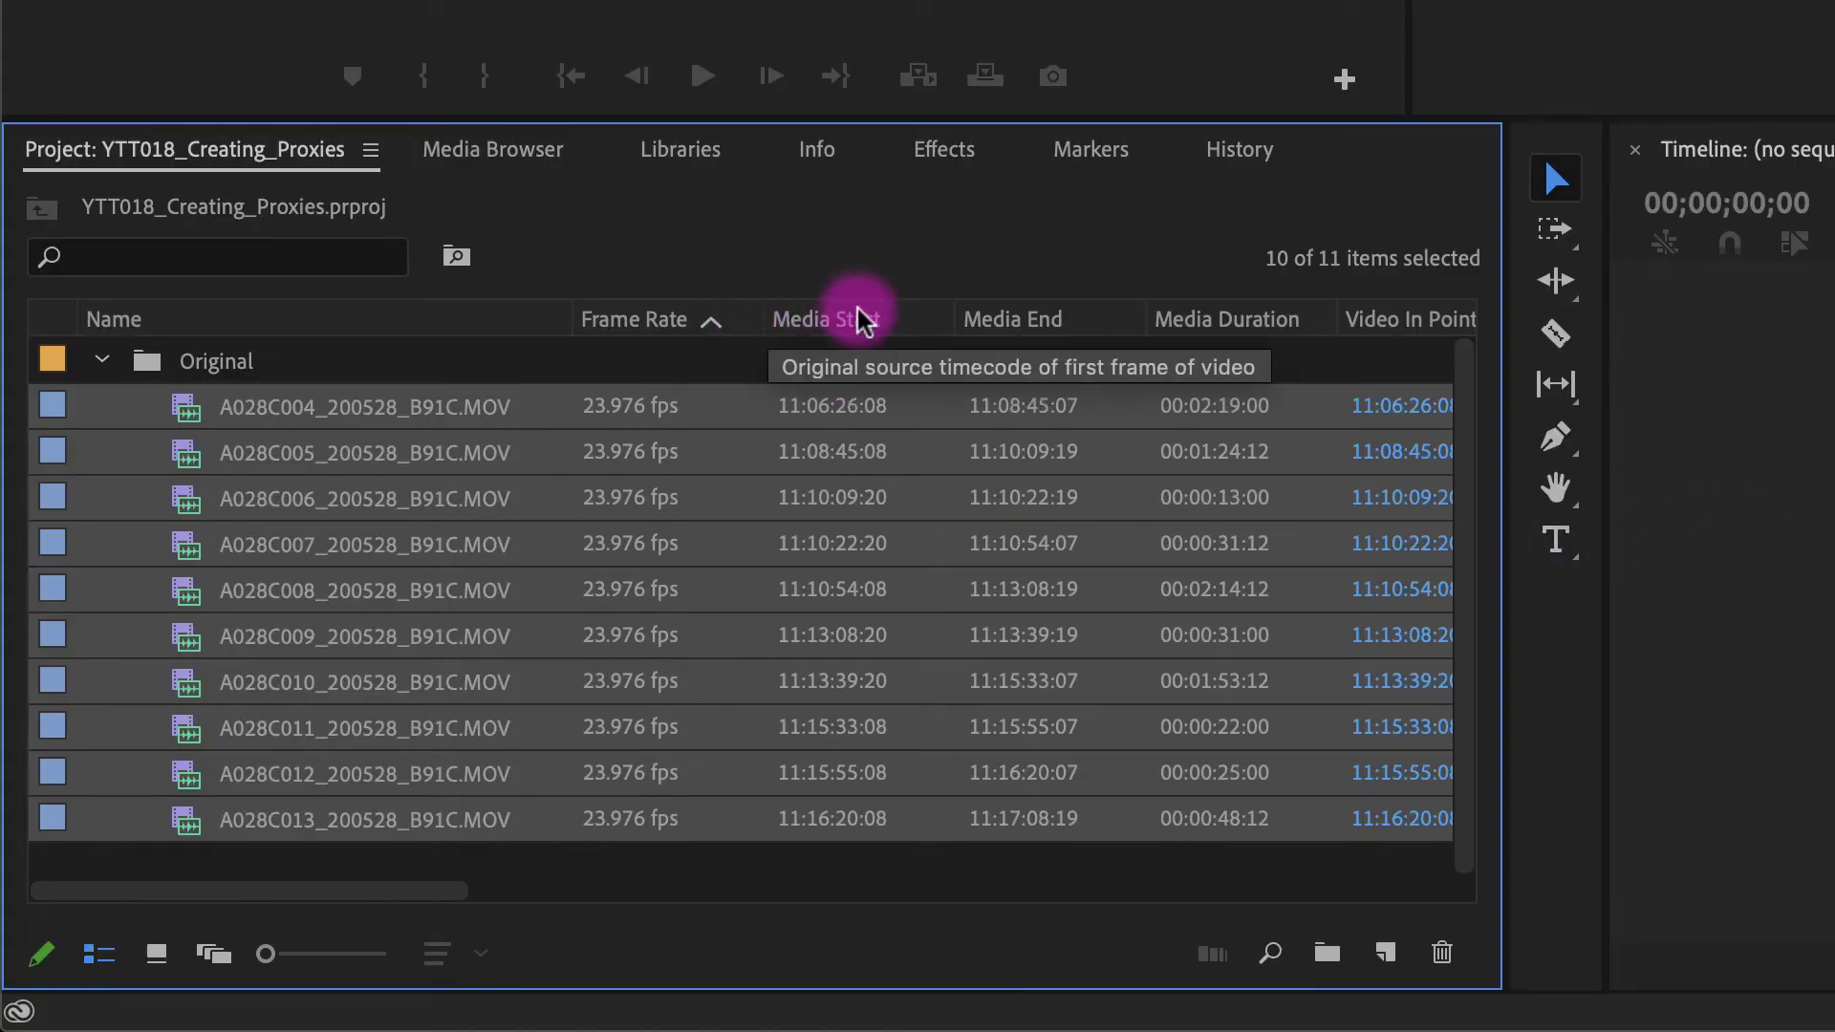
Step: Add the Proxy column from Premiere Pro Project Metadata to the project list
right_click(846, 325)
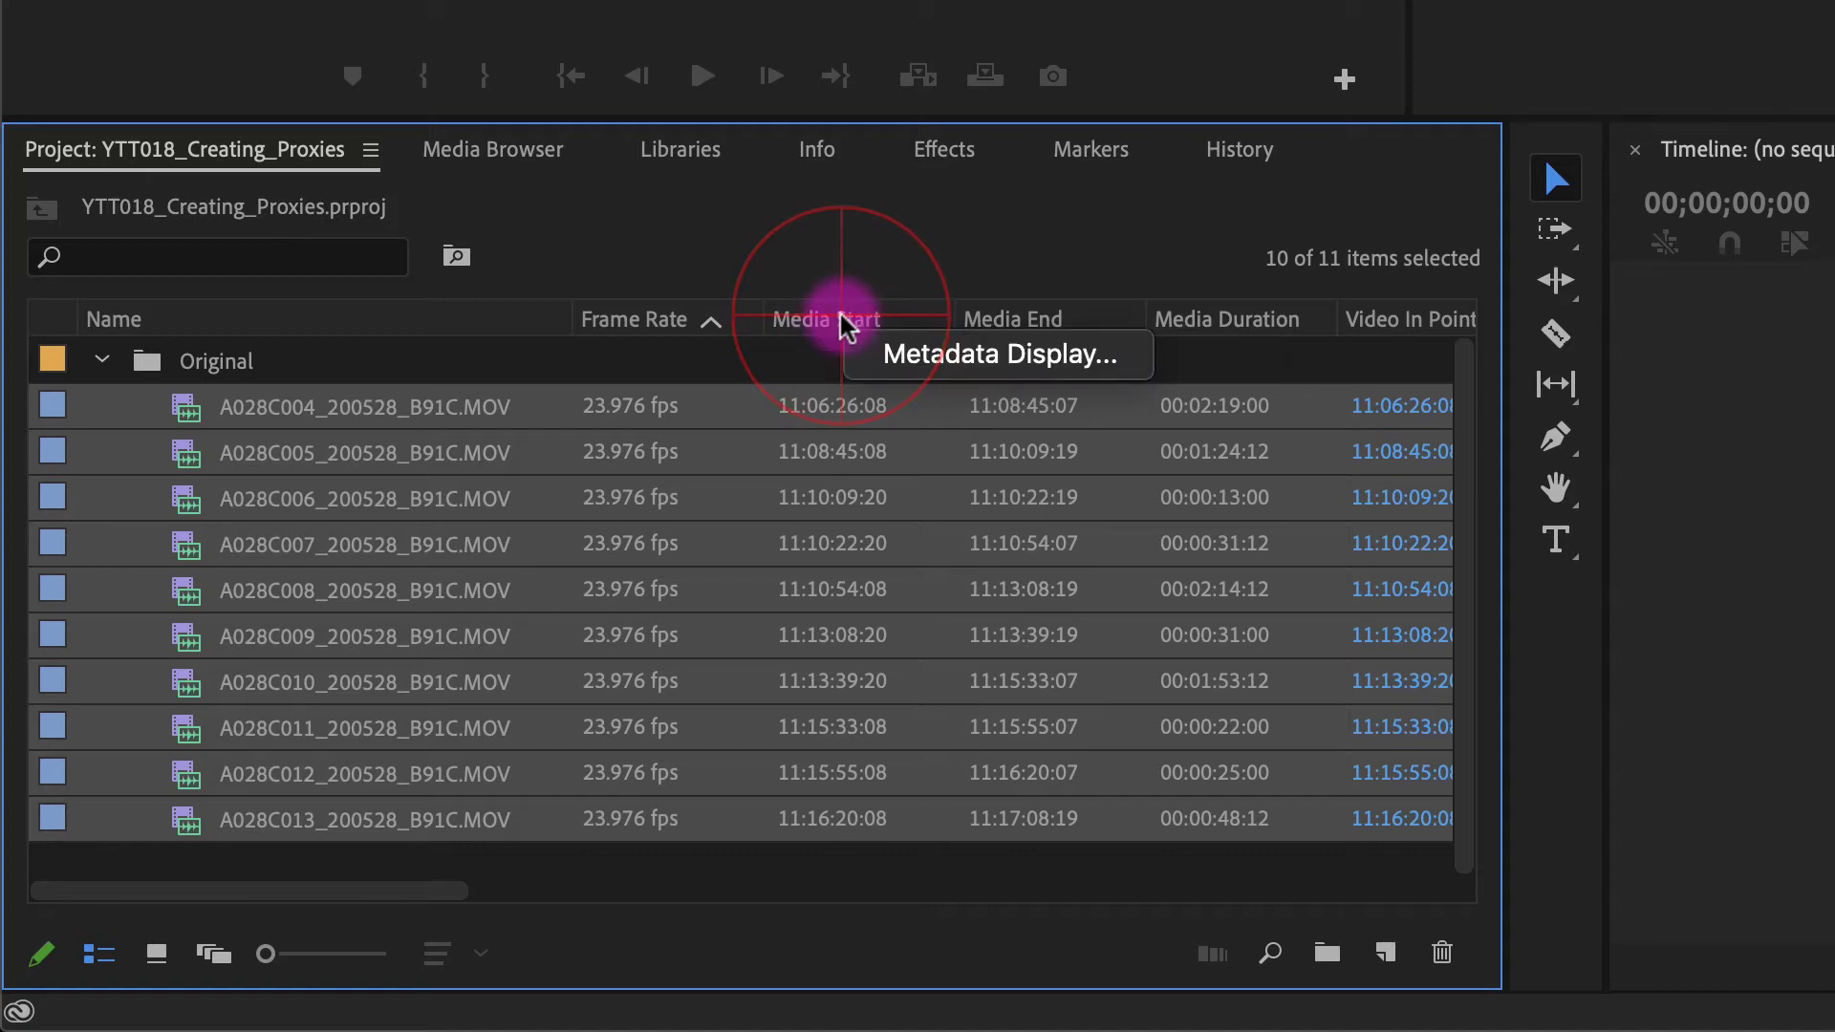
click(942, 356)
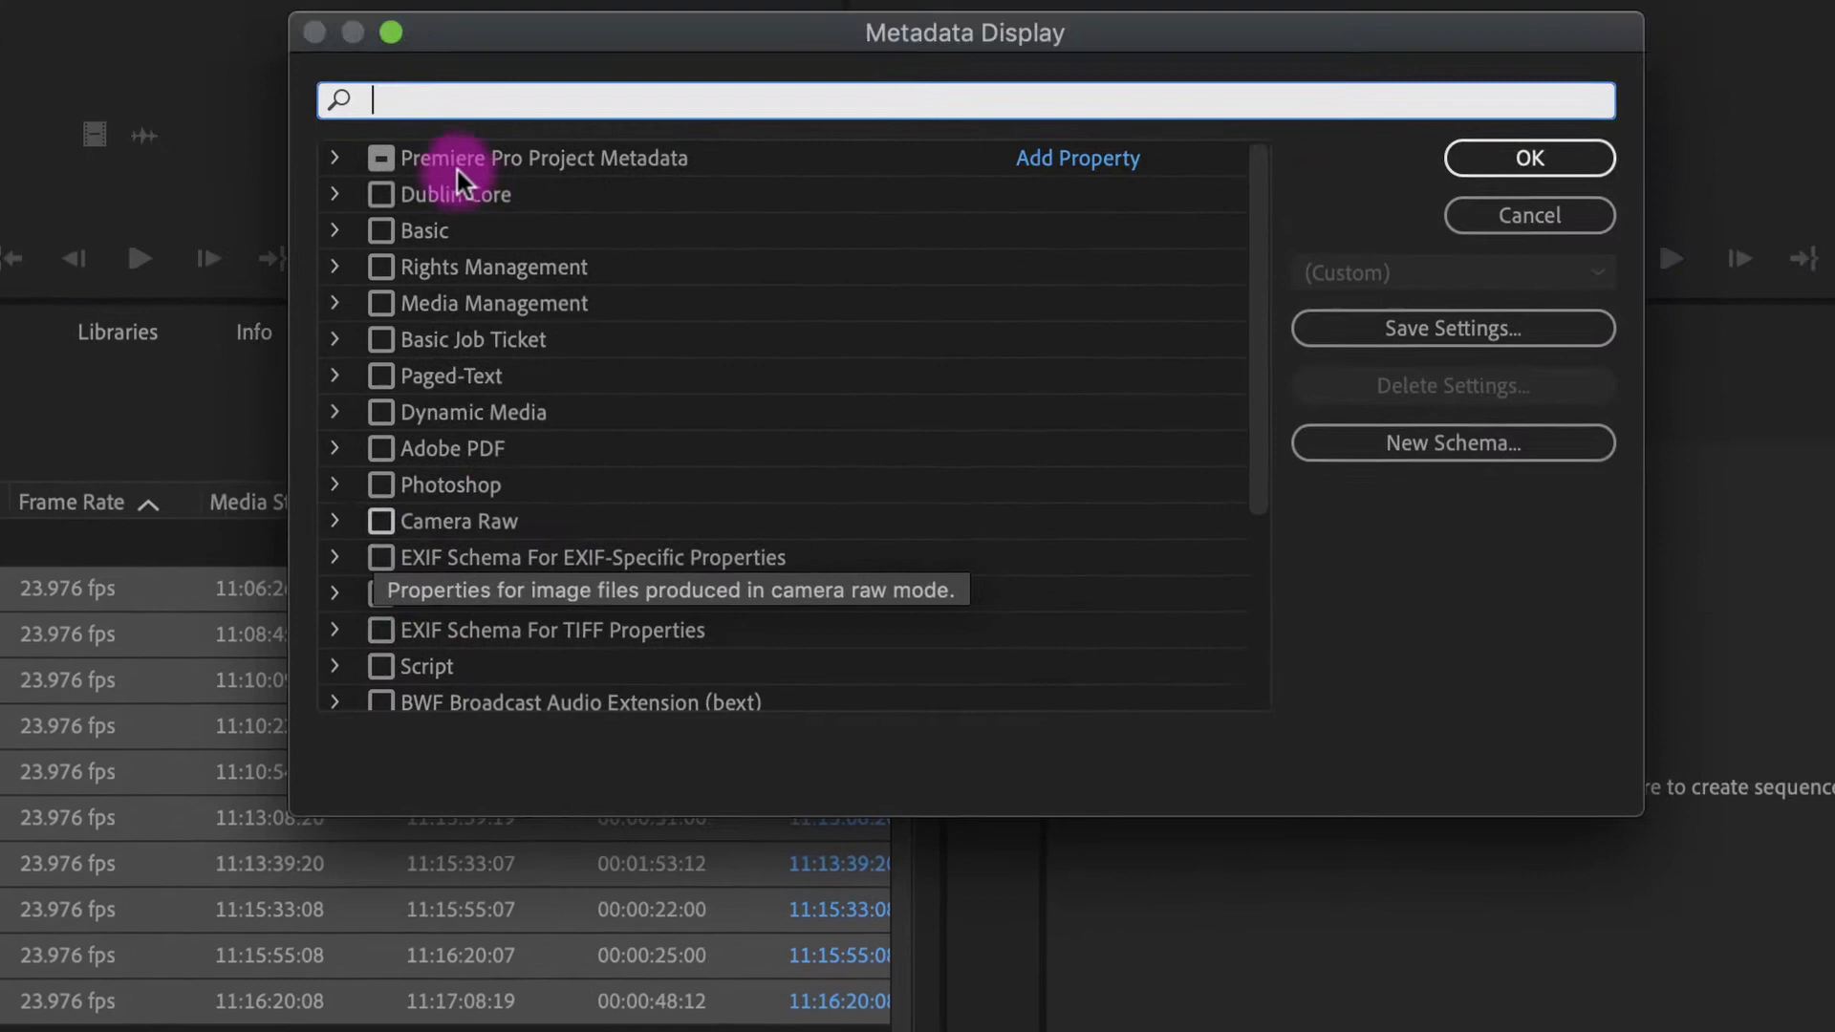
click(285, 176)
scroll(516, 608, down, 10)
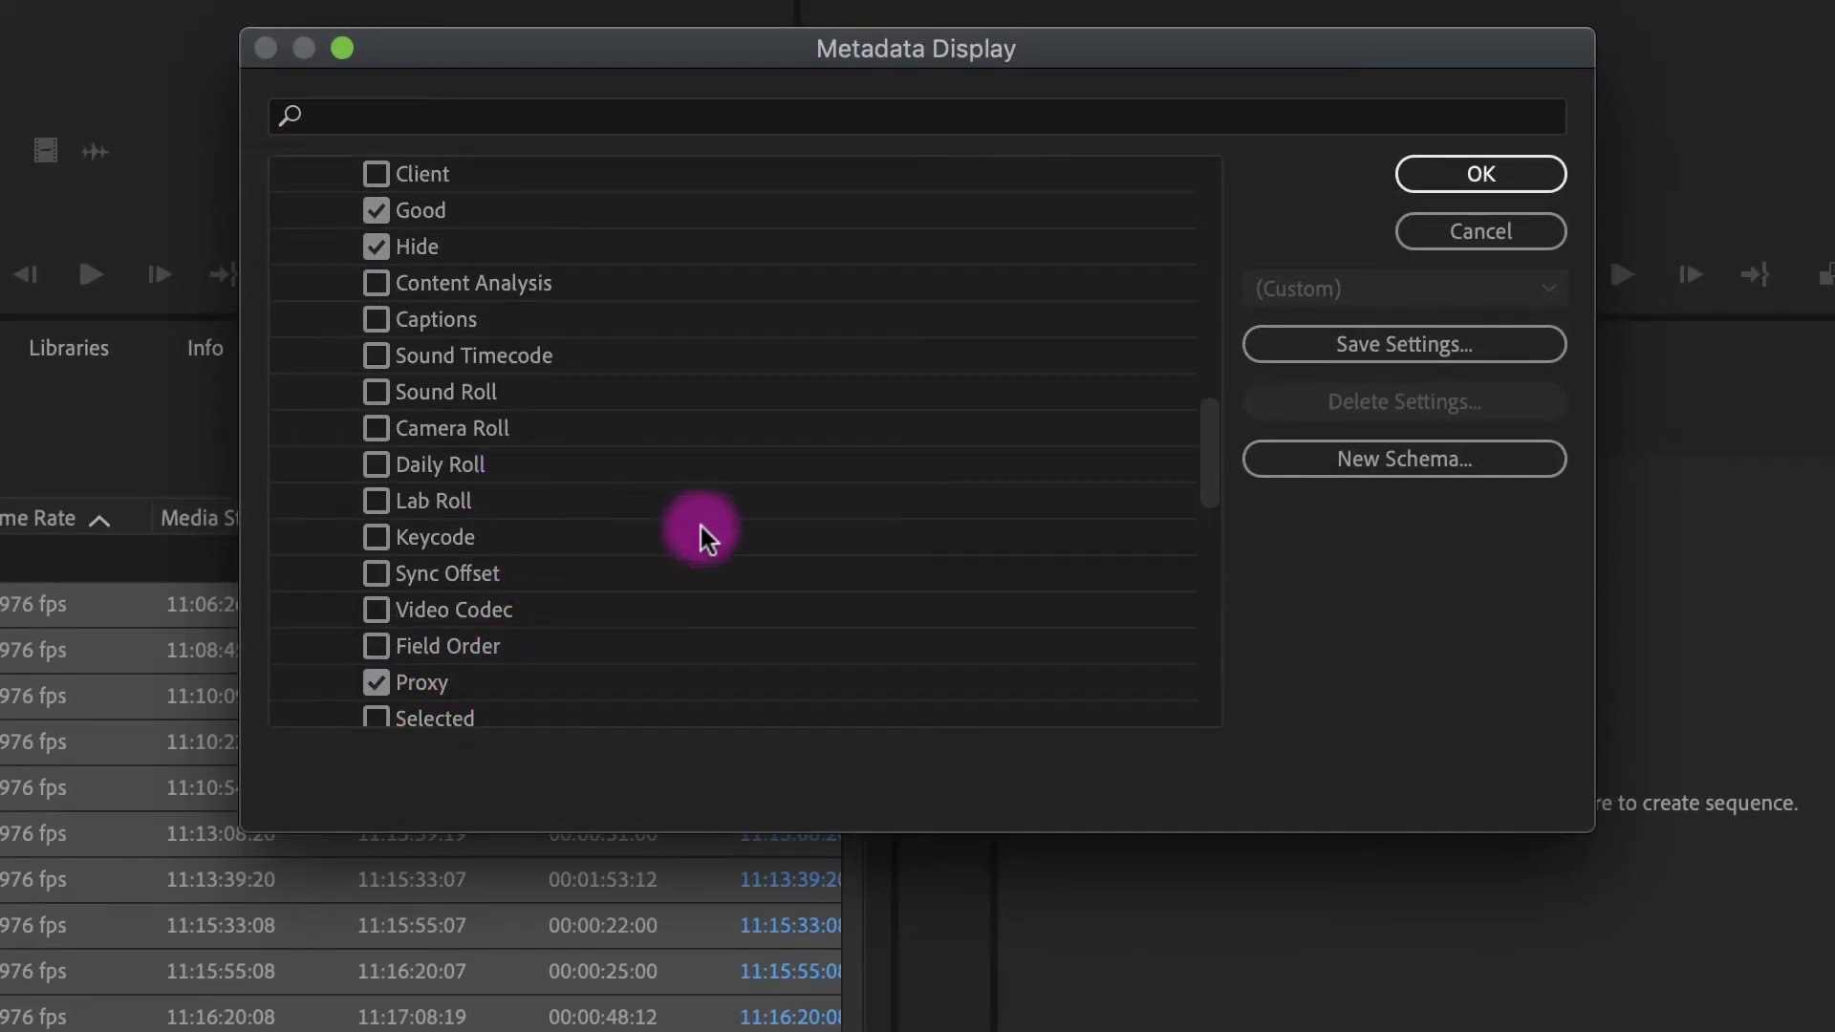
click(1461, 196)
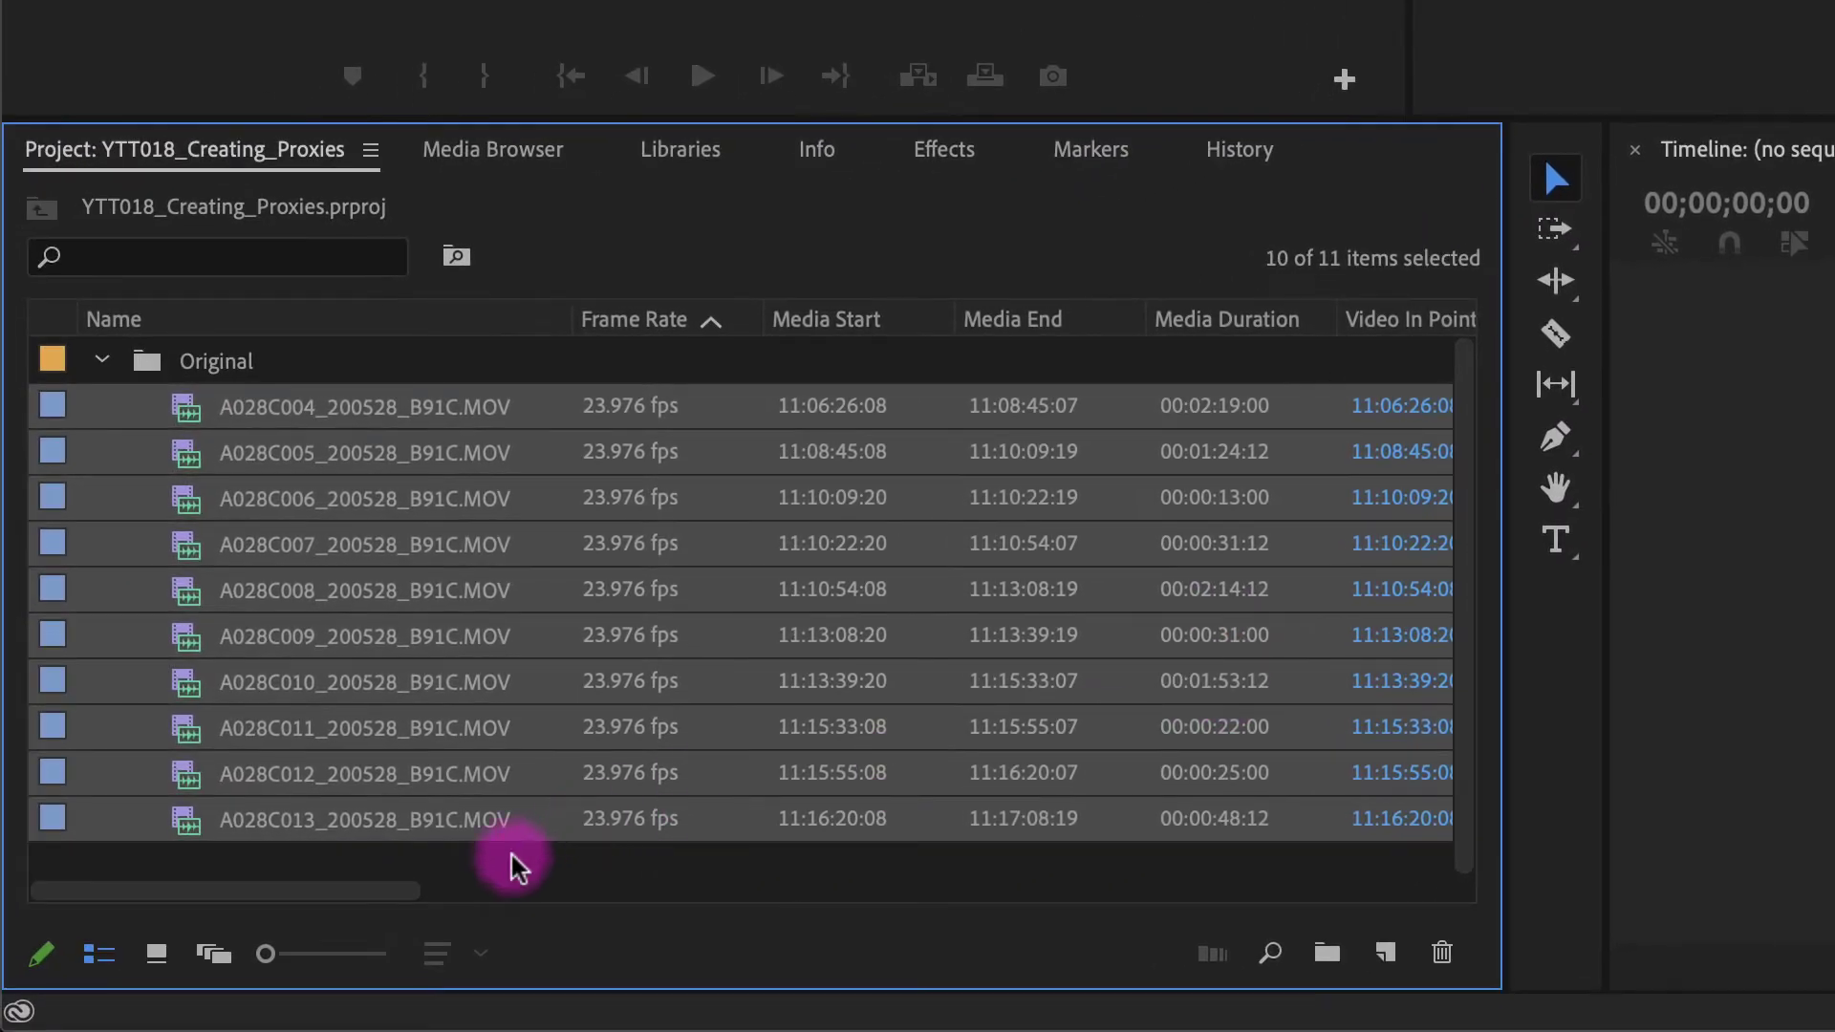
Step: Scroll the list columns to confirm all ten A028 clips show Proxy Attached
drag(387, 889, 1414, 942)
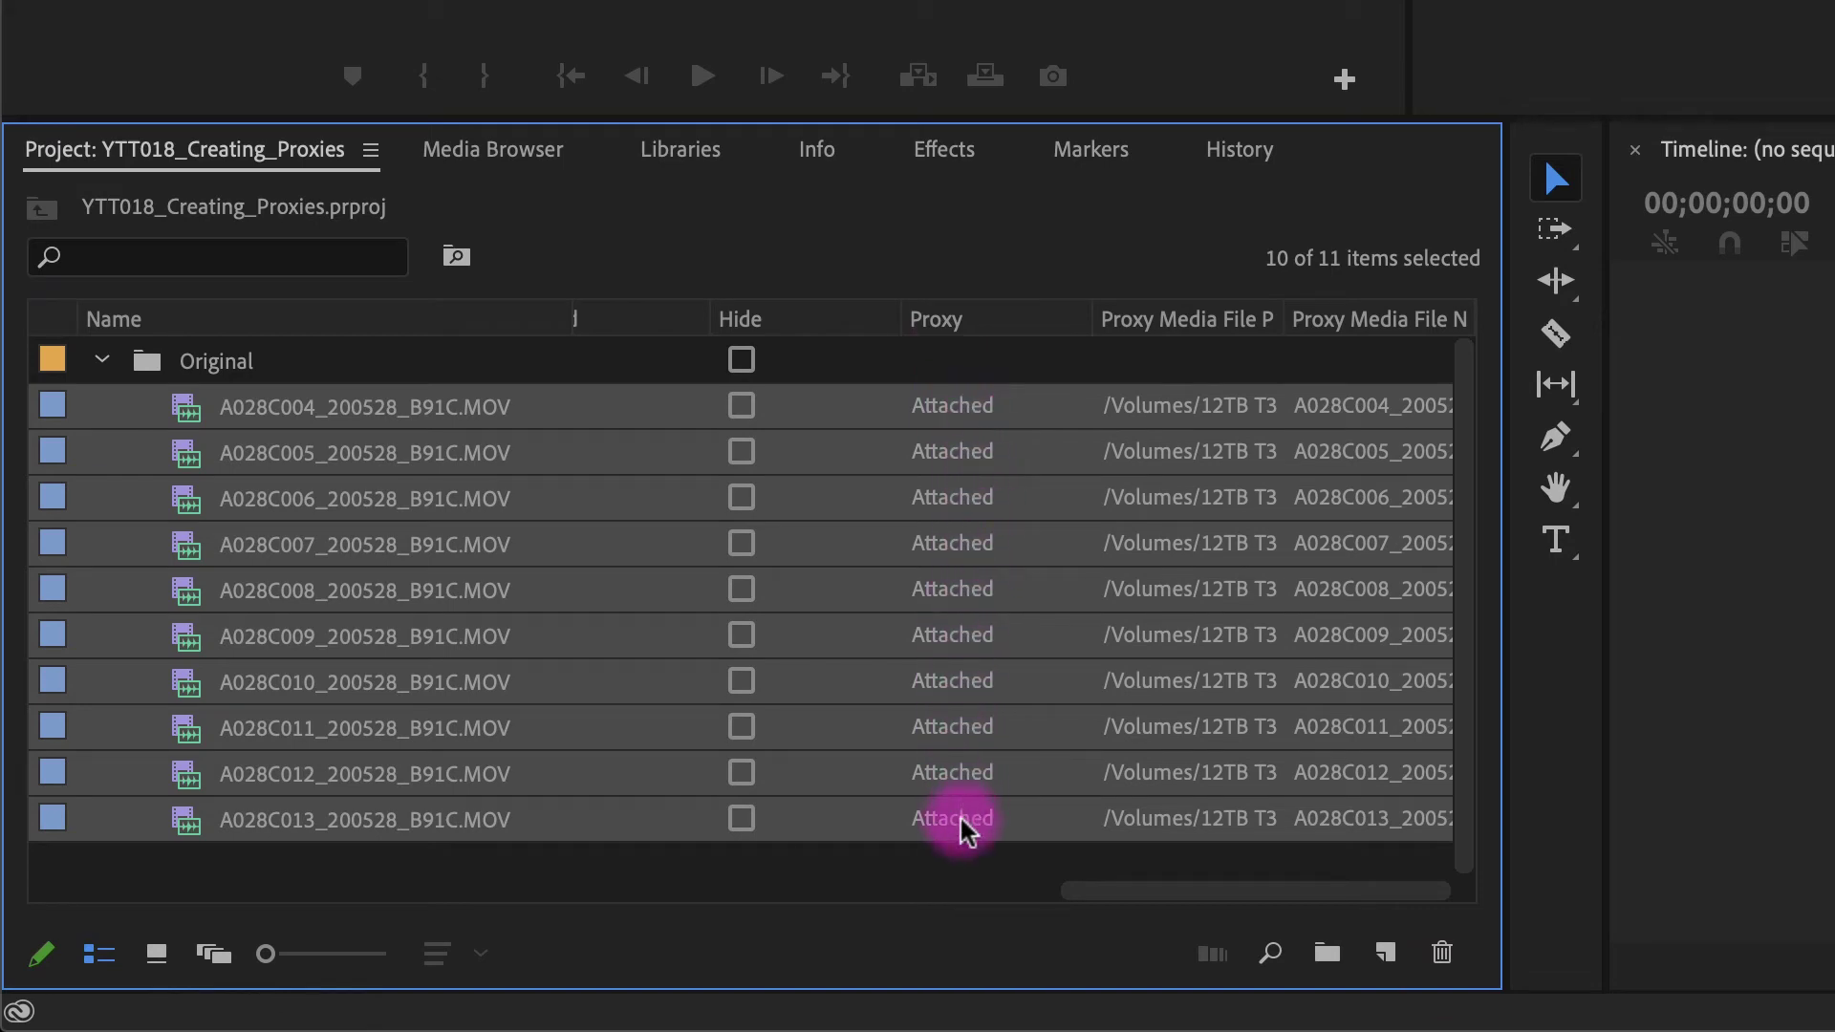
click(1242, 885)
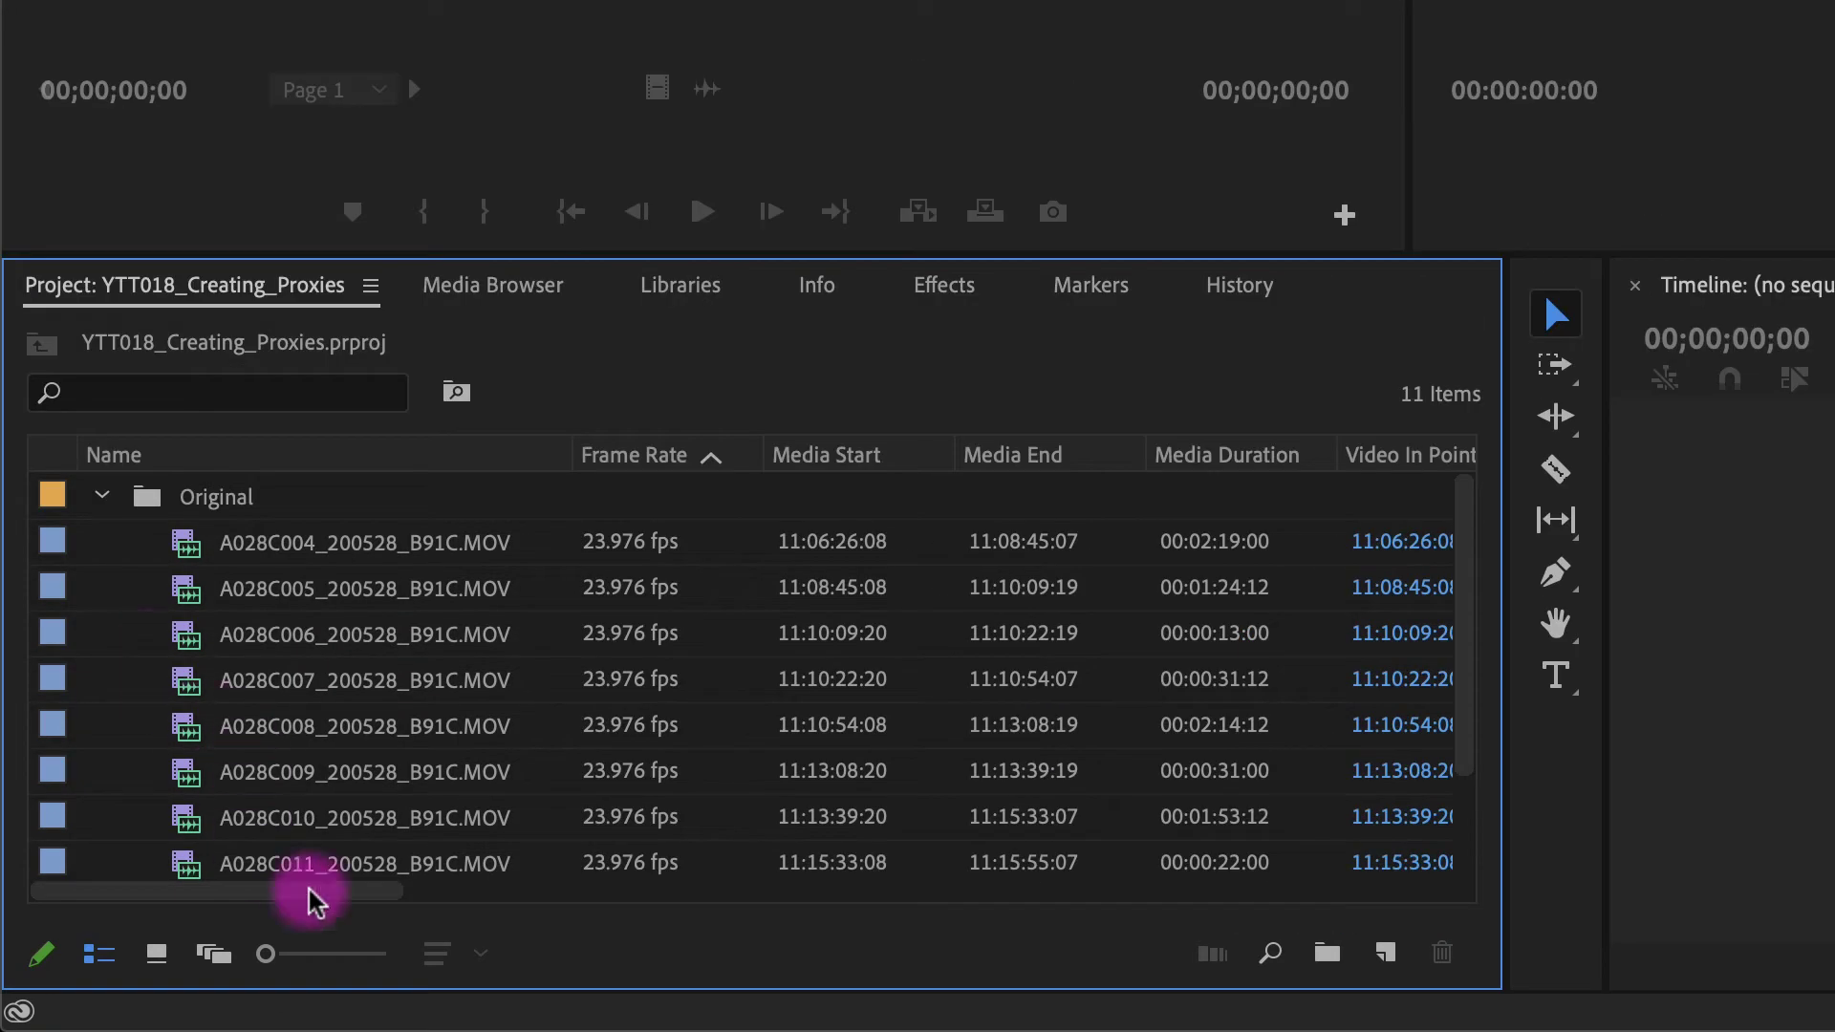
drag(295, 892, 749, 909)
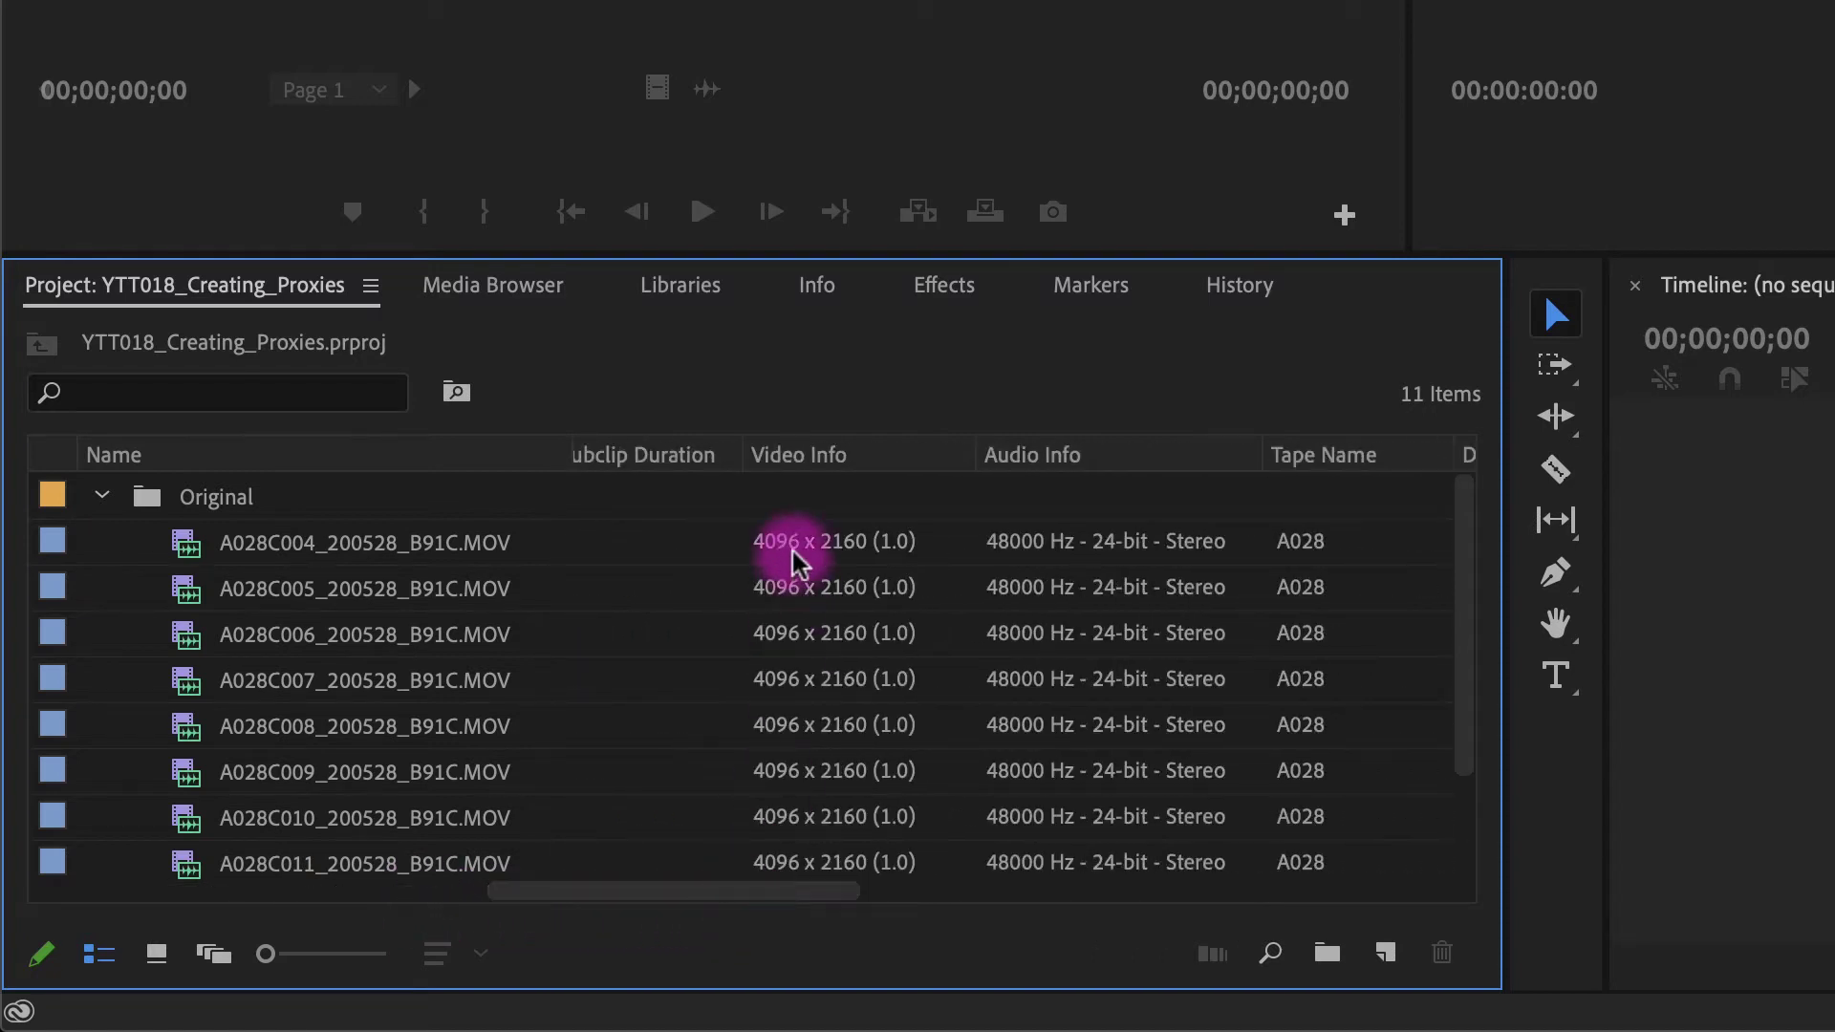
Step: Collapse the Original bin and choose the ARRI 1080p 23.976 preset for a new sequence
click(104, 495)
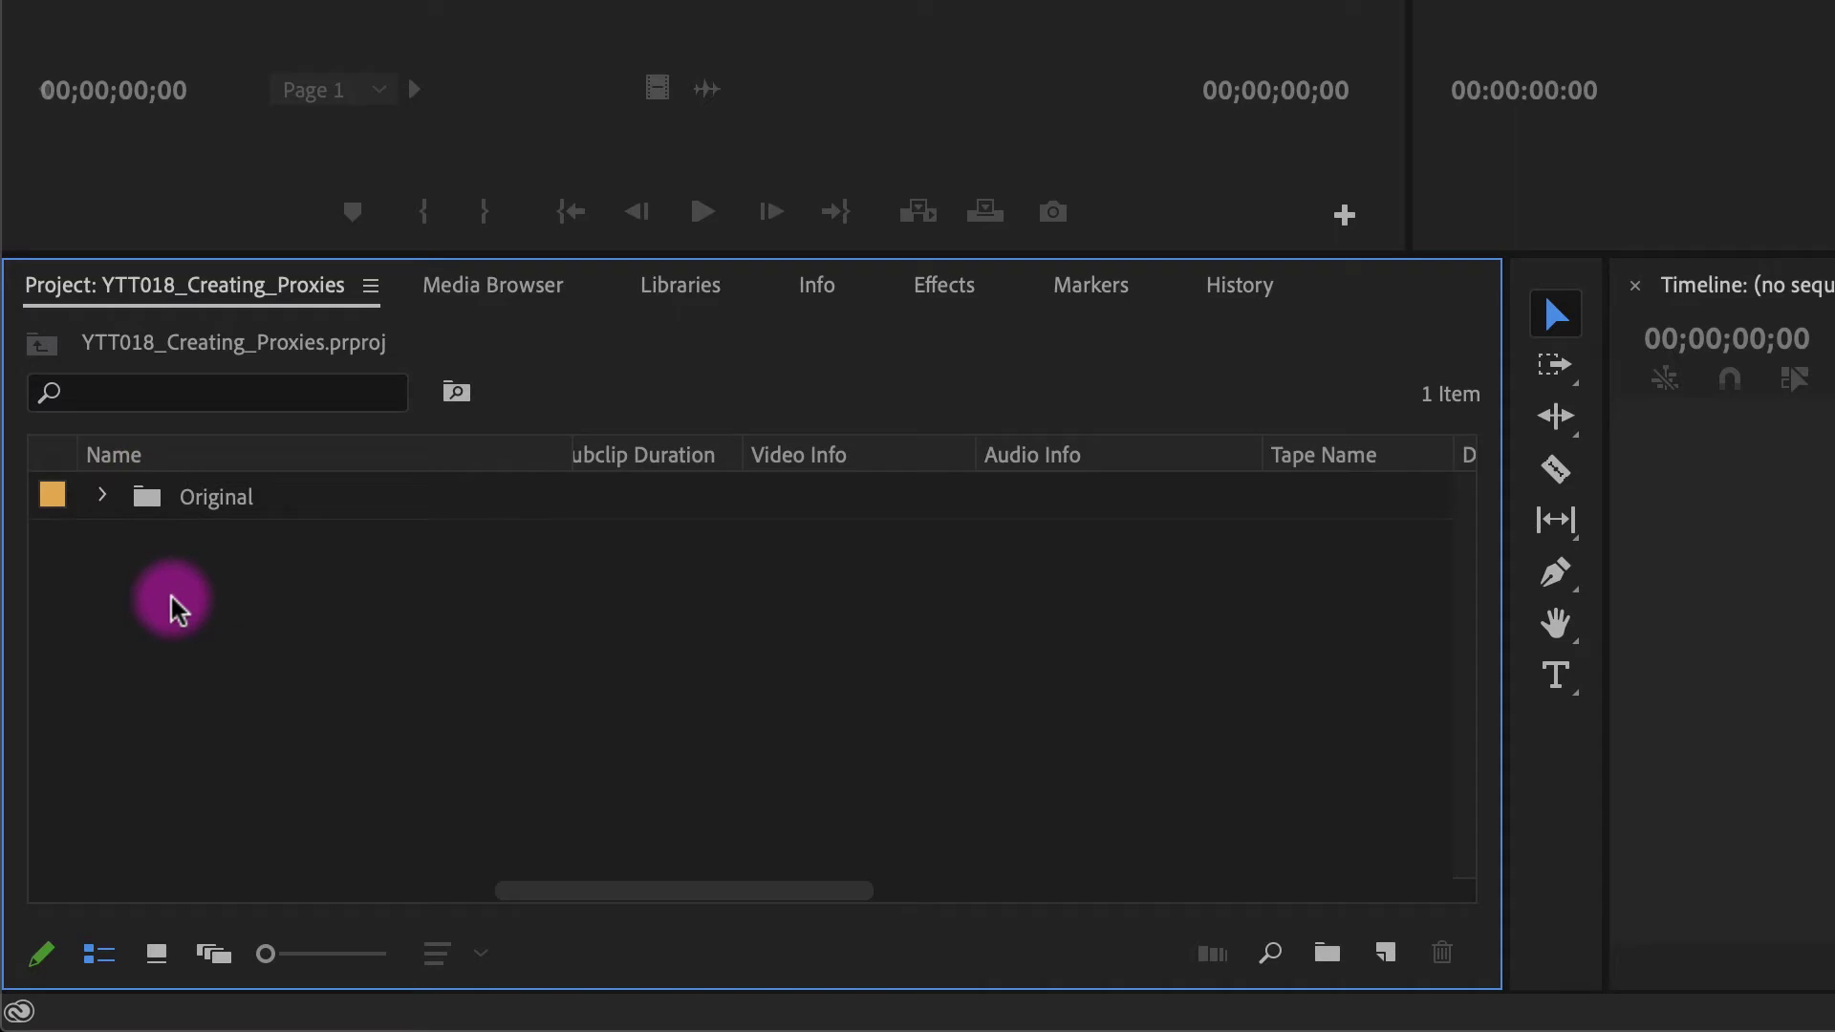
right_click(156, 642)
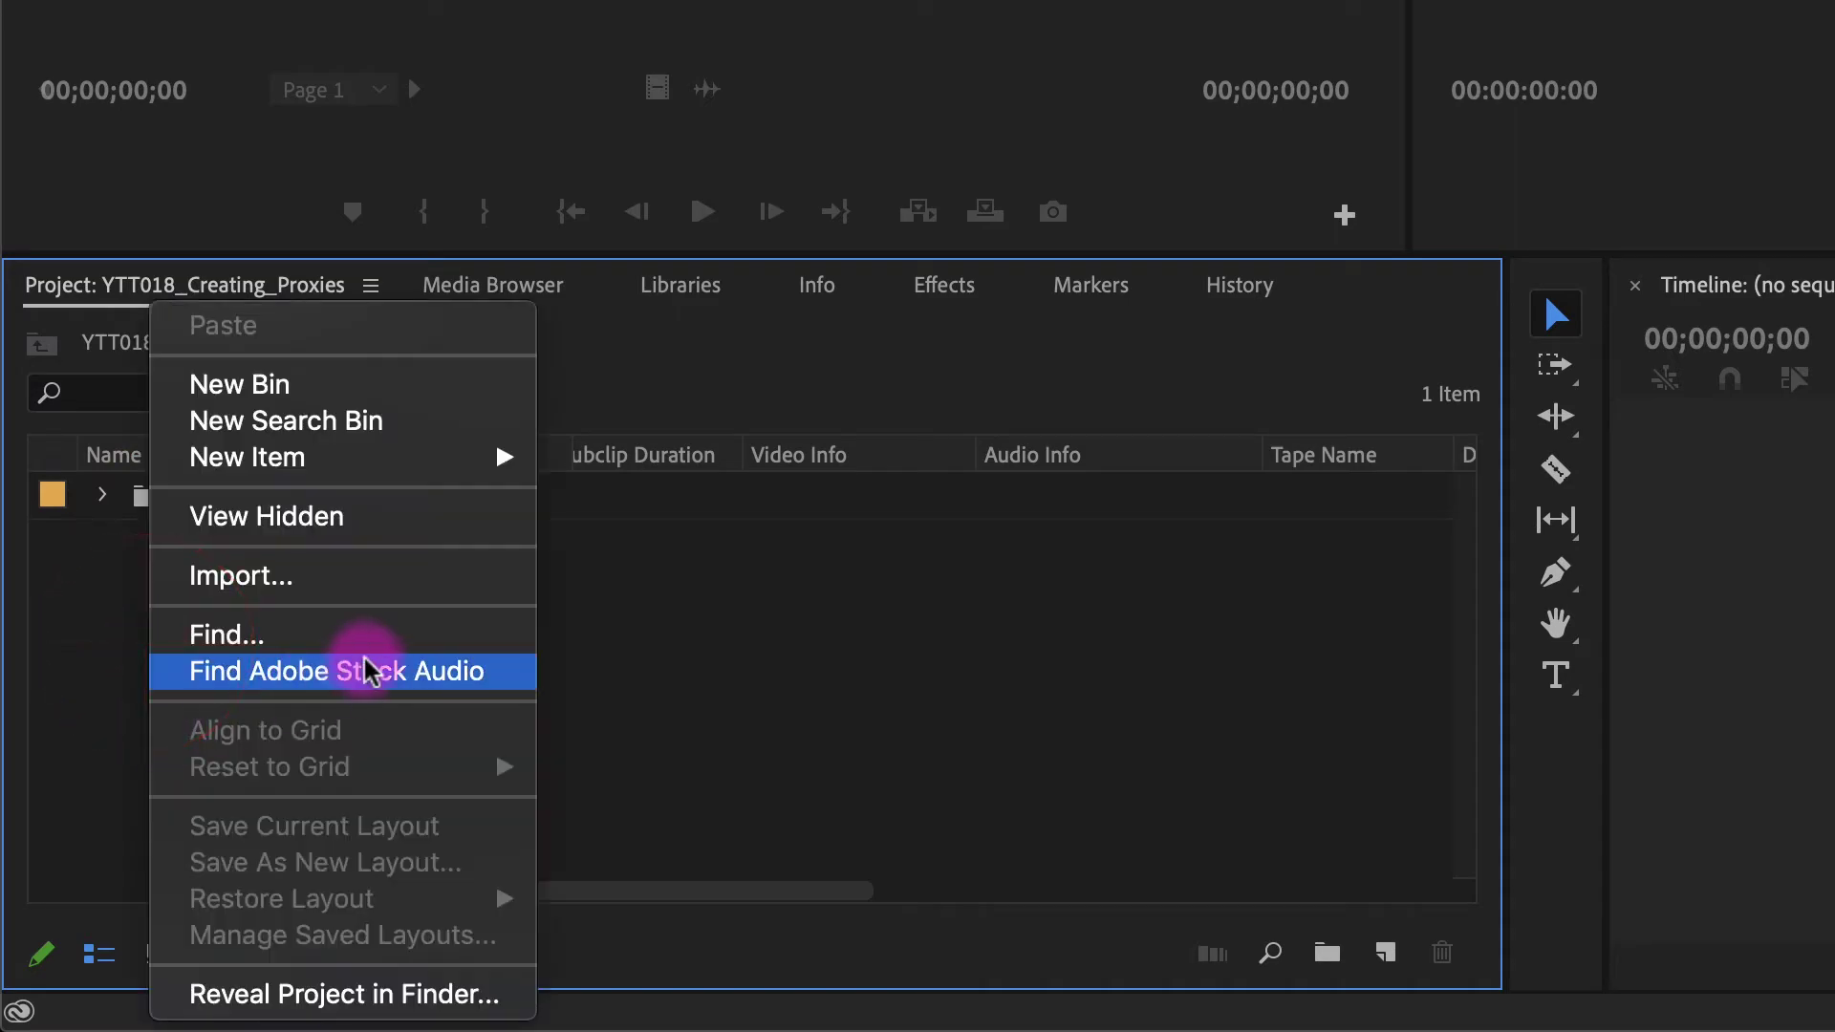
mouse_move(459, 463)
click(592, 463)
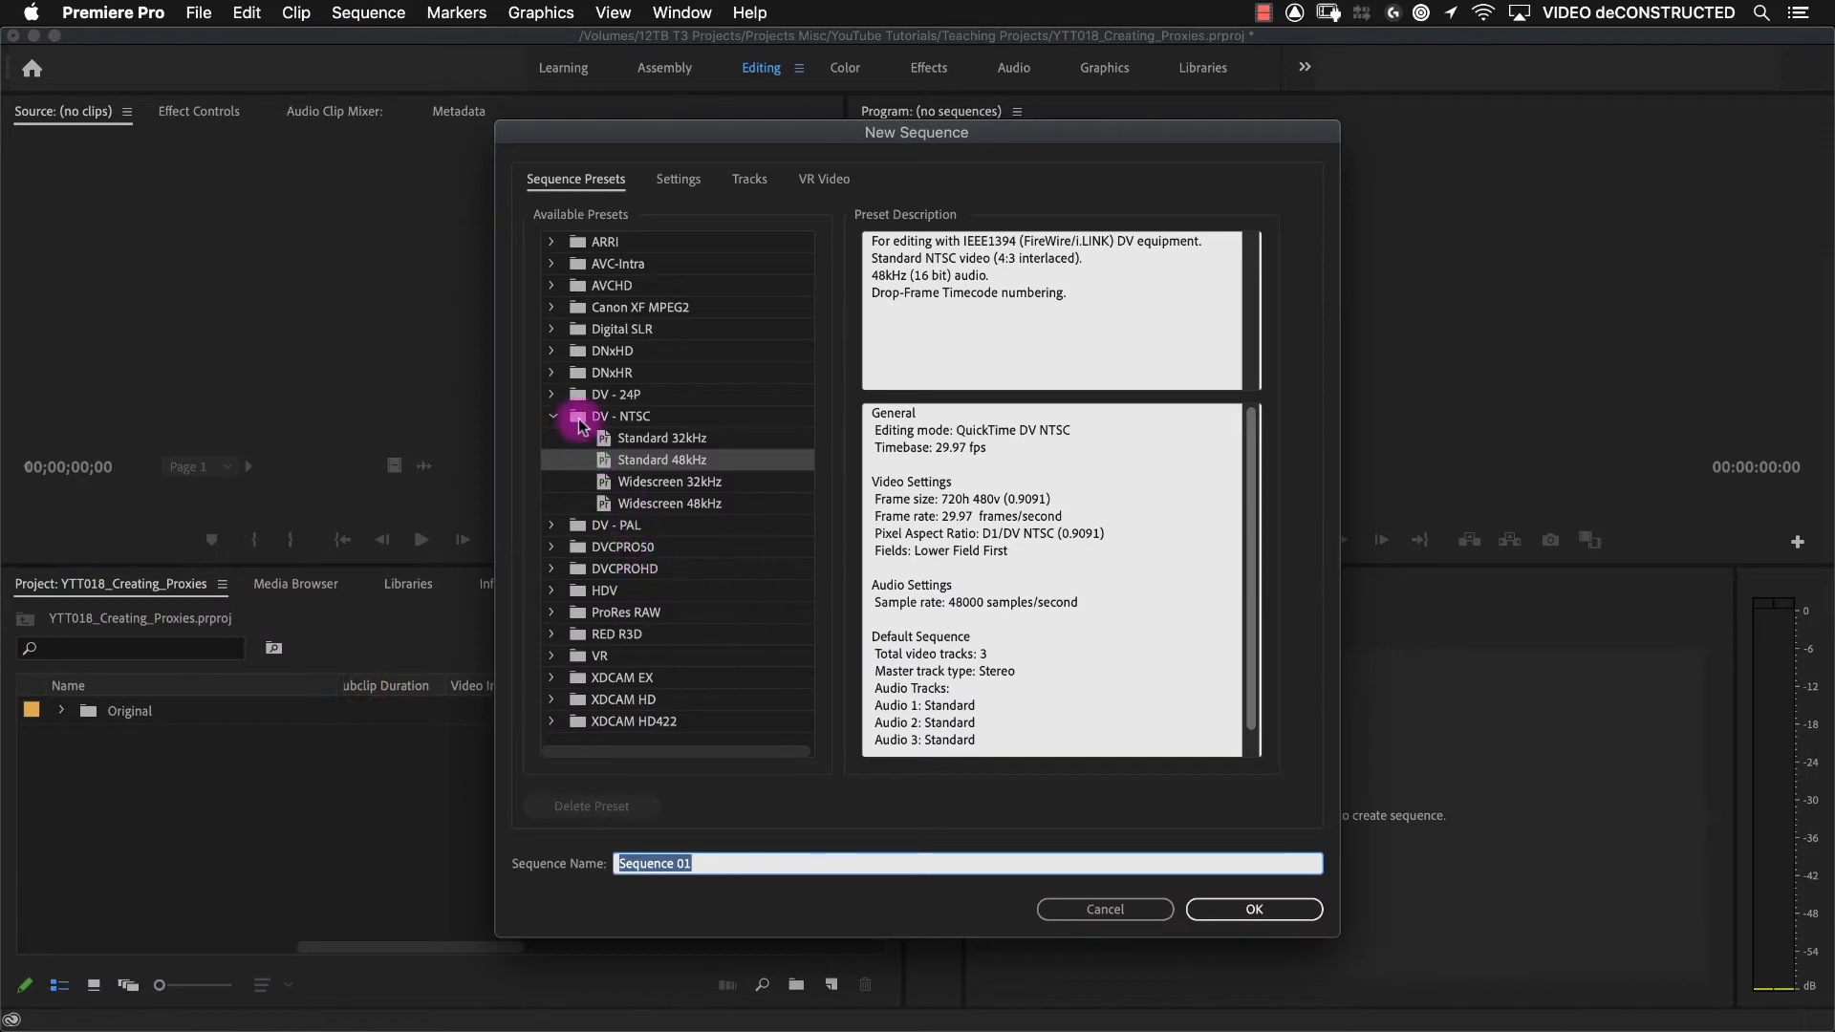
click(551, 247)
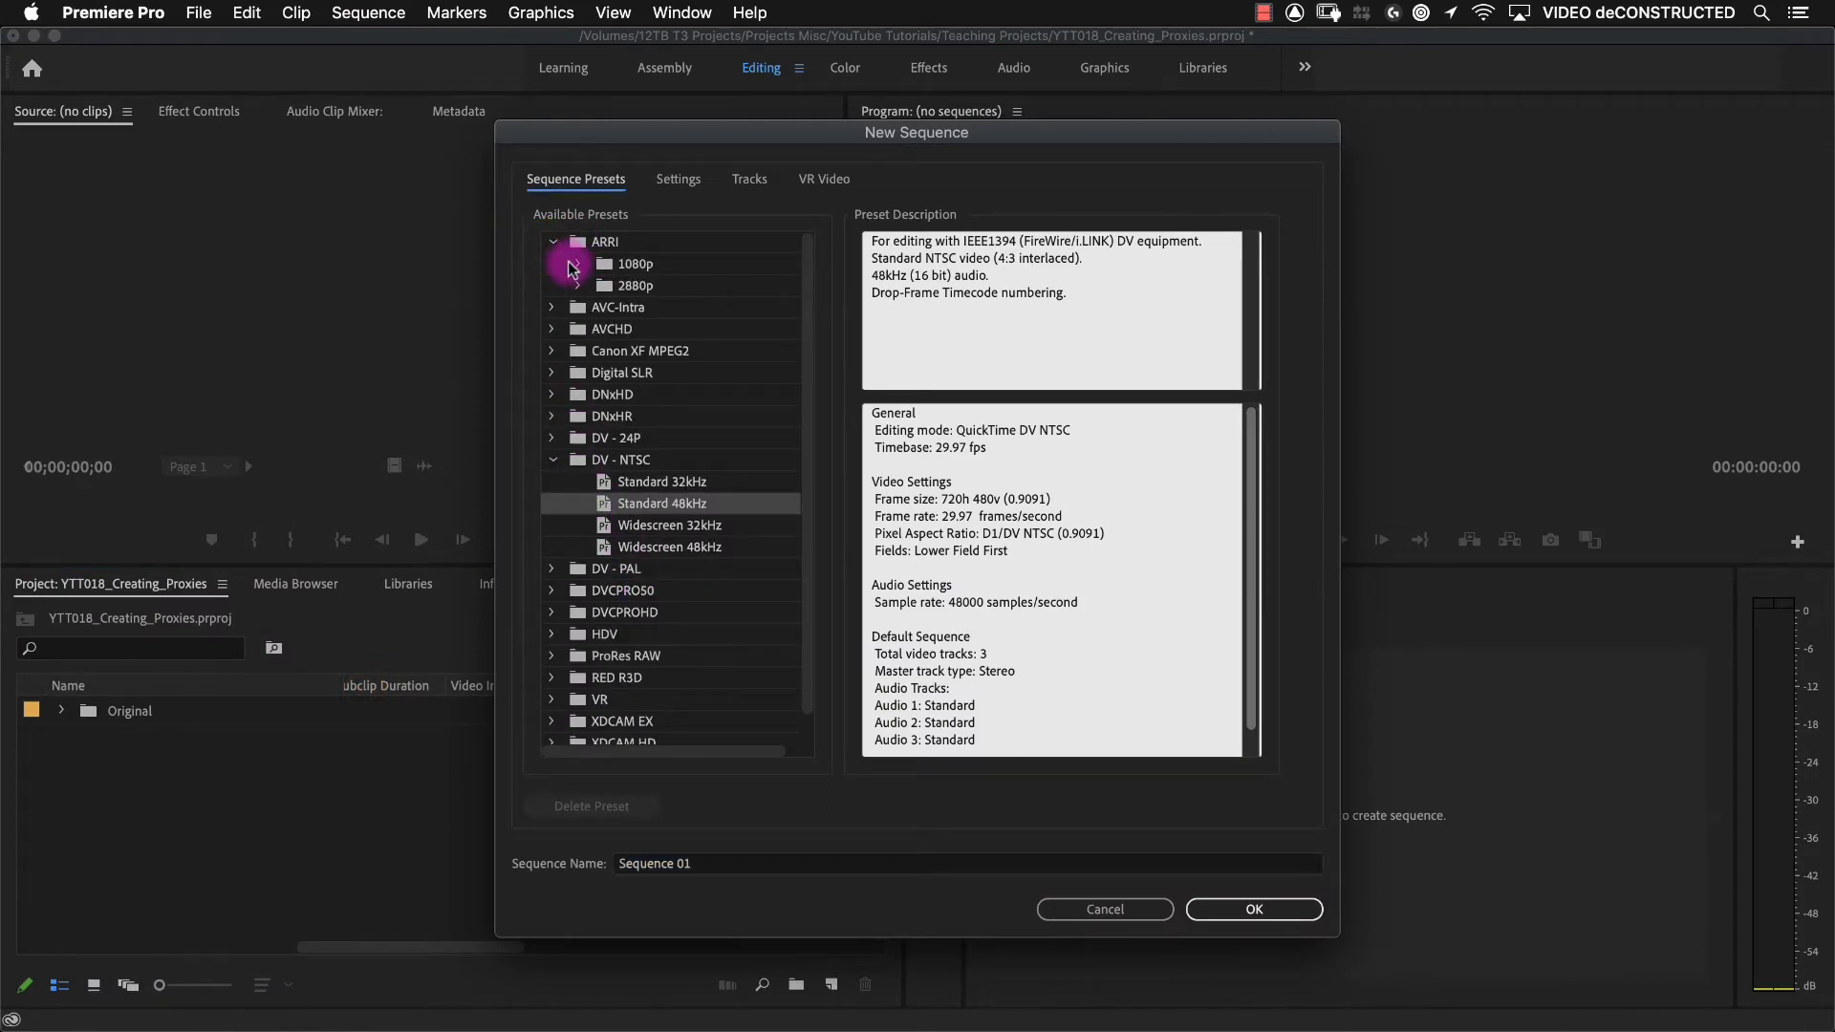
click(573, 264)
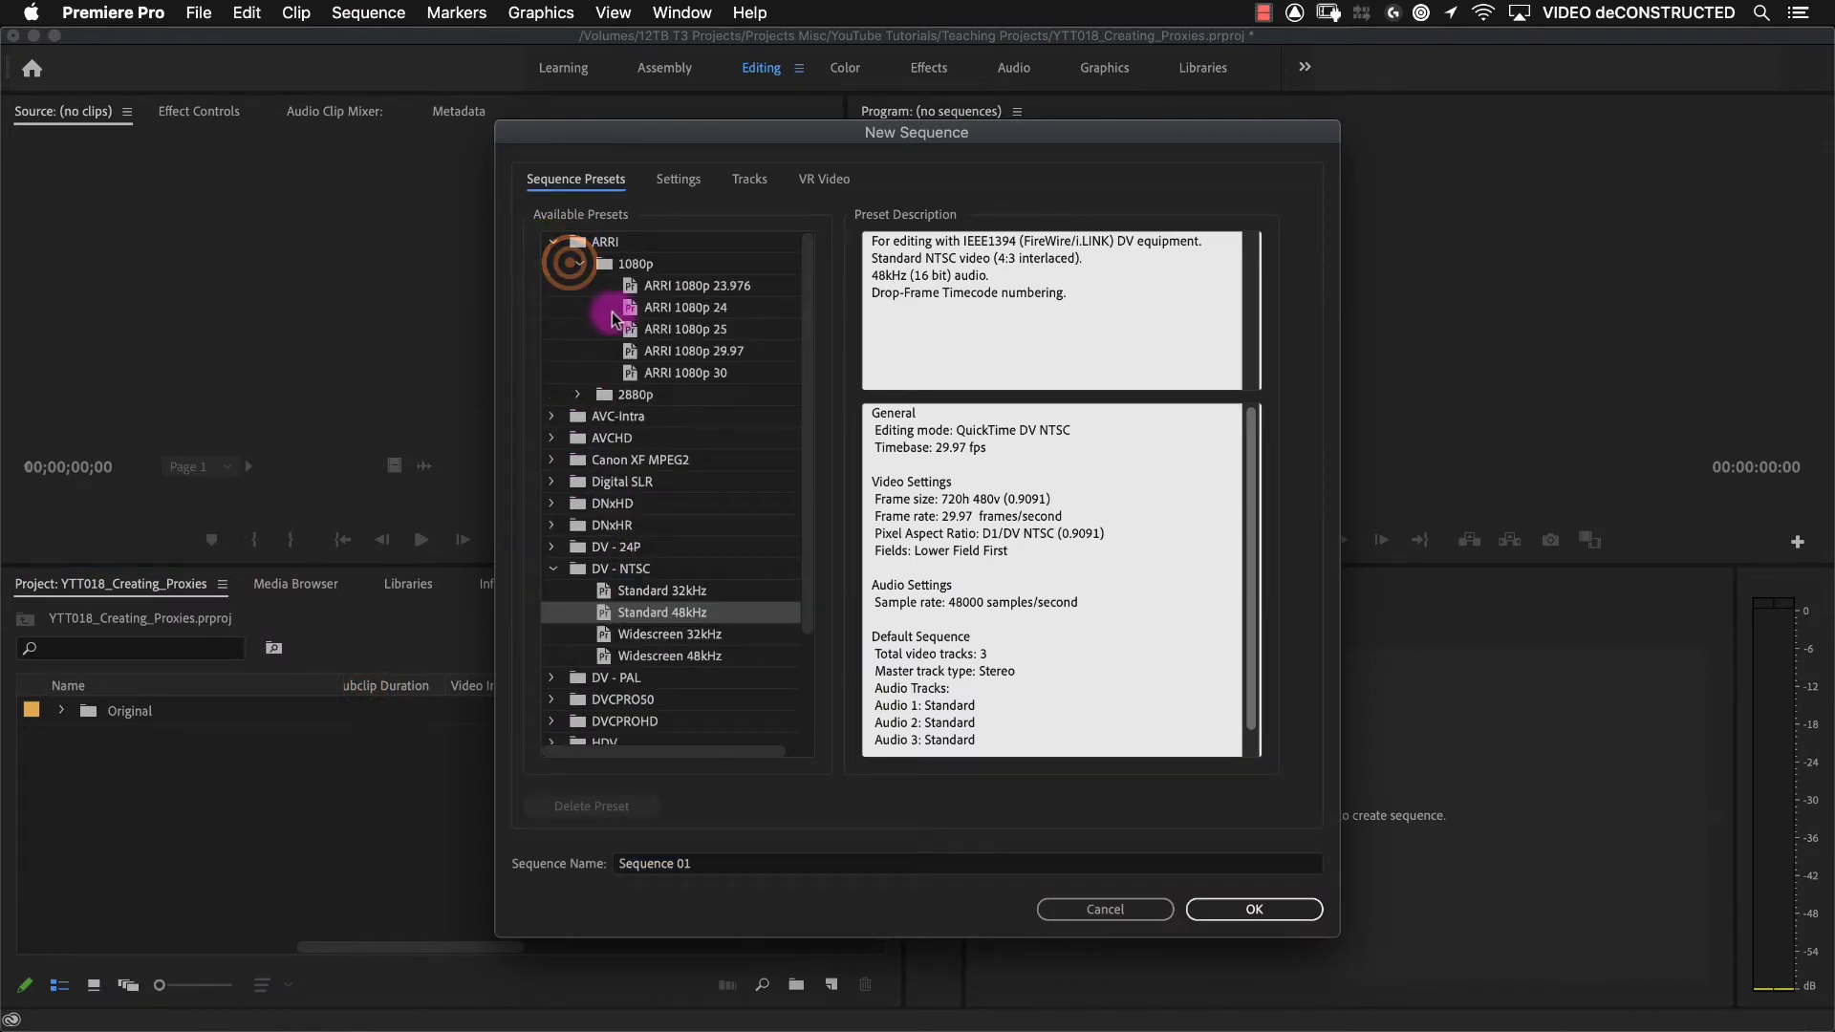
click(704, 285)
Step: Create Sequence 01 and drop the Original bin's clips into it, keeping existing settings
click(1254, 909)
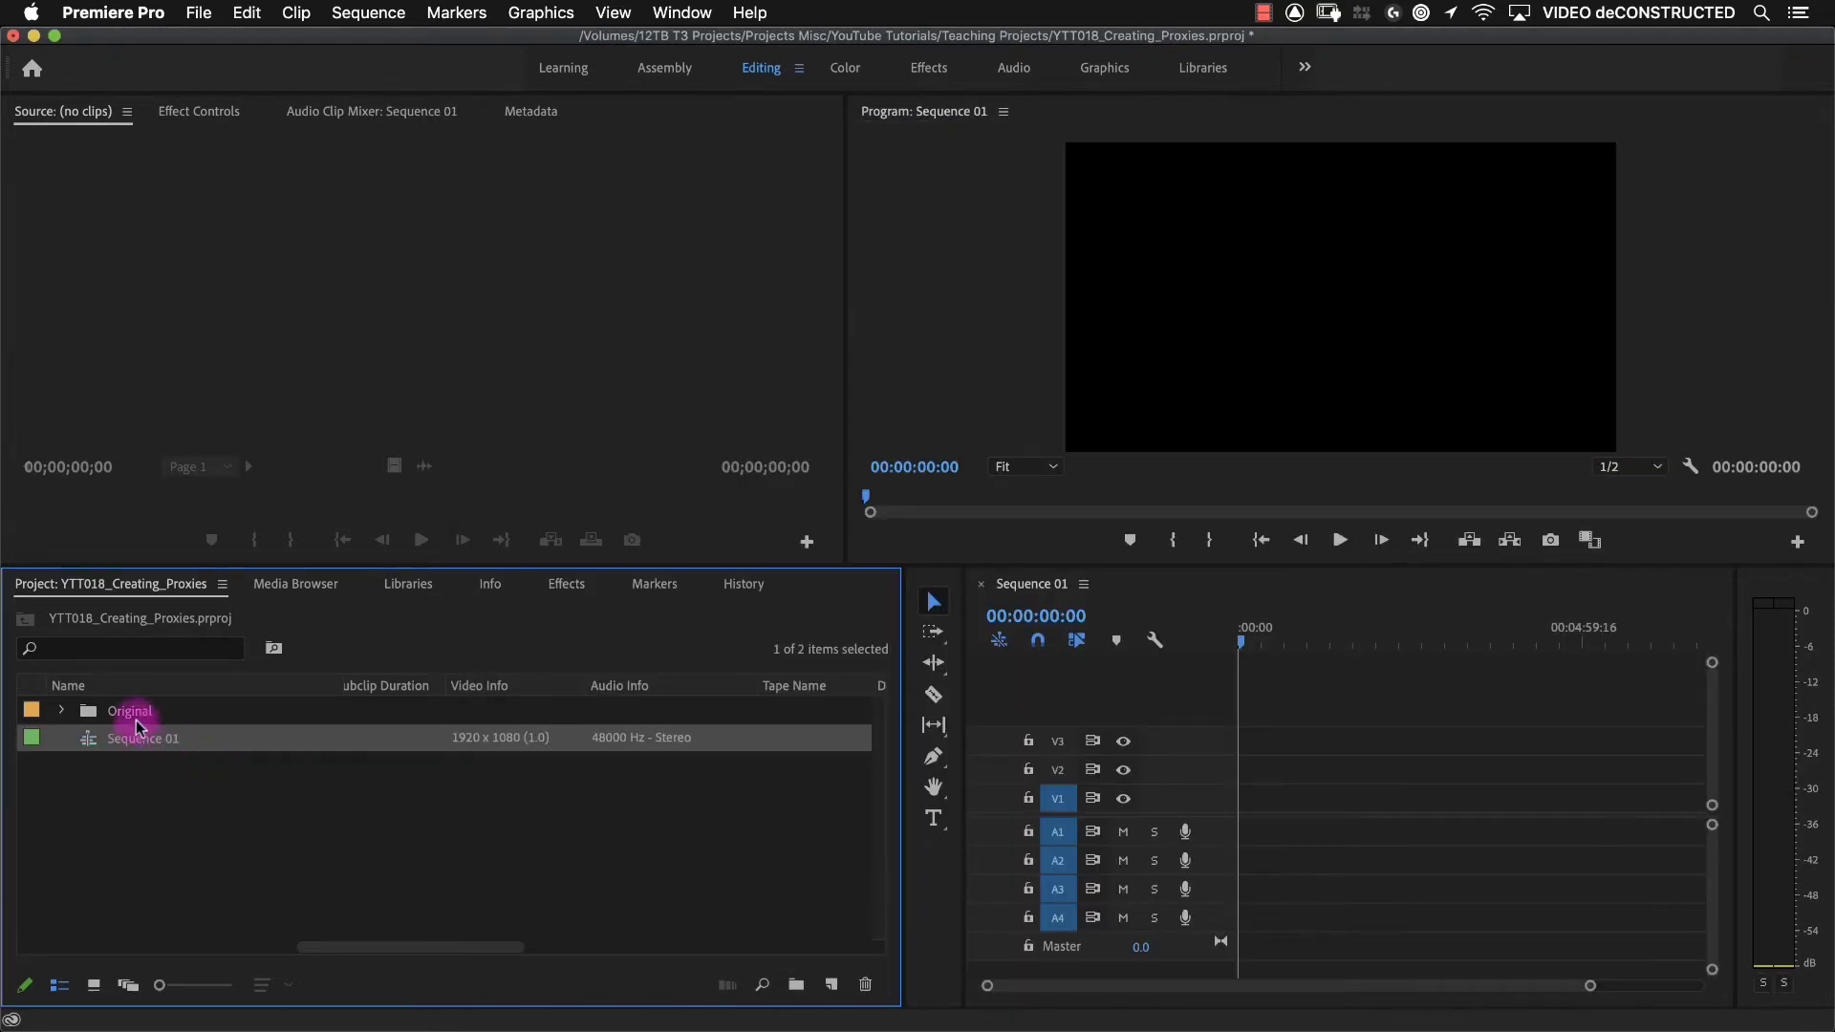
drag(91, 719, 1231, 805)
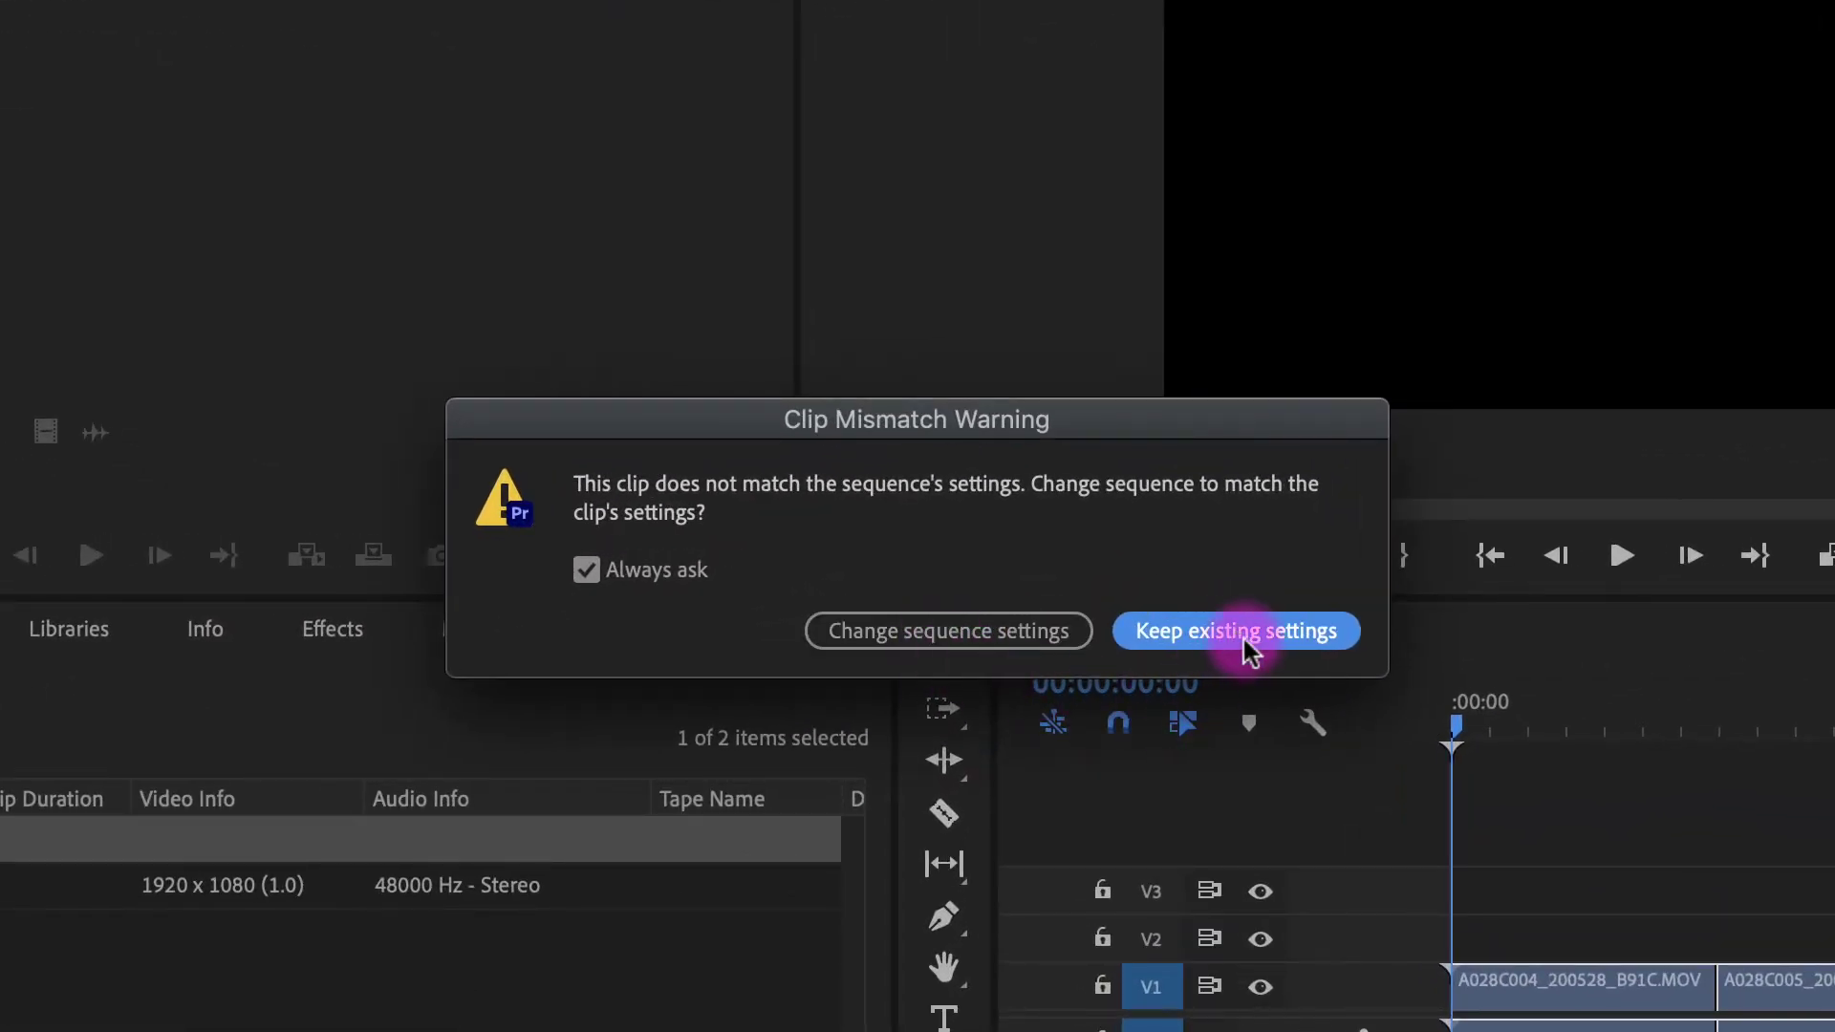
click(1239, 630)
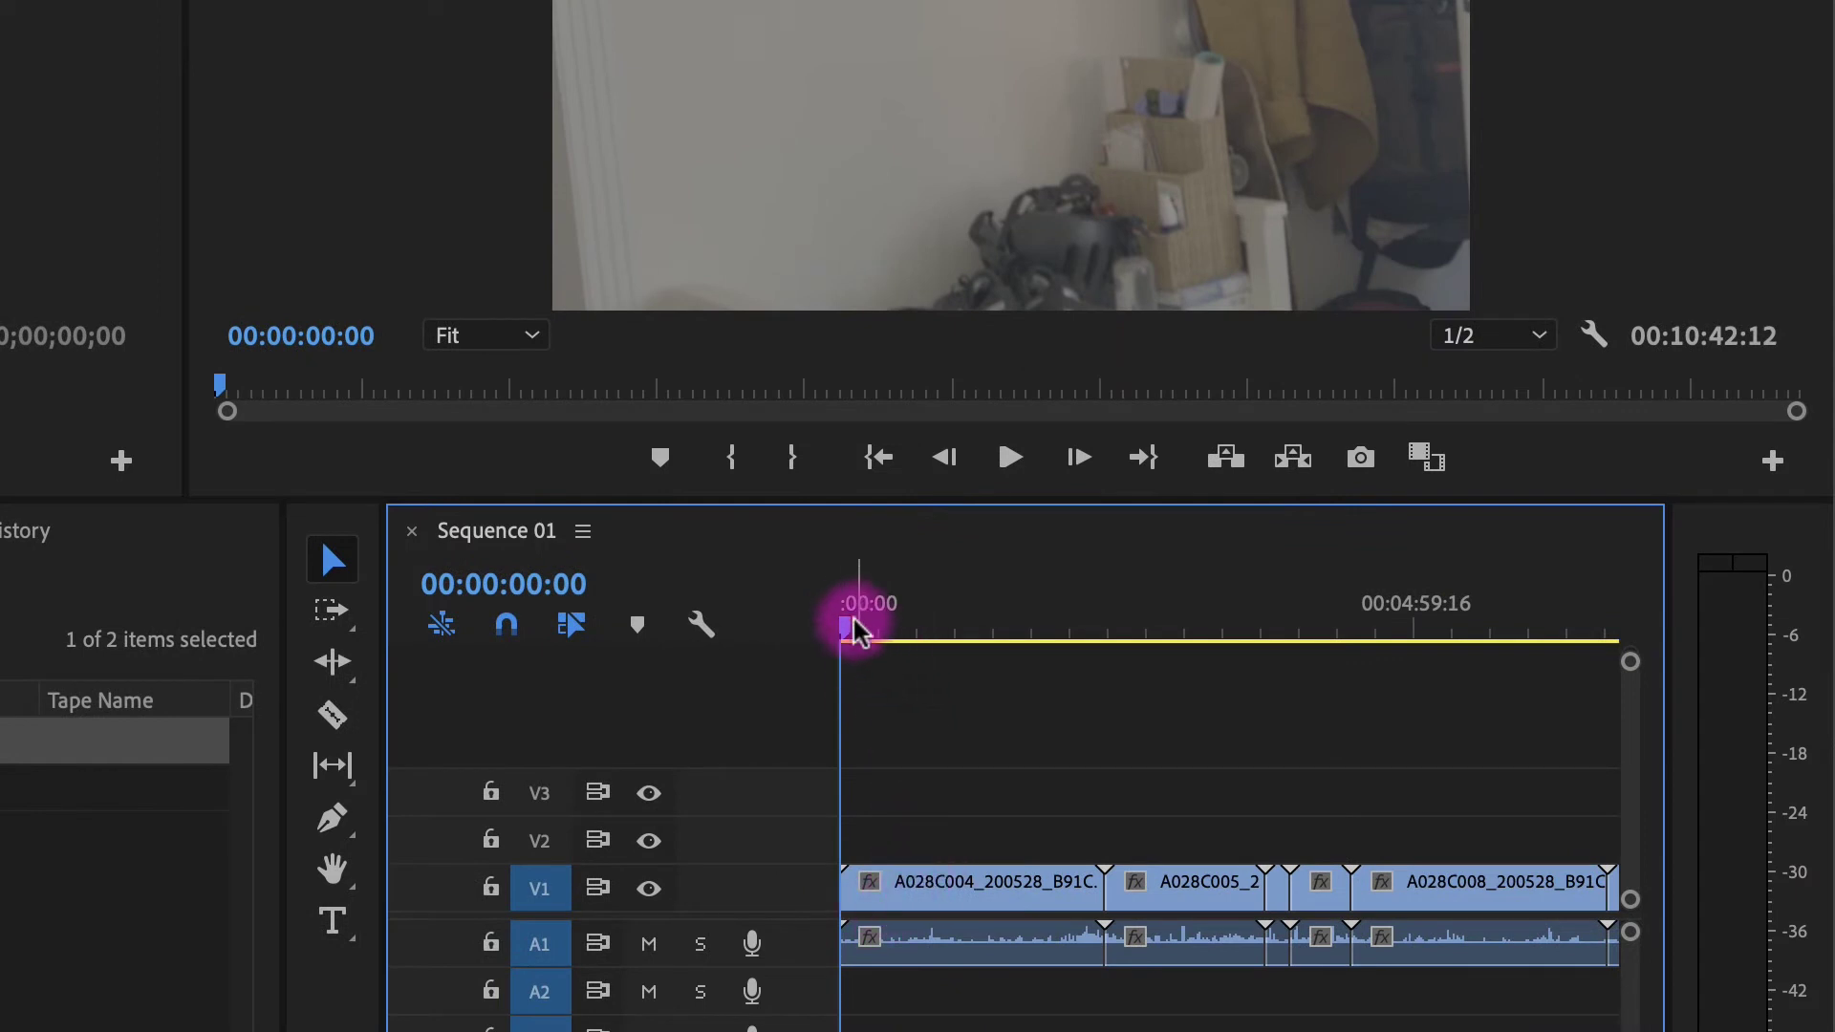
Step: Zoom out on the timeline and marquee-select all the clips
mouse_move(858, 631)
mouse_down()
mouse_move(860, 615)
mouse_move(841, 623)
mouse_up()
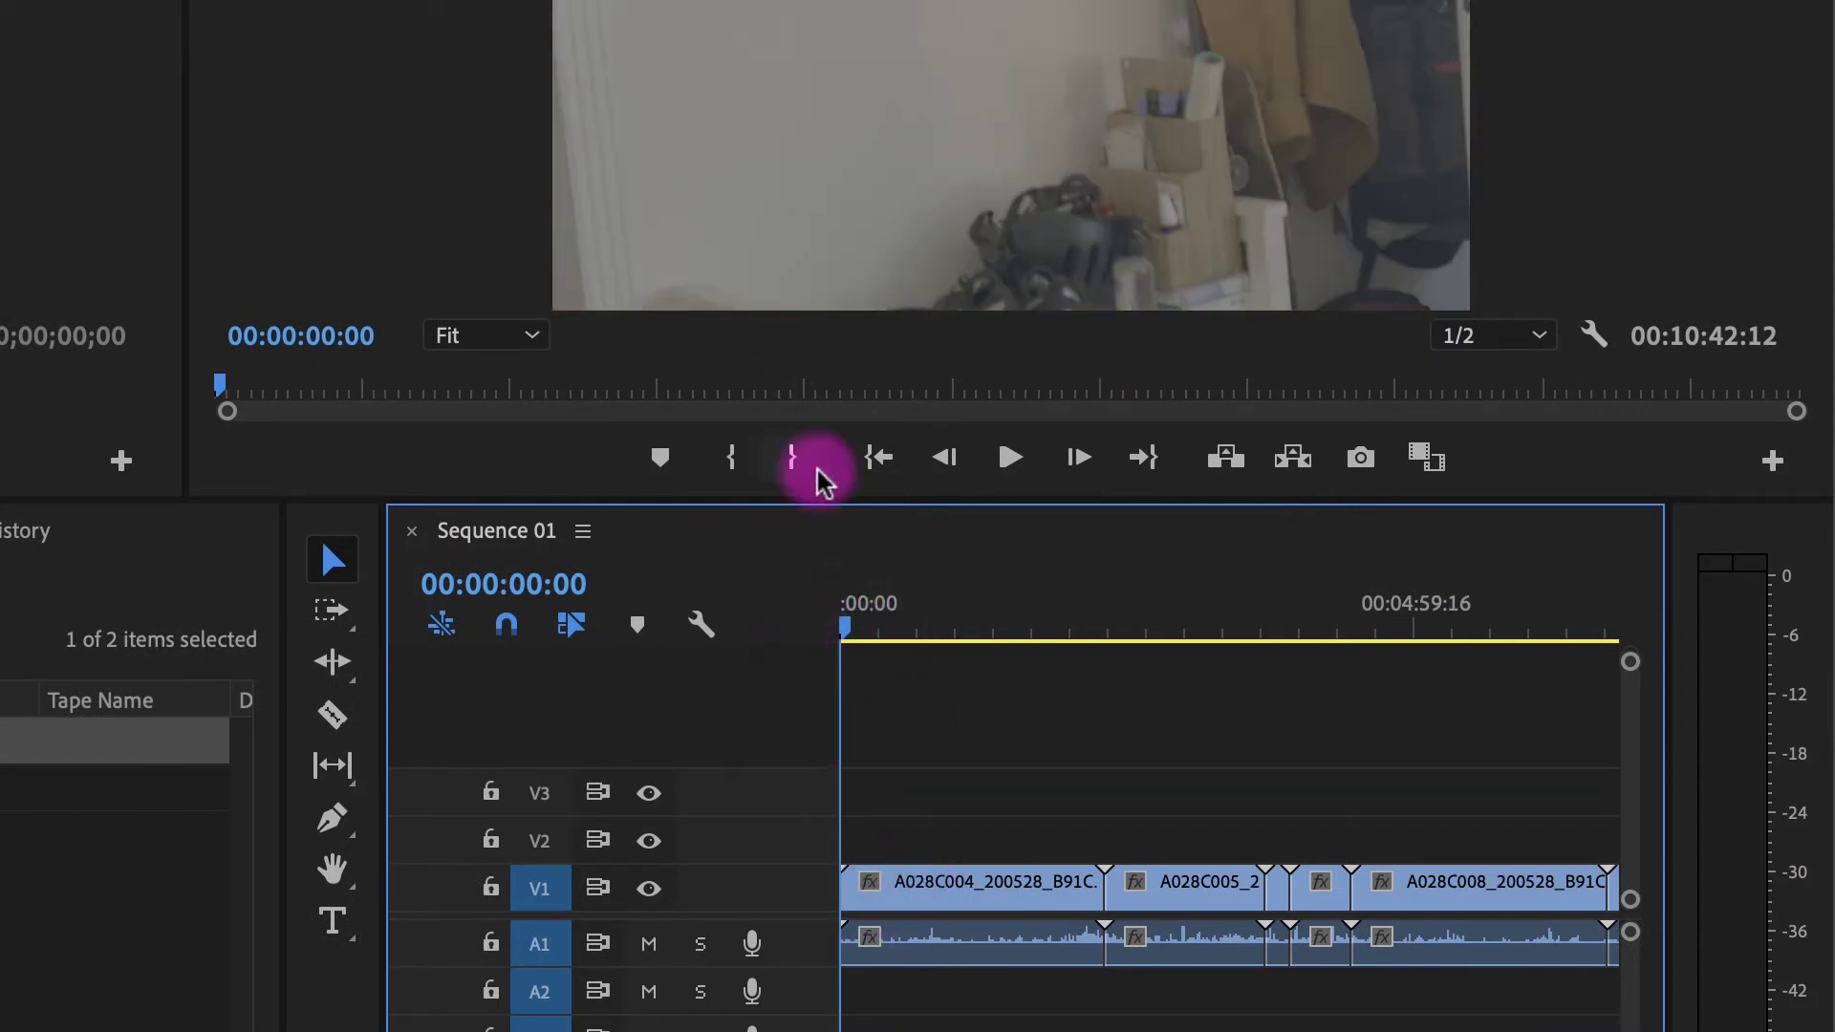
key(minus)
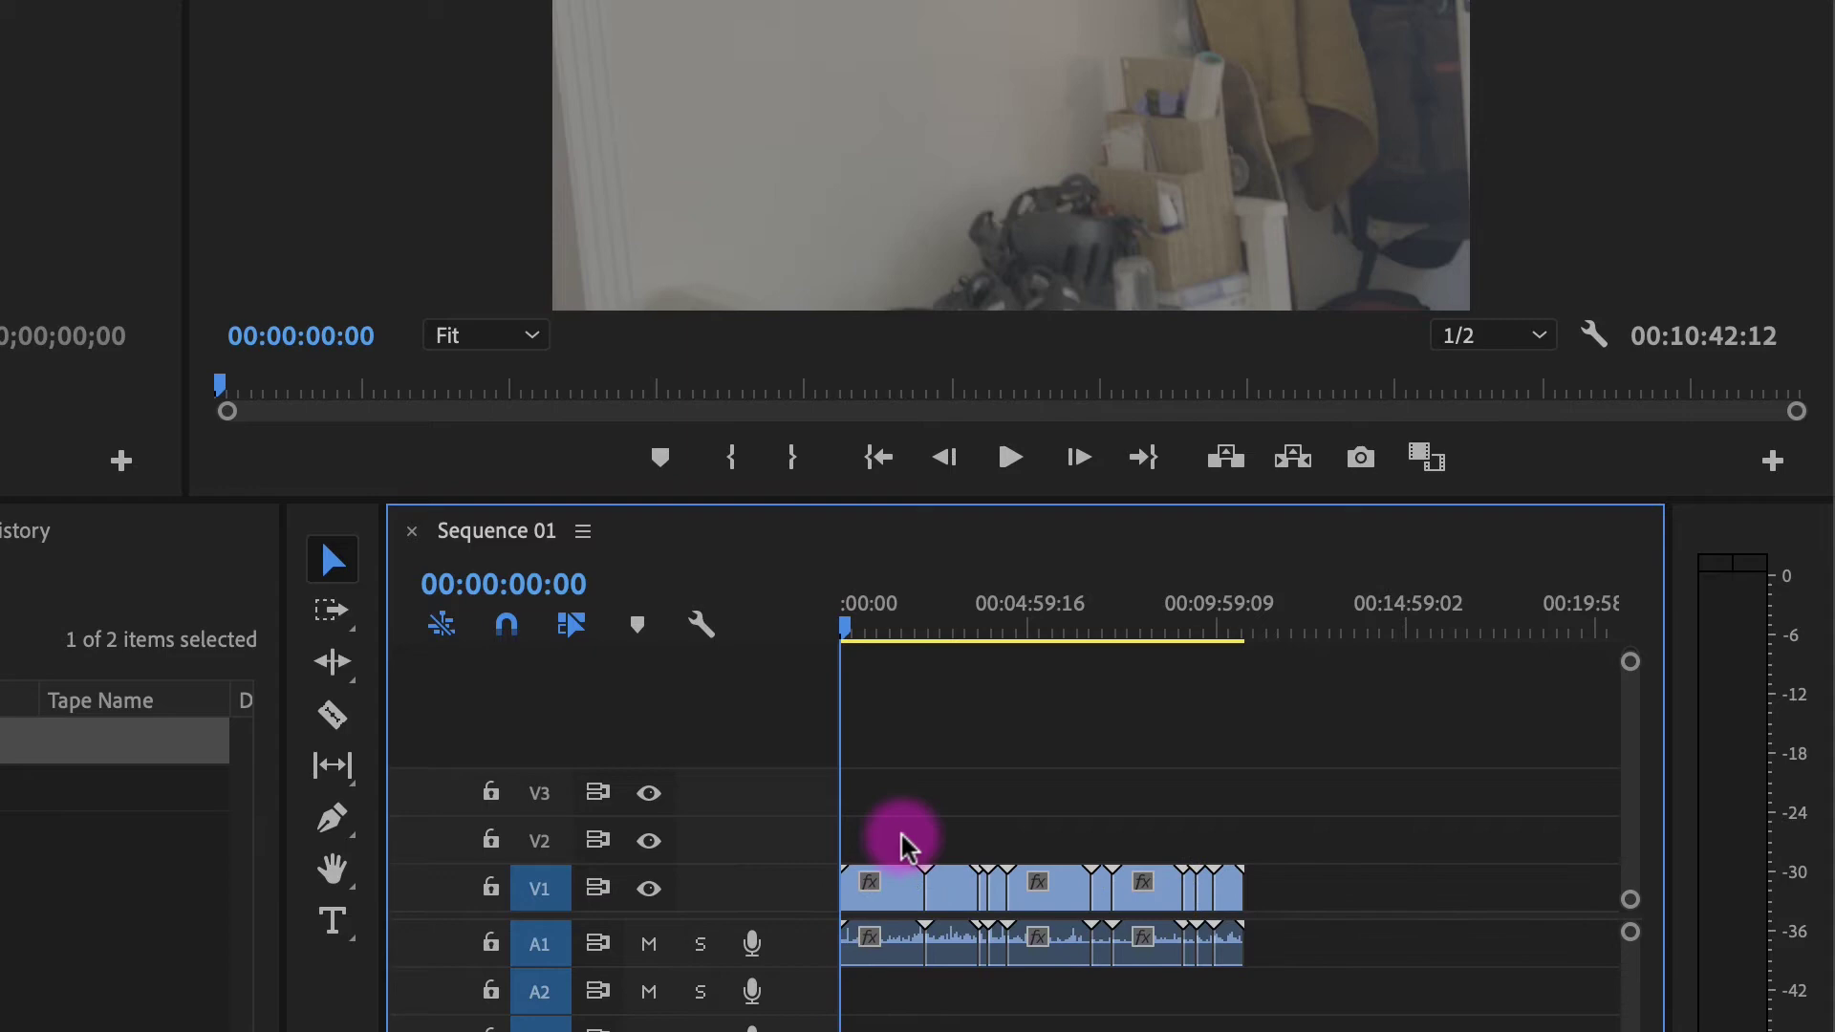
drag(1323, 790, 870, 906)
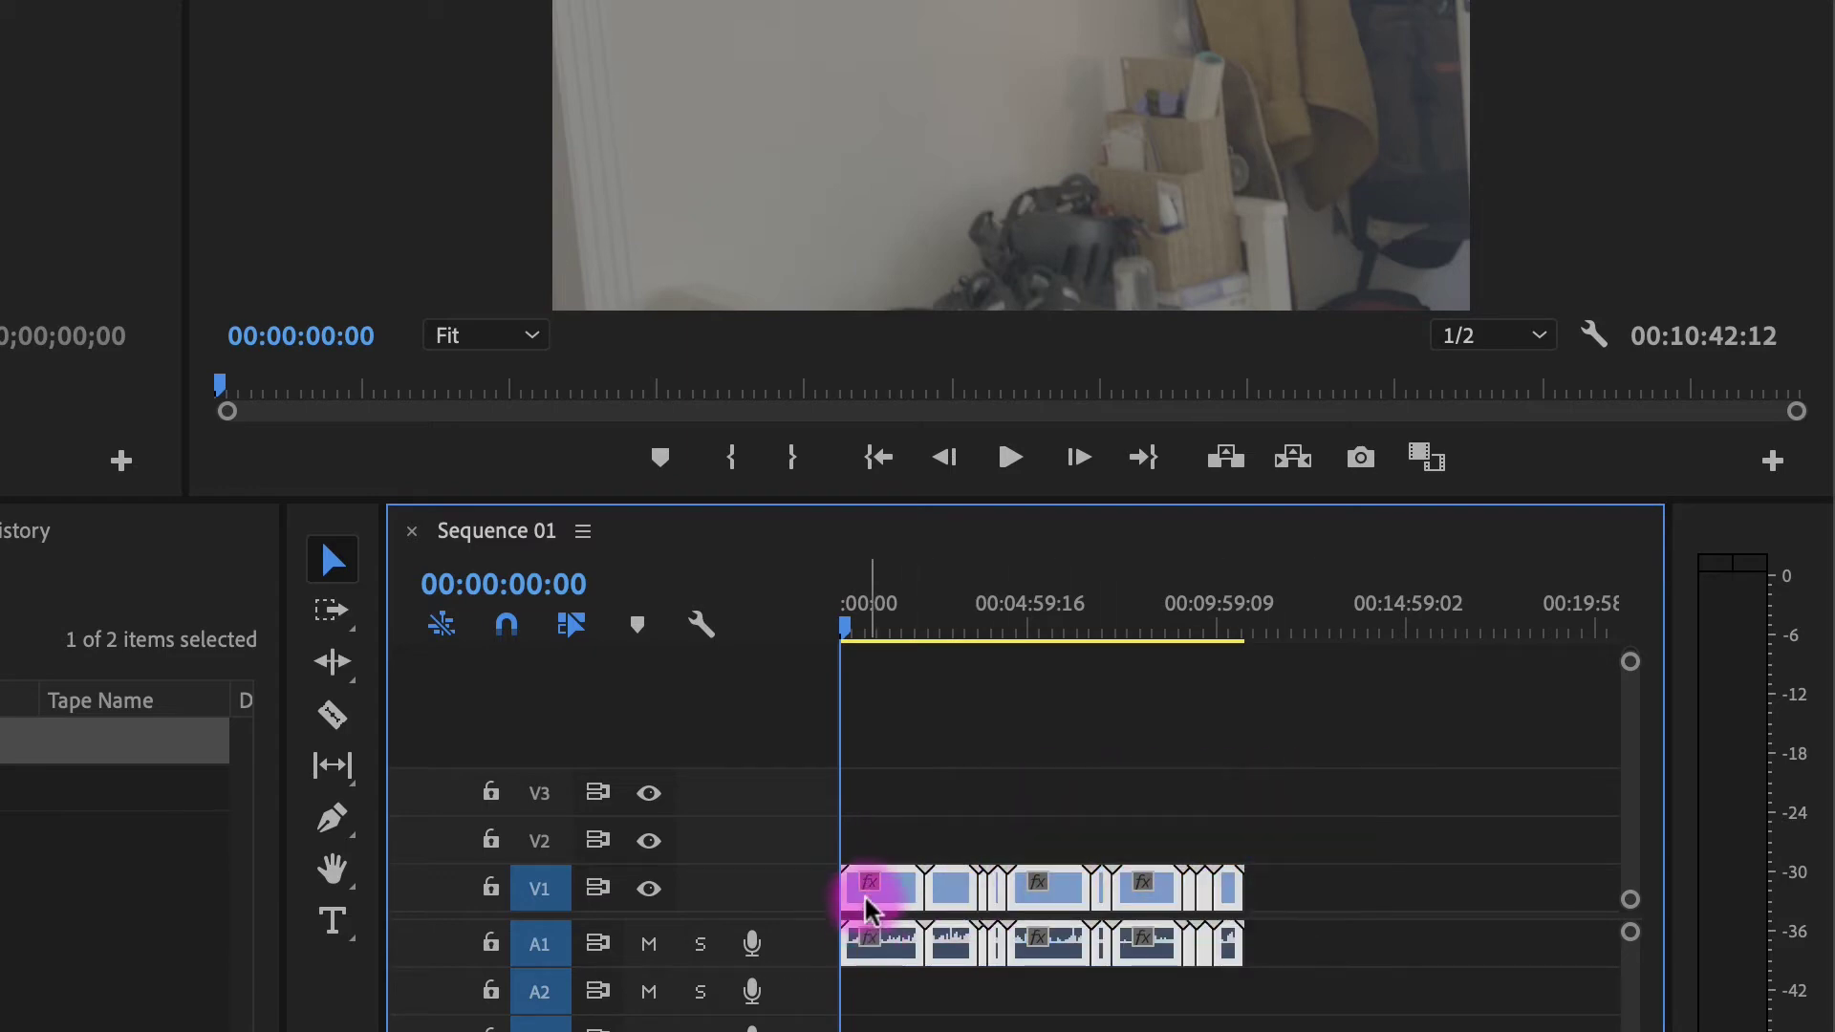
Step: Apply Set to Frame Size so the selected 4096 x 2160 clips fit 1080p
right_click(867, 894)
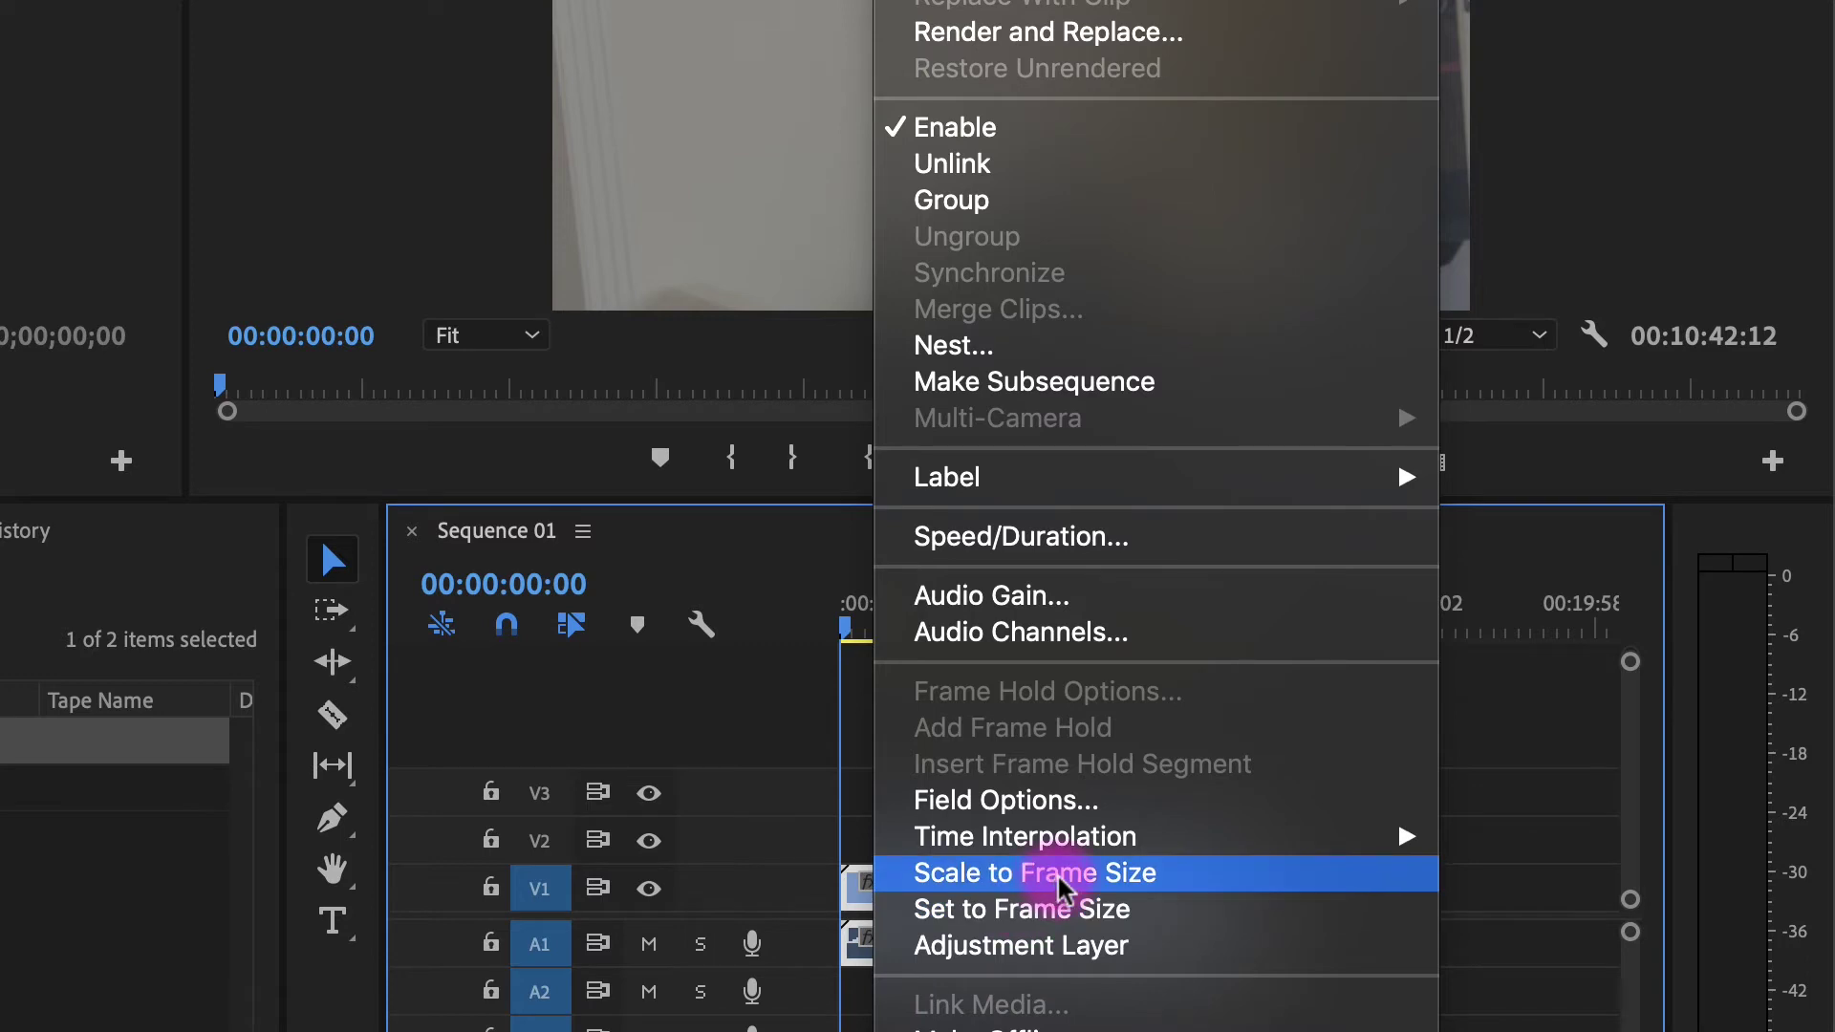
click(1064, 909)
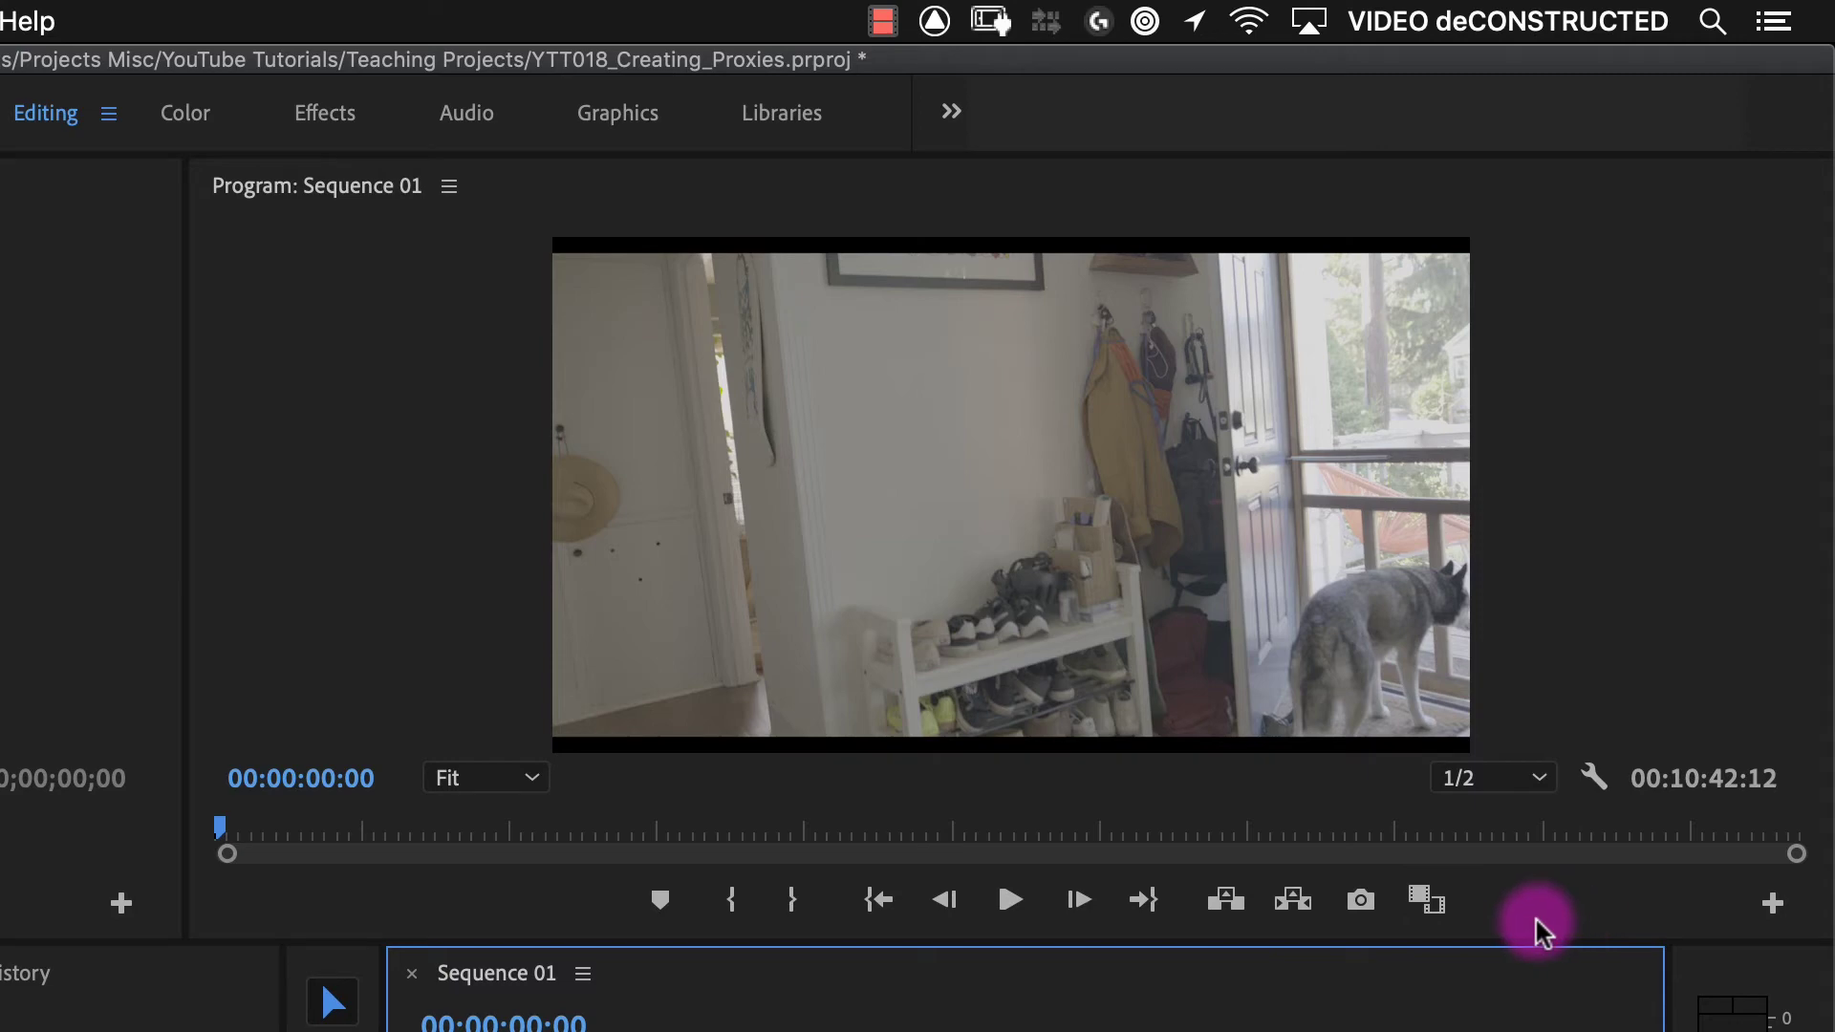
Step: Add the Toggle Proxies button to the Program monitor and switch playback to proxies
click(1770, 905)
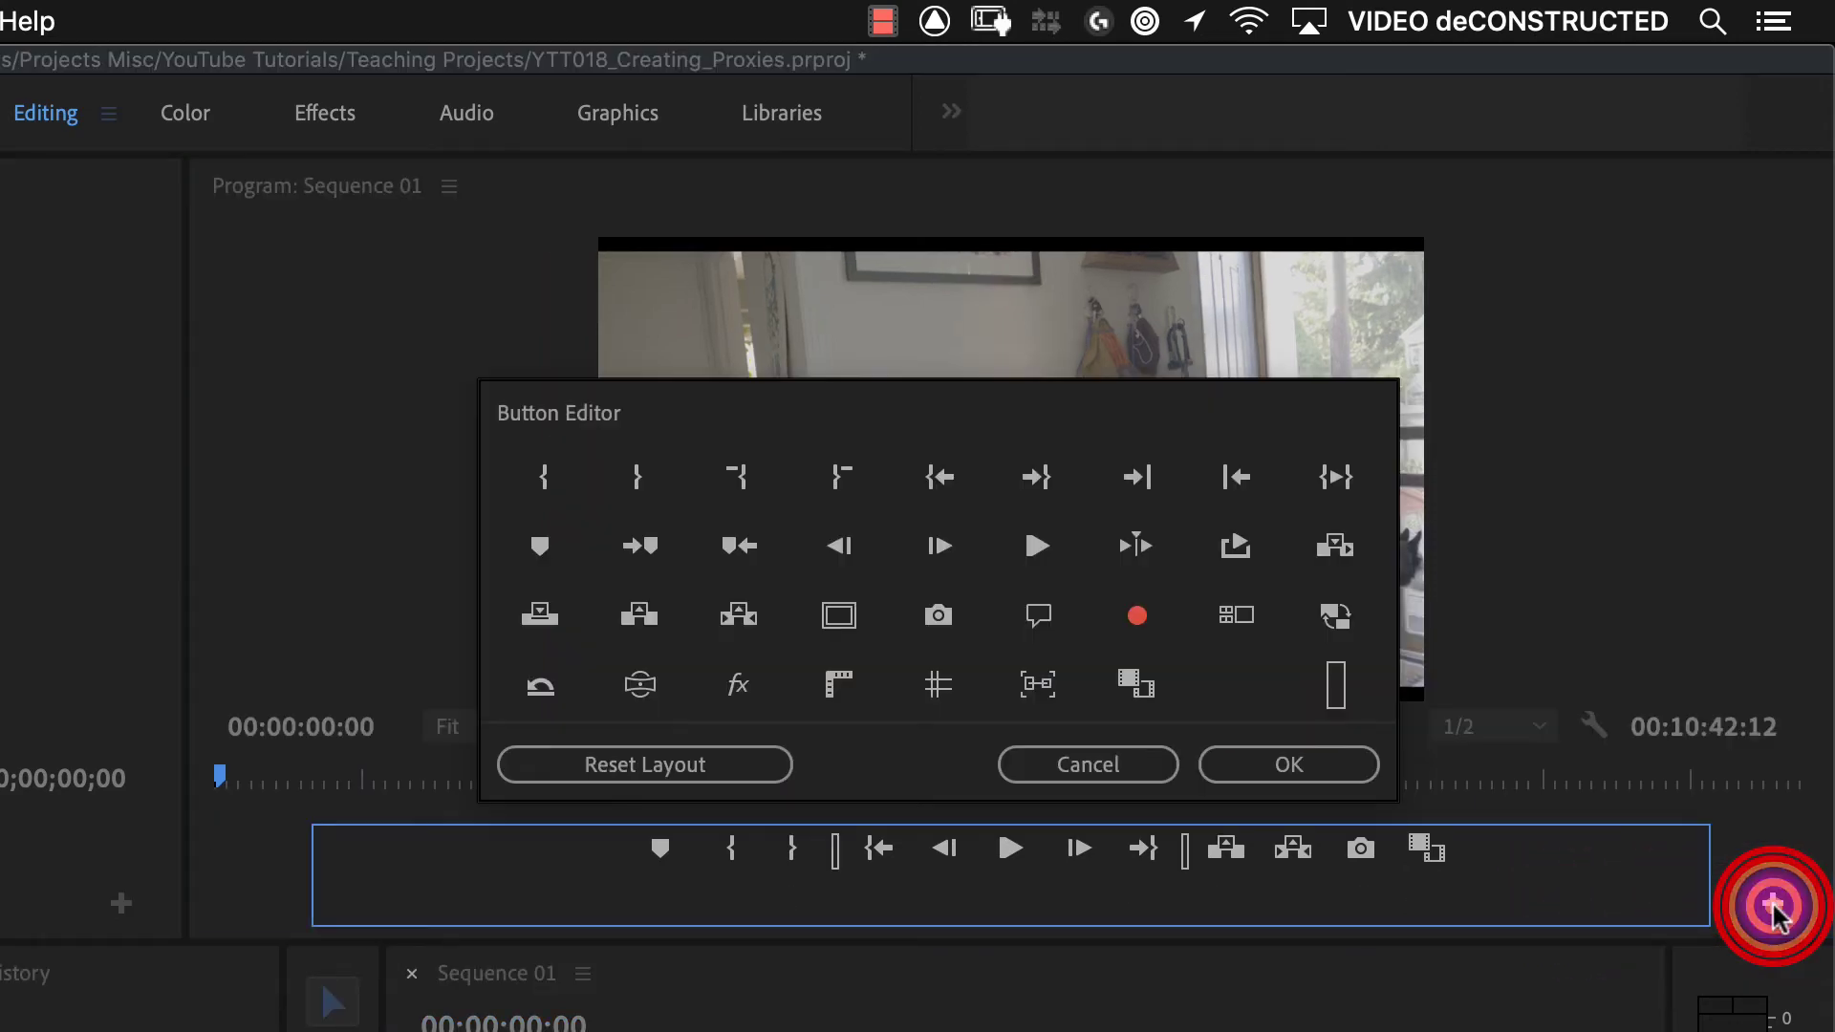
click(1331, 616)
drag(1331, 616, 1487, 860)
click(1324, 764)
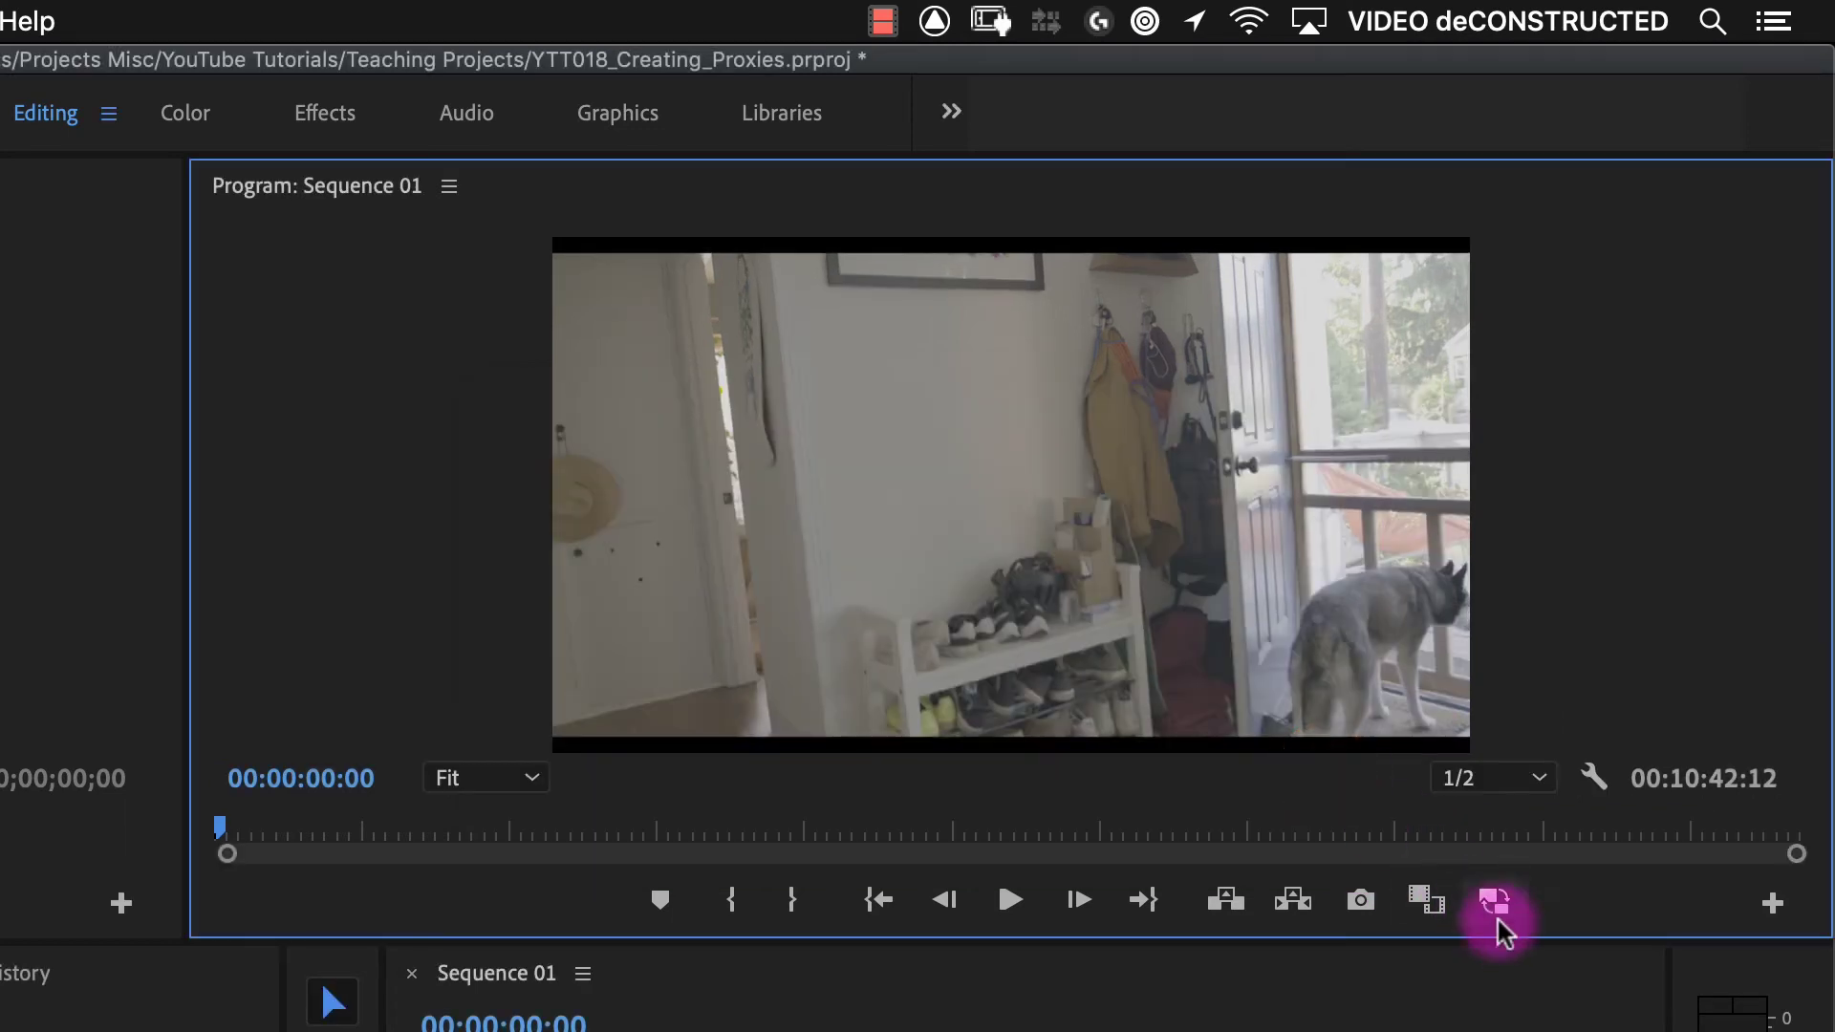
click(1496, 913)
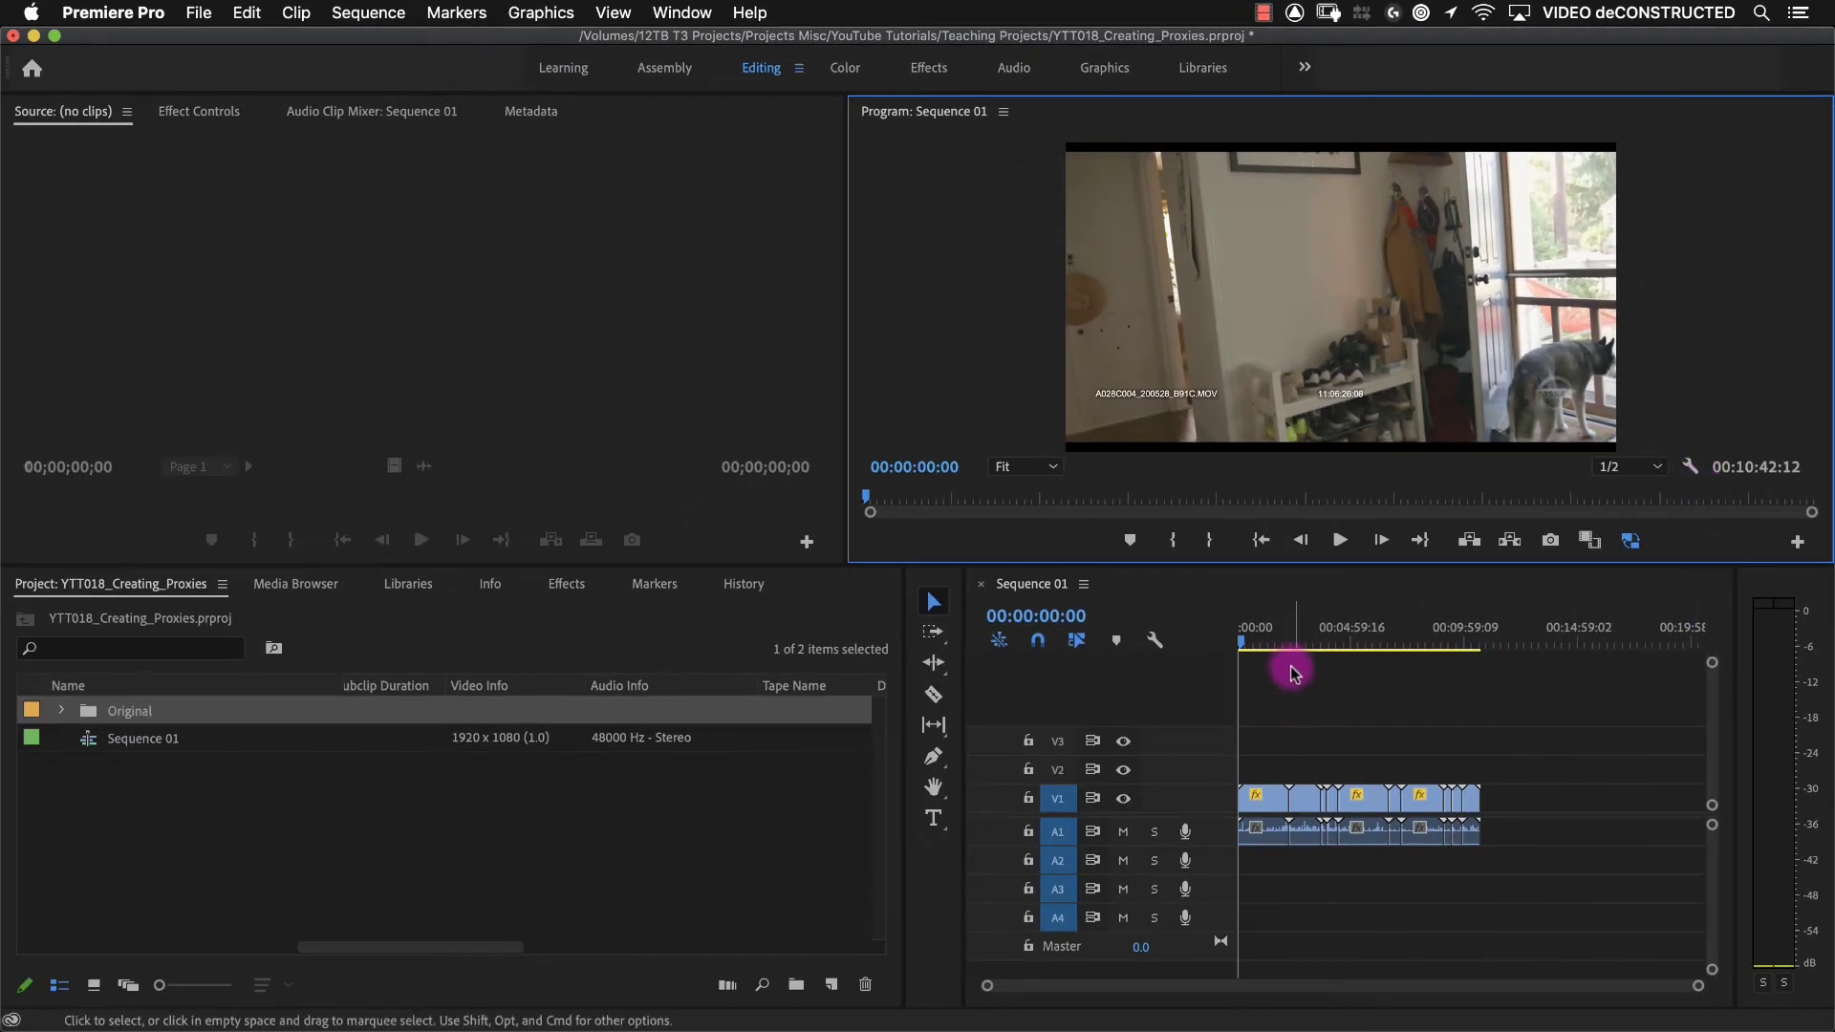
Step: Scrub the Sequence 01 ruler to preview several points through the proxy footage
click(1297, 635)
click(1346, 635)
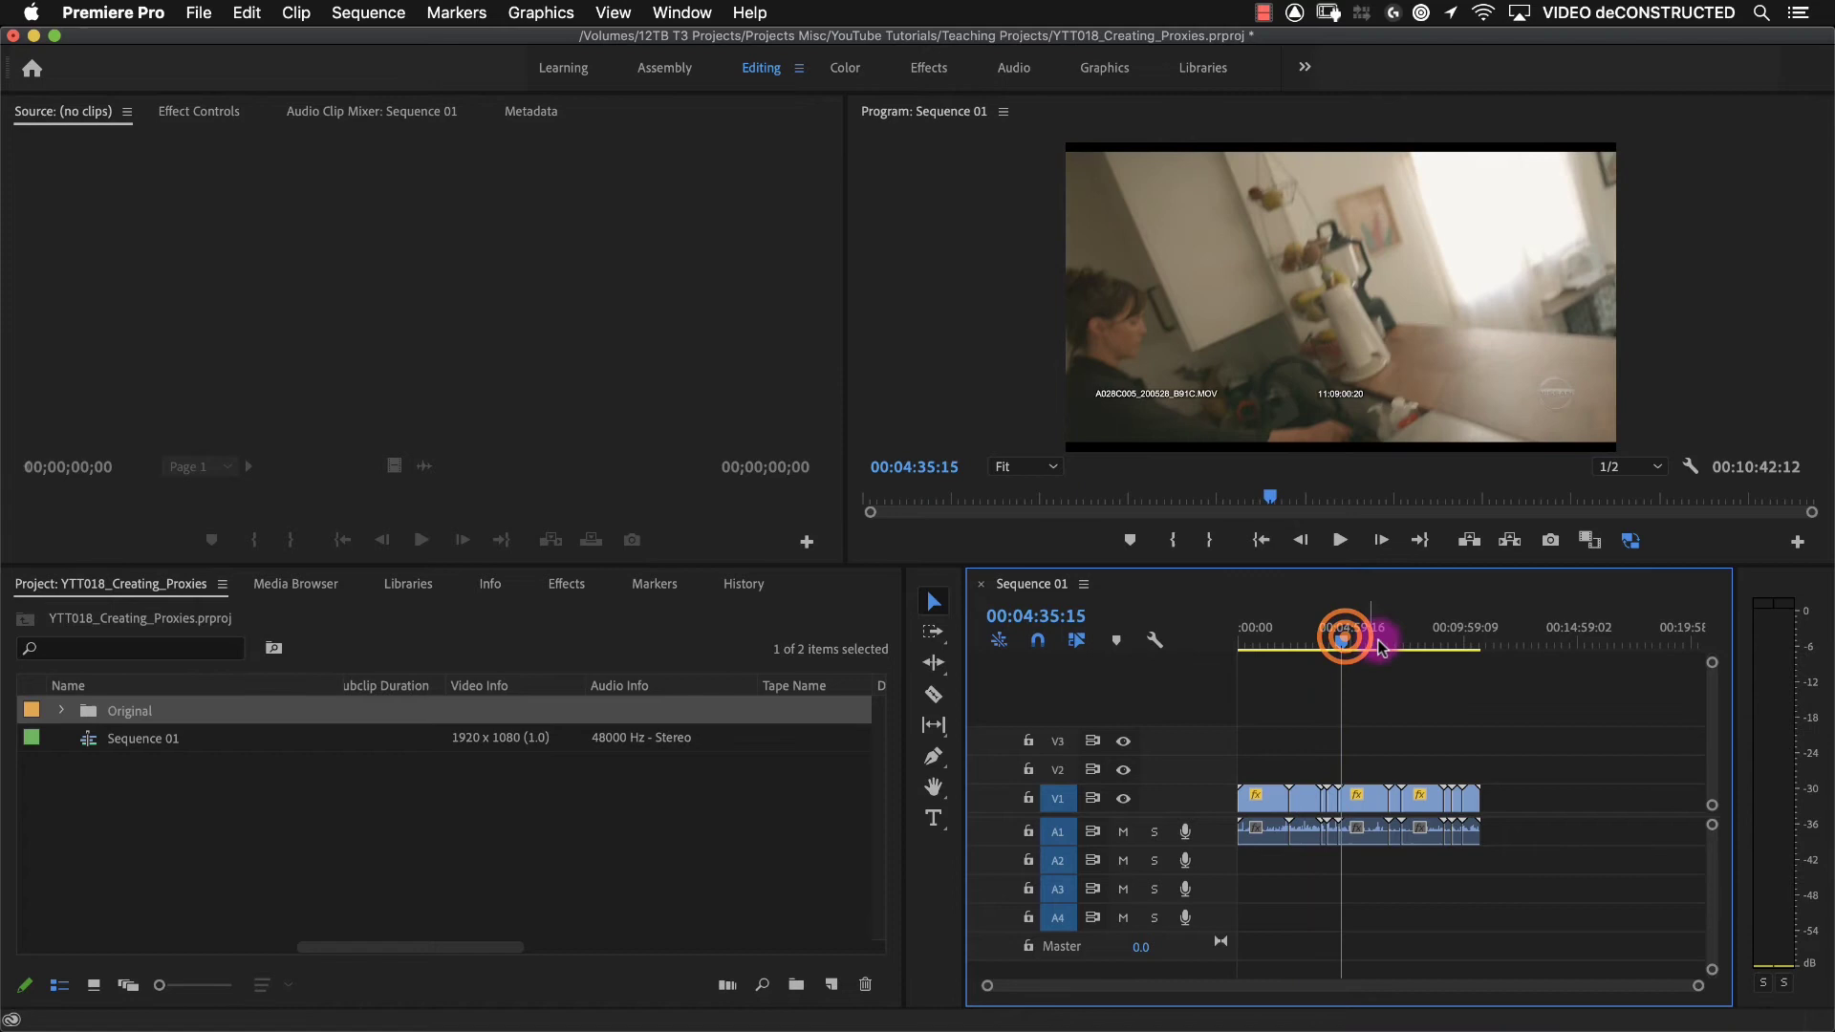
click(1434, 638)
click(1467, 639)
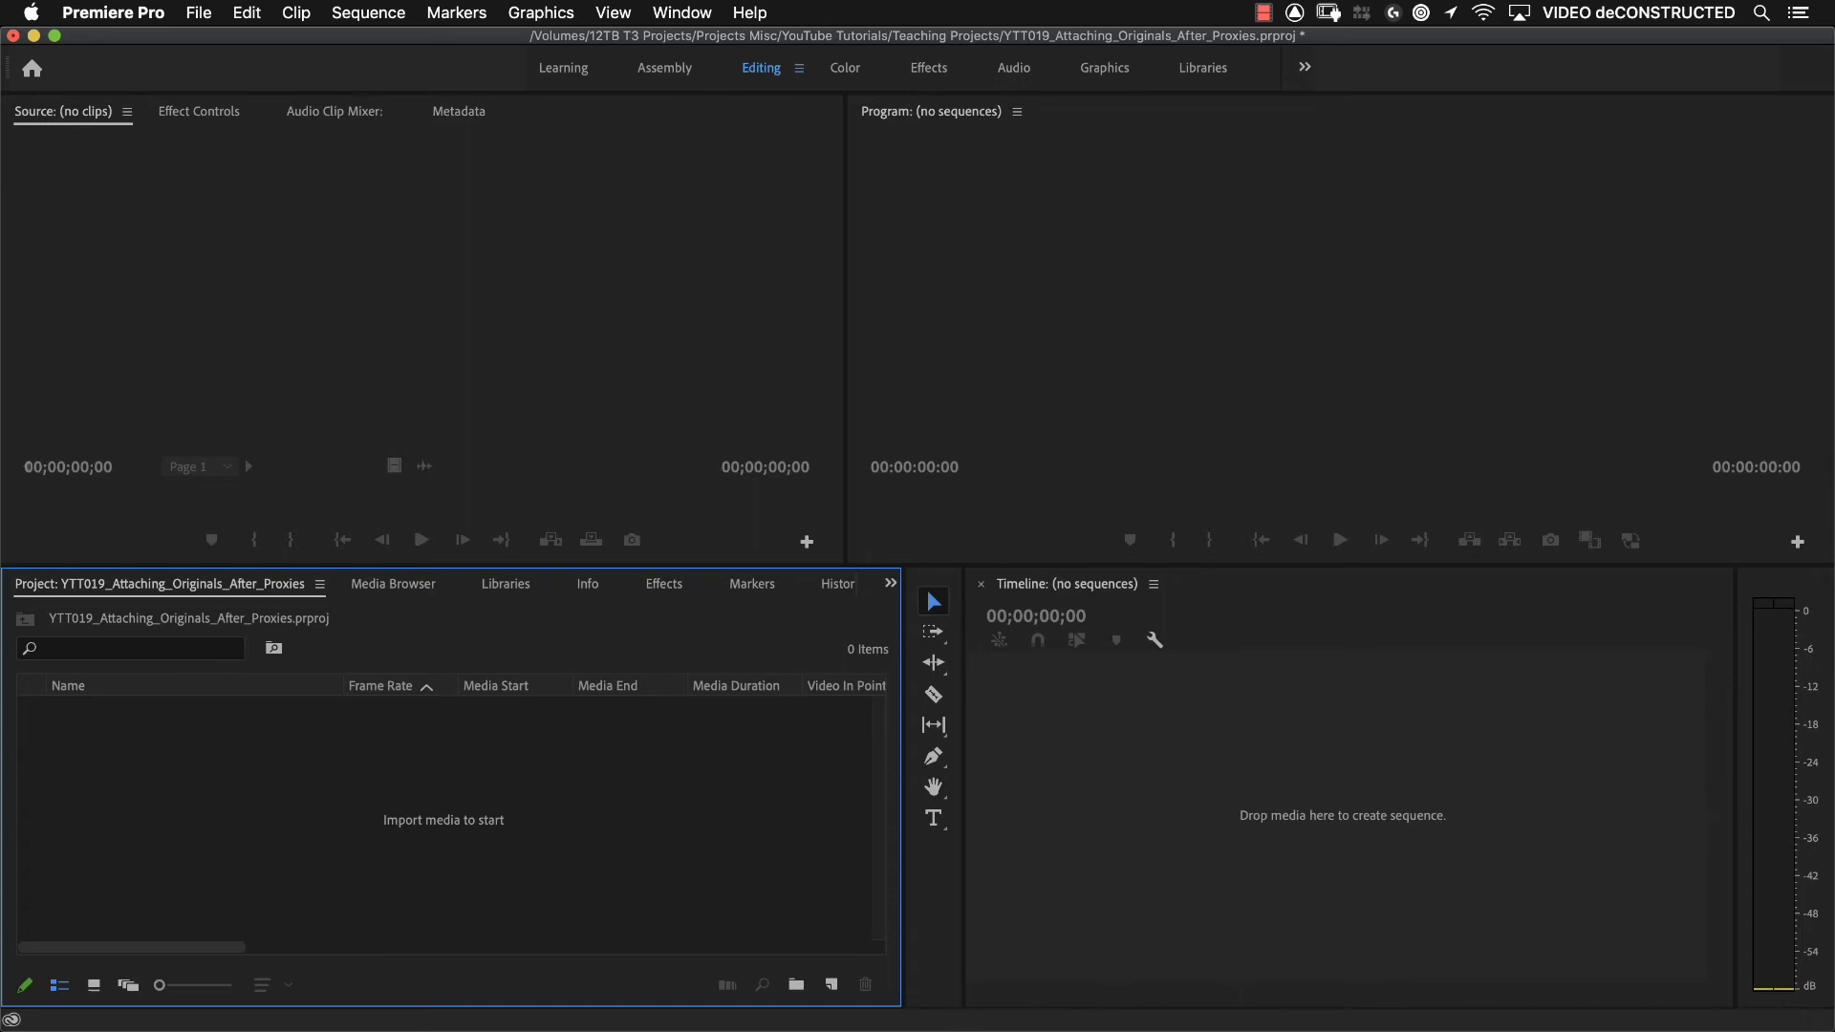
Step: Import the PROXY PROJECT Proxy folder of mp4 clips and build a Proxy sequence from it
right_click(169, 786)
click(228, 755)
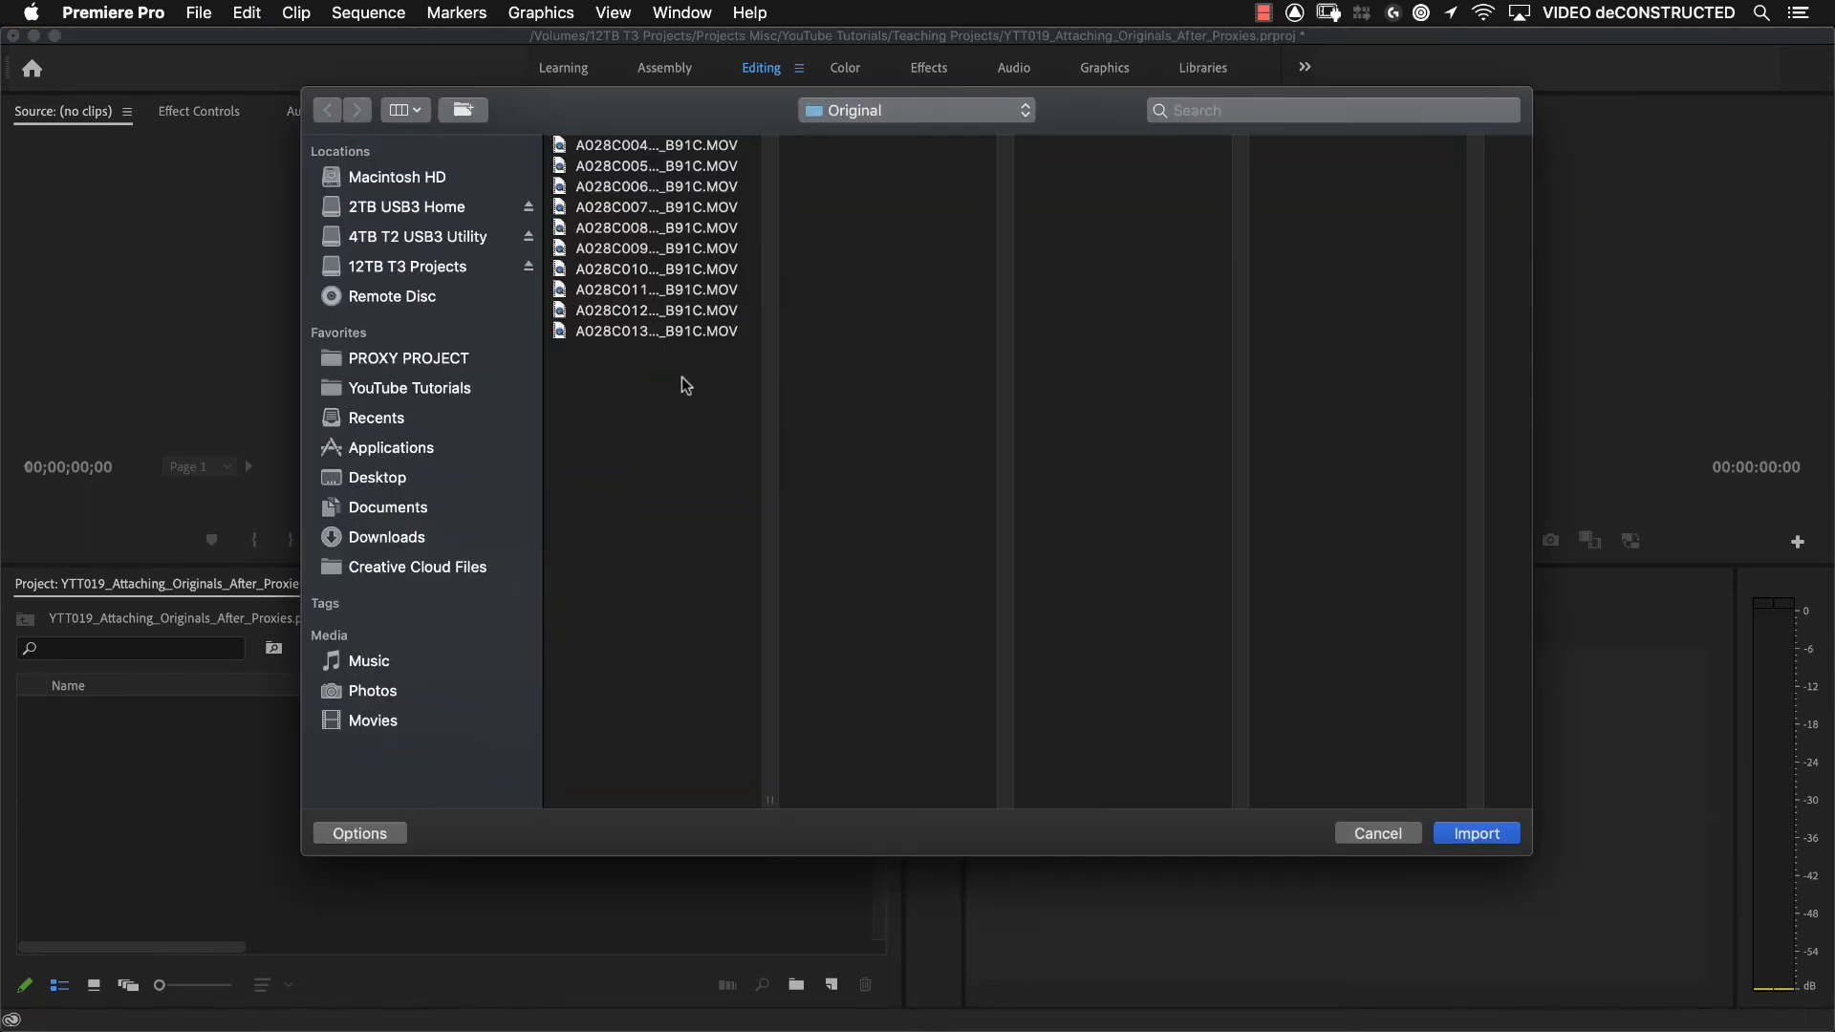
click(858, 111)
click(868, 134)
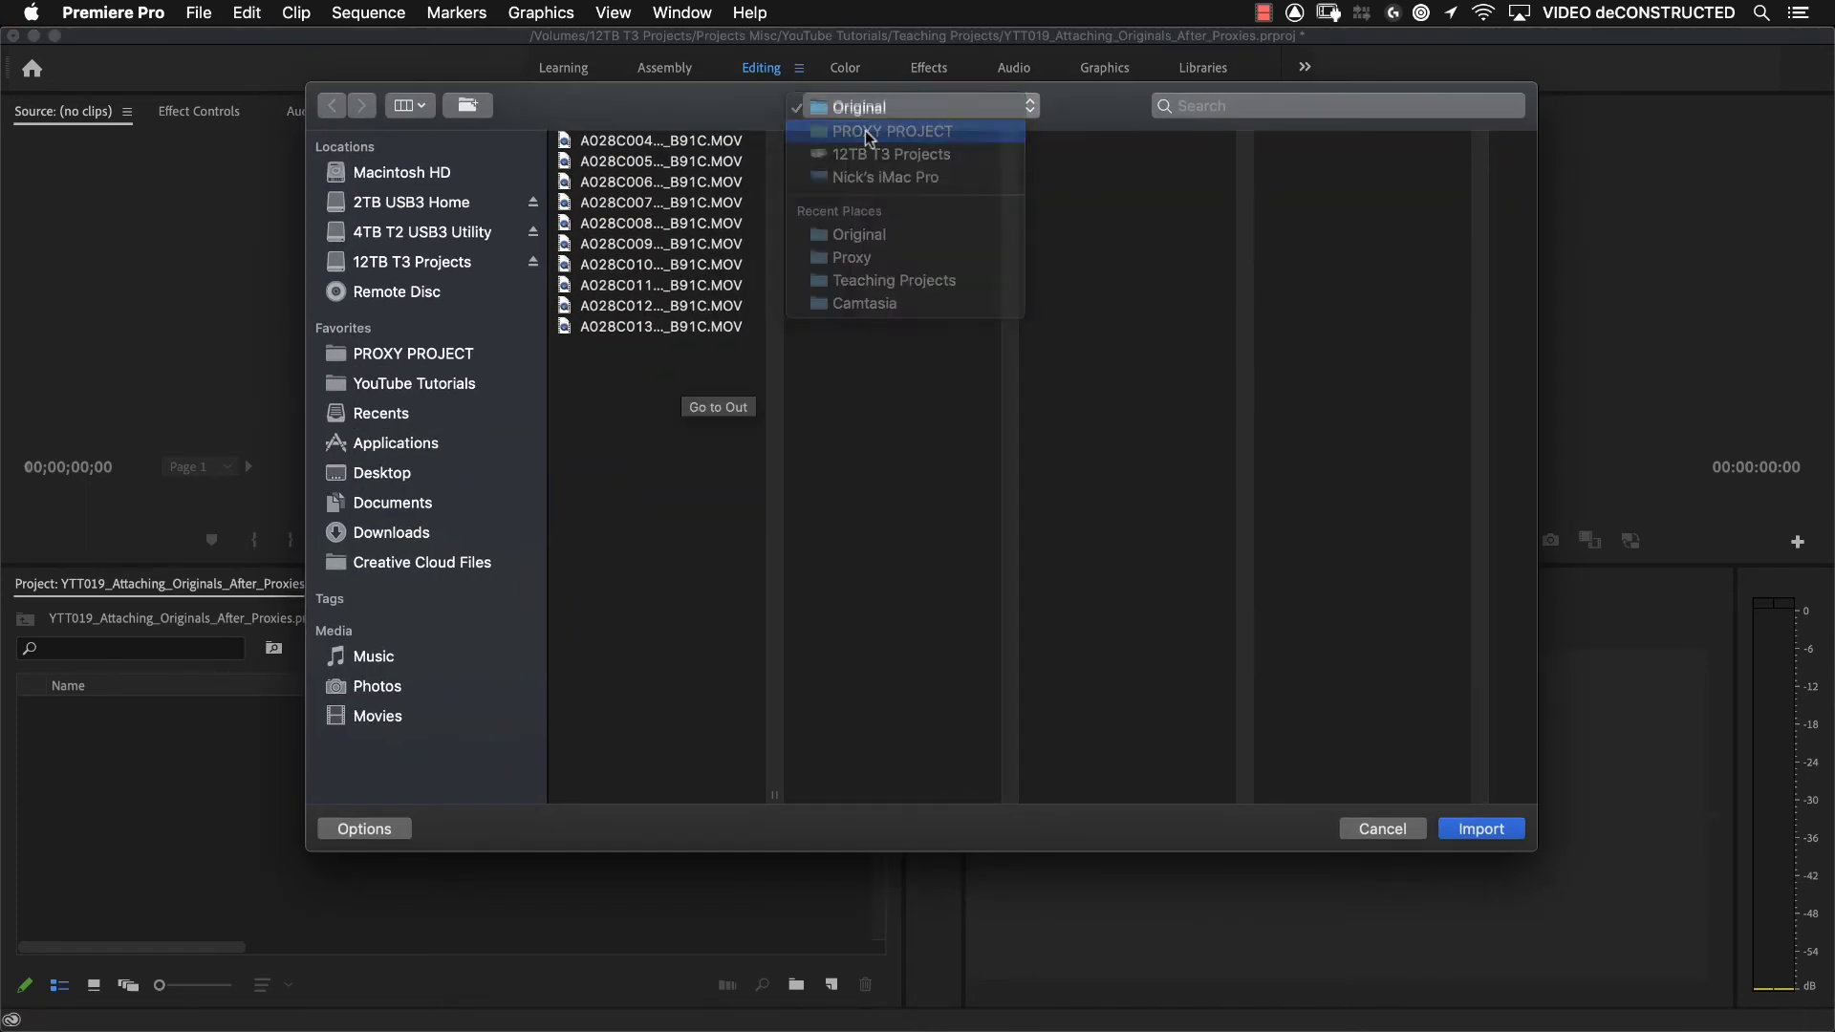
click(605, 162)
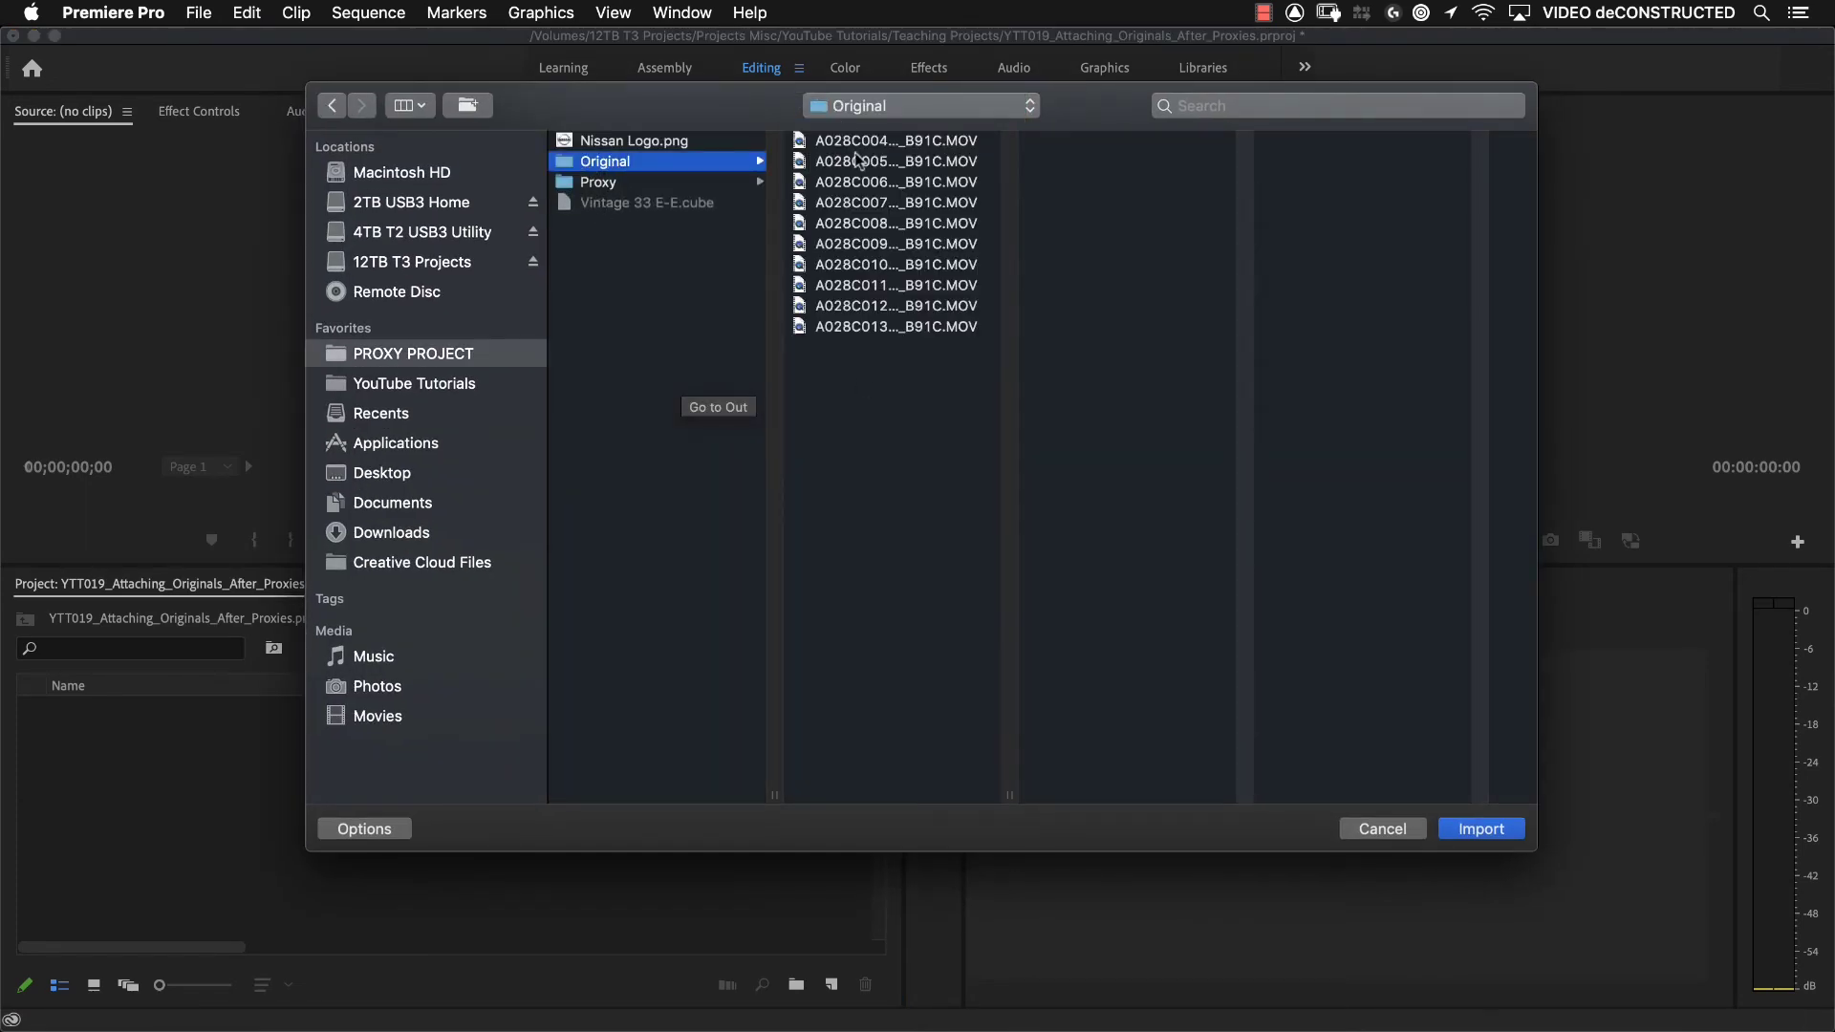
click(617, 182)
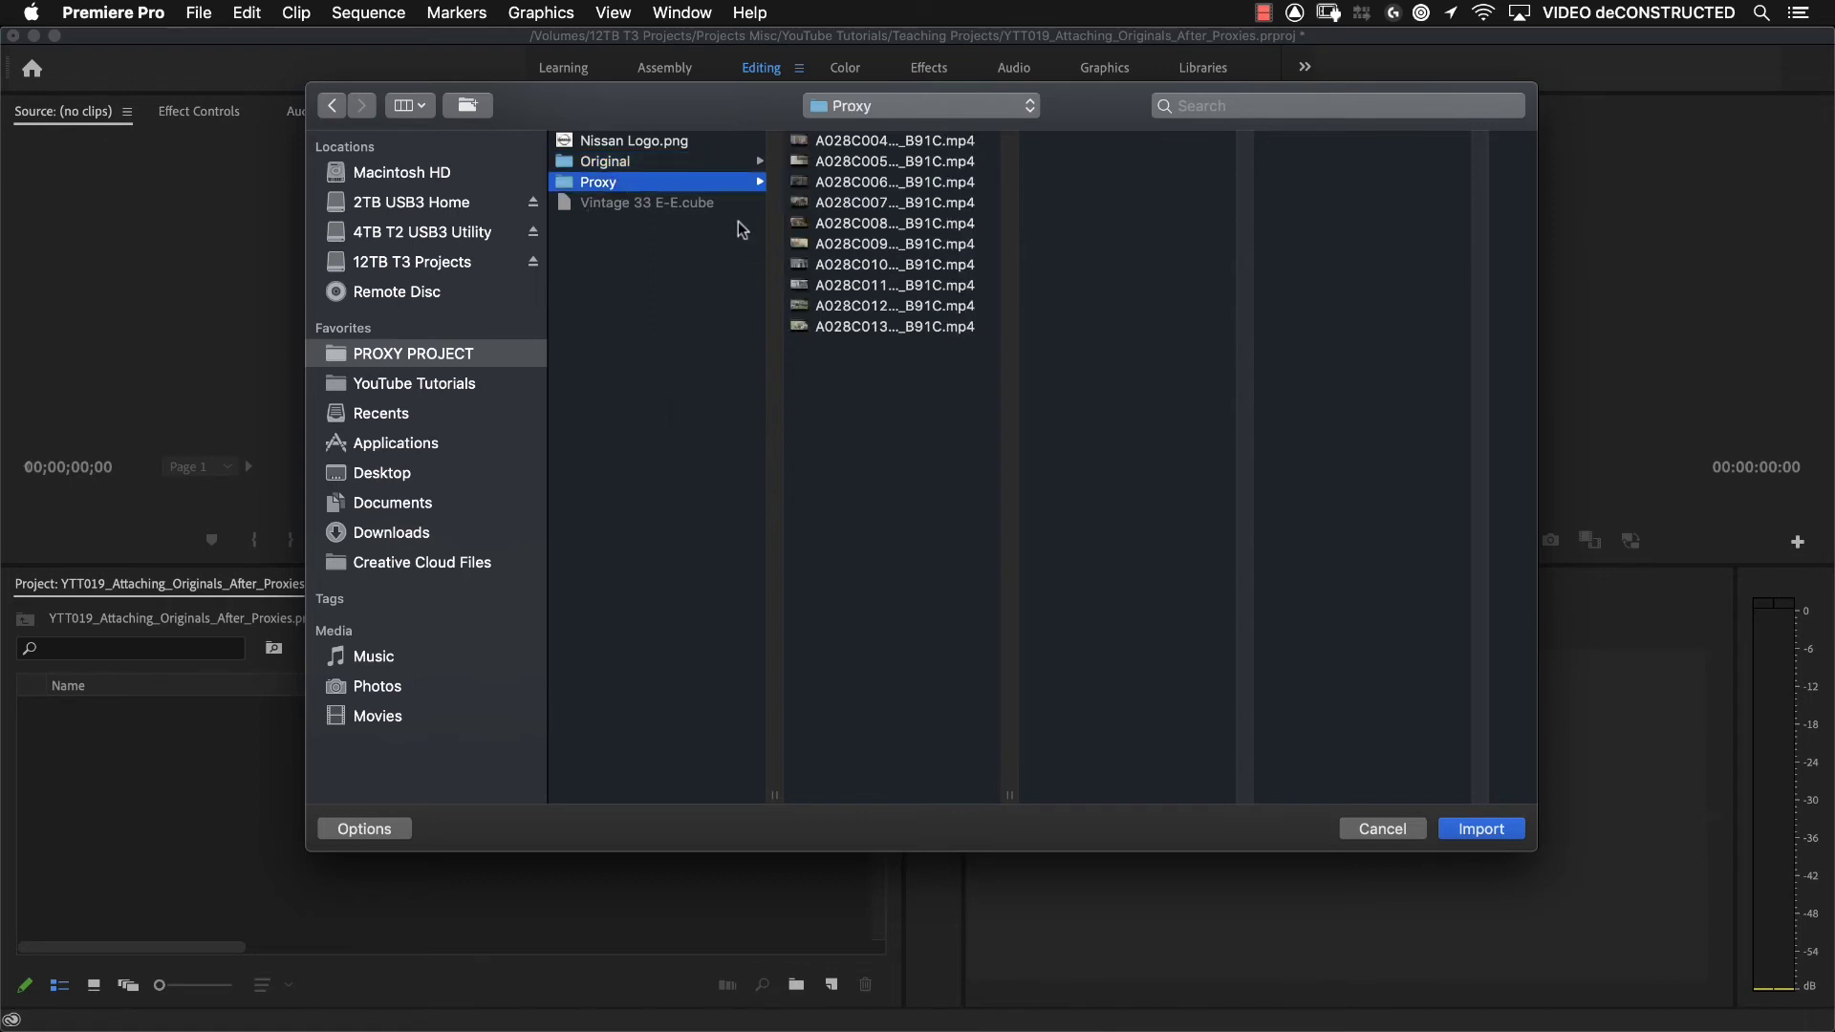
click(1482, 830)
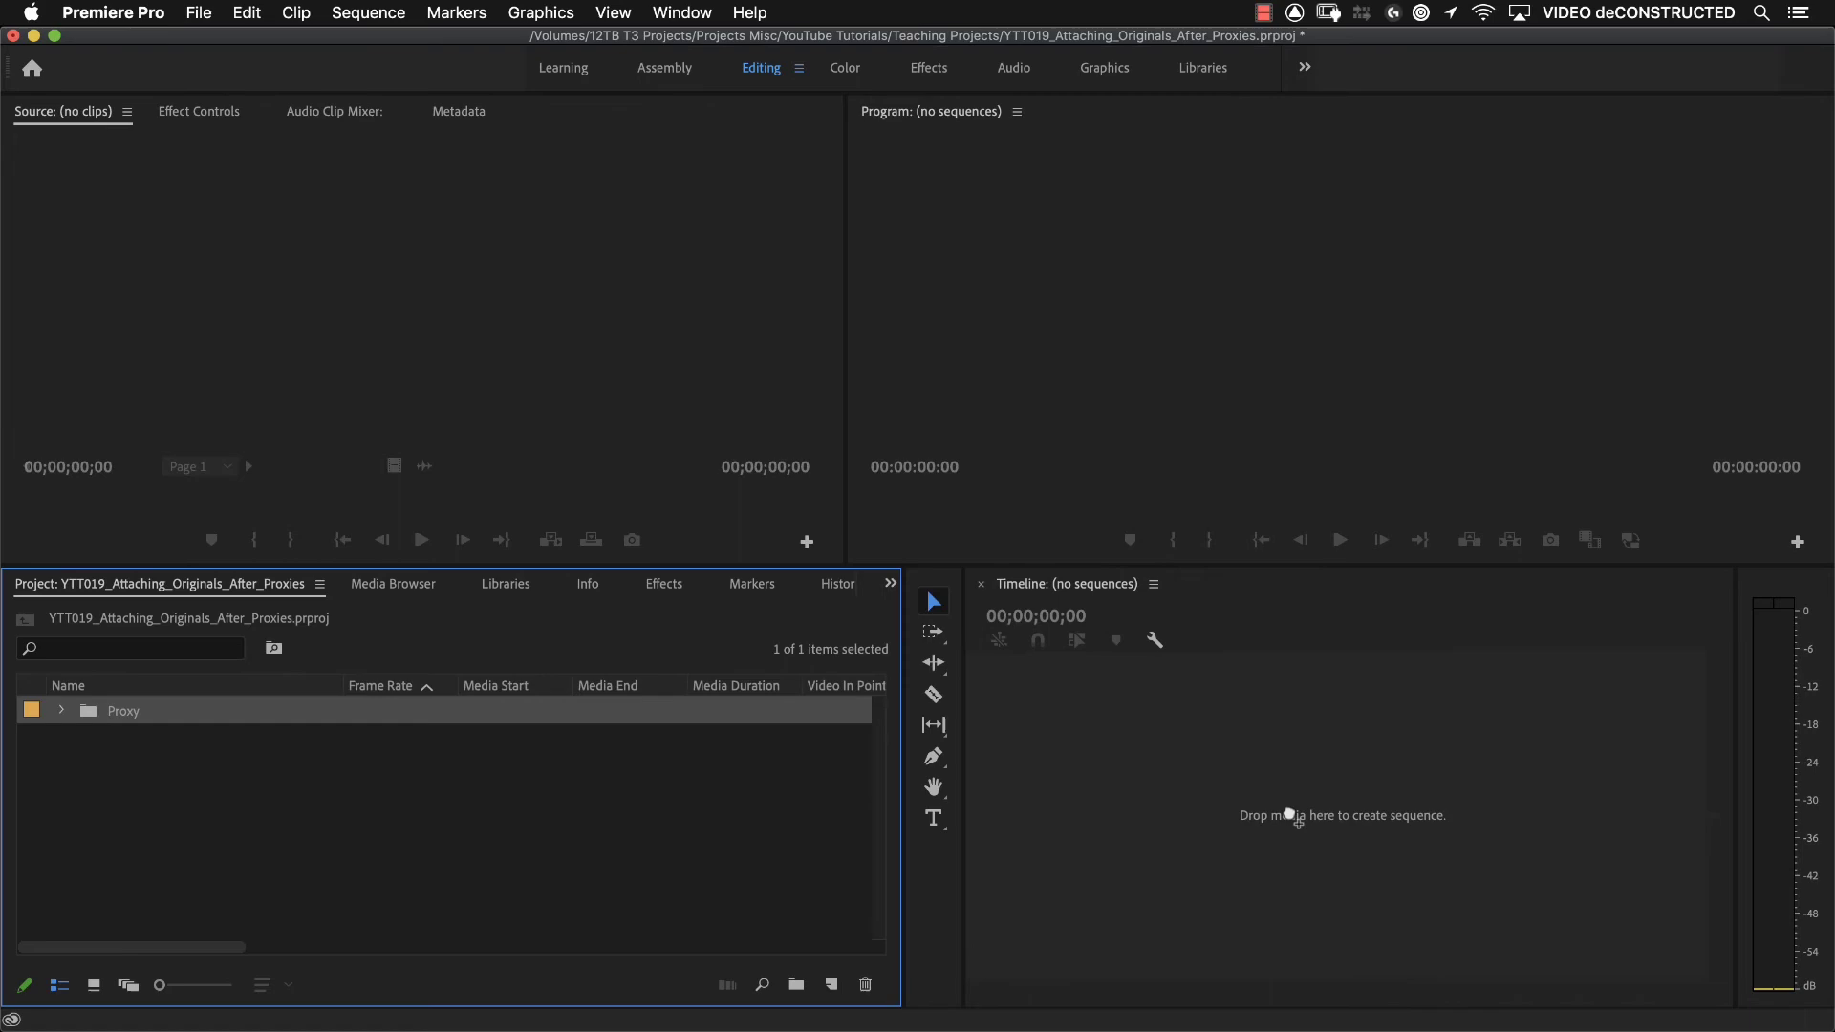
drag(1289, 817, 1289, 817)
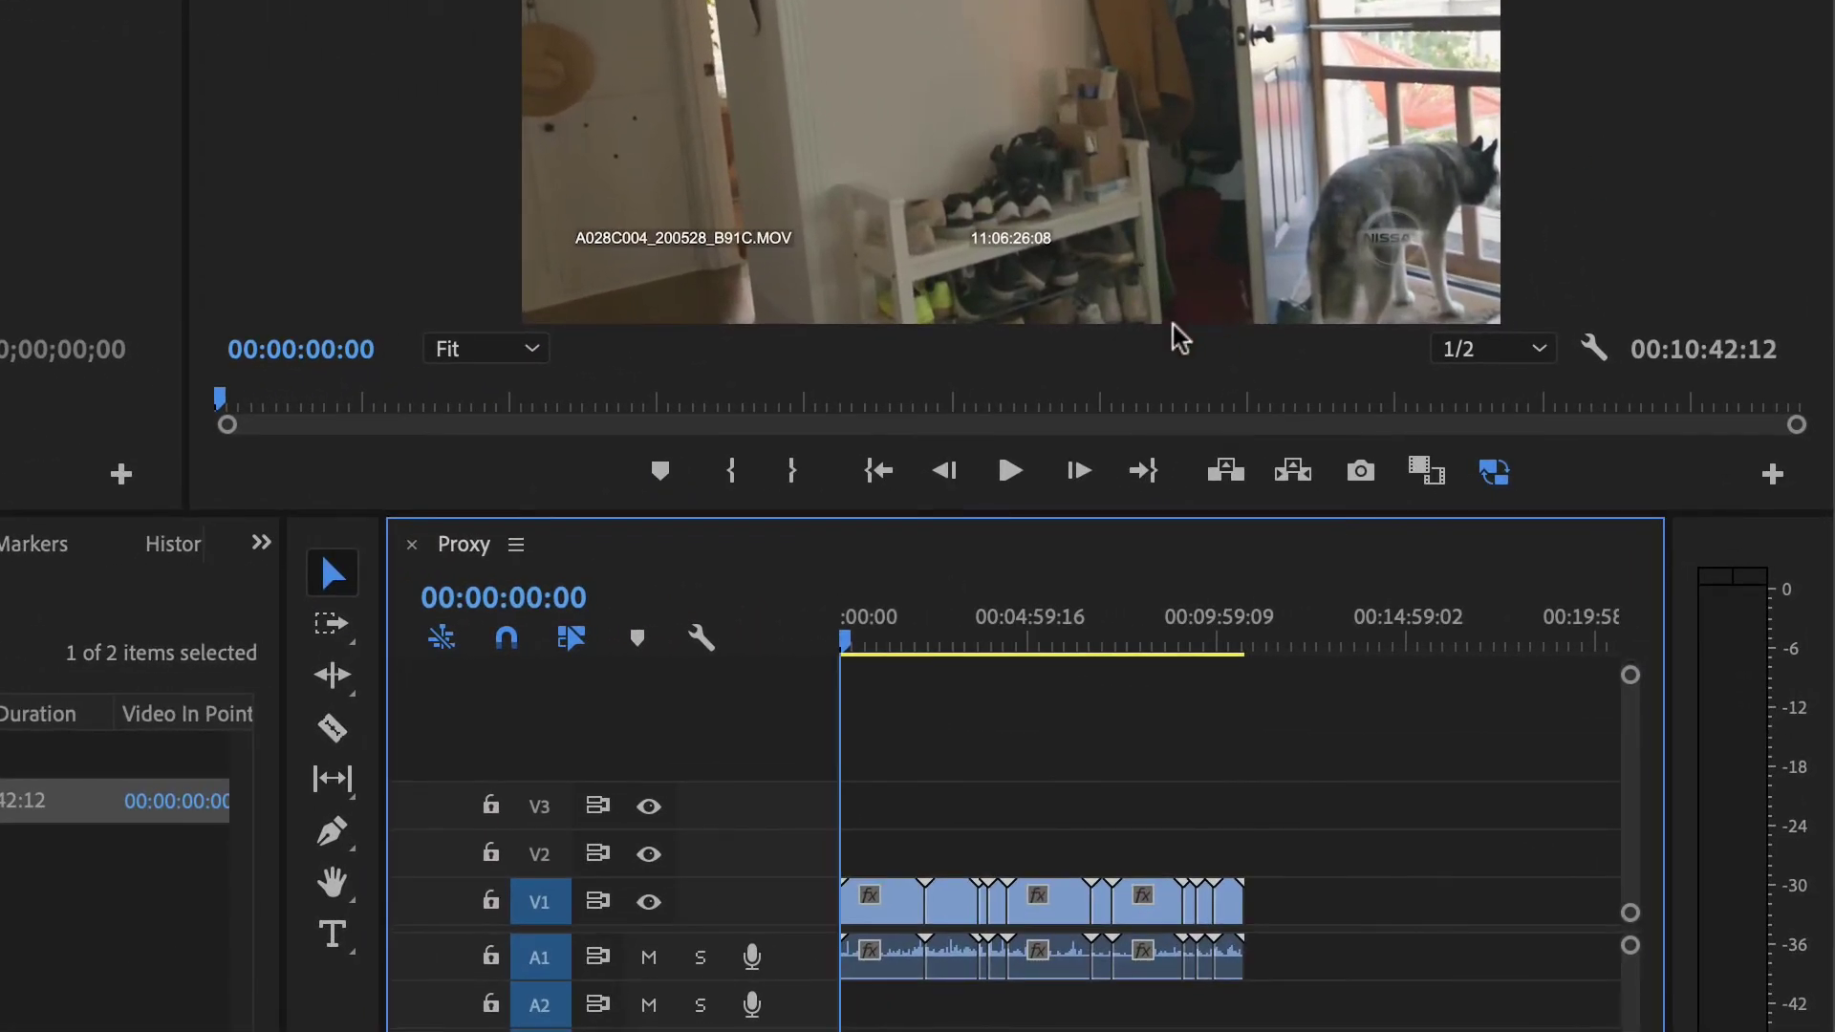
Step: Toggle proxies, expand the Proxy bin, enlarge the list, and select all ten proxy clips
click(1496, 474)
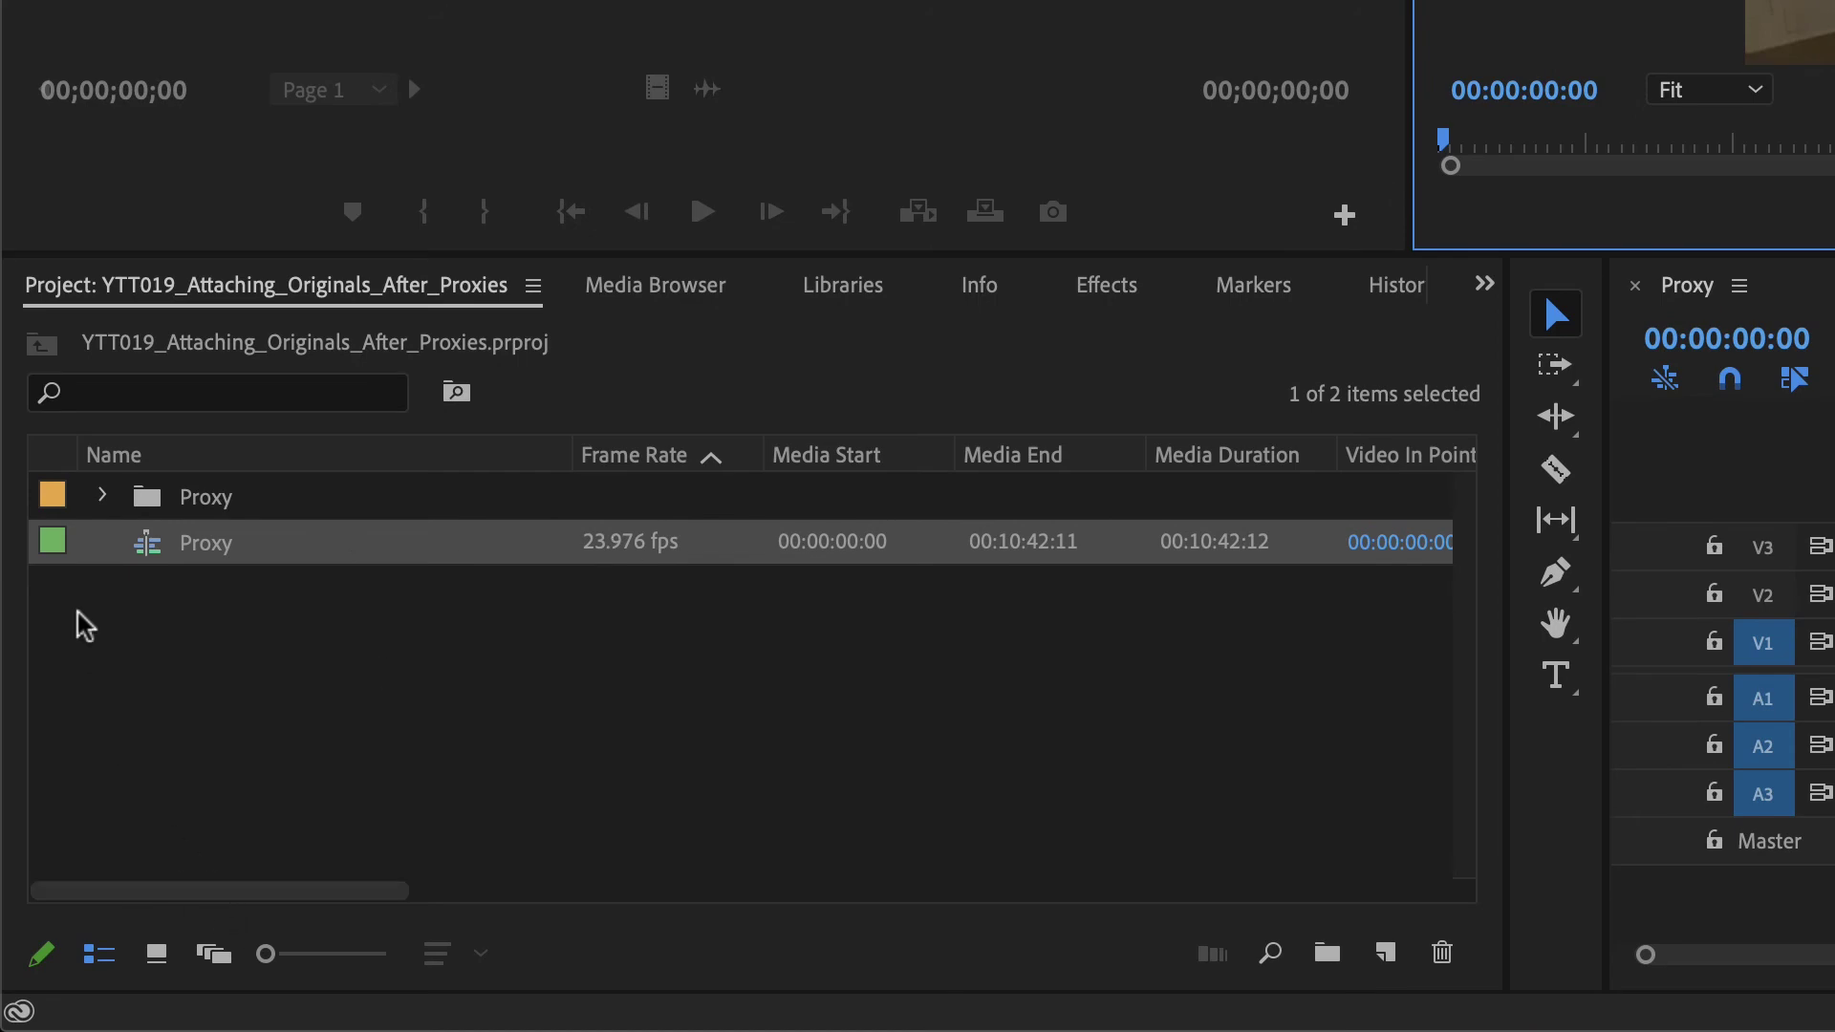
click(103, 498)
drag(177, 894, 1196, 943)
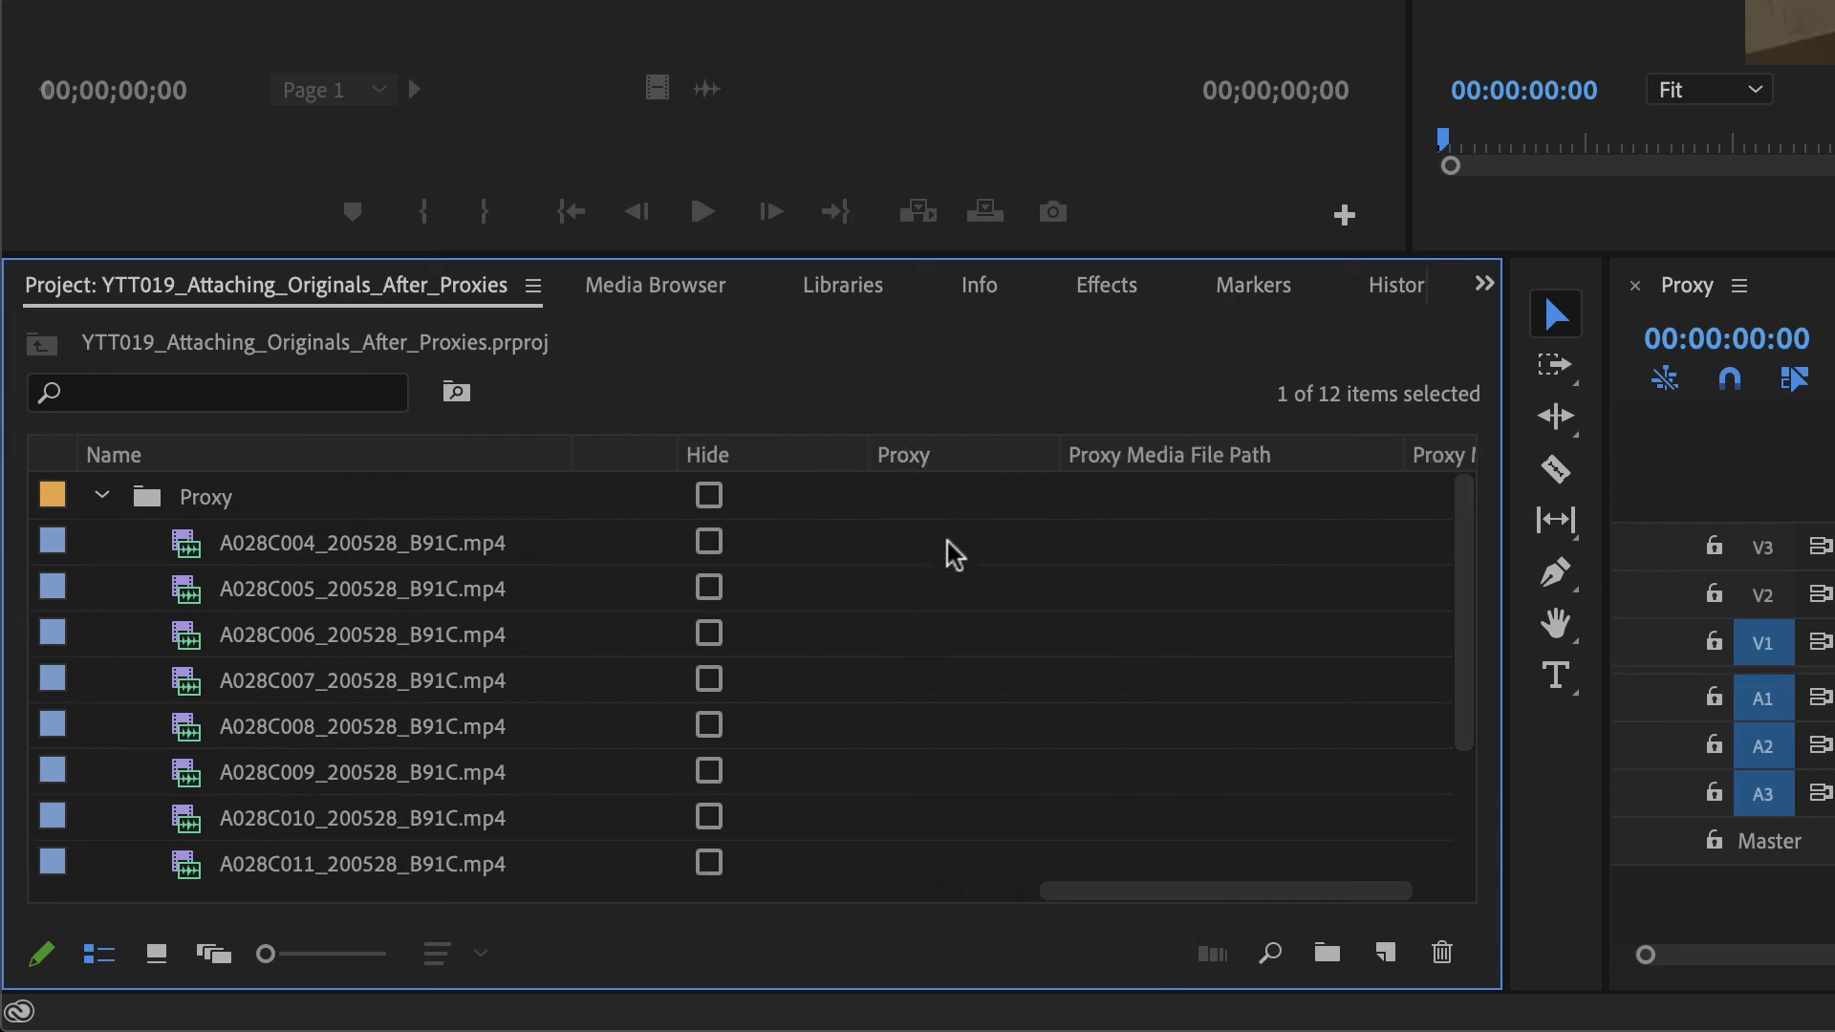
drag(1099, 893, 191, 893)
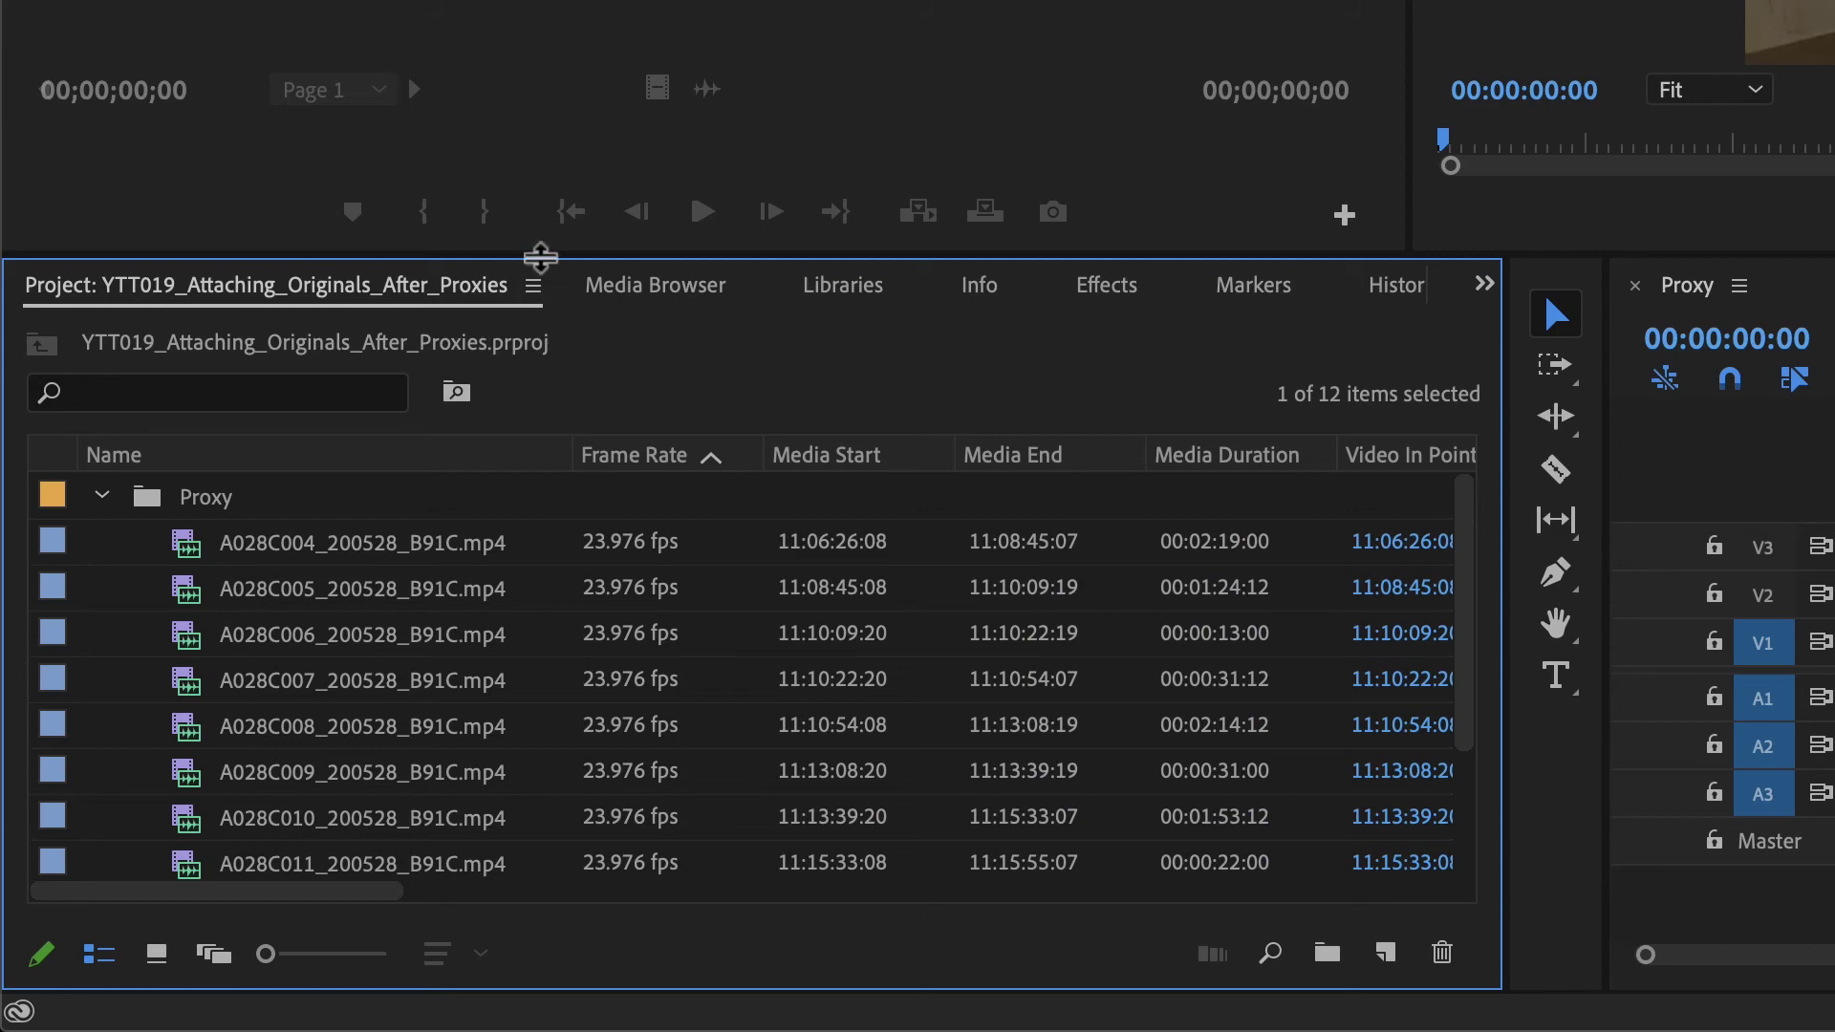
drag(536, 257, 487, 90)
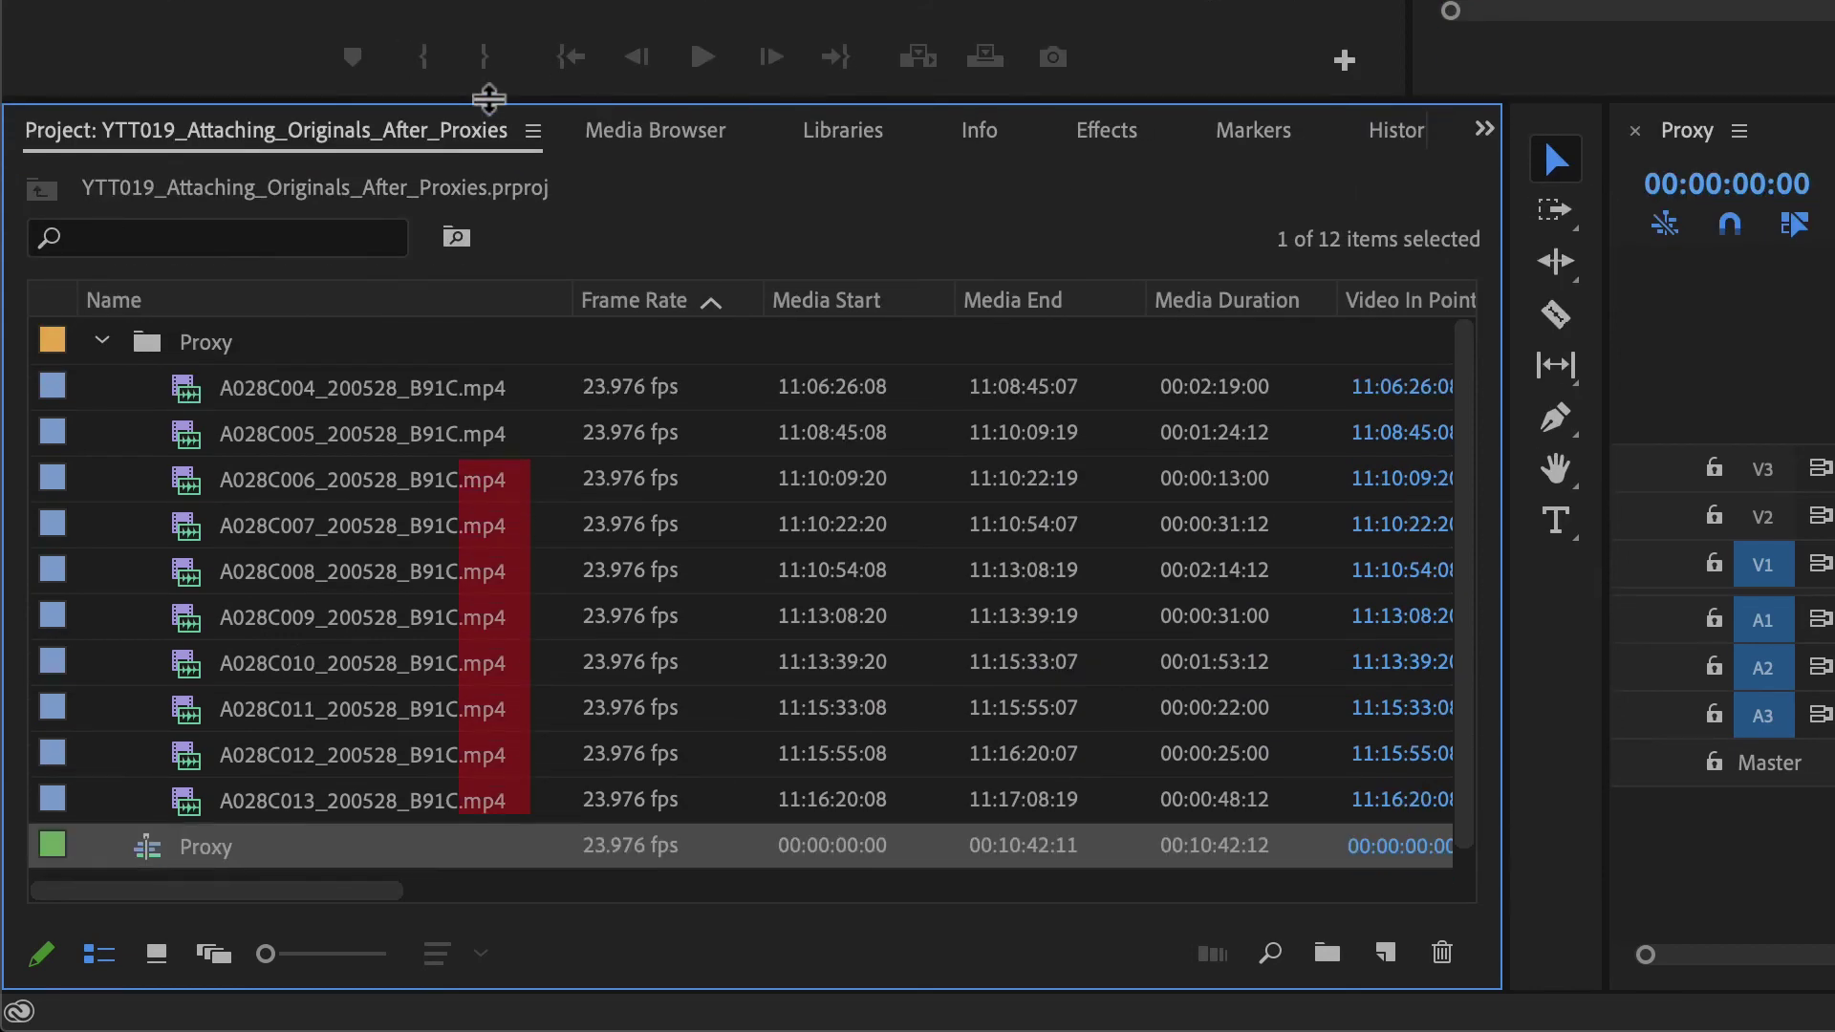
click(366, 397)
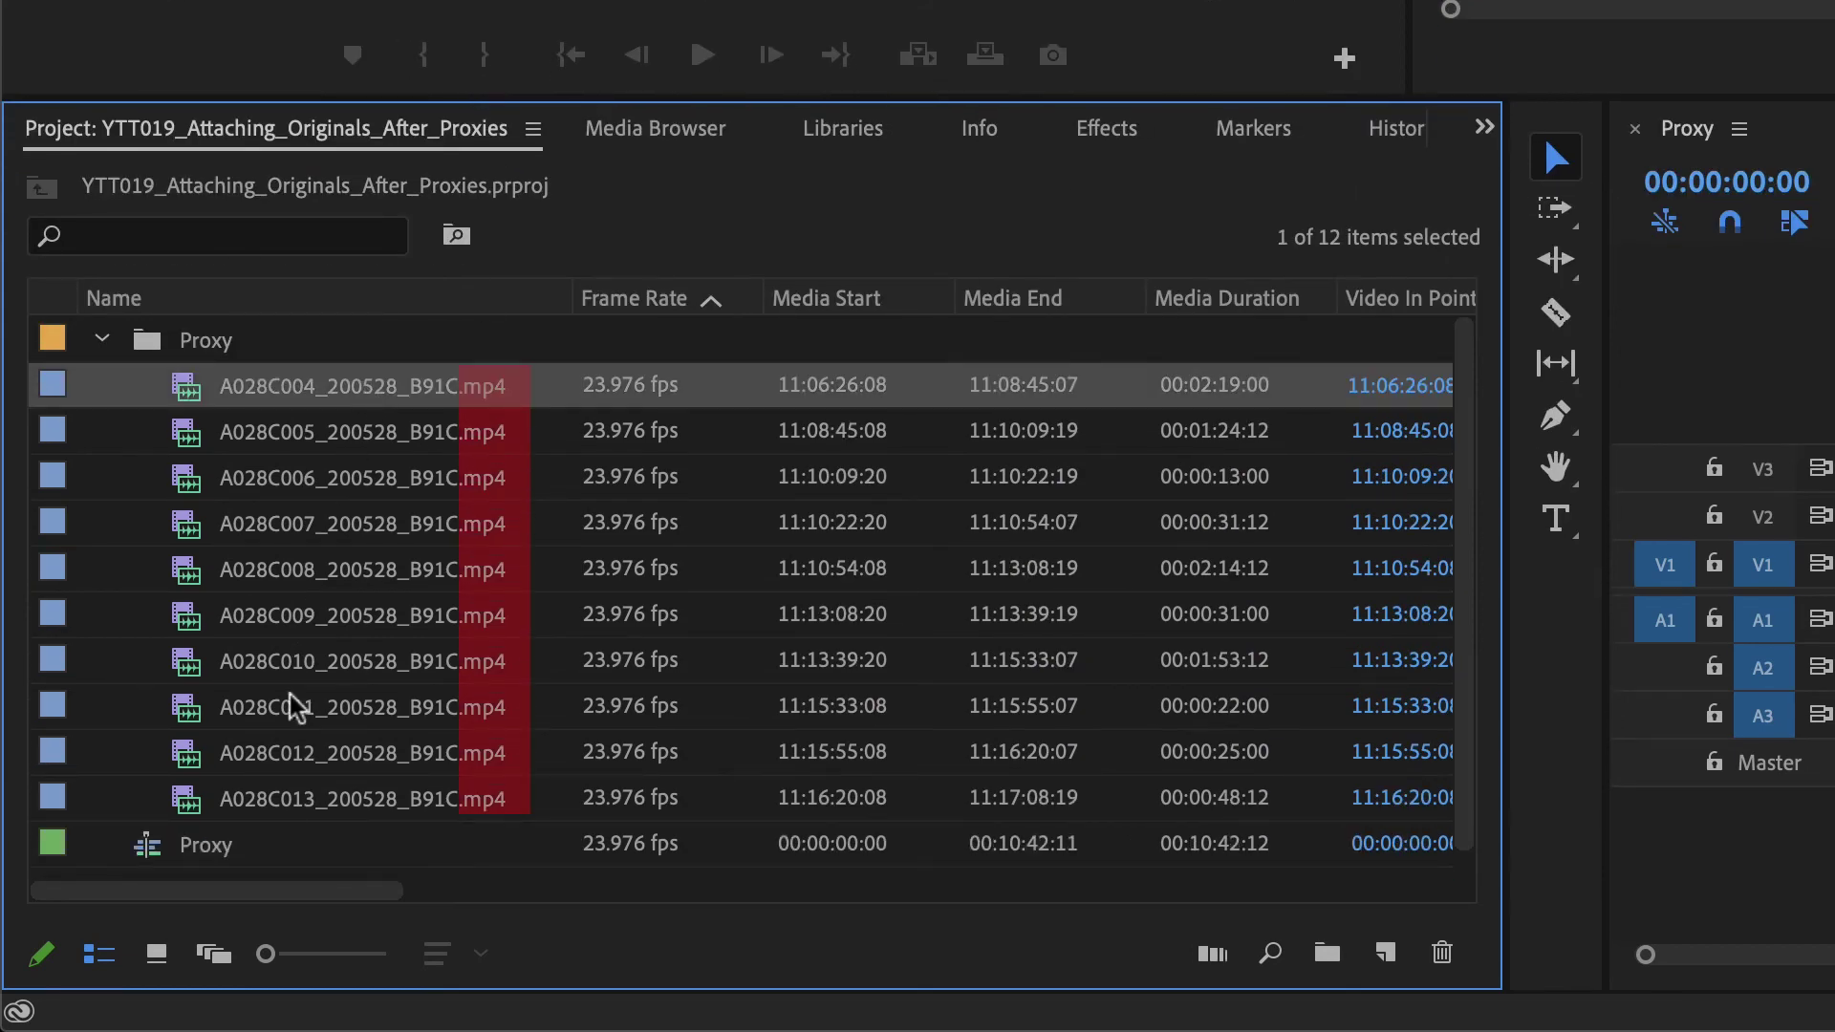
shift+click(339, 805)
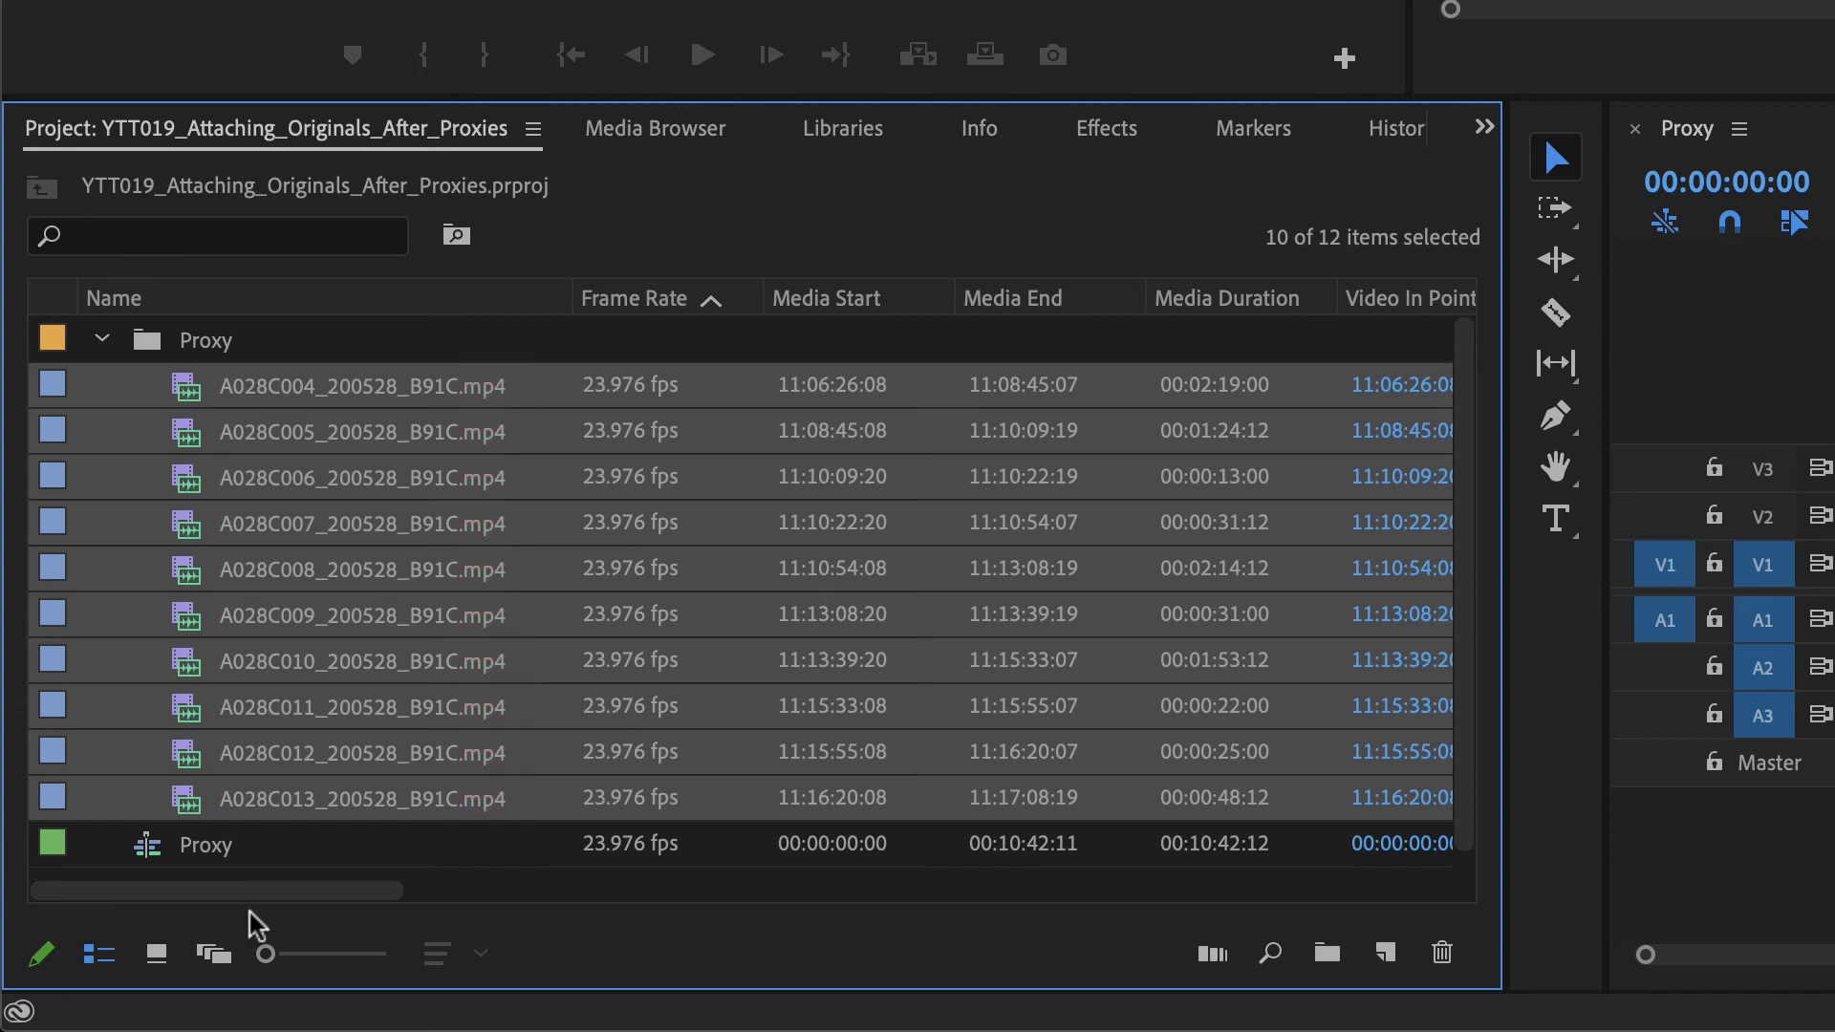
Step: Reconnect full-resolution media, attaching A028C004_200528_B91C.MOV from the Original folder
right_click(359, 400)
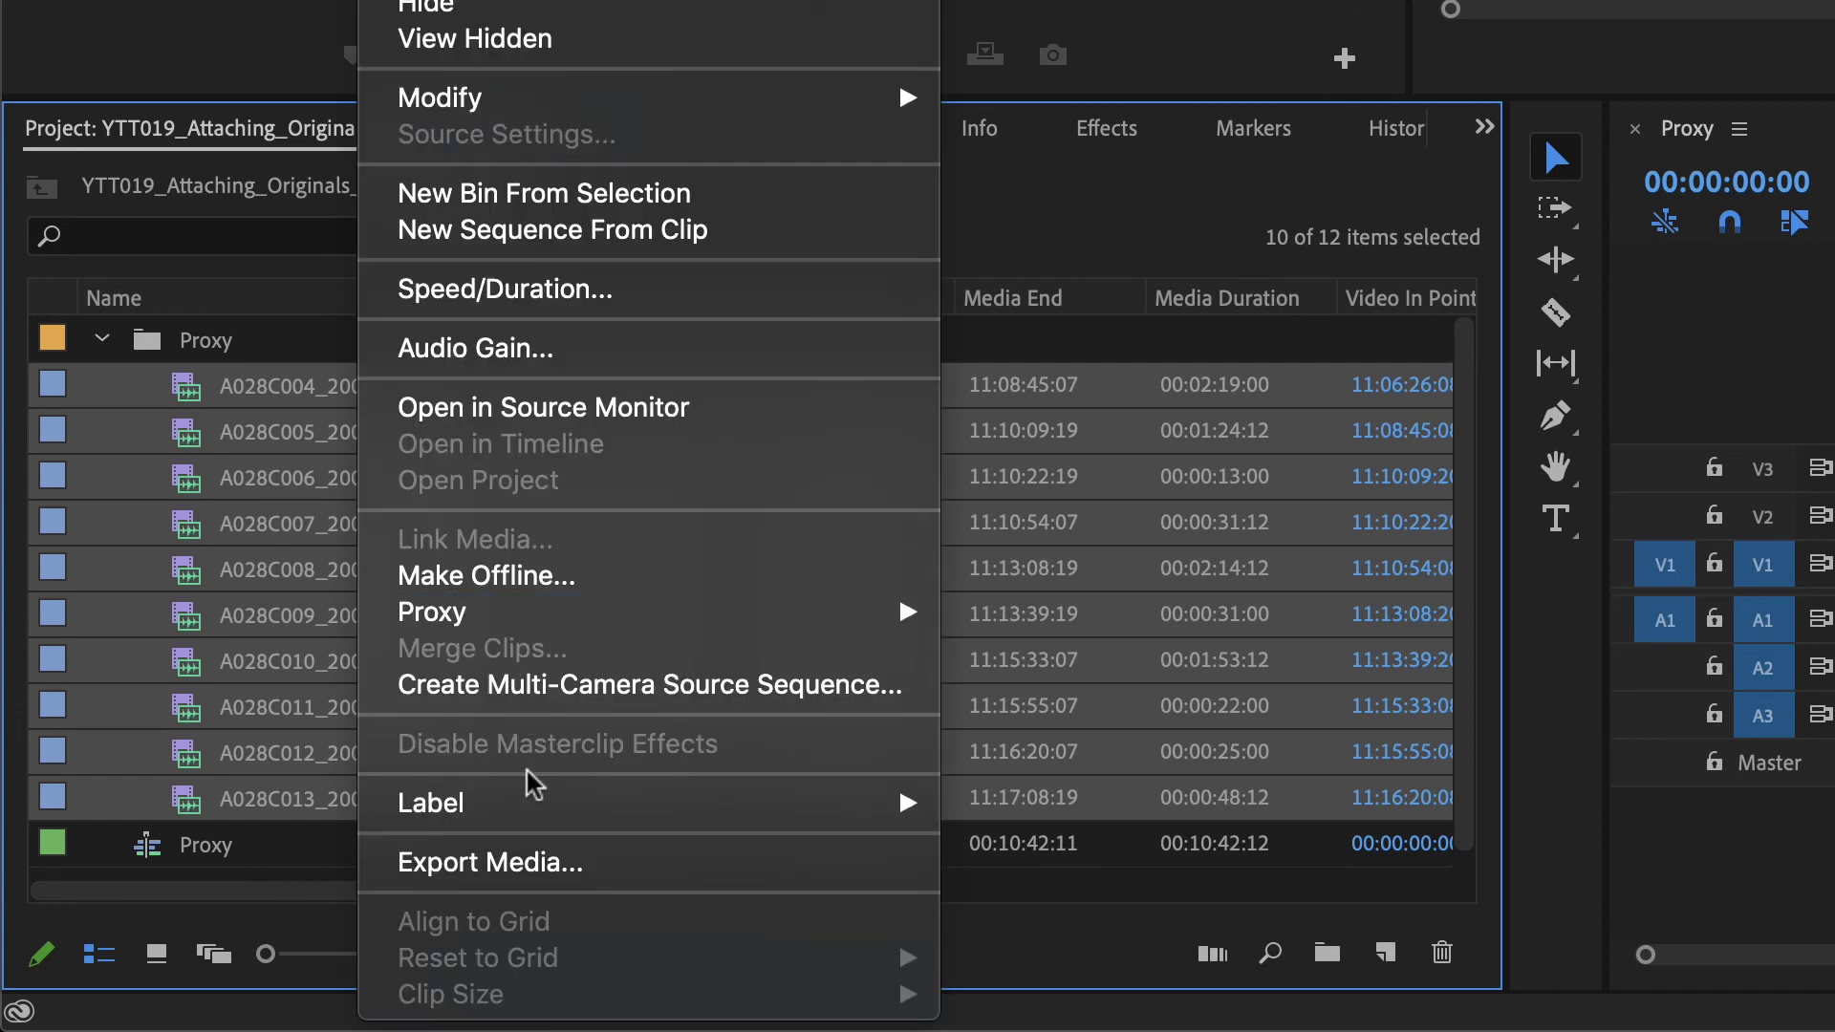
mouse_move(831, 620)
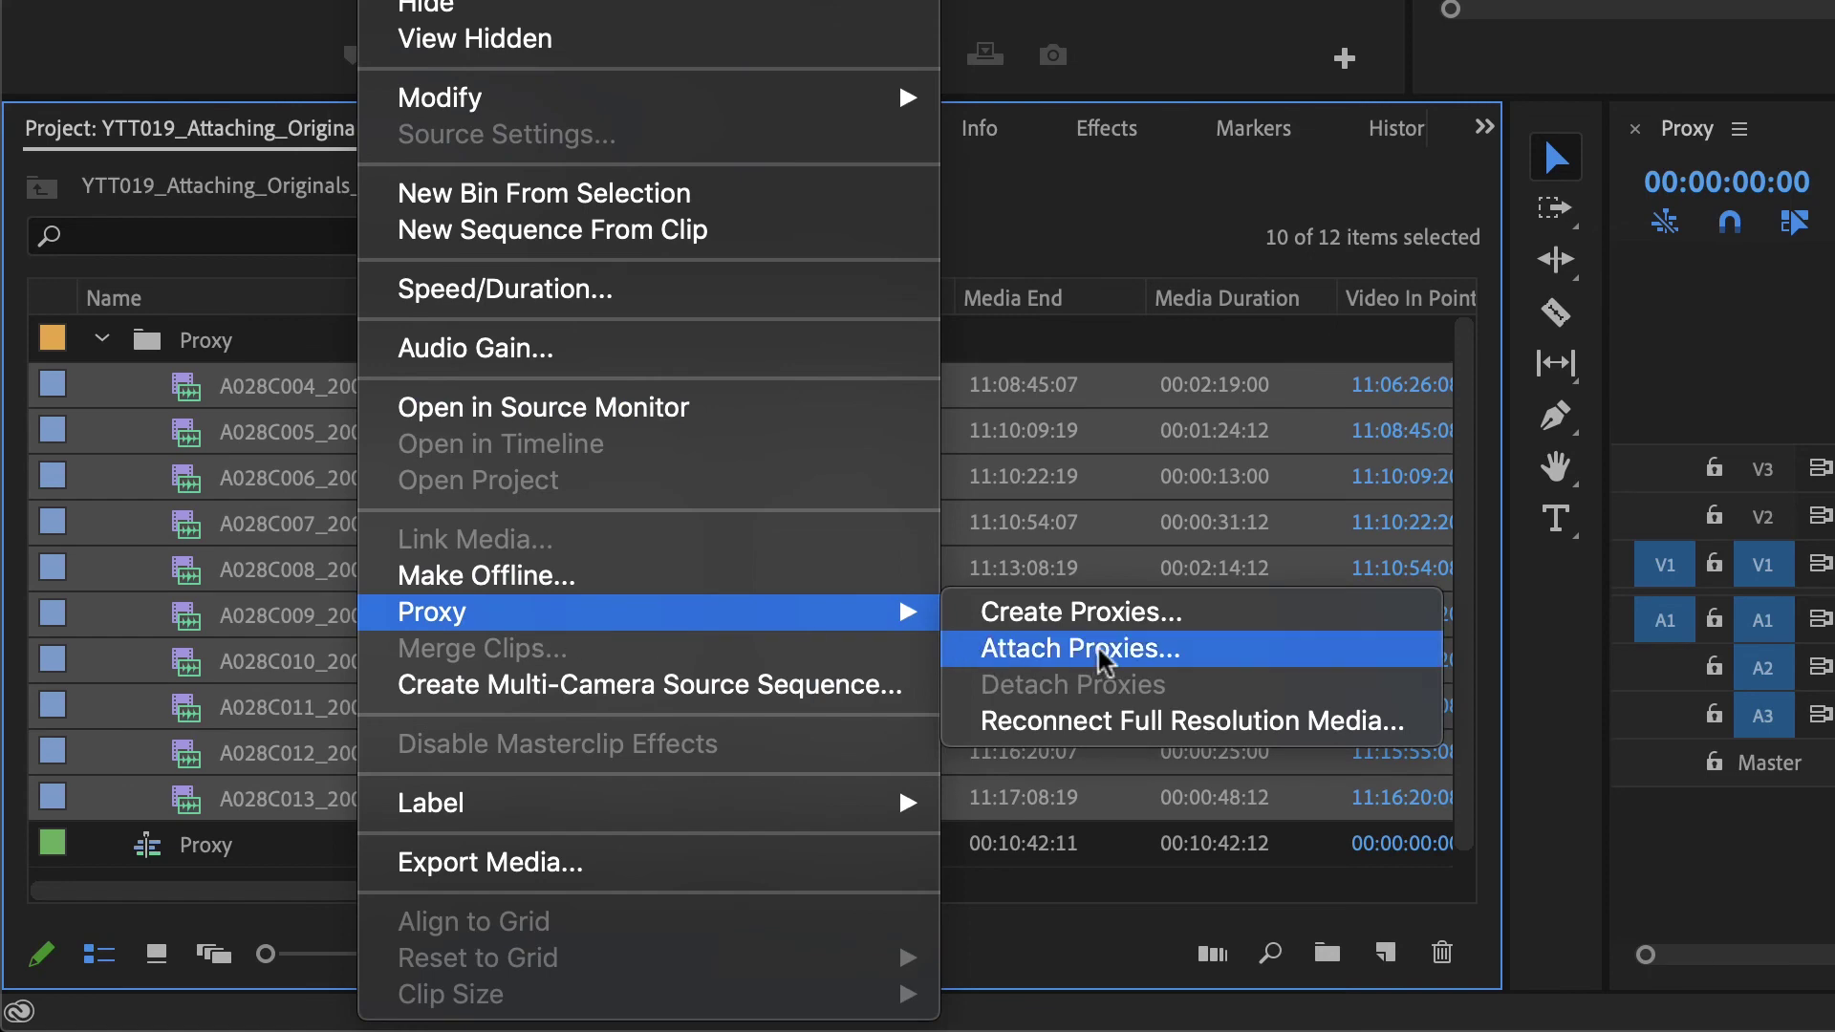
click(1163, 725)
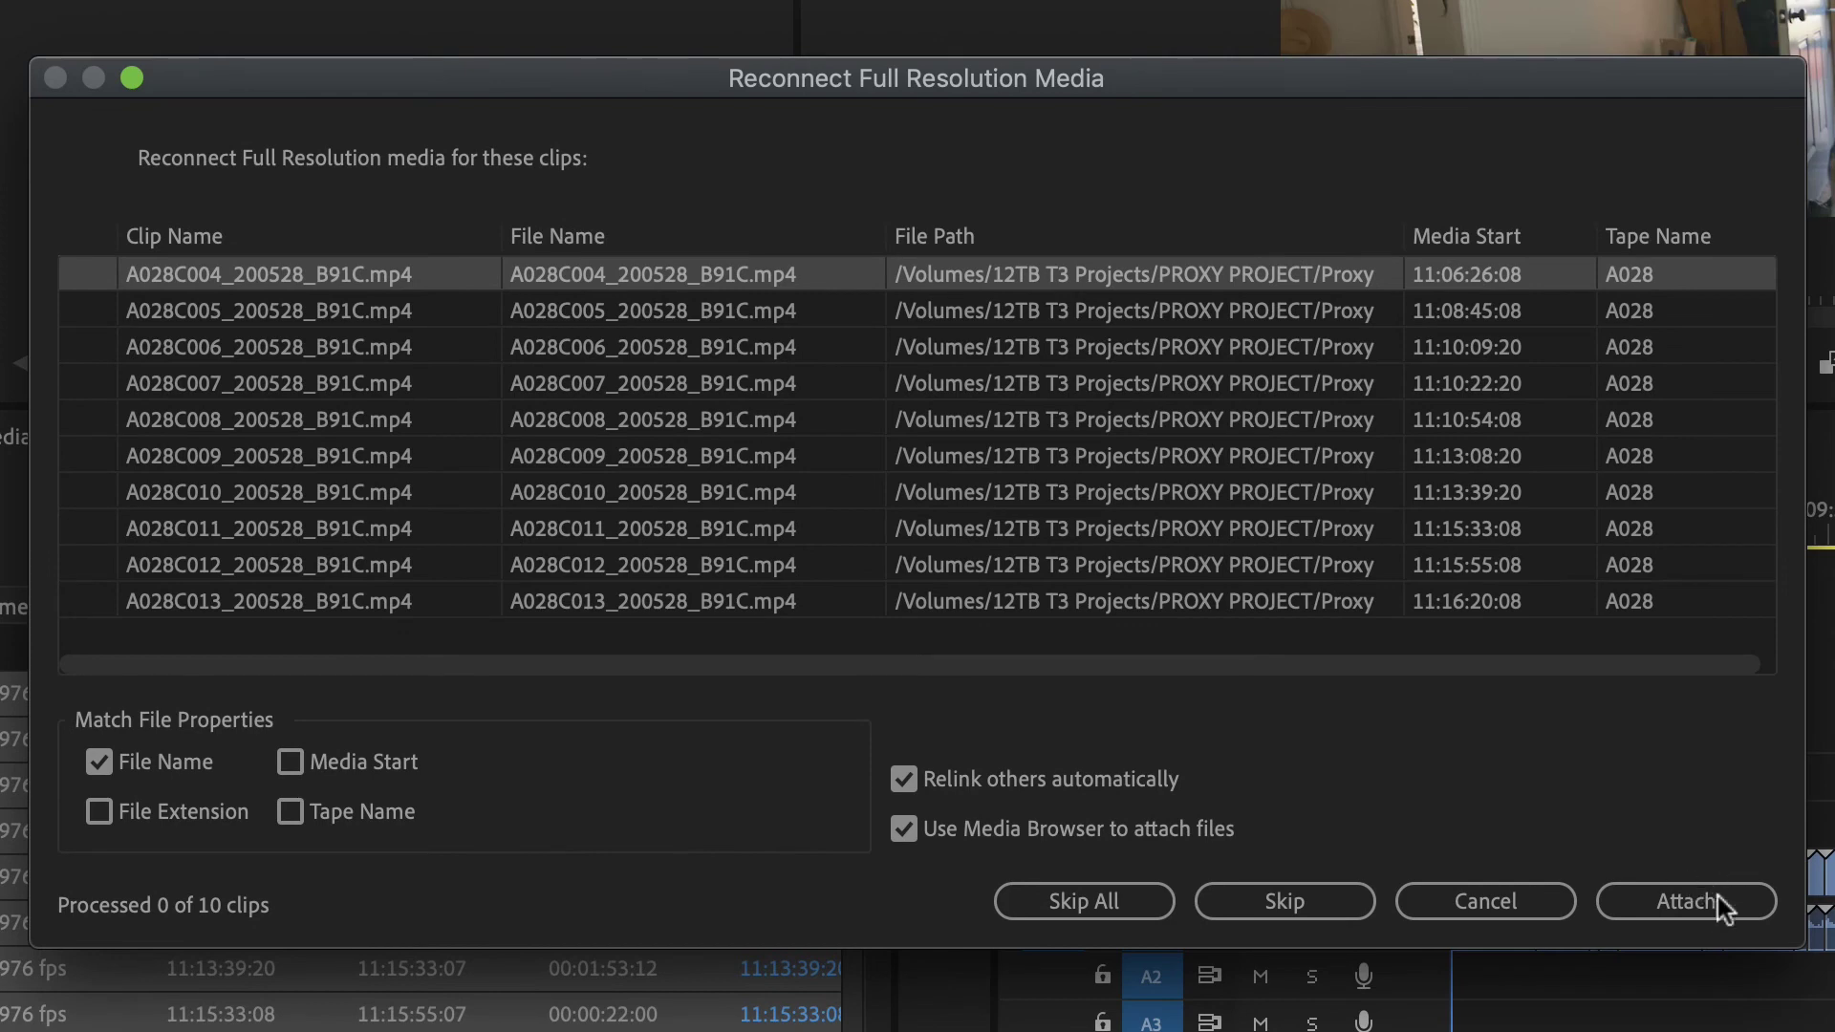
click(1707, 906)
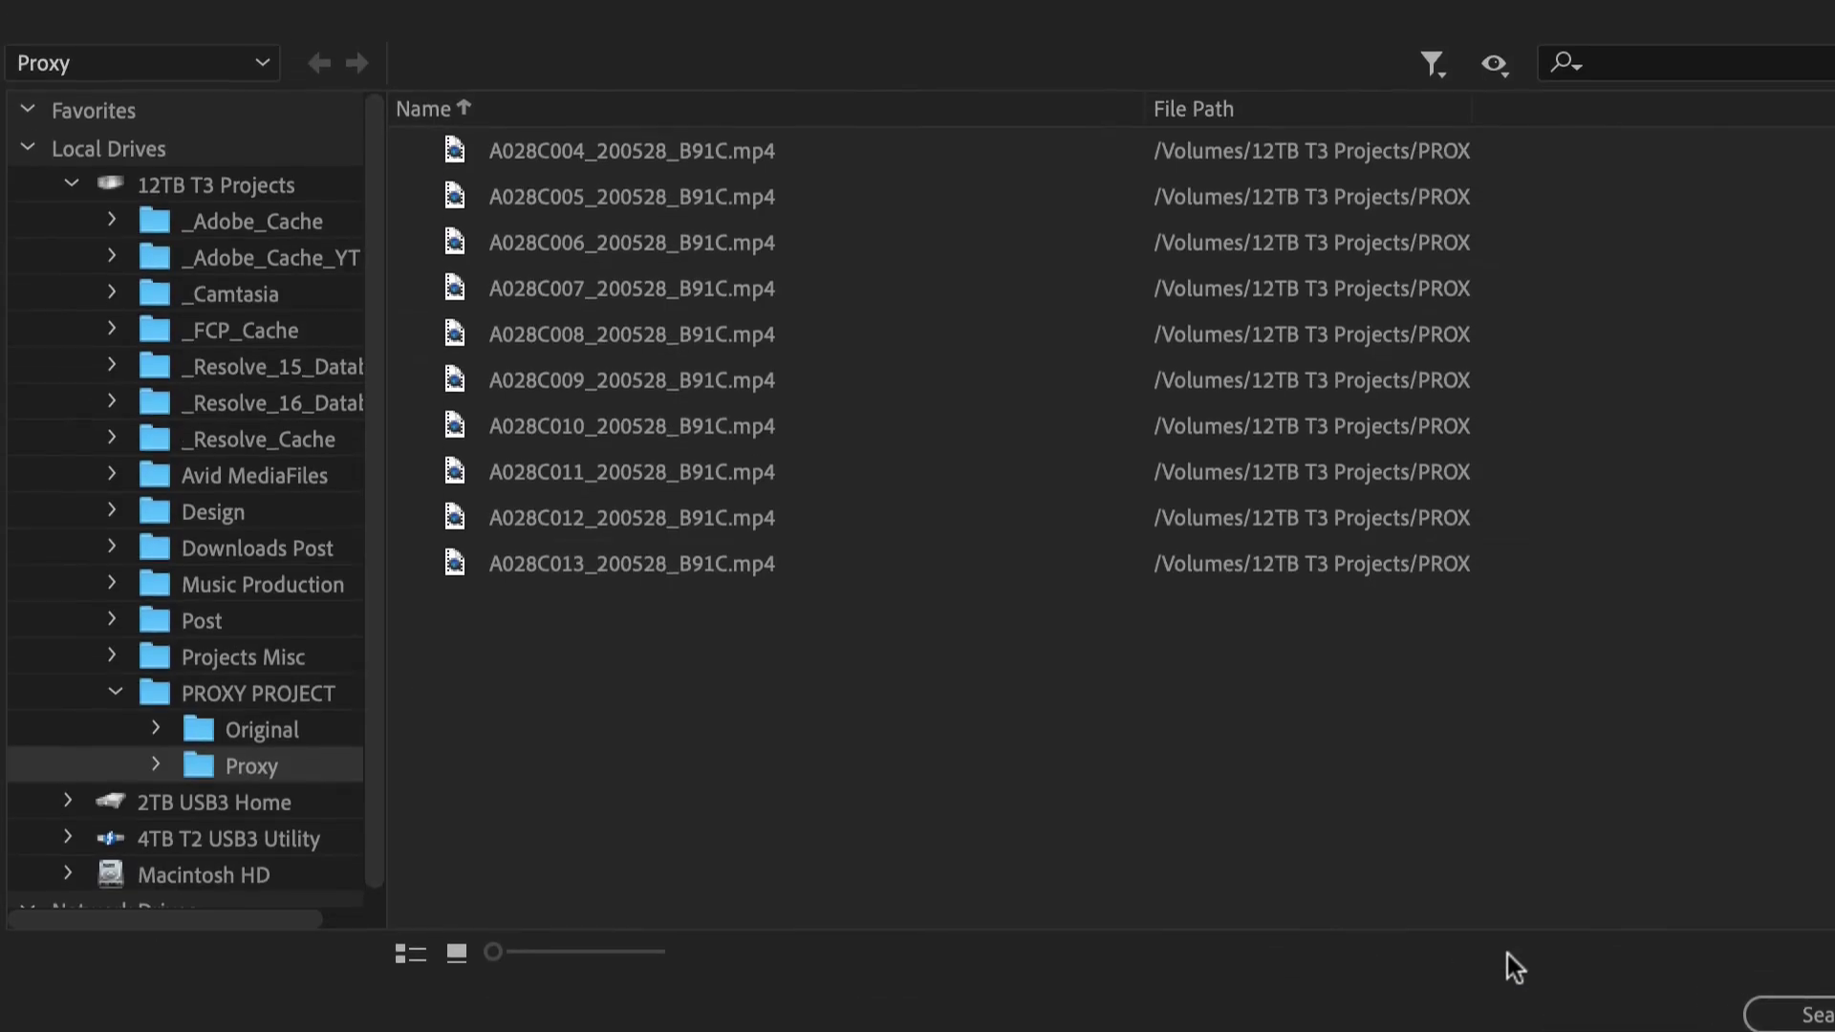
click(245, 886)
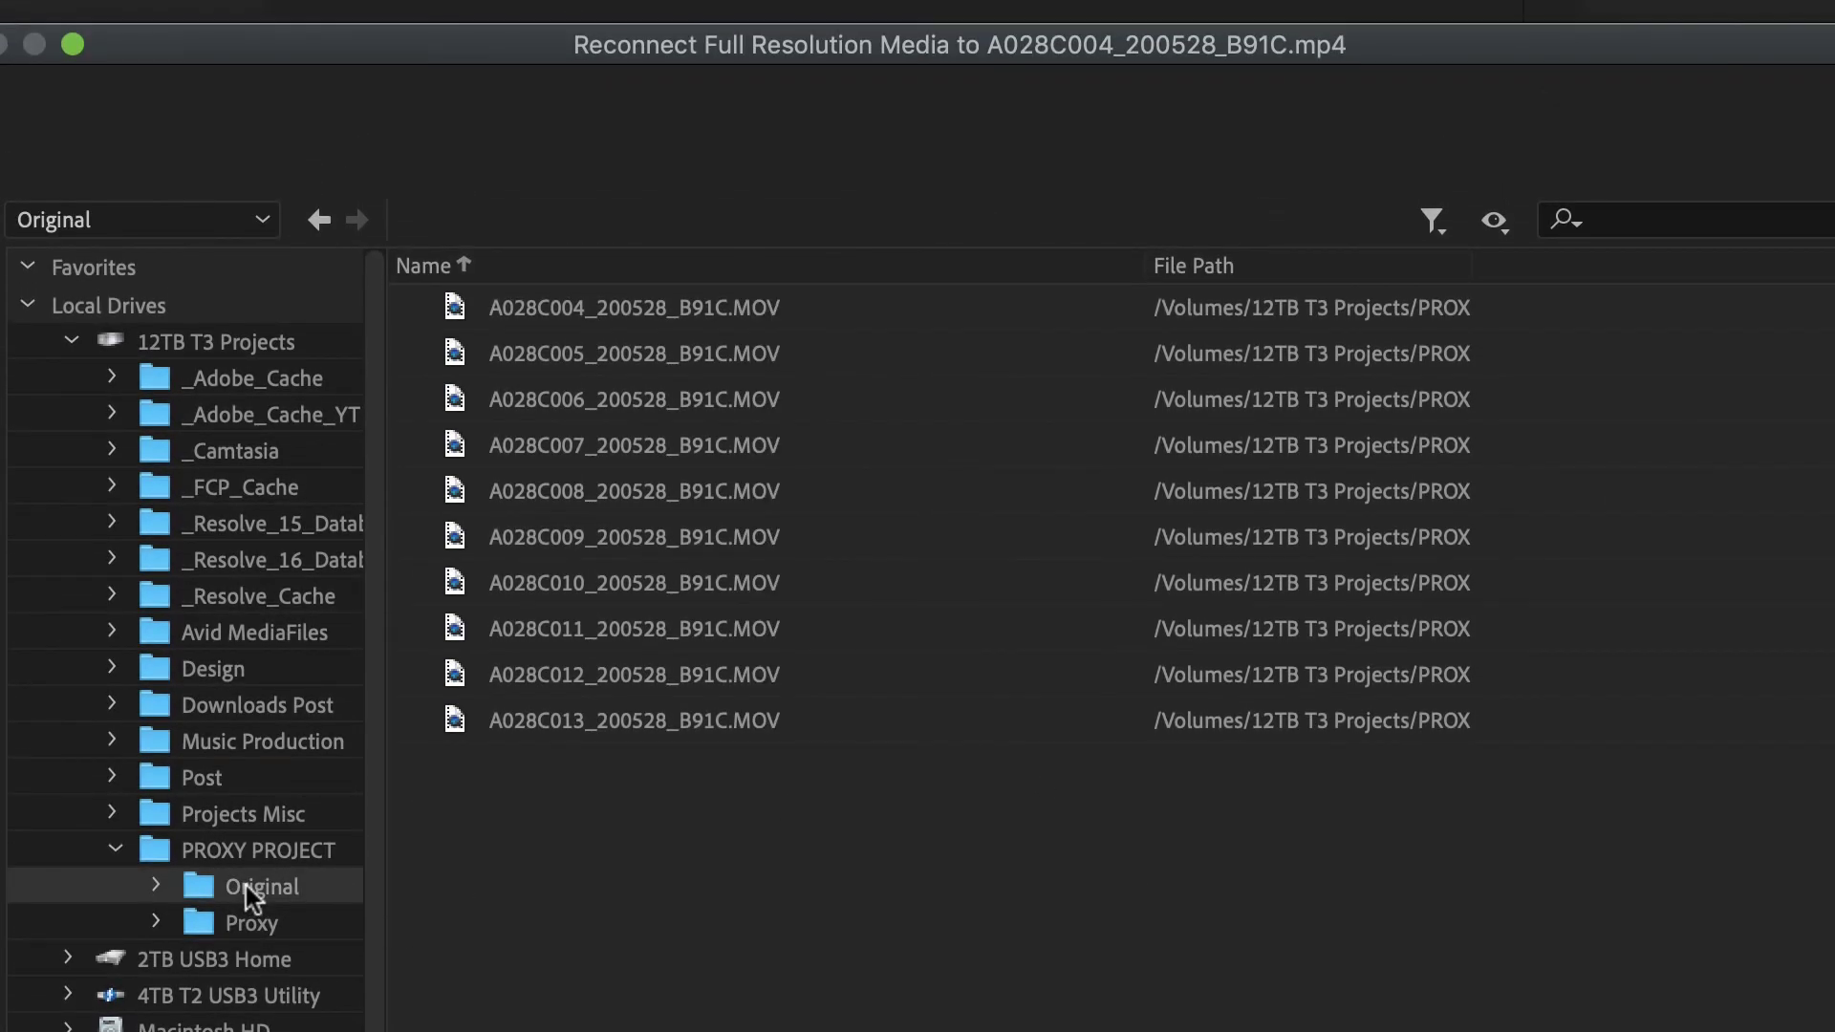
click(571, 307)
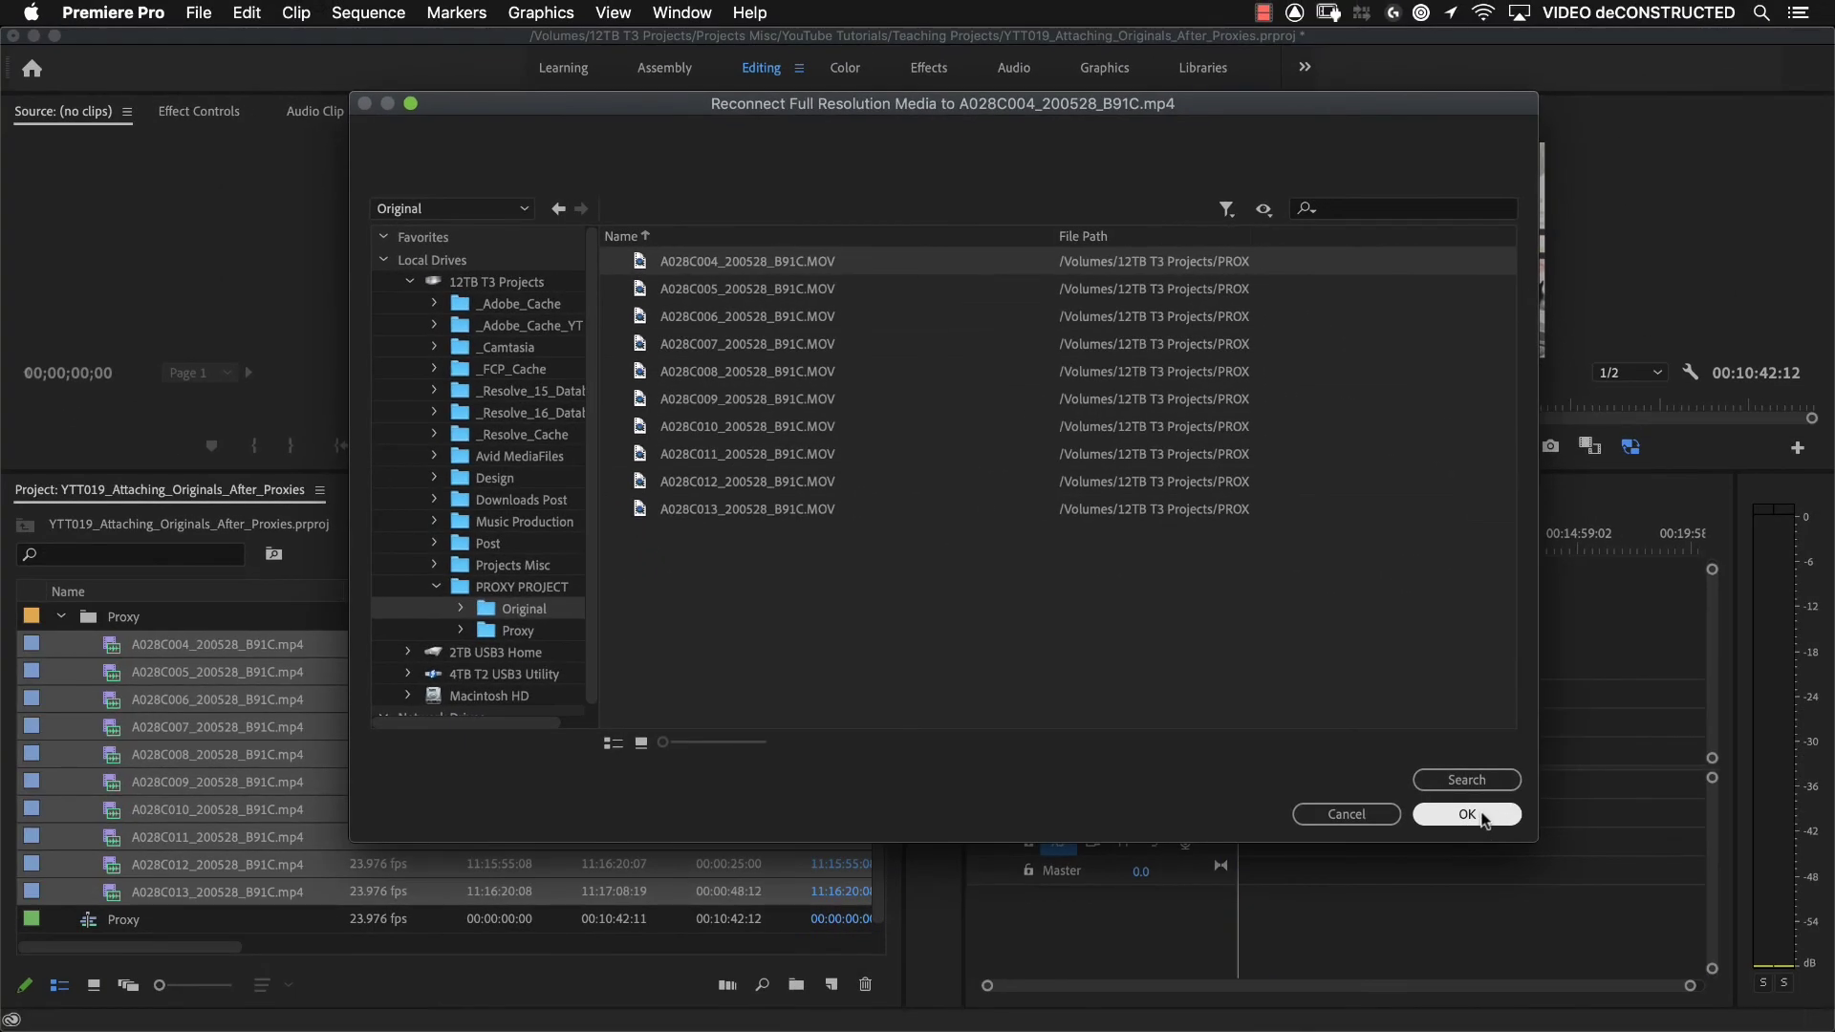
click(1463, 926)
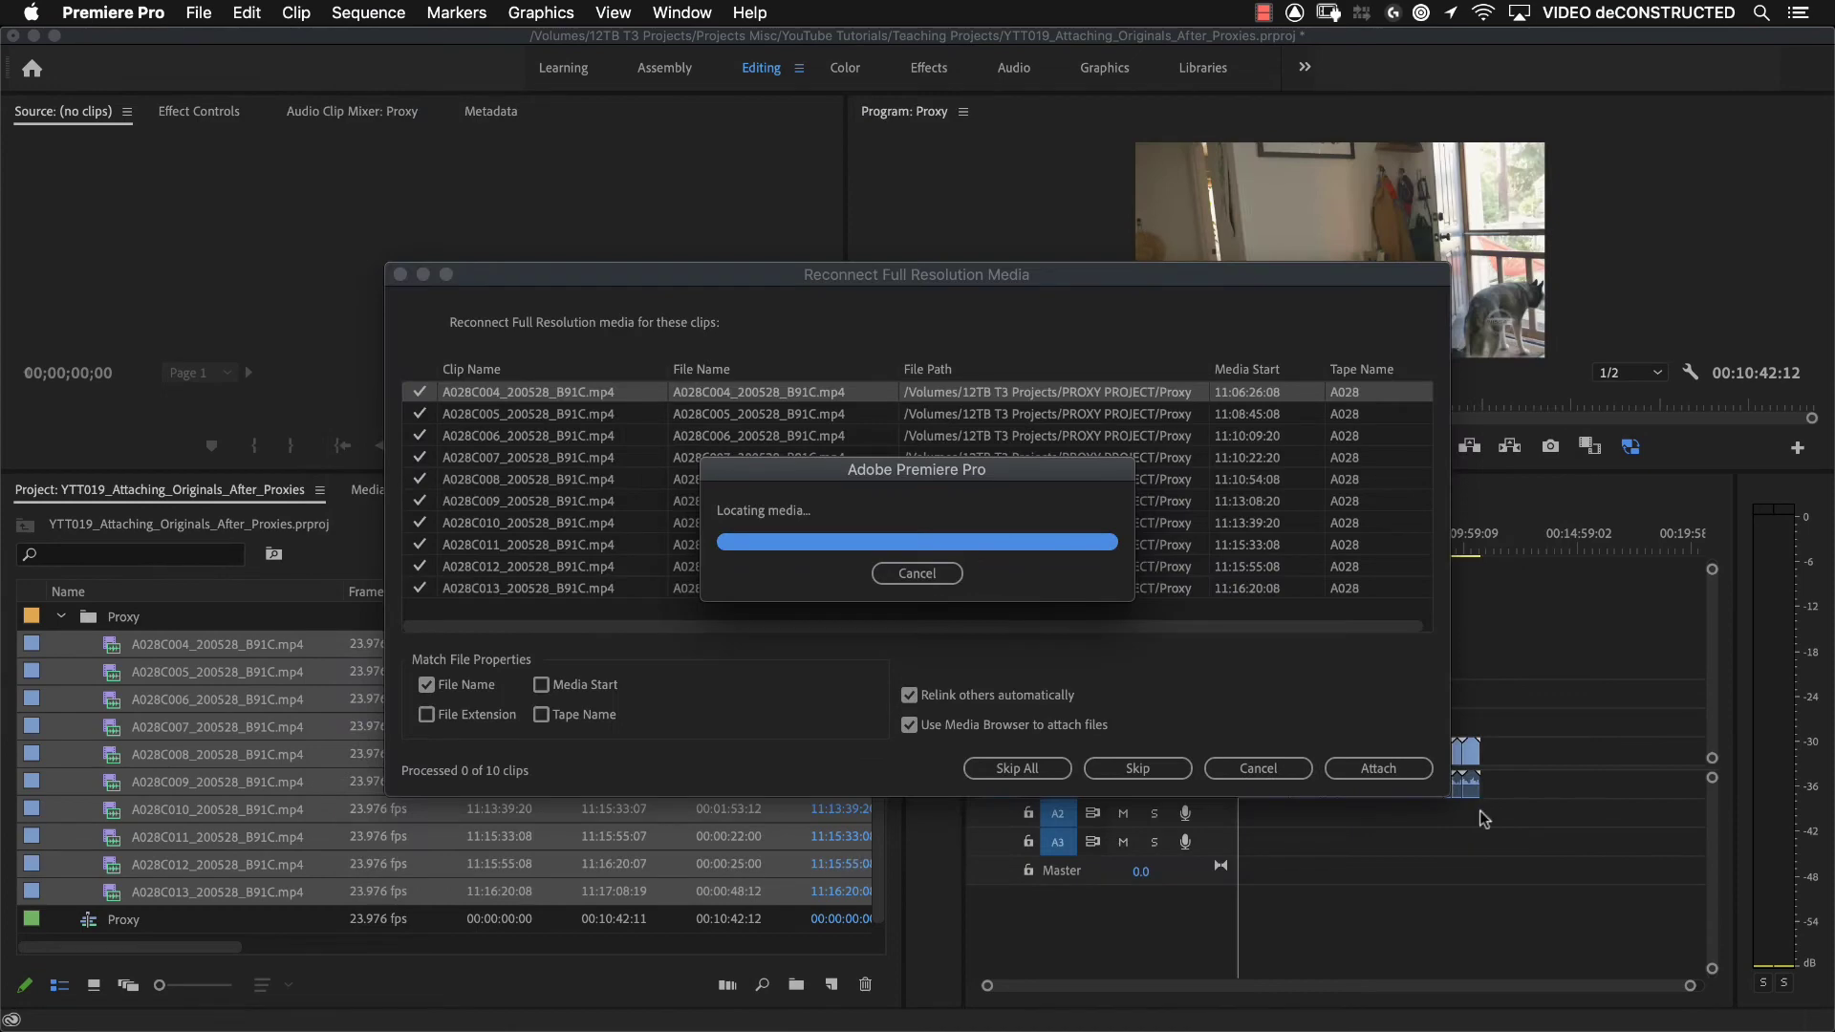
scroll(361, 976, right, 10)
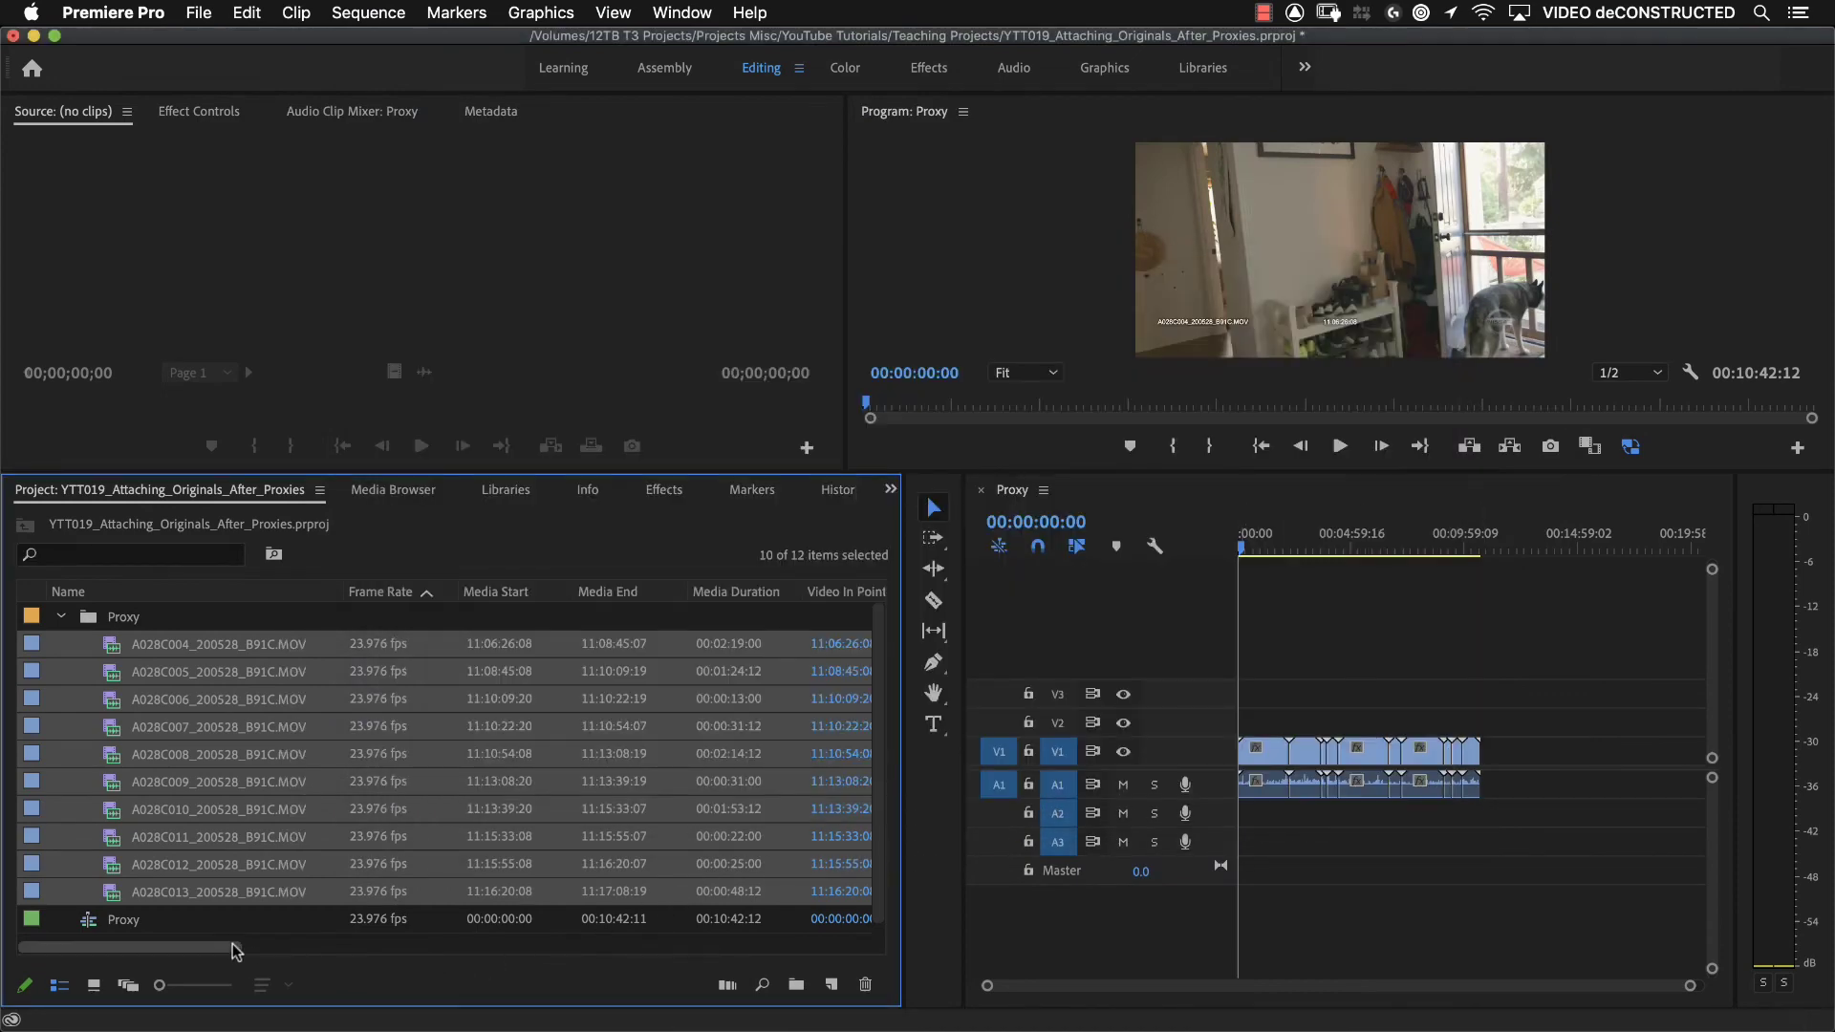
scroll(478, 977, right, 15)
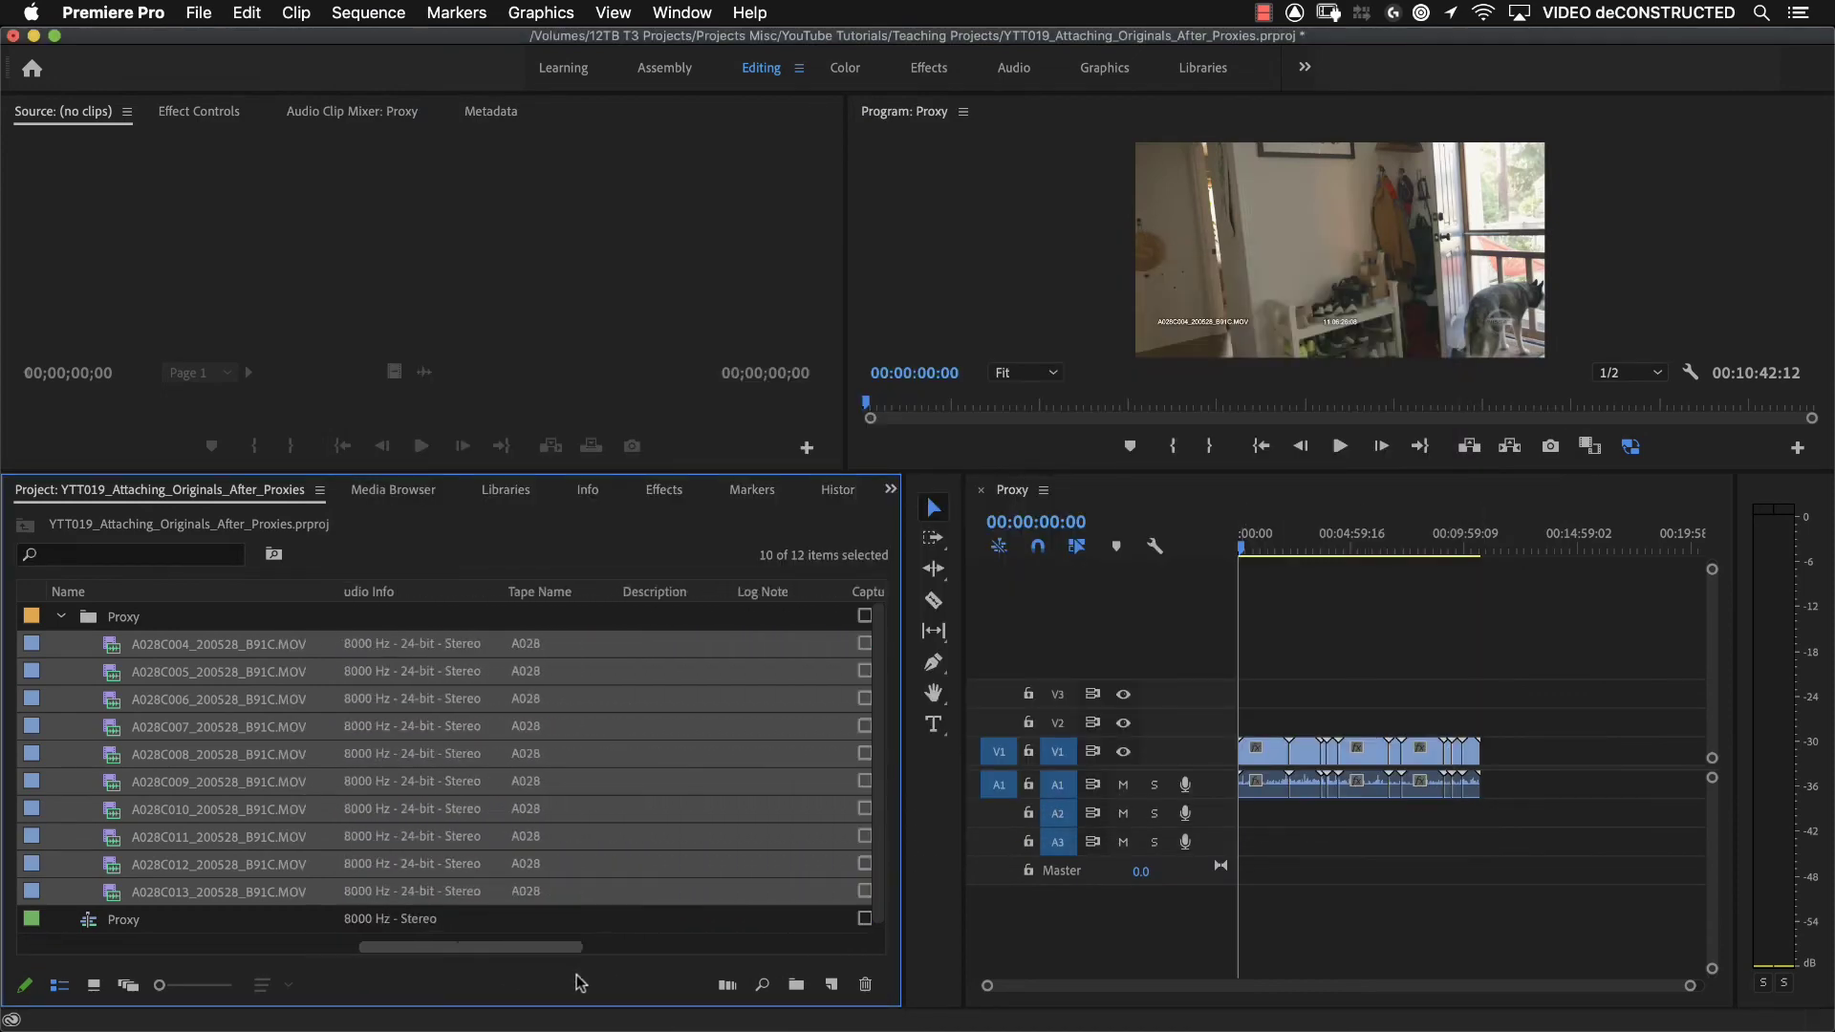
scroll(637, 773, left, 3)
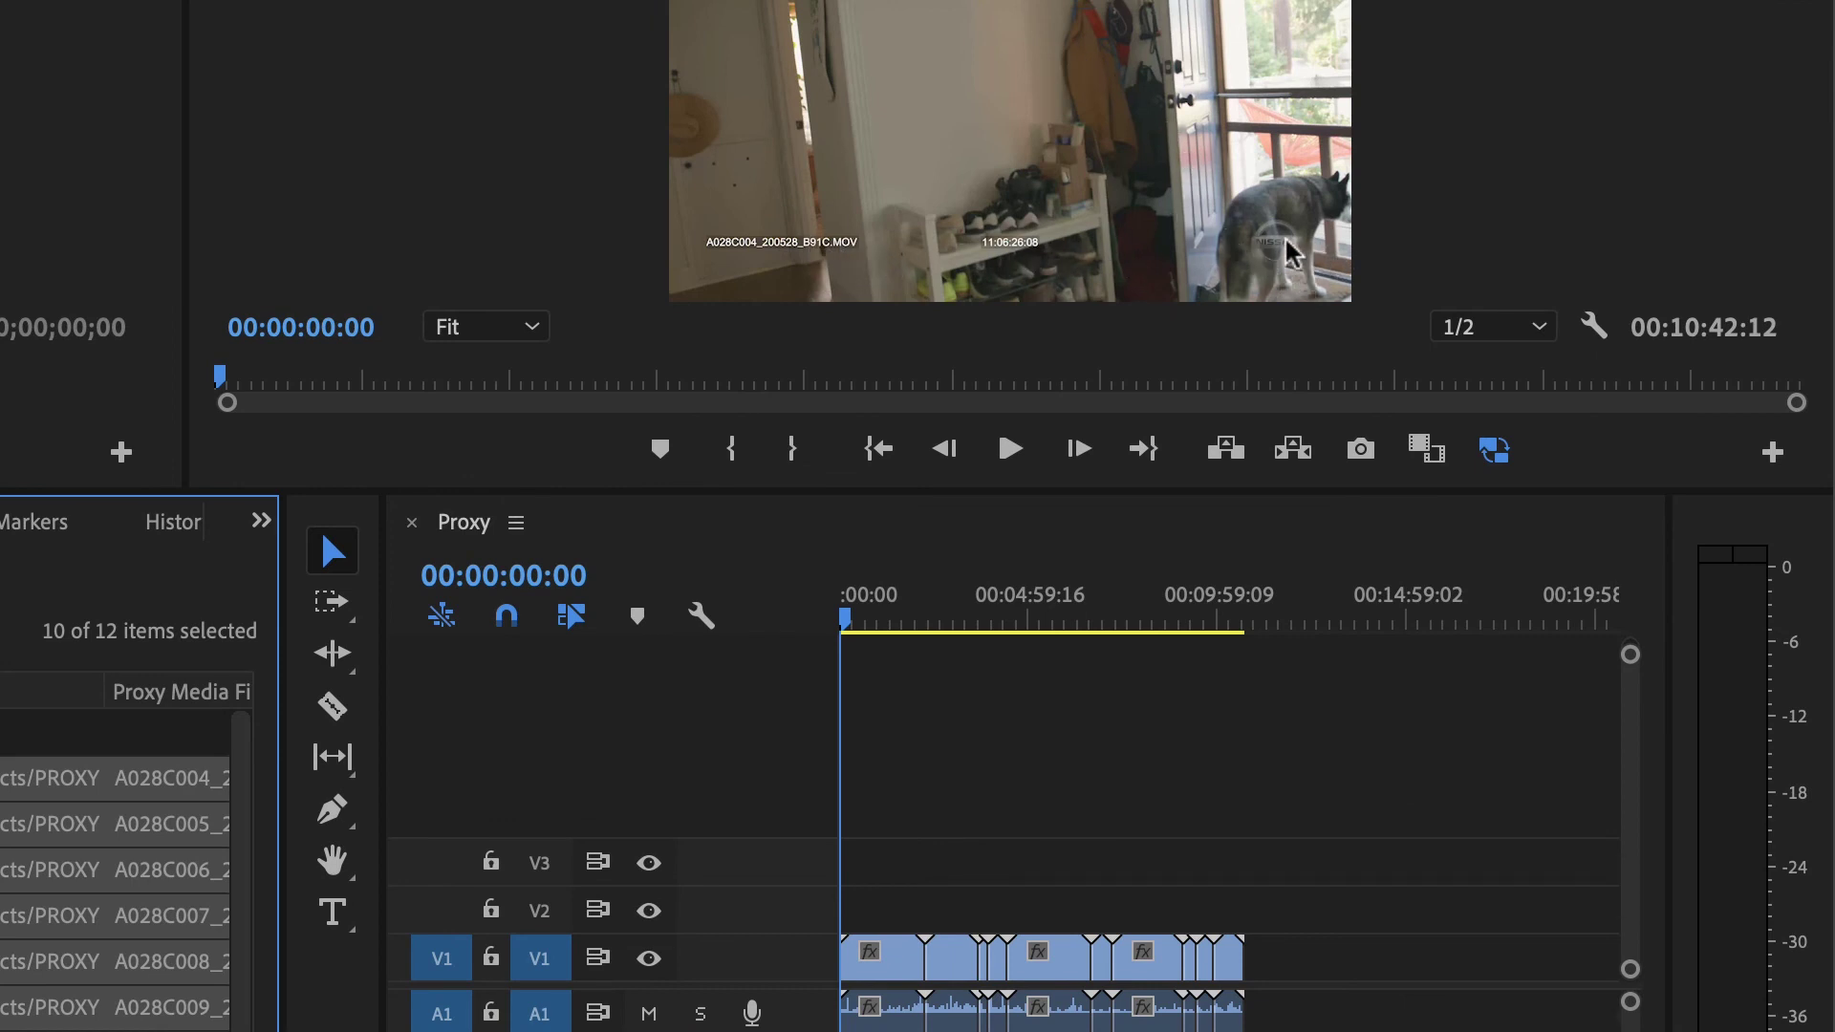
Step: Switch off Toggle Proxies so the Proxy sequence plays the full-resolution MOV originals
click(1507, 453)
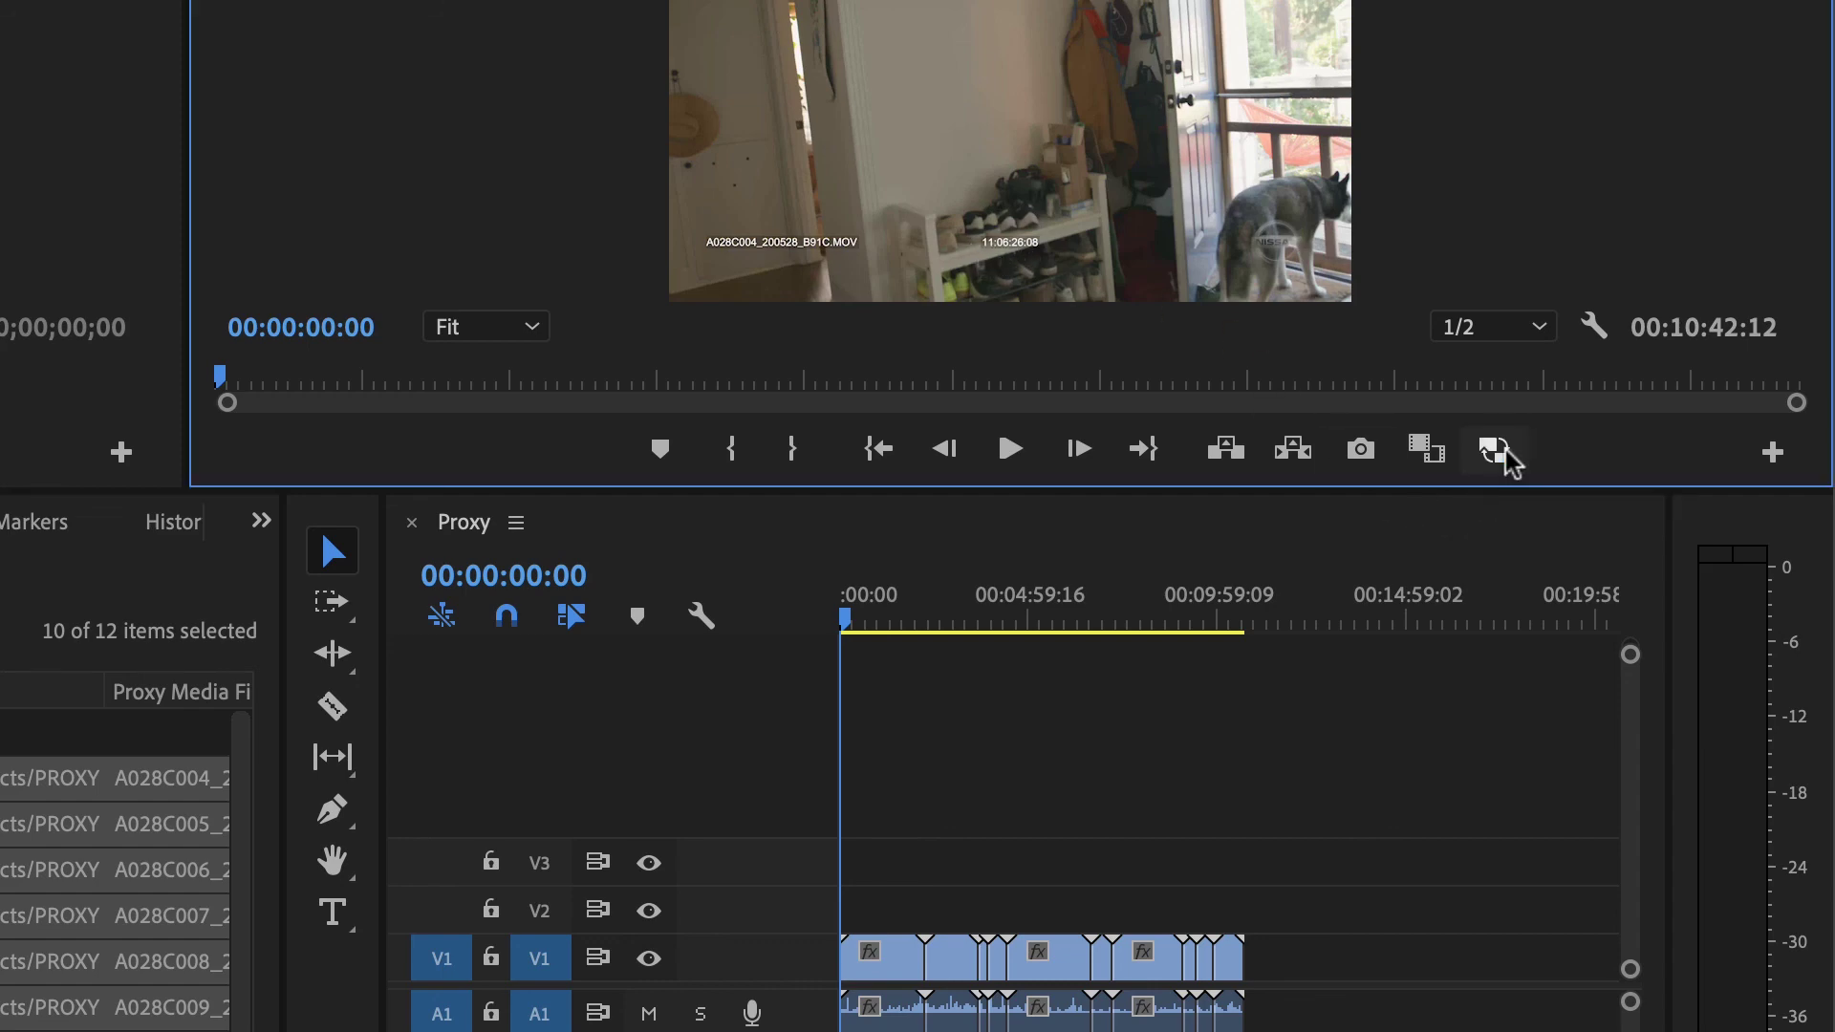